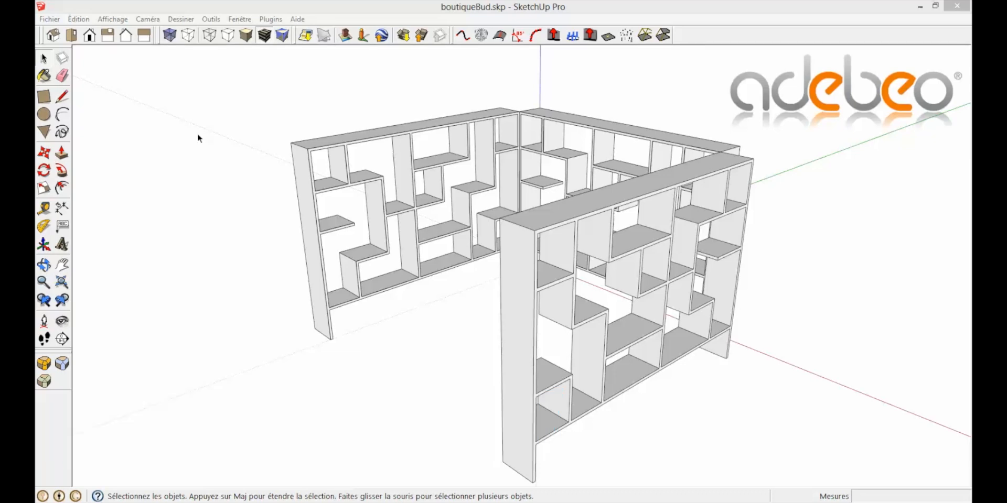
Draw a 500 × 450 cm floor rectangle under the shelving, snapping its corners to the outer extents of the units.
{"action": "middle_click_drag", "start_coordinate": [701, 284], "coordinate": [603, 383]}
{"action": "middle_click_drag", "start_coordinate": [687, 392], "coordinate": [674, 342], "text": "shift"}
{"action": "scroll", "coordinate": [675, 301], "scroll_direction": "up", "scroll_amount": 5}
{"action": "scroll", "coordinate": [650, 269], "scroll_direction": "up", "scroll_amount": 6}
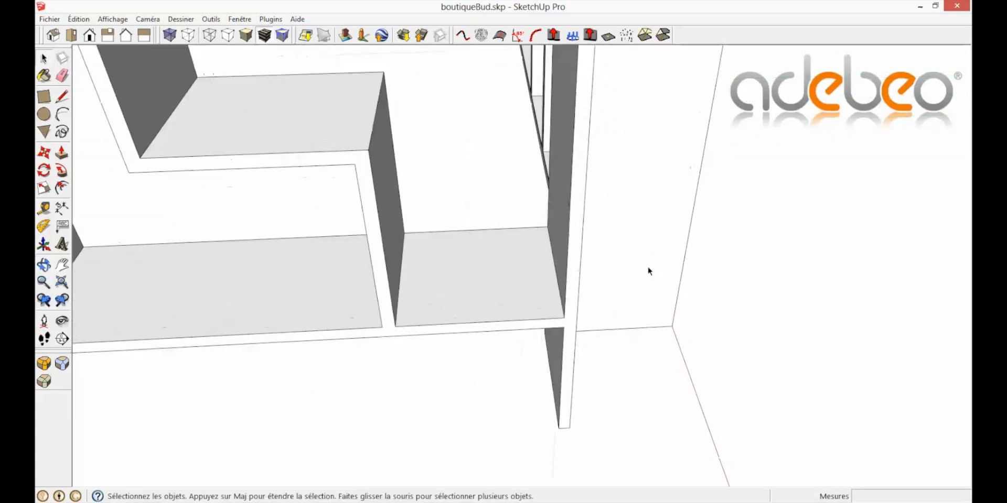
{"action": "middle_click_drag", "start_coordinate": [644, 287], "coordinate": [629, 263], "text": "shift"}
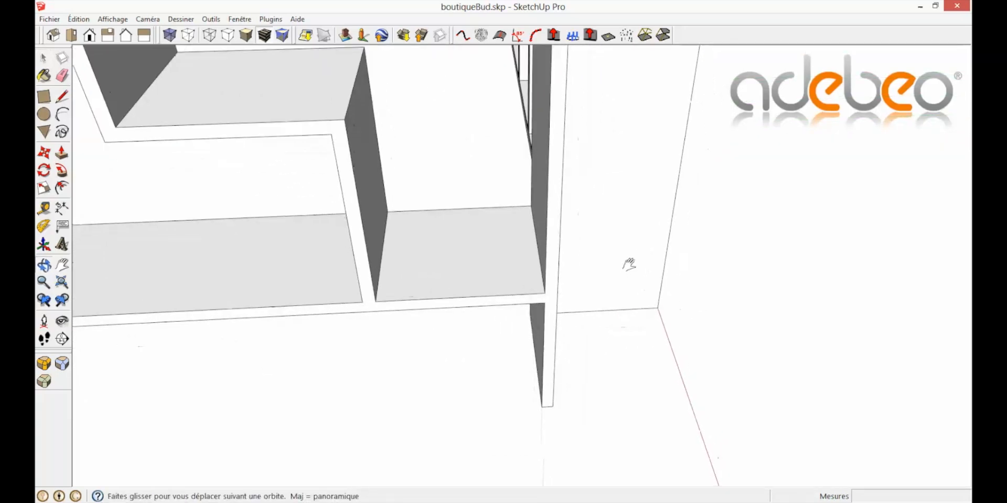
{"action": "left_click", "coordinate": [44, 103]}
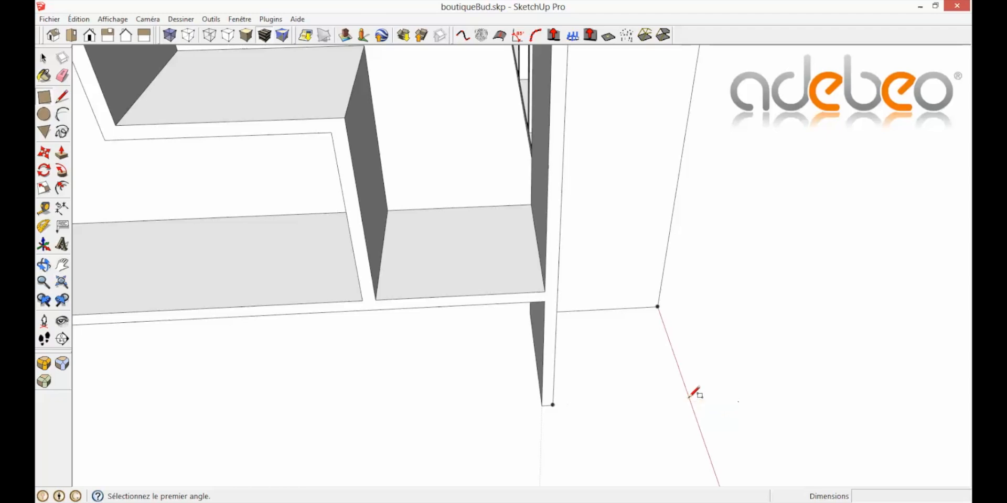
{"action": "left_click", "coordinate": [690, 397]}
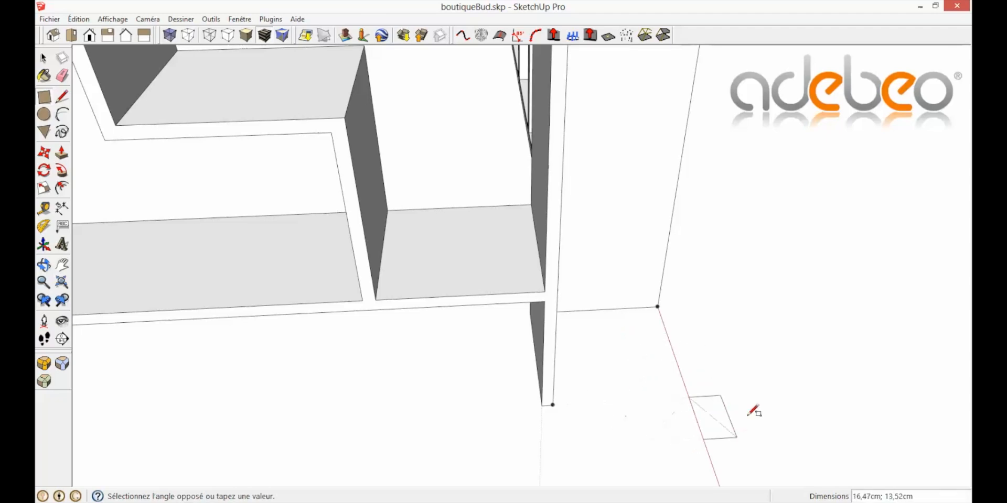
{"action": "scroll", "coordinate": [603, 326], "scroll_direction": "down", "scroll_amount": 2}
{"action": "scroll", "coordinate": [599, 329], "scroll_direction": "down", "scroll_amount": 7}
{"action": "middle_click_drag", "start_coordinate": [488, 296], "coordinate": [584, 292]}
{"action": "scroll", "coordinate": [504, 327], "scroll_direction": "up", "scroll_amount": 8}
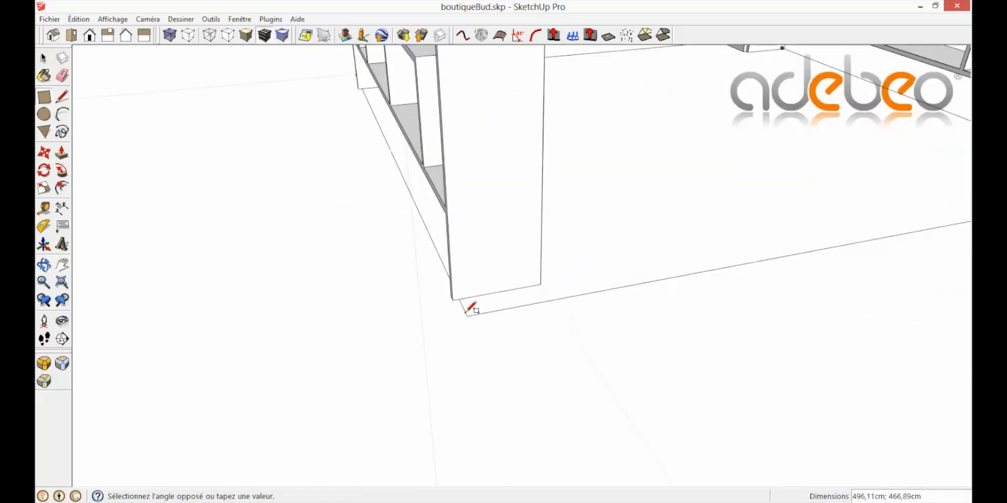
{"action": "left_click", "coordinate": [452, 300]}
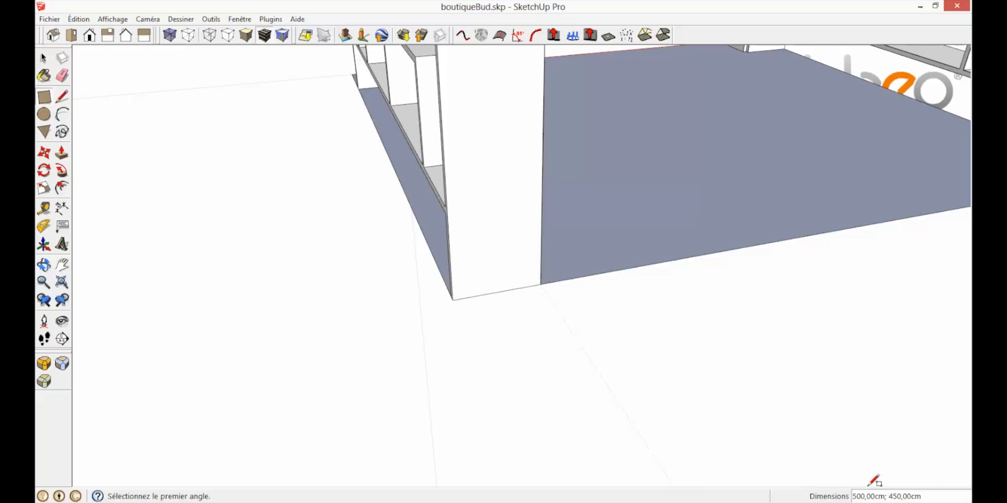
Set the floor rectangle's second dimension to 6 m so it extends past the open front of the shelving.
{"action": "type", "text": ";6"}
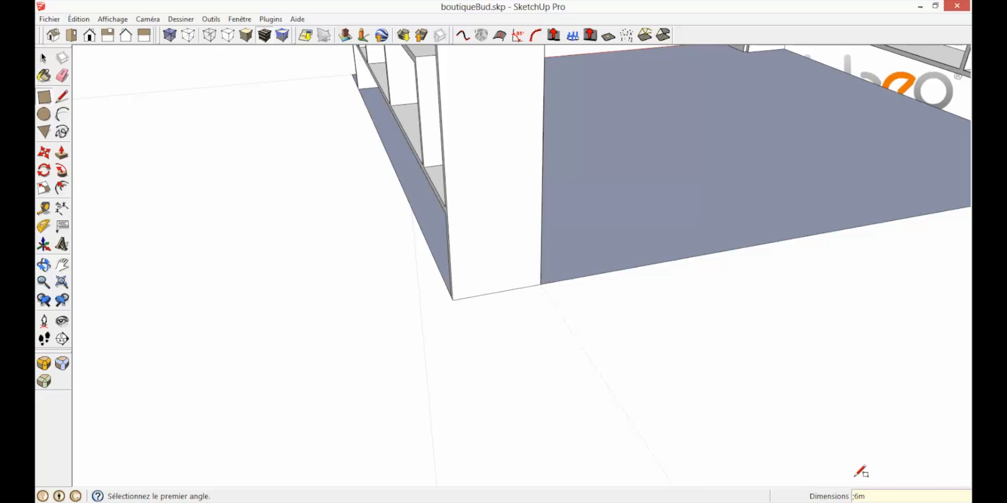
{"action": "type", "text": "m"}
{"action": "key", "text": "Return"}
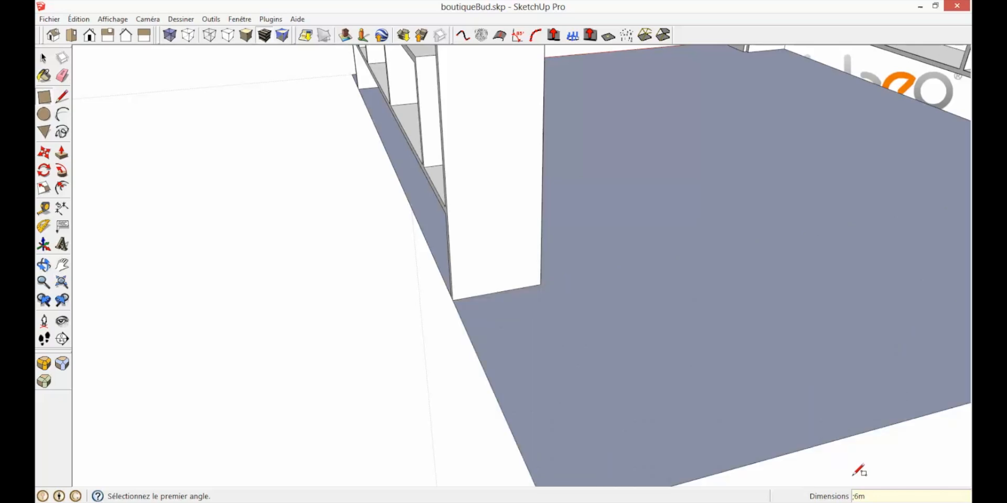
{"action": "key", "text": "space"}
Extrude the floor face 300 cm upward, matching the top of the shelving units.
{"action": "middle_click_drag", "start_coordinate": [696, 353], "coordinate": [441, 319]}
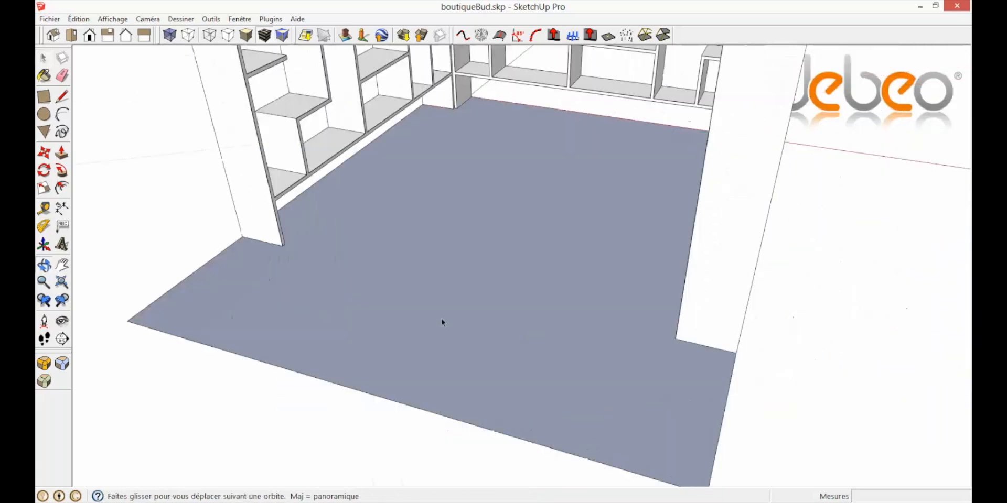
{"action": "scroll", "coordinate": [442, 319], "scroll_direction": "down", "scroll_amount": 5}
{"action": "middle_click_drag", "start_coordinate": [474, 285], "coordinate": [499, 298]}
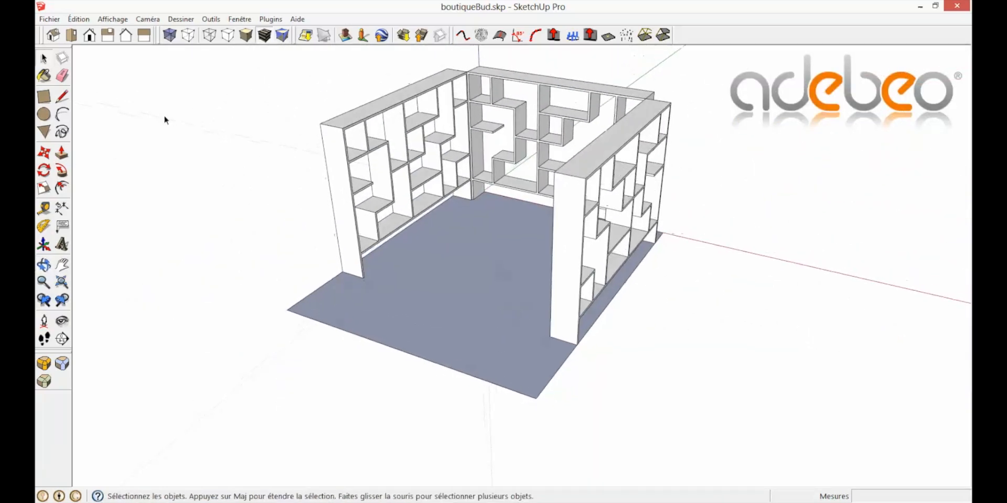
{"action": "left_click", "coordinate": [62, 152]}
{"action": "left_click", "coordinate": [472, 341]}
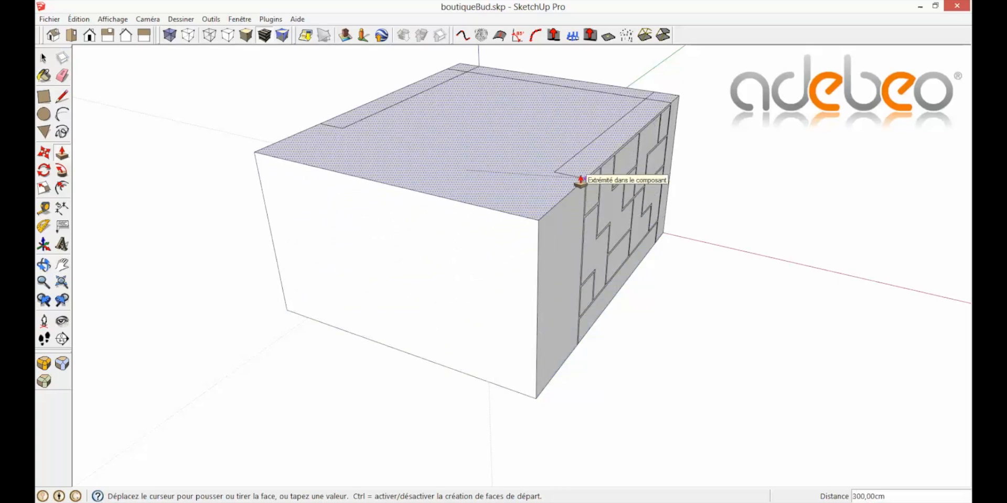
{"action": "left_click", "coordinate": [580, 181]}
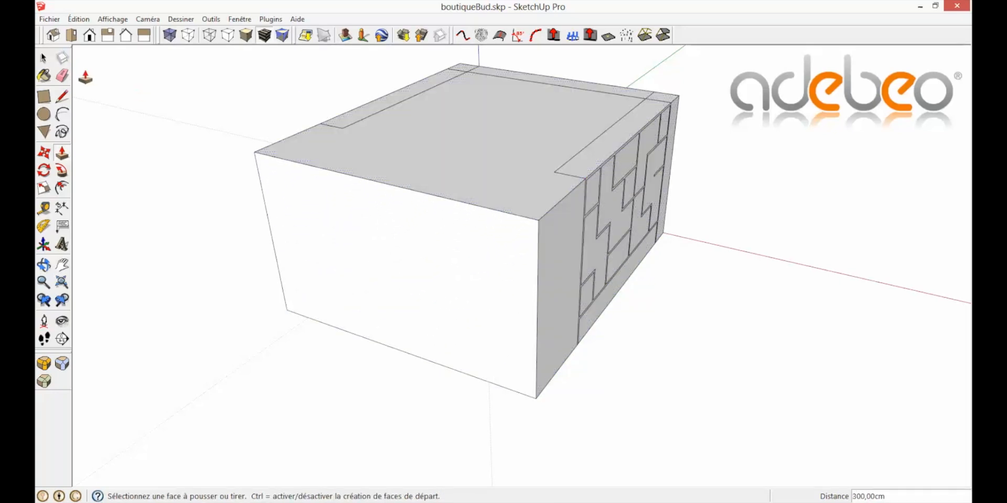
Delete the front face of the box to open the shop interior.
{"action": "left_click", "coordinate": [45, 57]}
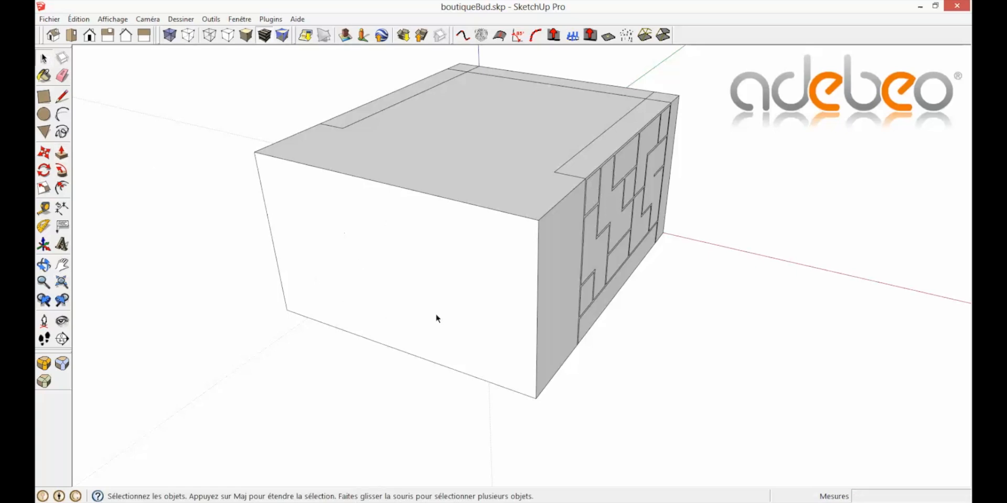
{"action": "right_click", "coordinate": [411, 272]}
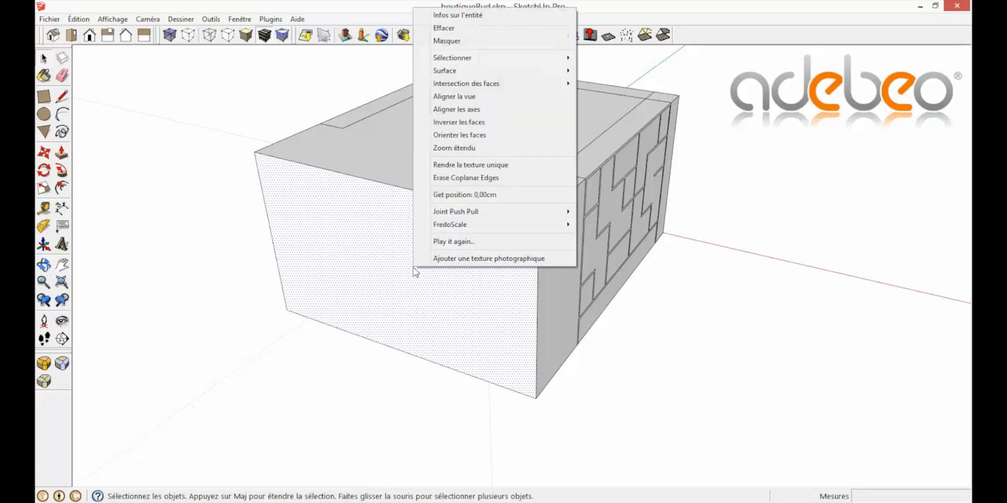
{"action": "left_click", "coordinate": [461, 28]}
Select the whole room box and reverse its faces so the front sides point inward, then deselect it.
{"action": "middle_click_drag", "start_coordinate": [407, 235], "coordinate": [505, 207]}
{"action": "scroll", "coordinate": [485, 269], "scroll_direction": "up", "scroll_amount": 3}
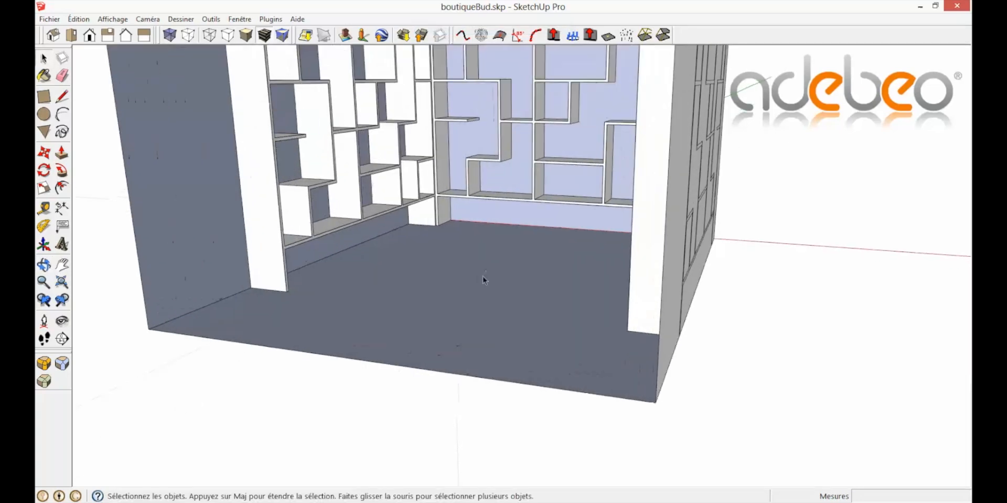
{"action": "scroll", "coordinate": [483, 277], "scroll_direction": "down", "scroll_amount": 2}
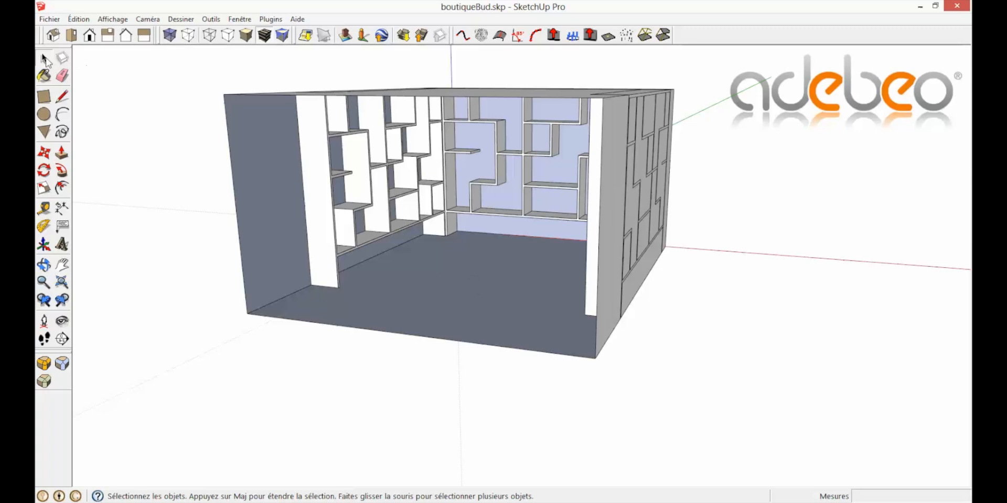
{"action": "left_click", "coordinate": [479, 317]}
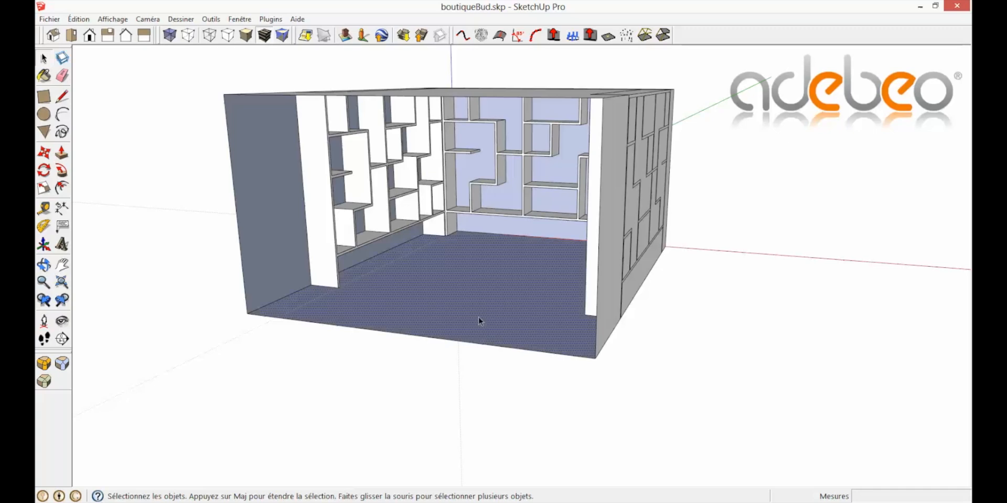
{"action": "right_click", "coordinate": [462, 291]}
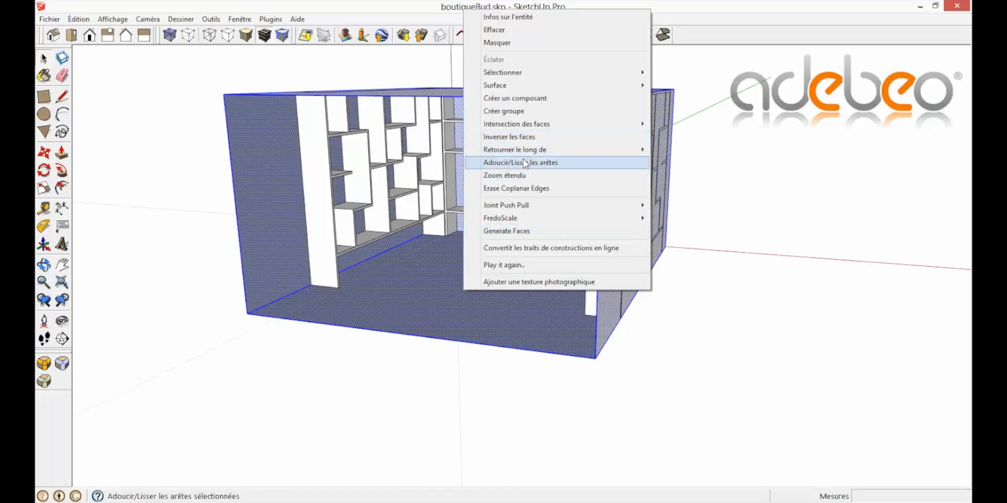
{"action": "left_click", "coordinate": [503, 138]}
{"action": "middle_click_drag", "start_coordinate": [431, 270], "coordinate": [485, 332]}
{"action": "left_click", "coordinate": [468, 428]}
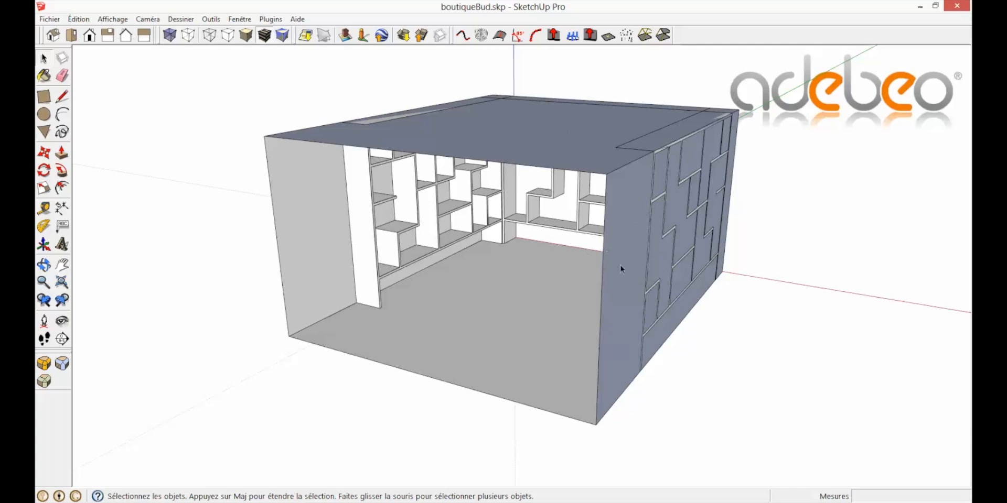
Group the ceiling face and the outer side wall in front of the shelving, together with their edges.
{"action": "left_click", "coordinate": [507, 135]}
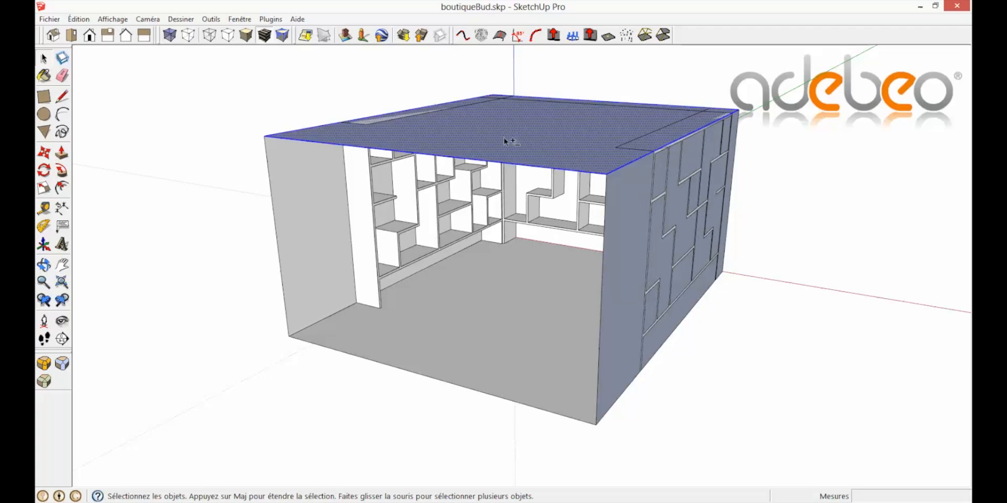
{"action": "left_click", "coordinate": [619, 221], "text": "shift"}
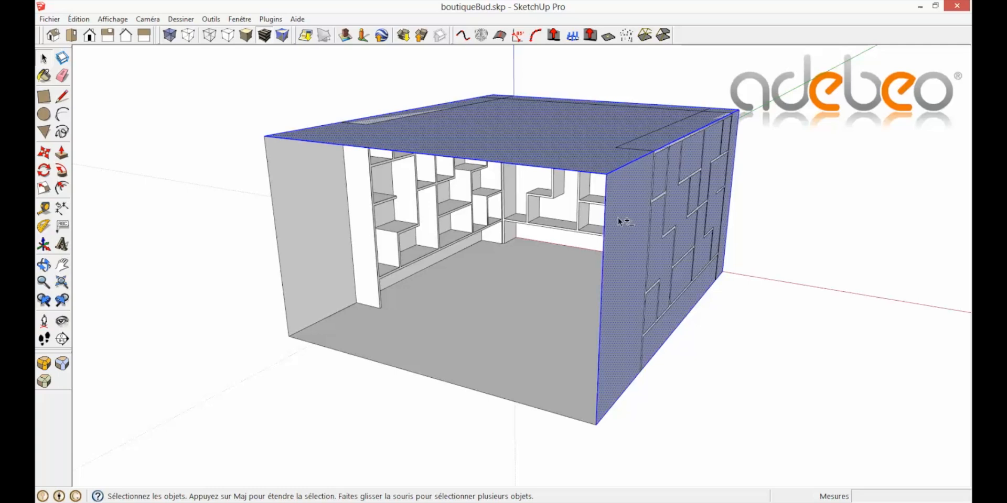
{"action": "right_click", "coordinate": [560, 151]}
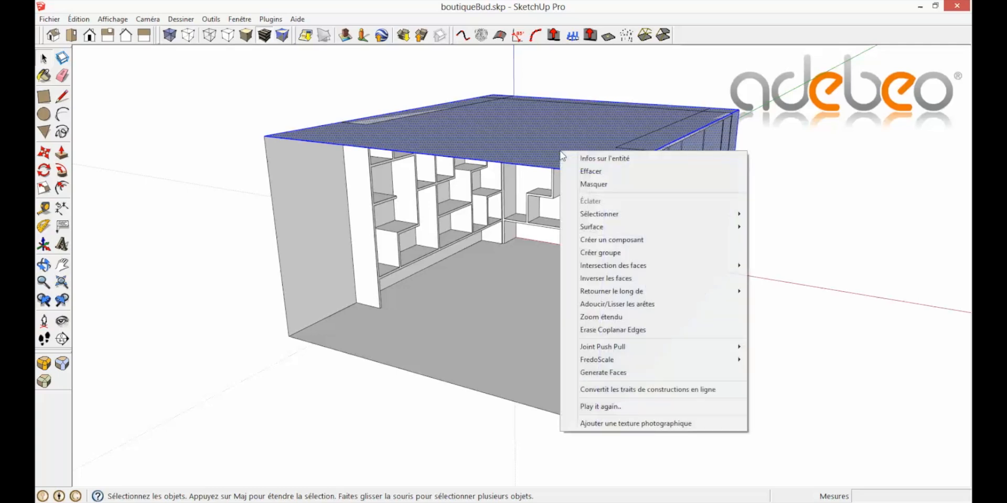
{"action": "left_click", "coordinate": [611, 253]}
{"action": "middle_click_drag", "start_coordinate": [407, 272], "coordinate": [488, 260]}
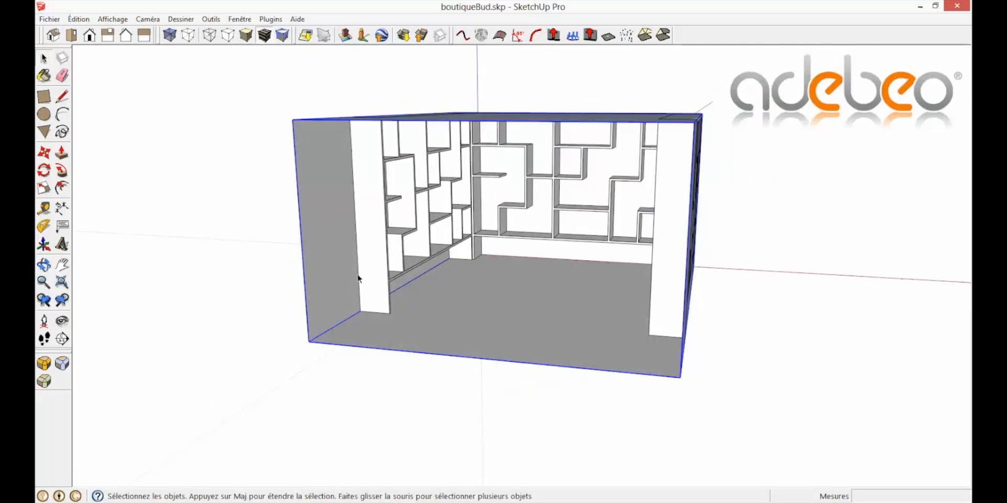
Group the remaining floor, back wall and opposite side wall geometry of the room.
{"action": "triple_click", "coordinate": [467, 297]}
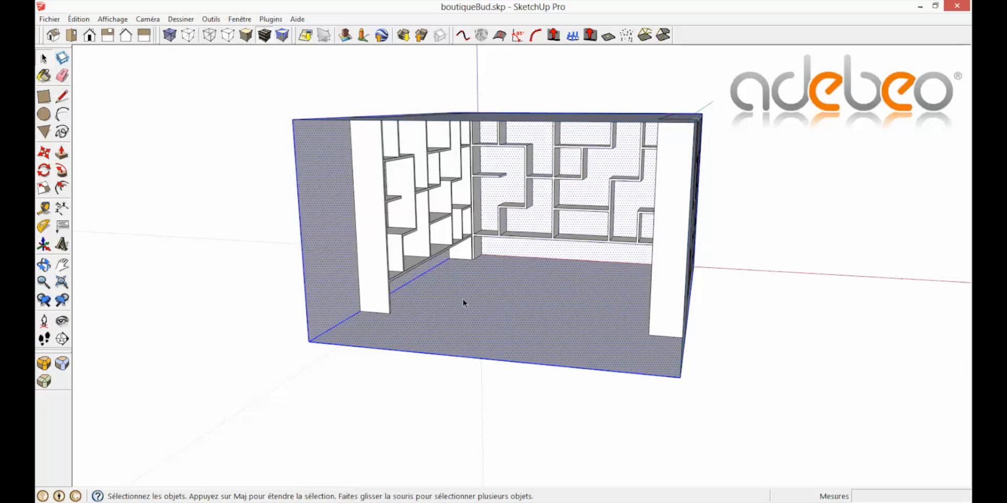
{"action": "right_click", "coordinate": [463, 302]}
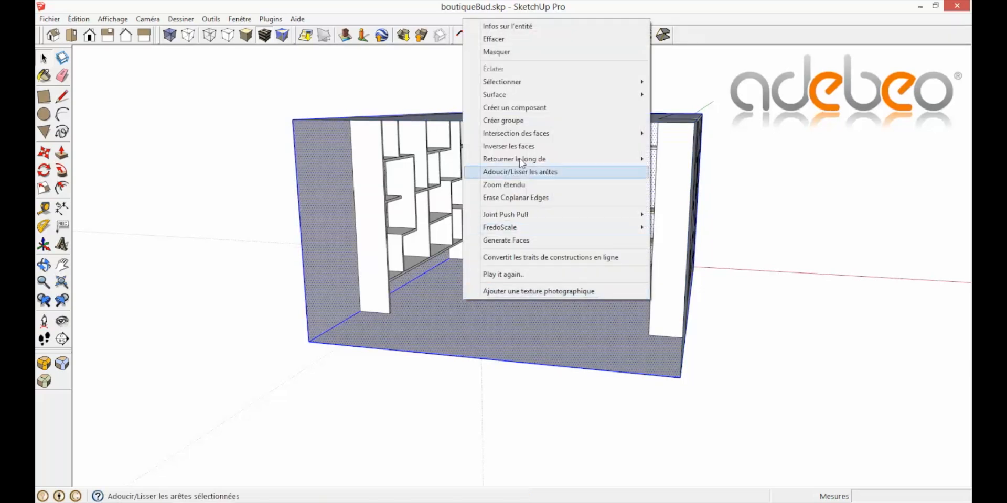
{"action": "left_click", "coordinate": [603, 119]}
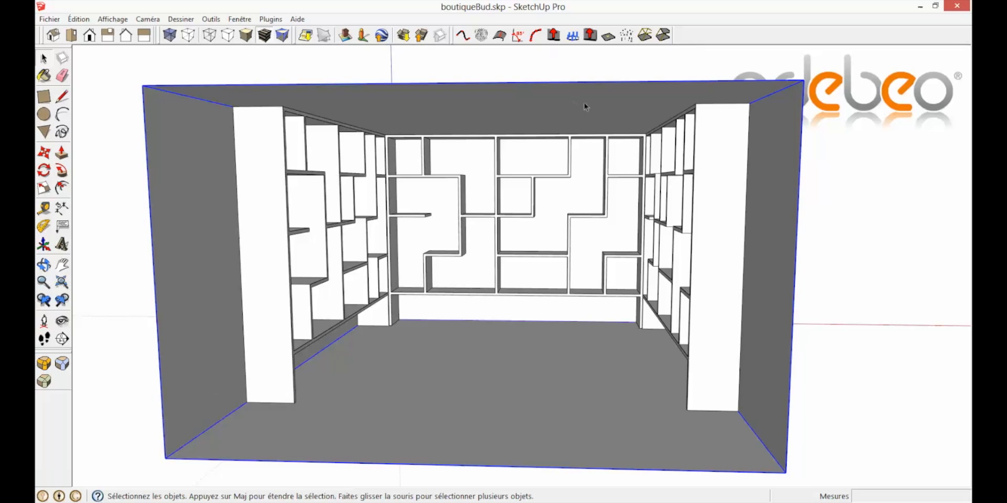
Assign the ceiling and side wall group to the layer "toit qui s'en va" through its entity info.
{"action": "right_click", "coordinate": [488, 105]}
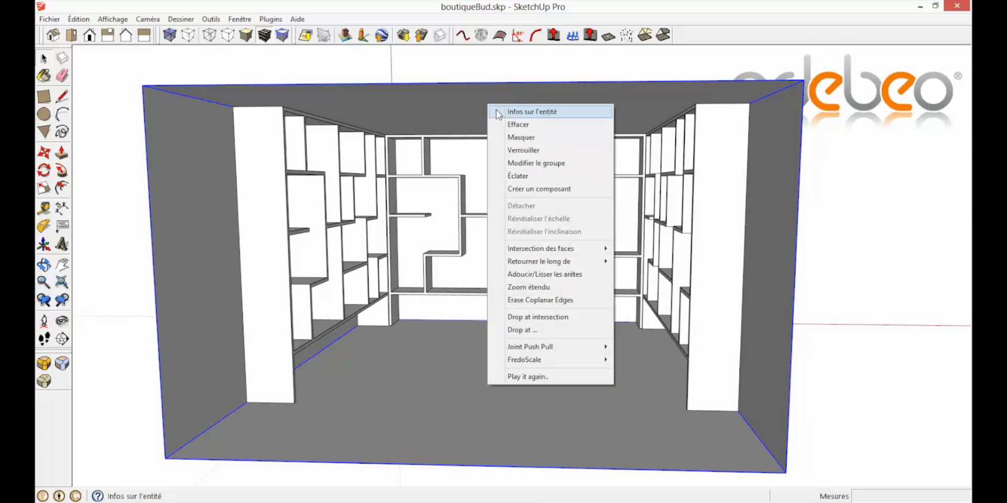
{"action": "left_click", "coordinate": [531, 111]}
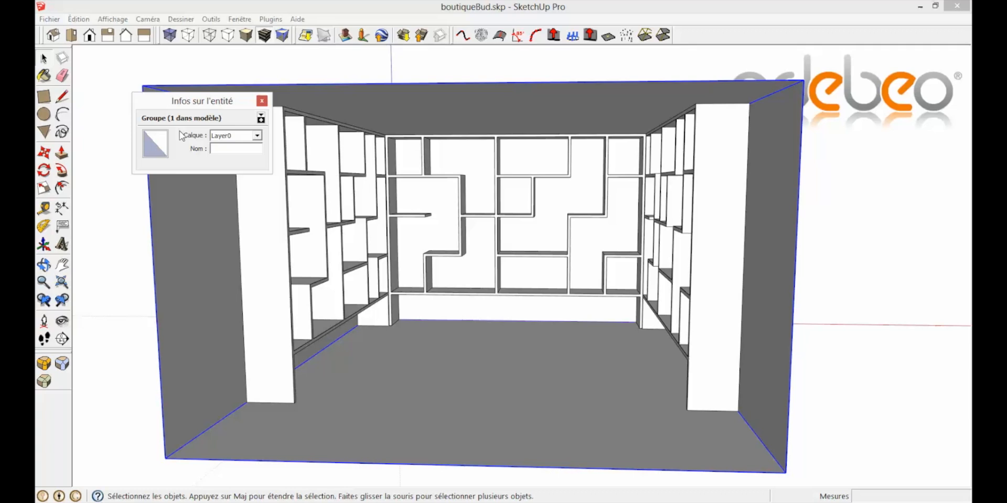
{"action": "left_click", "coordinate": [256, 135]}
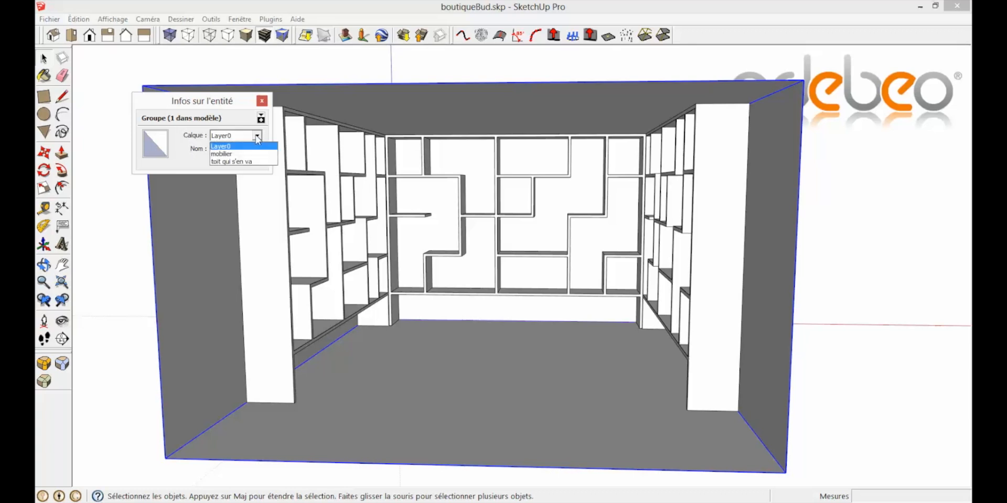
{"action": "left_click", "coordinate": [244, 161]}
{"action": "left_click", "coordinate": [261, 101]}
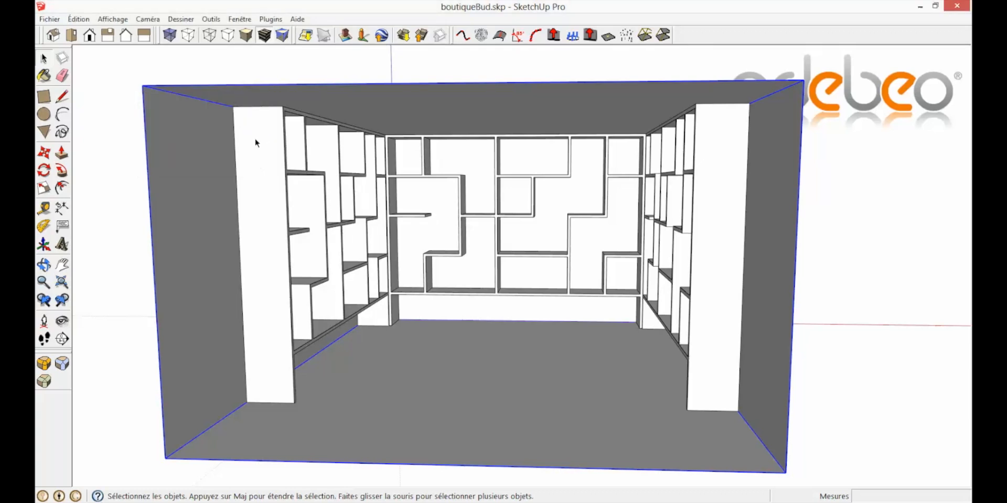
Display the layer and scene managers and hide the layer "toit qui s'en va".
{"action": "left_click", "coordinate": [239, 20]}
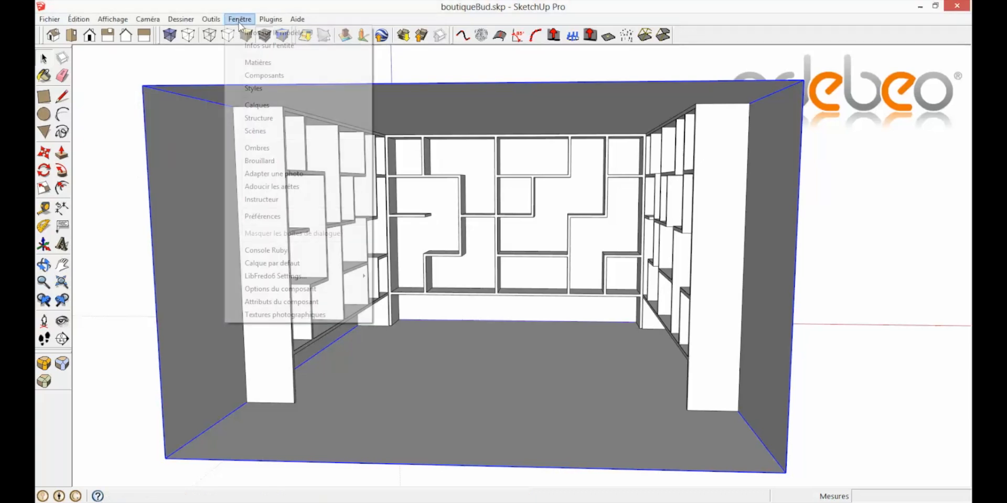
{"action": "left_click", "coordinate": [245, 107]}
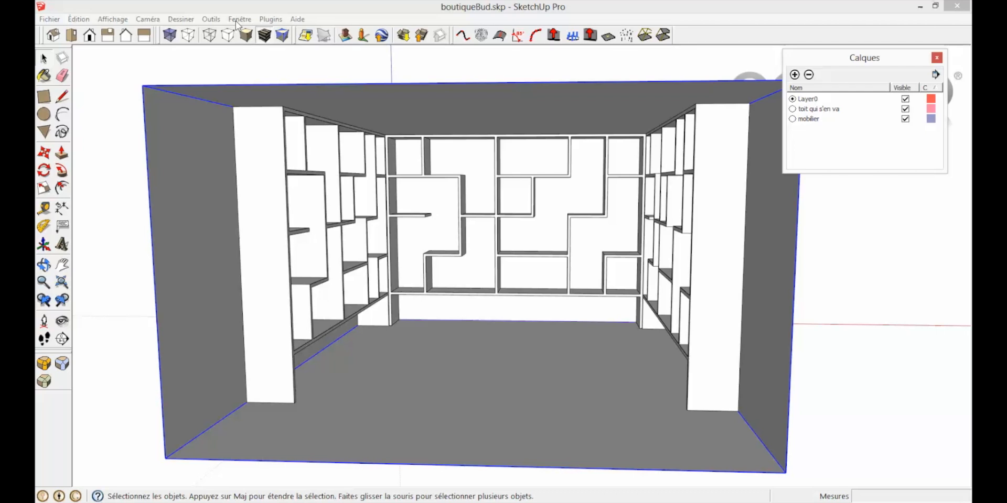
{"action": "left_click", "coordinate": [235, 20]}
{"action": "left_click", "coordinate": [256, 131]}
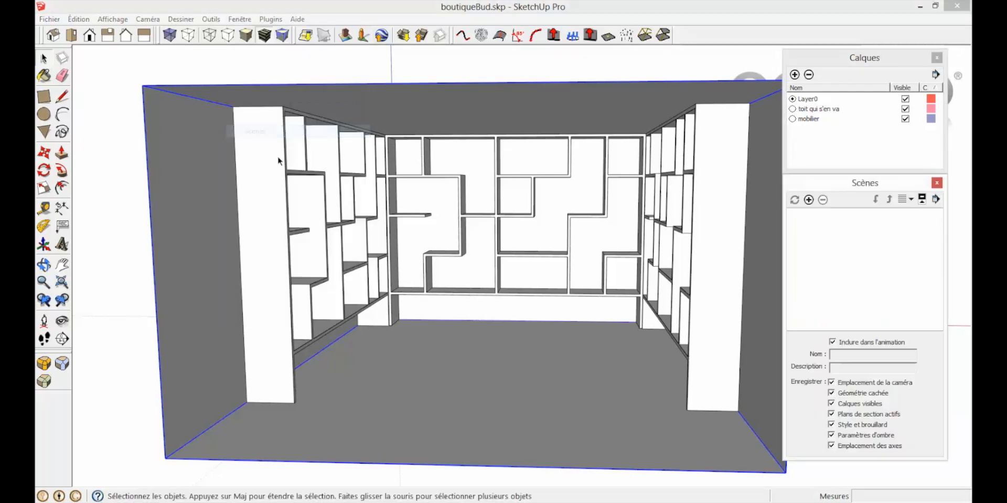
{"action": "left_click", "coordinate": [905, 109]}
Add a scene that stores a raised view into the shop with the roof layer hidden.
{"action": "middle_click_drag", "start_coordinate": [752, 181], "coordinate": [625, 191]}
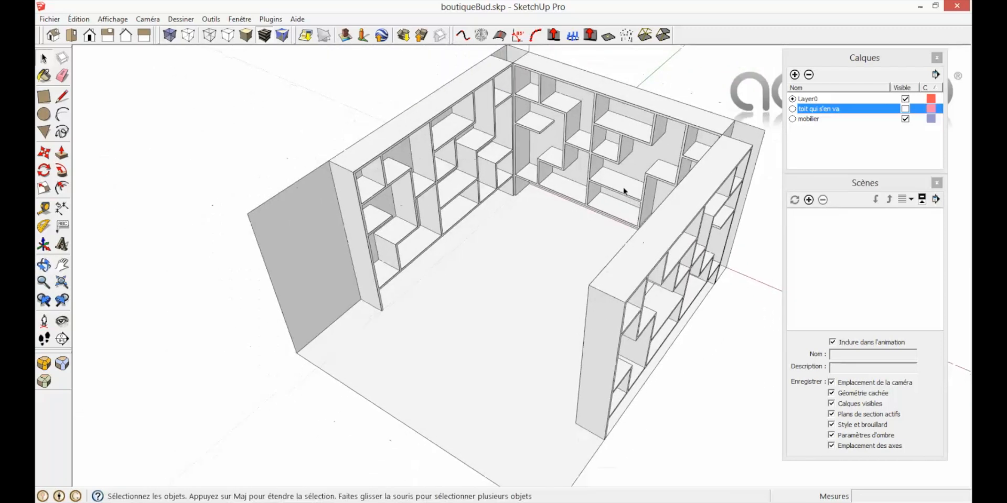
{"action": "left_click", "coordinate": [808, 200]}
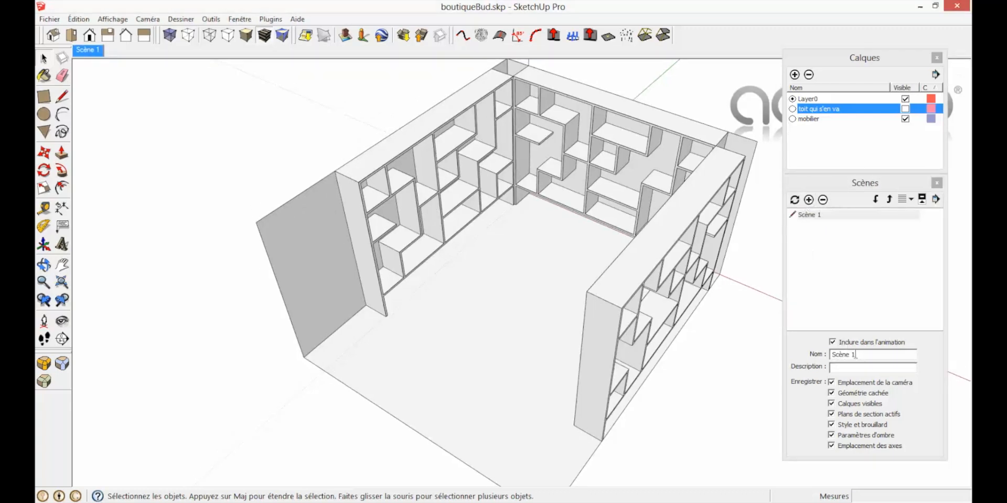
Rename the scene as "modelisation".
{"action": "left_click", "coordinate": [845, 355]}
{"action": "triple_click", "coordinate": [846, 355]}
{"action": "type", "text": "modelisation"}
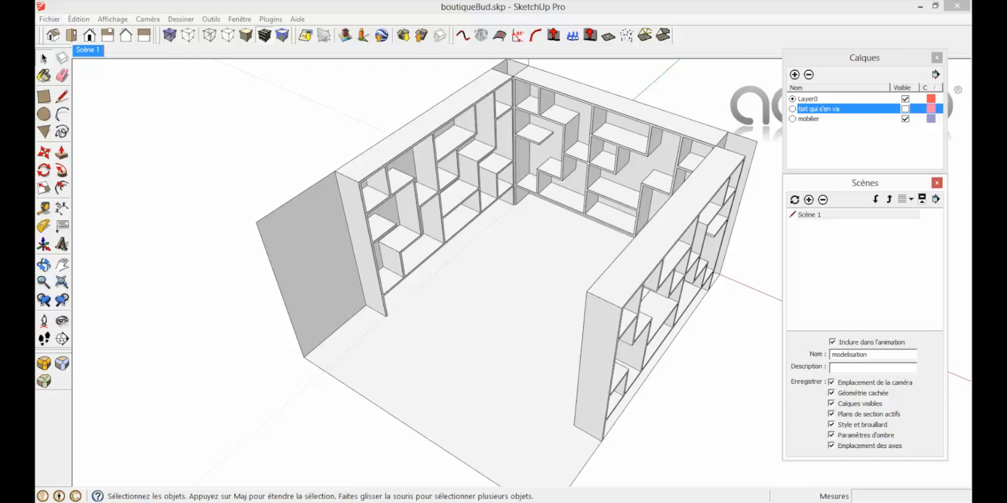
{"action": "key", "text": "Return"}
Place two guides on the floor: one 80 cm in from the front edge and one parallel to the side walls through the room's middle.
{"action": "left_click", "coordinate": [46, 212]}
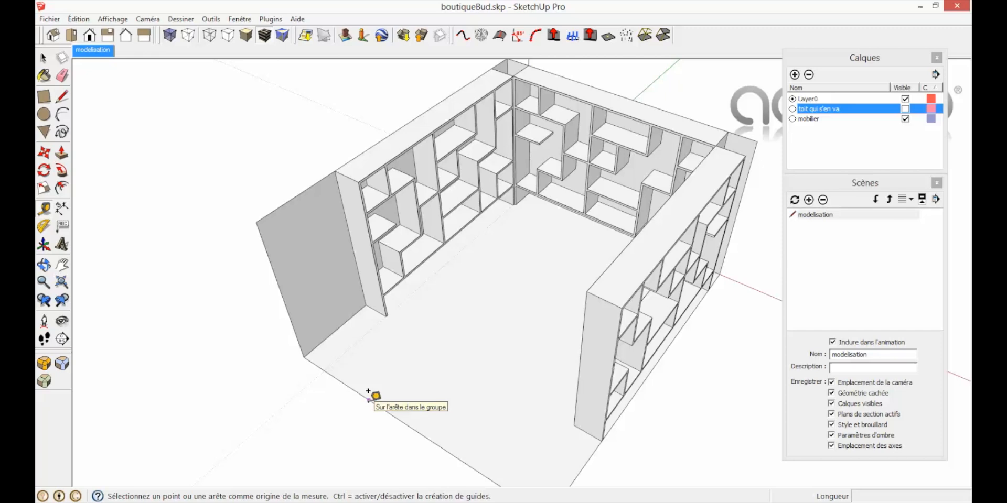
{"action": "left_click", "coordinate": [368, 391]}
{"action": "left_click", "coordinate": [404, 357]}
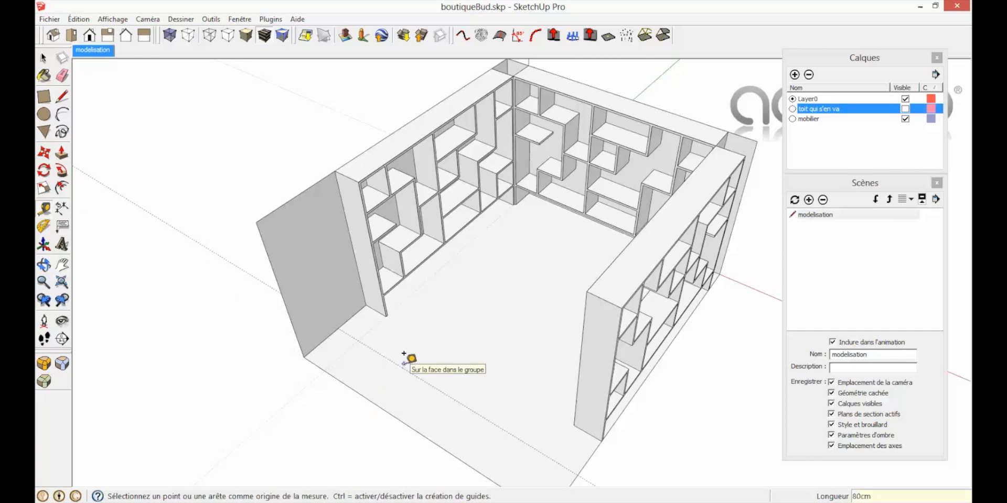
{"action": "left_click", "coordinate": [326, 338]}
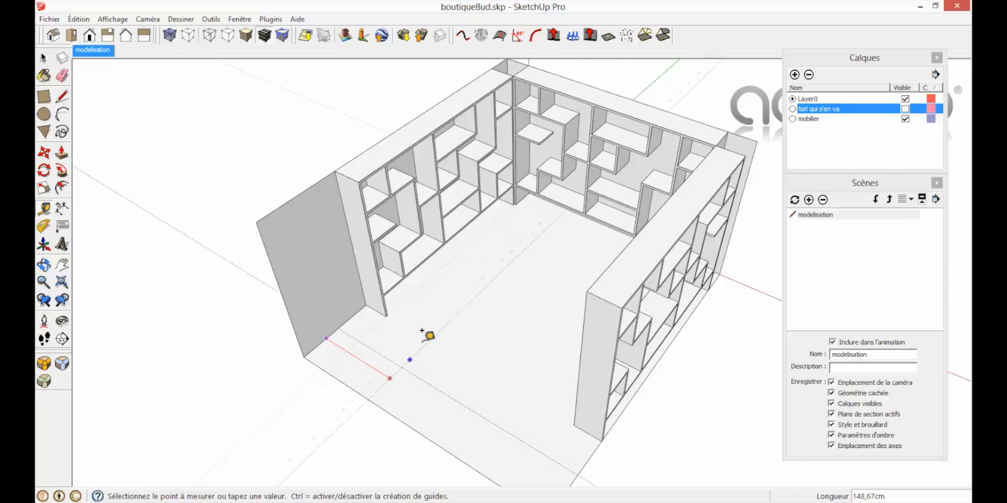
{"action": "left_click", "coordinate": [585, 202]}
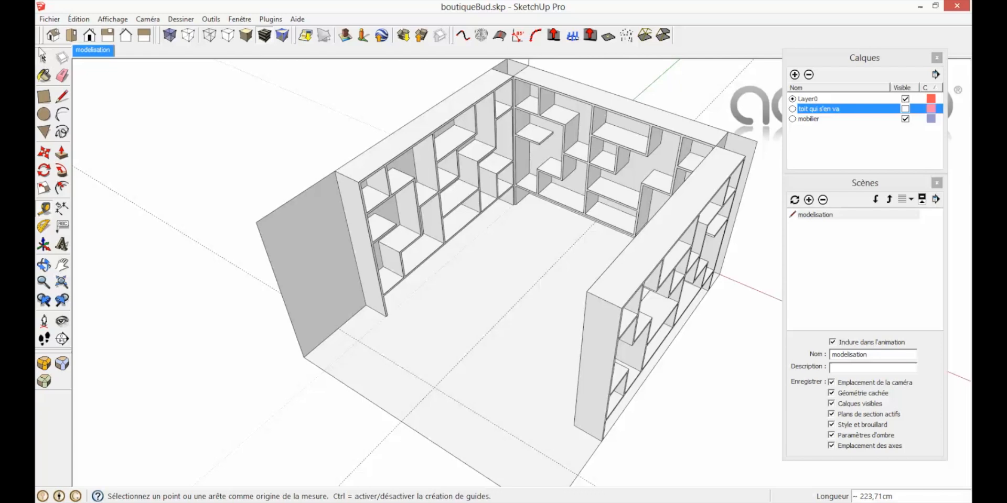
{"action": "left_click", "coordinate": [44, 58]}
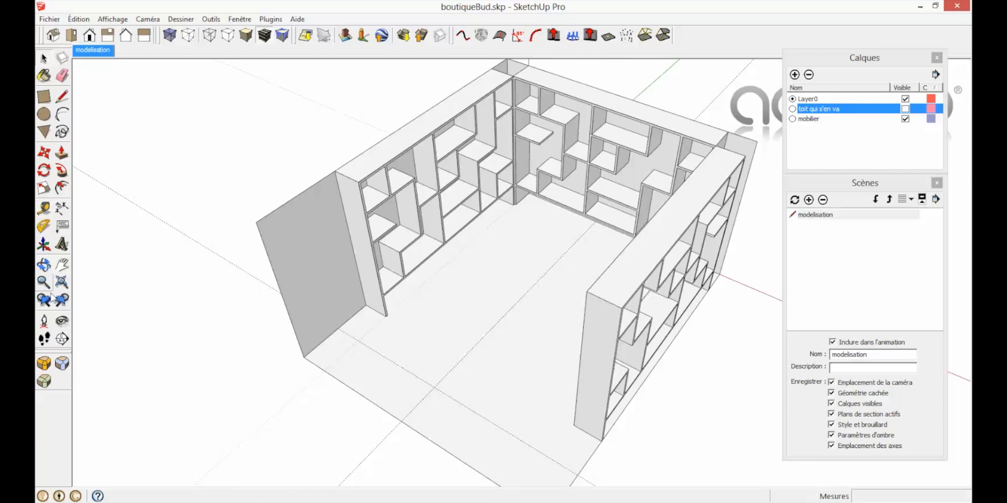
Position the camera at the intersection of the two floor guides, collapse the layer and scene managers, and face the back wall shelf.
{"action": "left_click", "coordinate": [44, 322]}
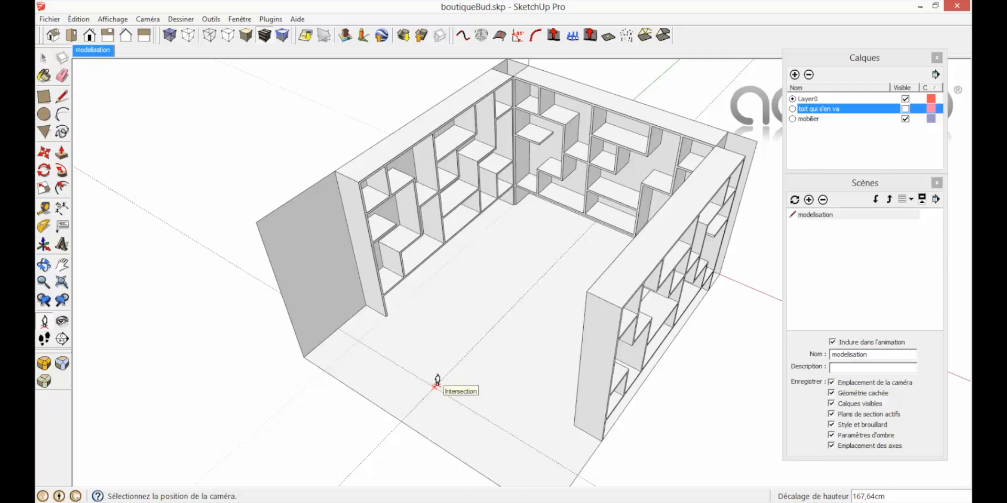
{"action": "left_click", "coordinate": [435, 387]}
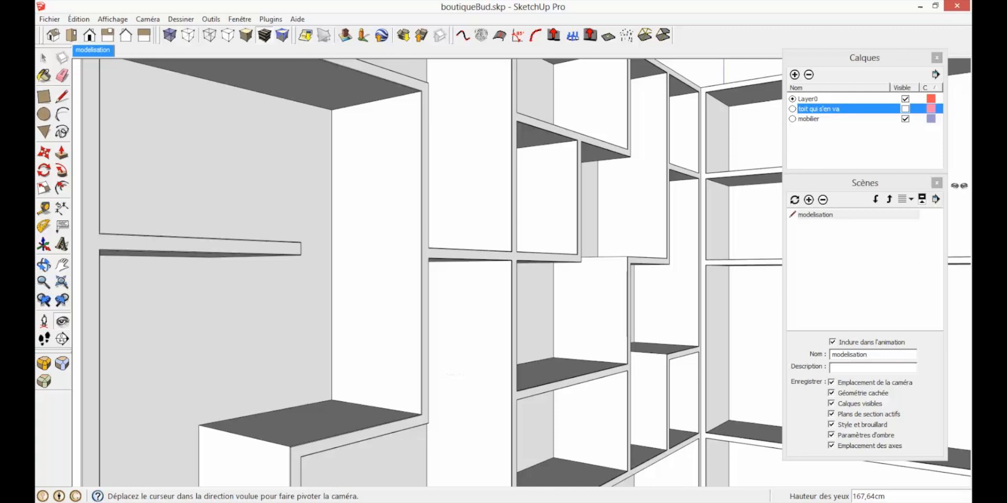
{"action": "left_click", "coordinate": [901, 57]}
{"action": "left_click", "coordinate": [877, 184]}
{"action": "left_click_drag", "start_coordinate": [876, 185], "coordinate": [877, 89]}
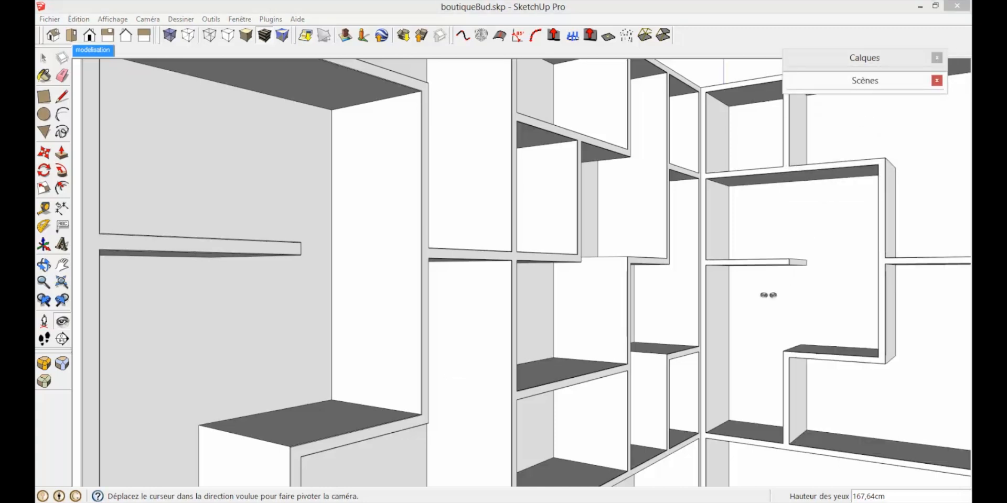
{"action": "left_click_drag", "start_coordinate": [844, 286], "coordinate": [541, 277]}
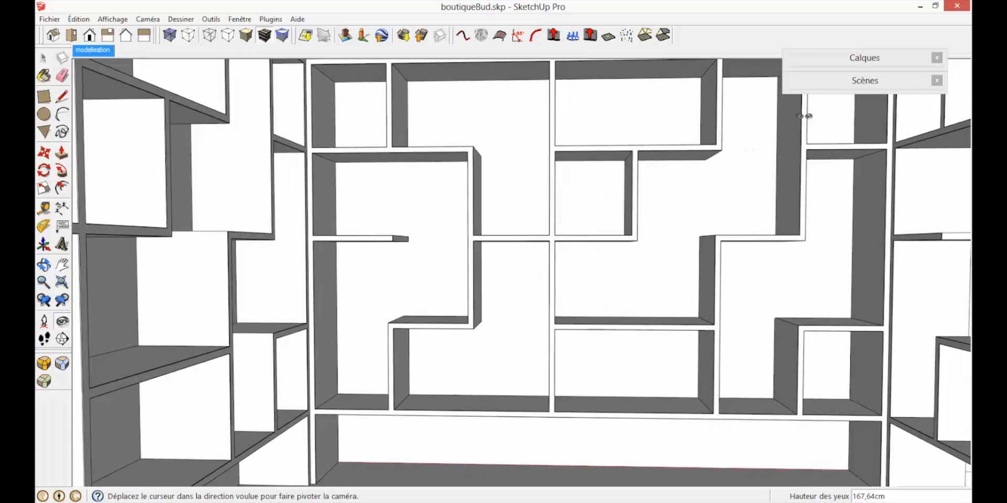
Set the camera's field of view to 50 degrees and pivot the view to frame the back shelf.
{"action": "left_click", "coordinate": [46, 283]}
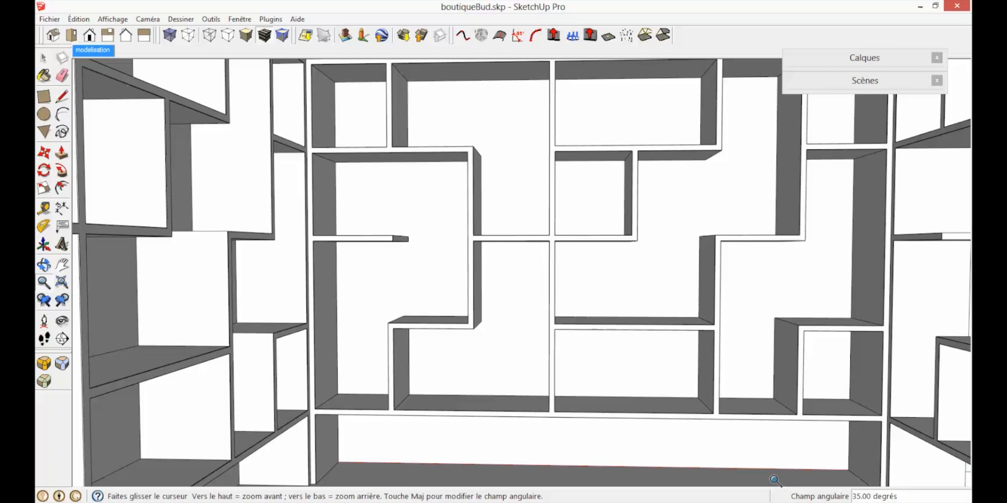
{"action": "type", "text": "50"}
{"action": "key", "text": "Return"}
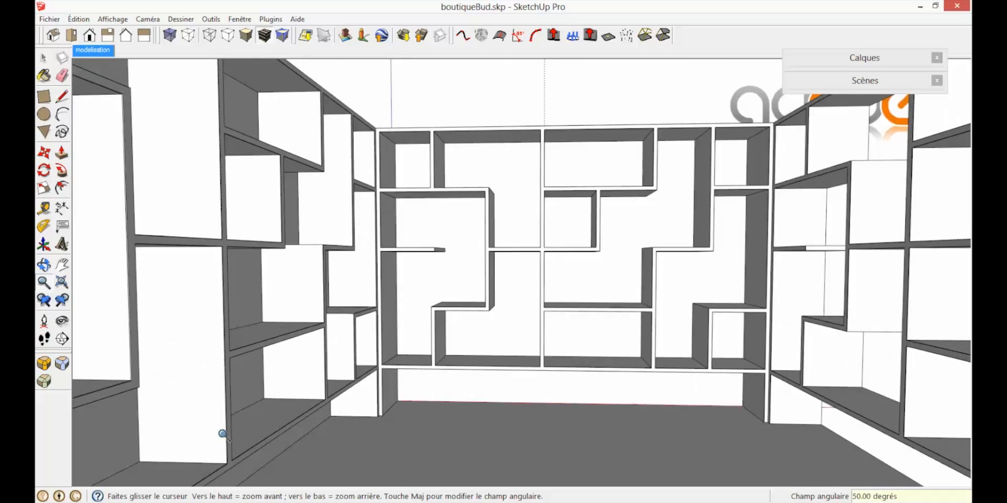
{"action": "left_click", "coordinate": [62, 321]}
{"action": "left_click_drag", "start_coordinate": [525, 326], "coordinate": [569, 338]}
Make the layer "toit qui s'en va" visible again and collapse the layer manager.
{"action": "left_click", "coordinate": [888, 63]}
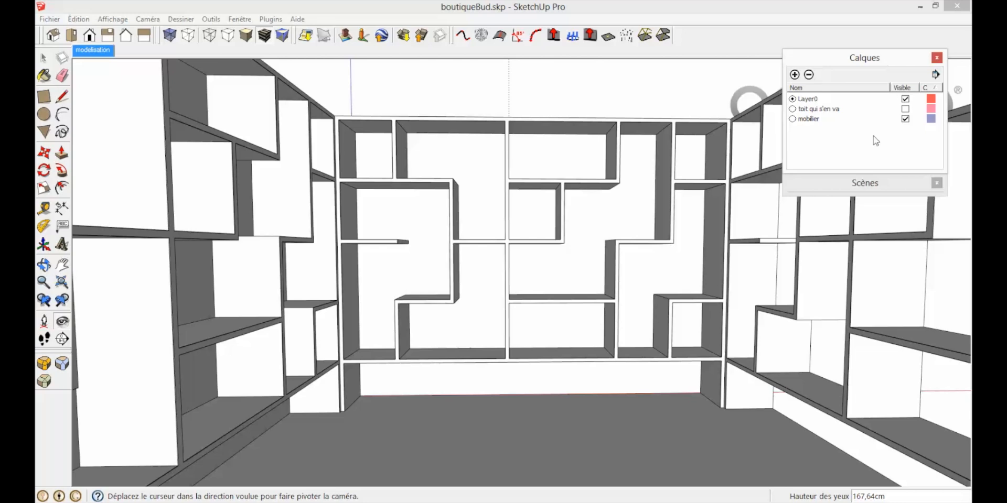
{"action": "left_click", "coordinate": [905, 109]}
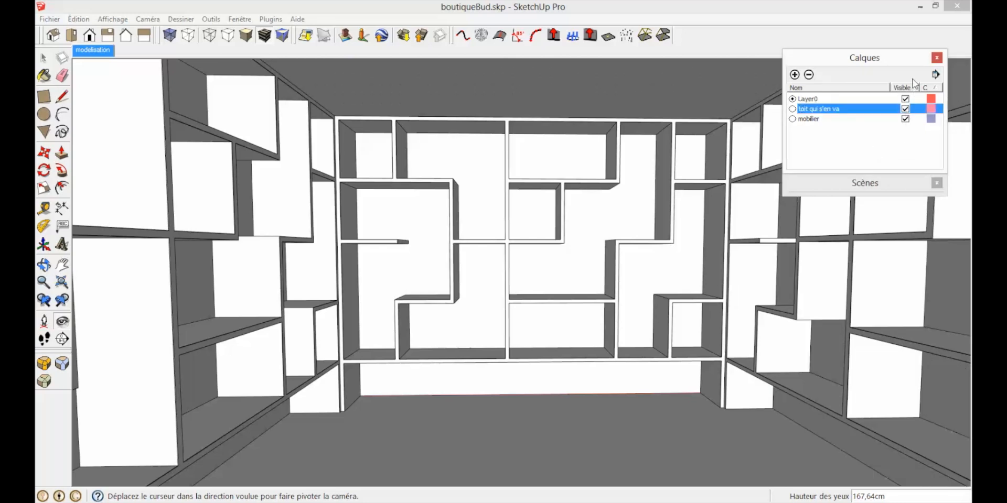
{"action": "left_click", "coordinate": [900, 64]}
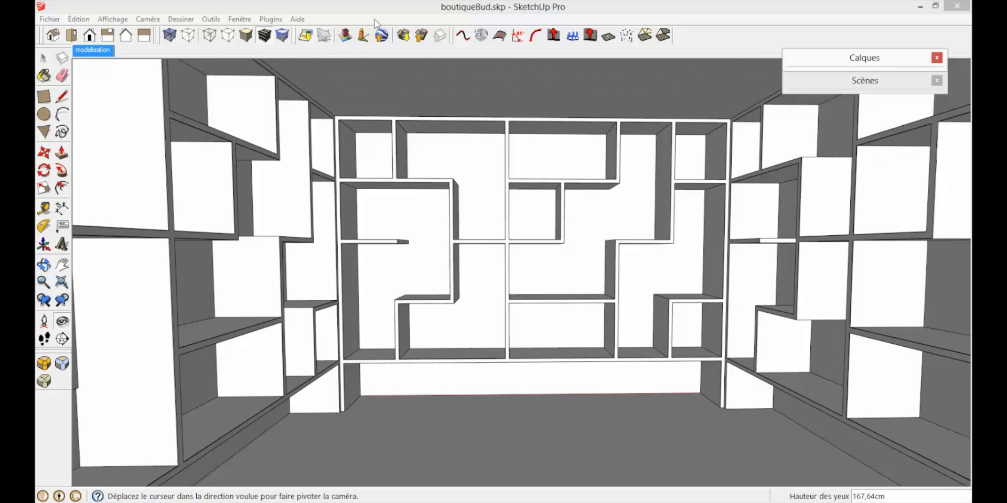
Adjust the interior view toward the back shelf and apply two-point perspective to it.
{"action": "left_click", "coordinate": [147, 18]}
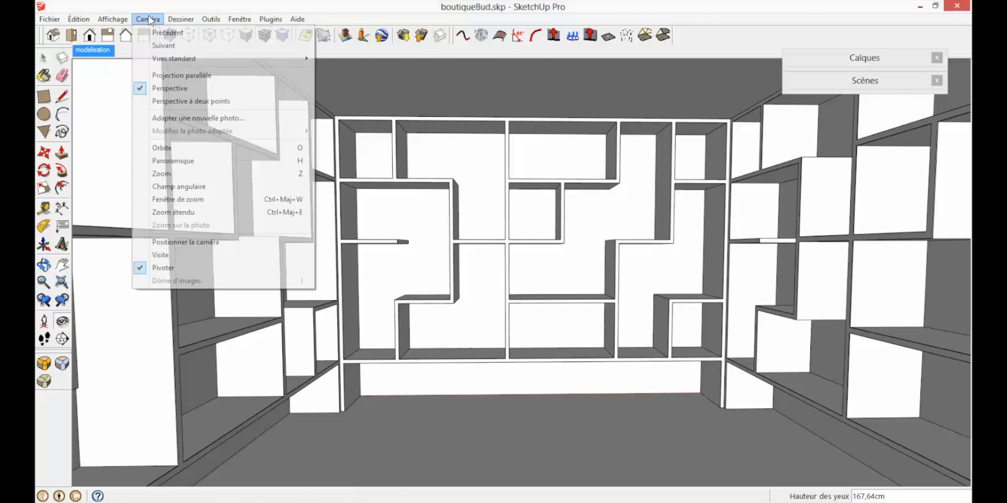
{"action": "left_click", "coordinate": [163, 102]}
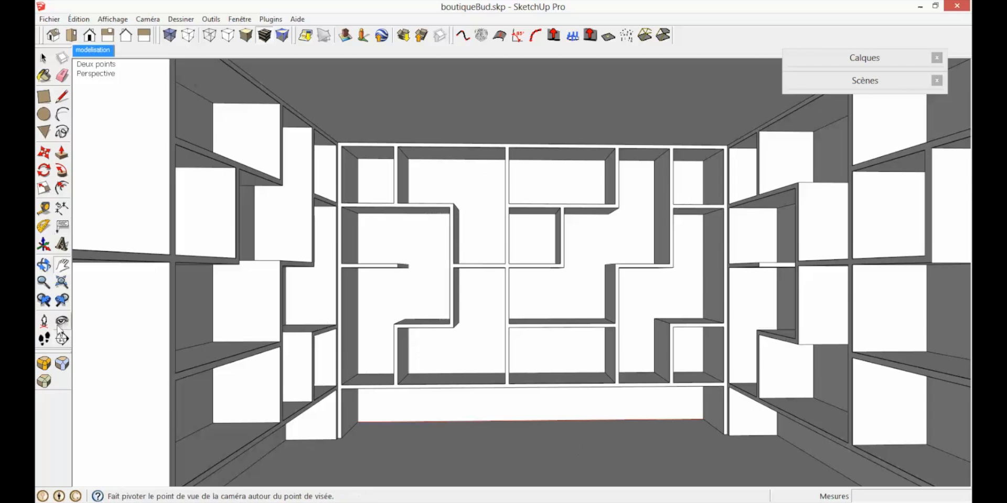
{"action": "left_click", "coordinate": [62, 321]}
{"action": "left_click_drag", "start_coordinate": [423, 341], "coordinate": [427, 341]}
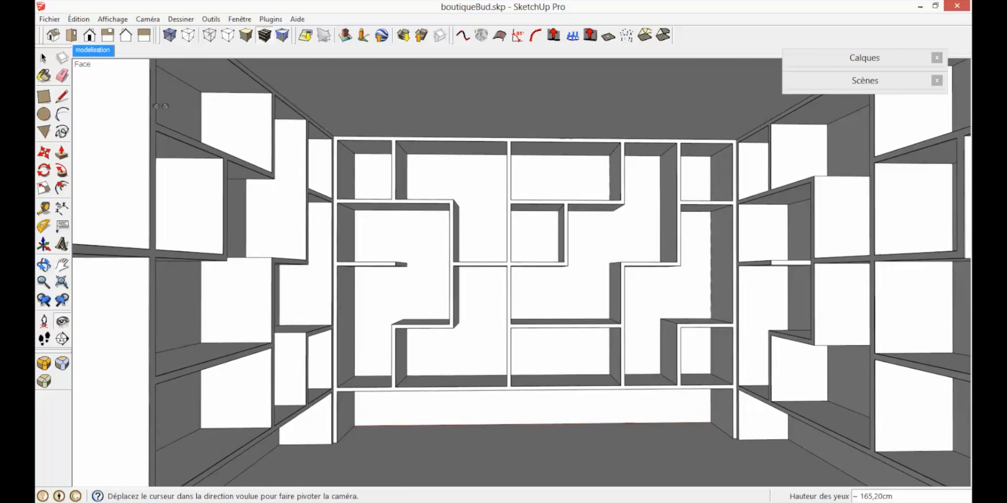
{"action": "left_click", "coordinate": [140, 20]}
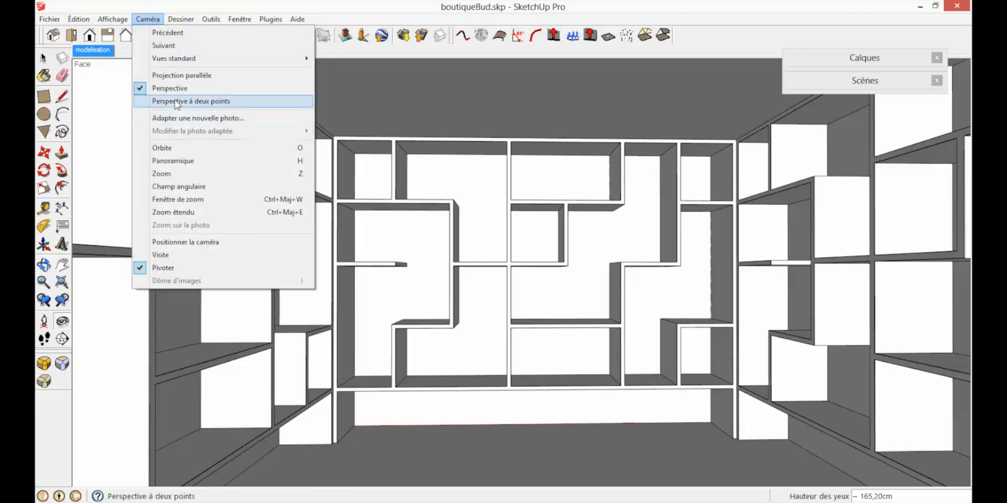
{"action": "left_click", "coordinate": [157, 101]}
{"action": "left_click", "coordinate": [44, 58]}
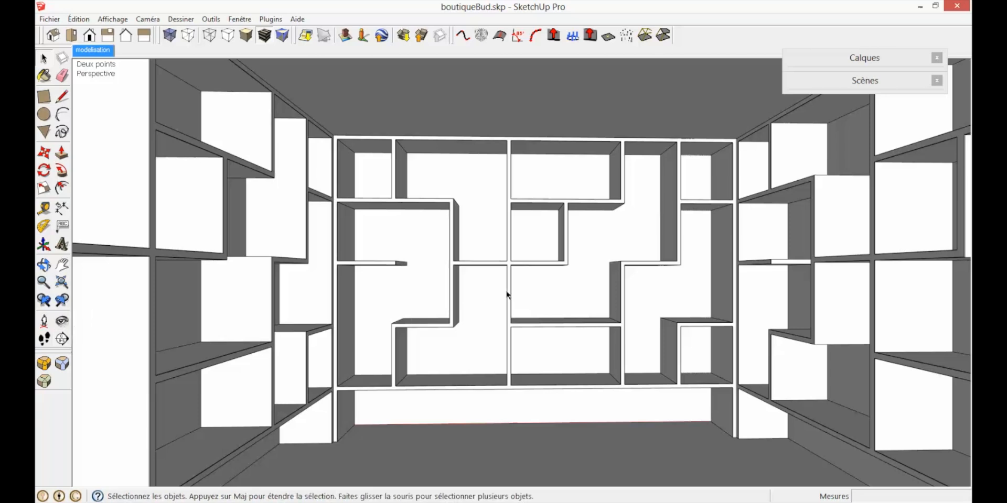
Add a scene storing this interior view and name it "rendus".
{"action": "left_click", "coordinate": [885, 84]}
{"action": "left_click", "coordinate": [808, 98]}
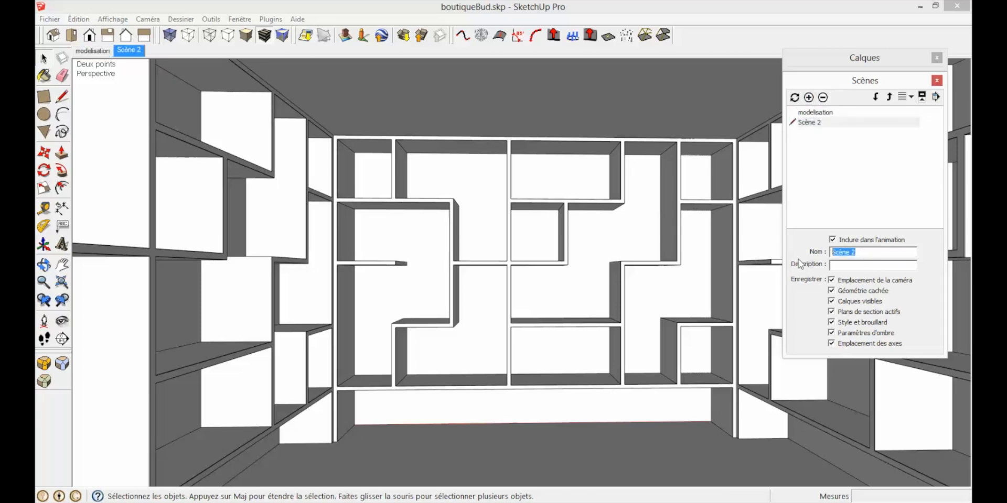
{"action": "type", "text": "red"}
{"action": "key", "text": "Return"}
{"action": "left_click", "coordinate": [36, 57]}
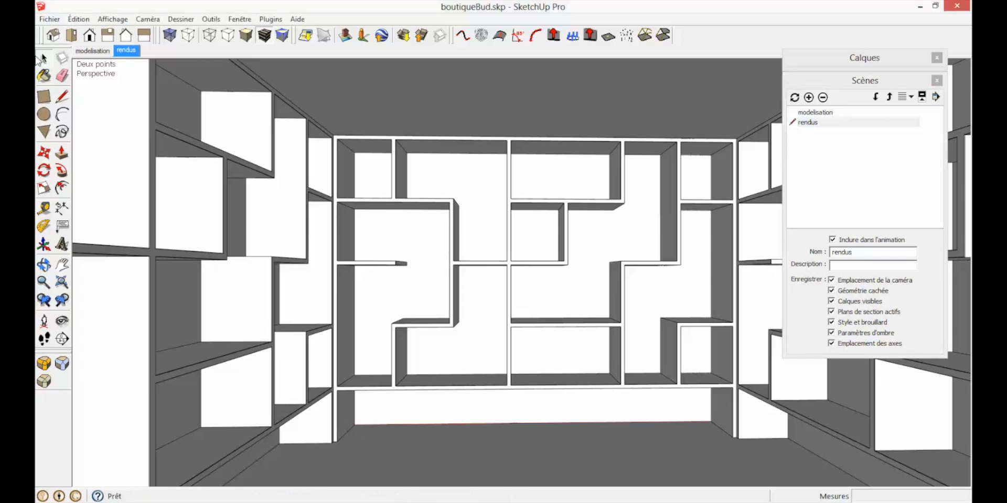
Orbit away and recall the scenes "rendus" and "modelisation" to test them, and close the scene and layer managers.
{"action": "middle_click_drag", "start_coordinate": [371, 282], "coordinate": [162, 94]}
{"action": "middle_click_drag", "start_coordinate": [419, 296], "coordinate": [433, 185]}
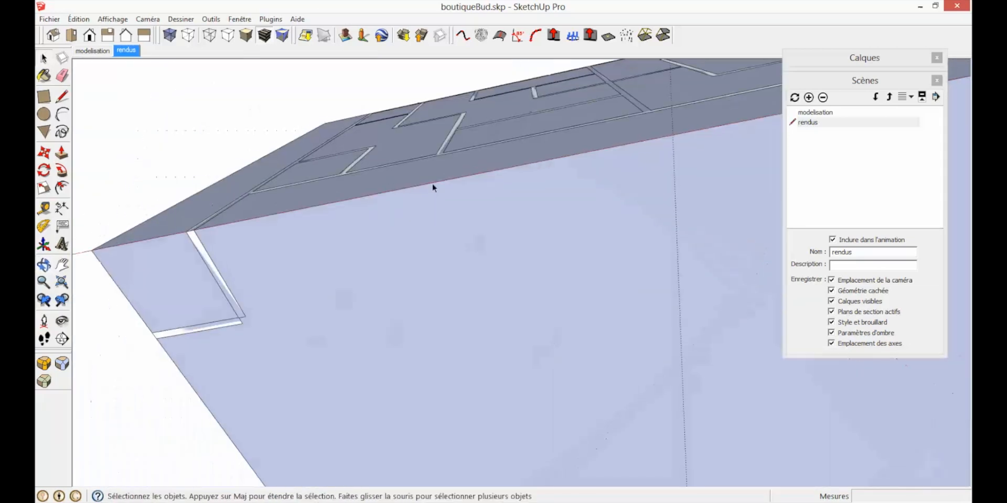
{"action": "left_click", "coordinate": [129, 52]}
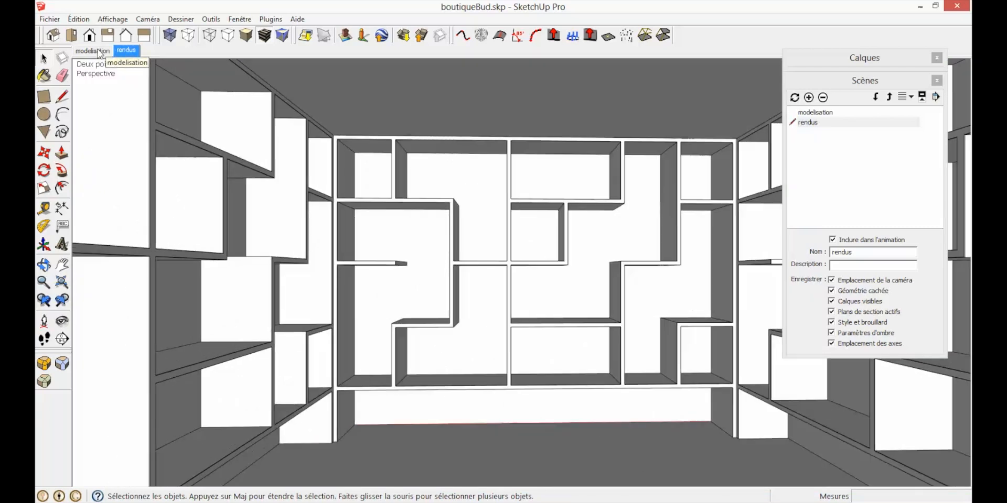
{"action": "left_click", "coordinate": [98, 51]}
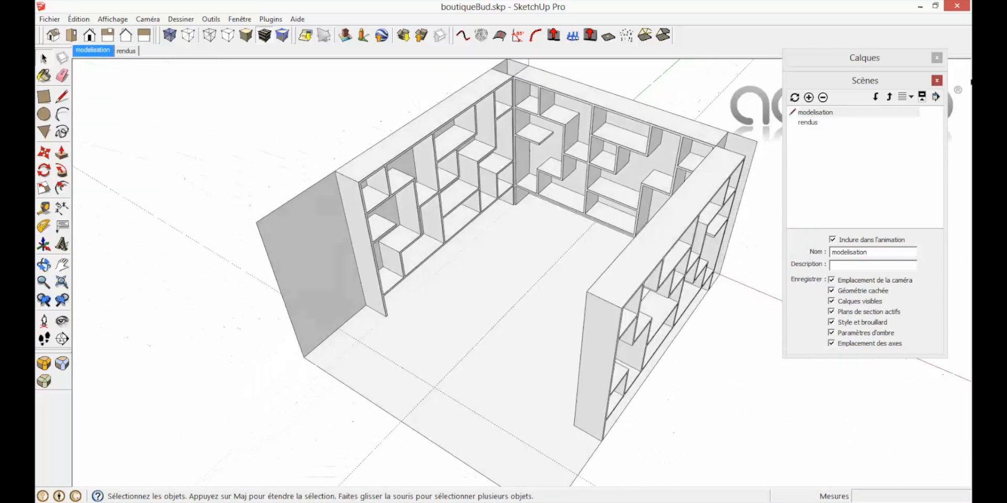
{"action": "left_click", "coordinate": [937, 80]}
{"action": "left_click", "coordinate": [936, 57]}
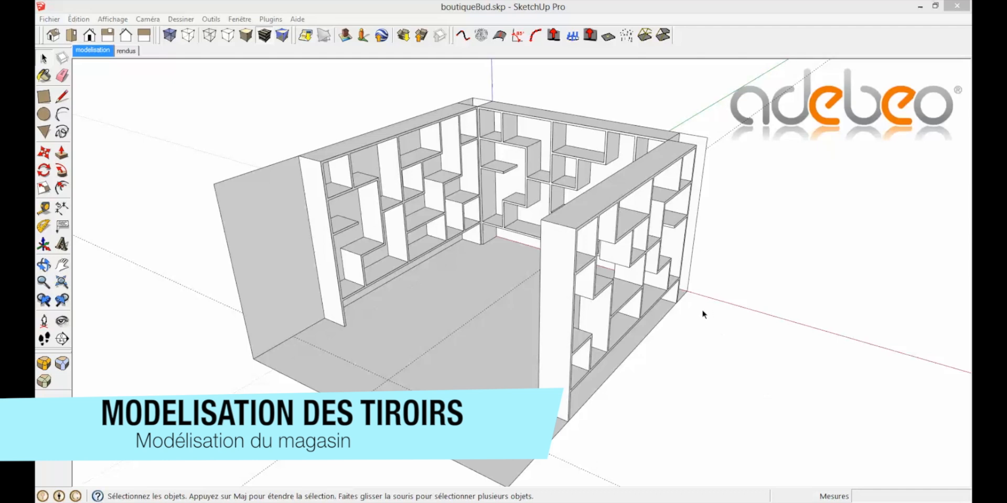
Open the back wall shelf component for editing and hide the rest of the model during component editing.
{"action": "left_click", "coordinate": [558, 122]}
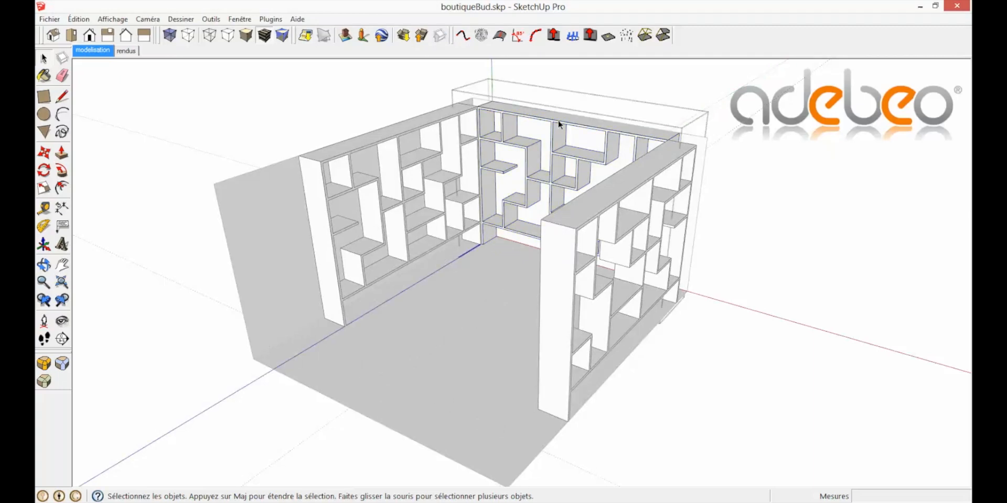
{"action": "middle_click_drag", "start_coordinate": [507, 214], "coordinate": [647, 319]}
{"action": "scroll", "coordinate": [574, 222], "scroll_direction": "up", "scroll_amount": 7}
{"action": "middle_click_drag", "start_coordinate": [690, 340], "coordinate": [311, 113]}
{"action": "scroll", "coordinate": [653, 324], "scroll_direction": "down", "scroll_amount": 4}
{"action": "left_click", "coordinate": [111, 19]}
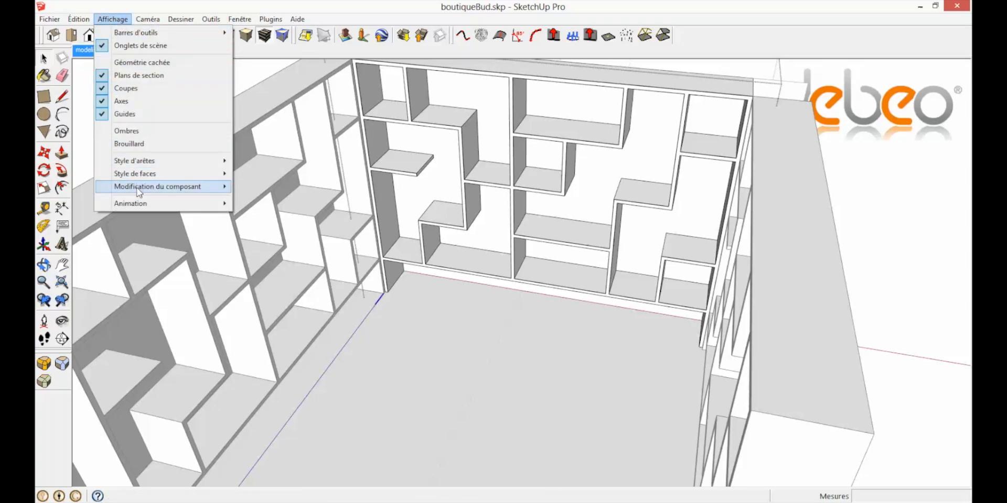
{"action": "mouse_move", "coordinate": [144, 192]}
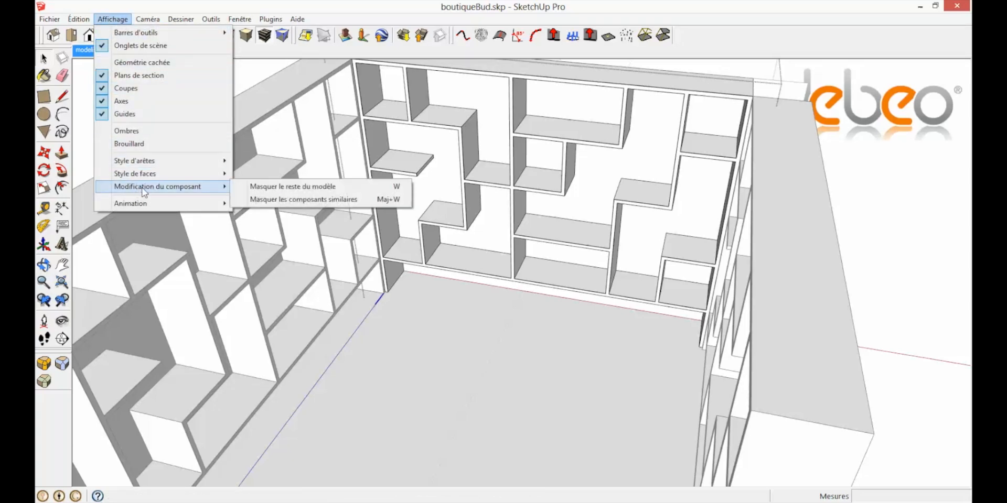
{"action": "left_click", "coordinate": [291, 189]}
{"action": "scroll", "coordinate": [327, 232], "scroll_direction": "down", "scroll_amount": 4}
{"action": "middle_click_drag", "start_coordinate": [459, 279], "coordinate": [251, 125]}
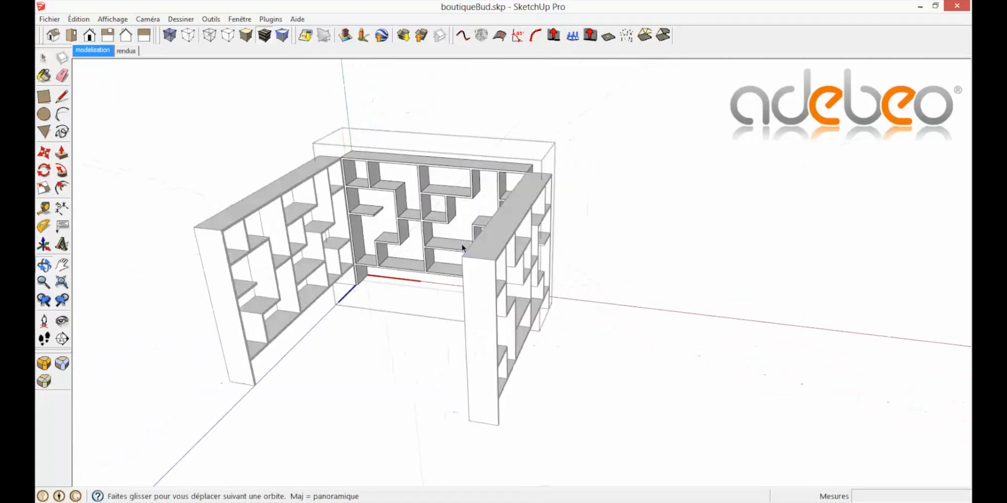
Also hide similar components during component editing, isolating the back wall shelf.
{"action": "left_click", "coordinate": [109, 20]}
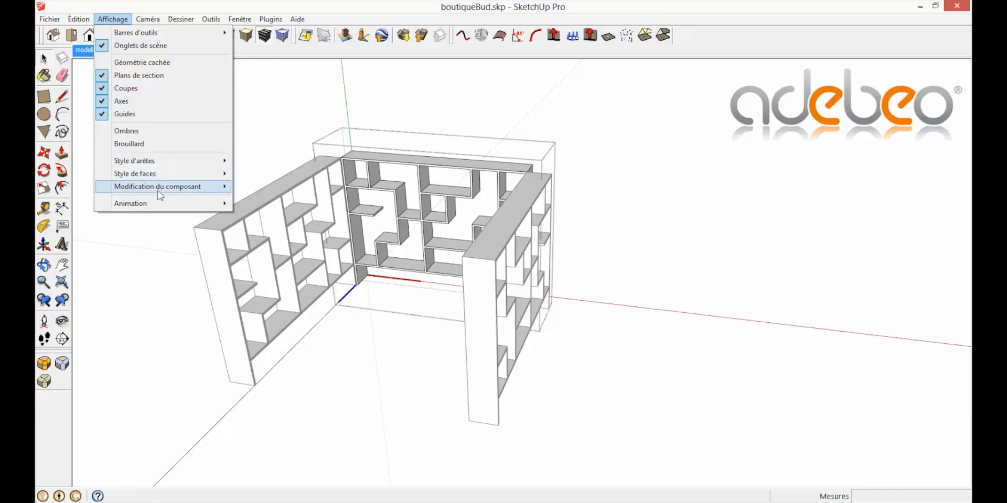
{"action": "mouse_move", "coordinate": [160, 195]}
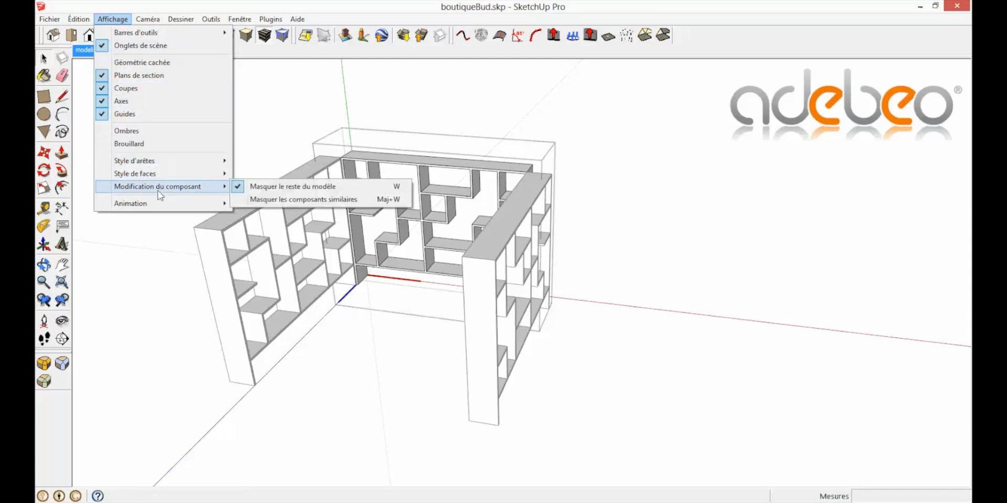
{"action": "left_click", "coordinate": [298, 202]}
{"action": "middle_click_drag", "start_coordinate": [404, 250], "coordinate": [540, 248]}
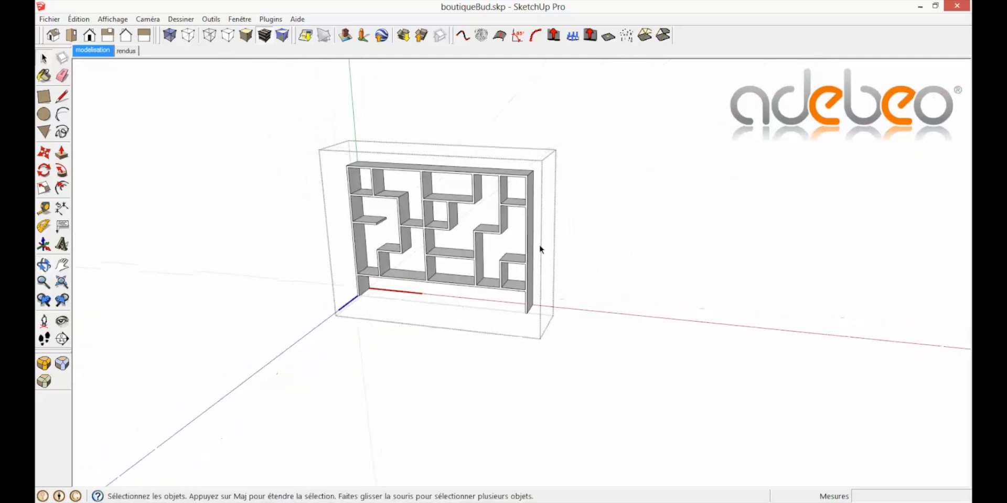
Reopen the back wall shelf component, select all of its connected shelf geometry and make it a group.
{"action": "left_click", "coordinate": [465, 106]}
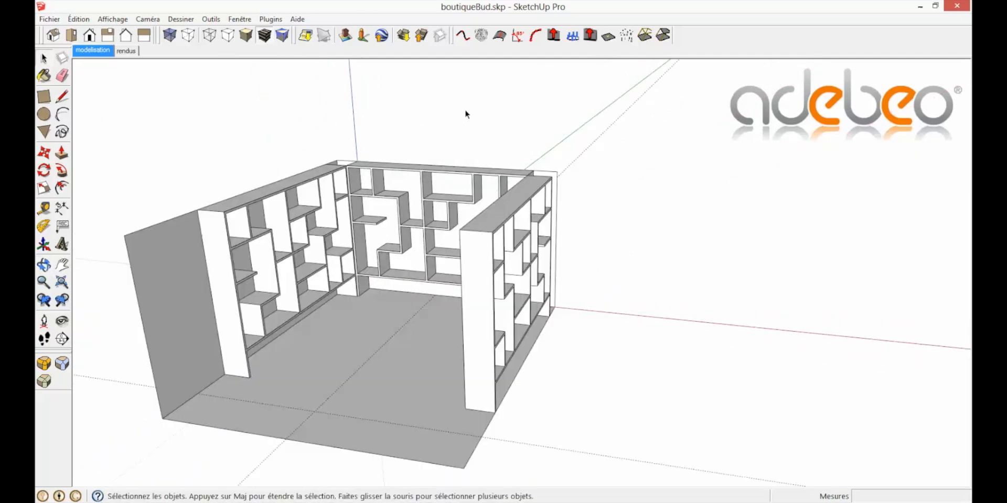
{"action": "triple_click", "coordinate": [430, 170]}
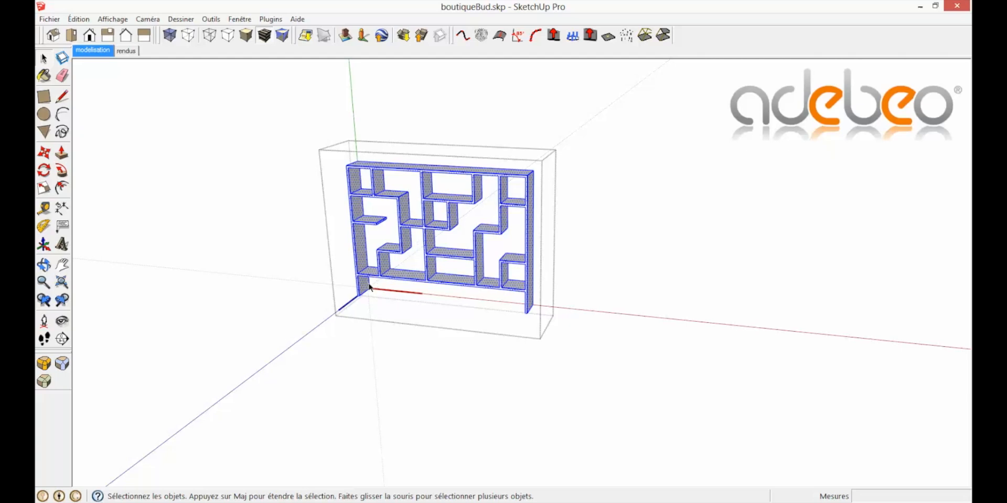
{"action": "scroll", "coordinate": [369, 287], "scroll_direction": "up", "scroll_amount": 3}
{"action": "left_click", "coordinate": [490, 279]}
{"action": "triple_click", "coordinate": [491, 280]}
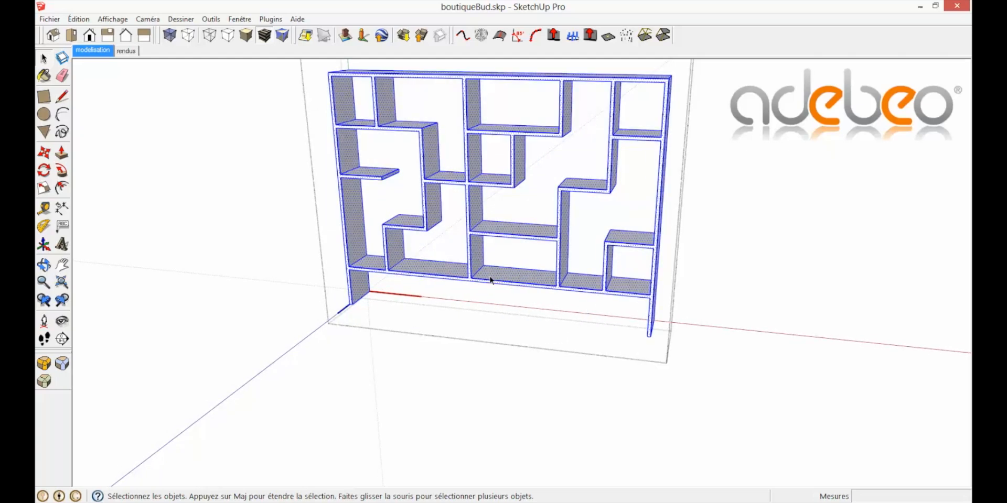
{"action": "scroll", "coordinate": [487, 279], "scroll_direction": "up", "scroll_amount": 2}
{"action": "right_click", "coordinate": [488, 222]}
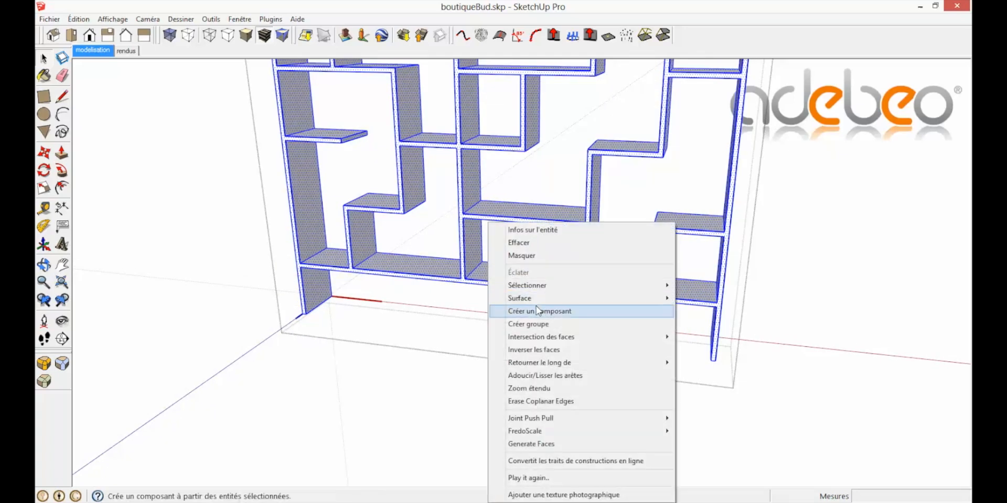
{"action": "left_click", "coordinate": [532, 324]}
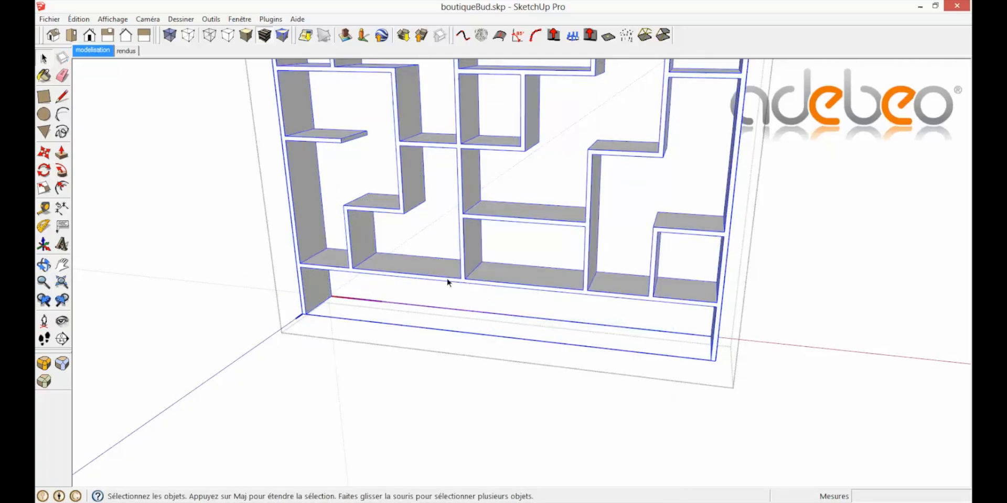
Draw a rectangle closing the back of the opening beneath the lowest shelf, from its underside corner to the opposite floor corner.
{"action": "middle_click_drag", "start_coordinate": [473, 274], "coordinate": [388, 276]}
{"action": "scroll", "coordinate": [341, 259], "scroll_direction": "up", "scroll_amount": 4}
{"action": "scroll", "coordinate": [317, 302], "scroll_direction": "up", "scroll_amount": 5}
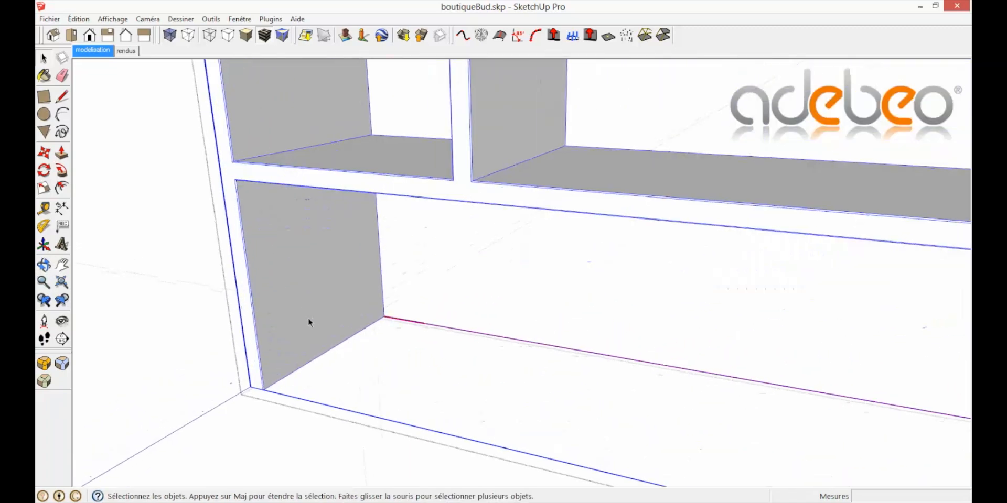
{"action": "scroll", "coordinate": [305, 268], "scroll_direction": "up", "scroll_amount": 6}
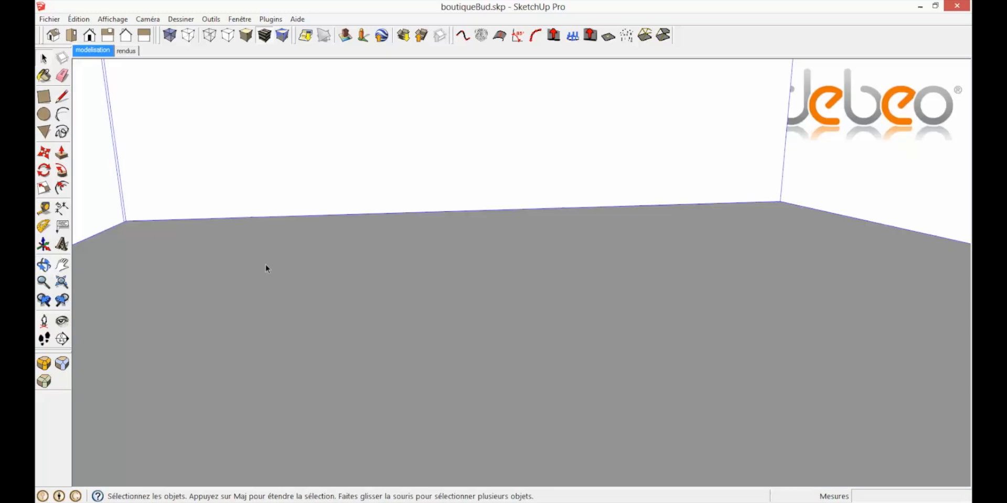
{"action": "scroll", "coordinate": [399, 299], "scroll_direction": "up", "scroll_amount": 2}
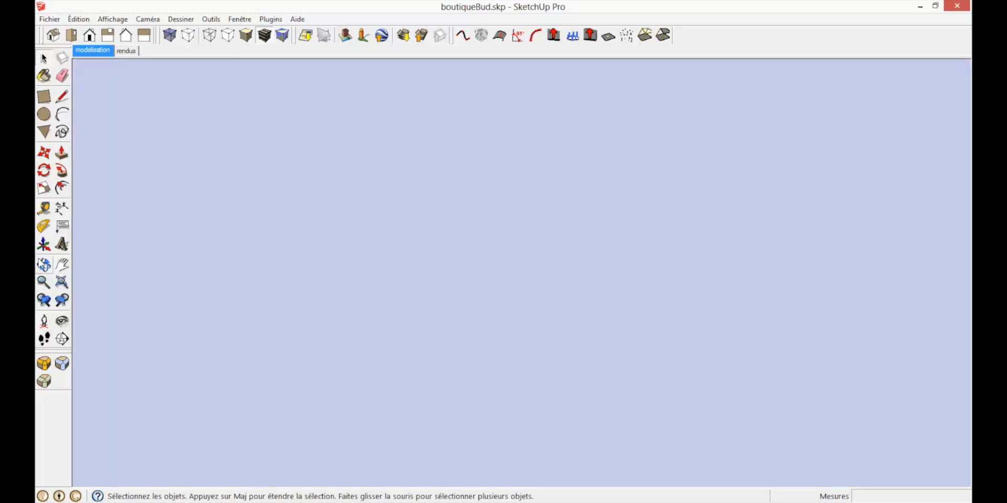
{"action": "left_click", "coordinate": [64, 284]}
{"action": "middle_click_drag", "start_coordinate": [526, 371], "coordinate": [339, 341]}
{"action": "scroll", "coordinate": [336, 325], "scroll_direction": "up", "scroll_amount": 4}
{"action": "middle_click_drag", "start_coordinate": [330, 260], "coordinate": [373, 169]}
{"action": "key", "text": "r"}
{"action": "left_click", "coordinate": [358, 174]}
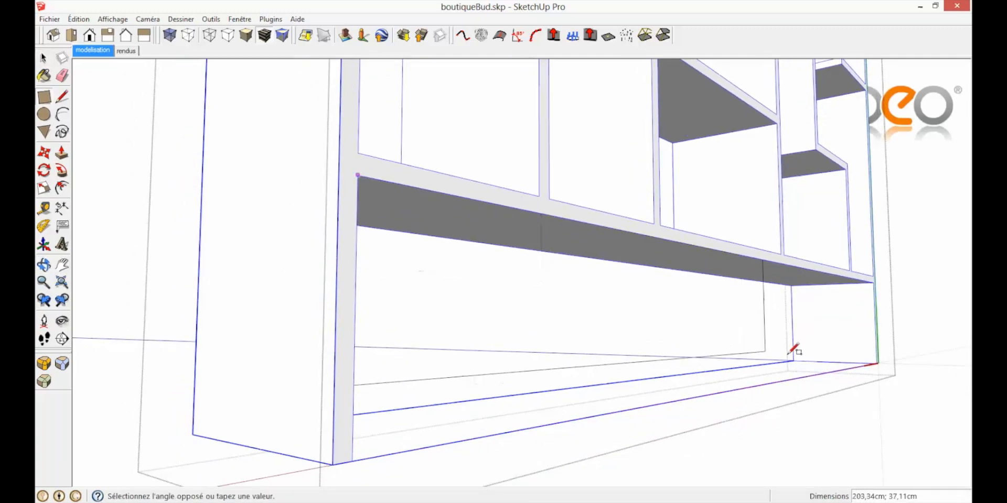
{"action": "mouse_move", "coordinate": [850, 364]}
{"action": "middle_mouse_down"}
{"action": "mouse_move", "coordinate": [596, 342]}
{"action": "mouse_move", "coordinate": [881, 345]}
{"action": "mouse_move", "coordinate": [640, 331]}
{"action": "middle_mouse_up"}
{"action": "left_click", "coordinate": [632, 331]}
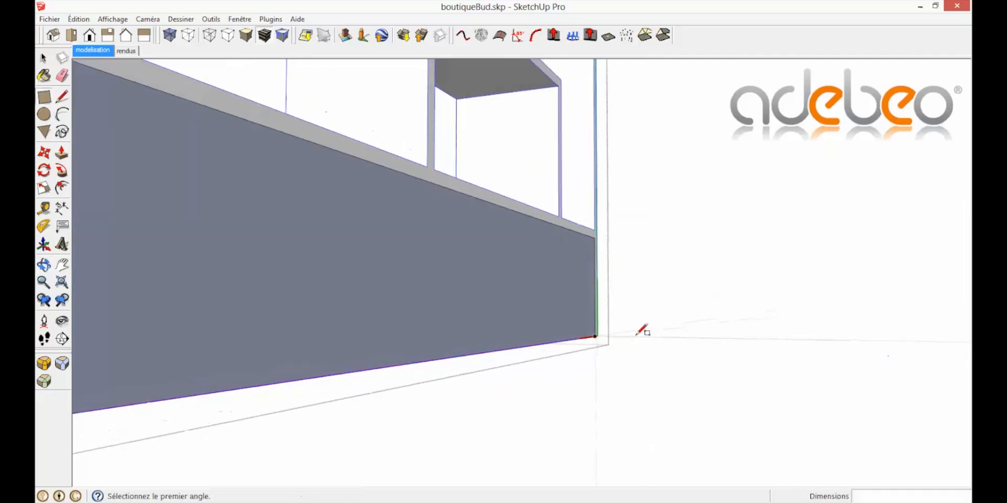
Copy the rectangle's top edge down to its bottom corner and divide the copy distance with /3 to create evenly spaced lines.
{"action": "scroll", "coordinate": [419, 317], "scroll_direction": "down", "scroll_amount": 2}
{"action": "middle_click_drag", "start_coordinate": [304, 302], "coordinate": [441, 310]}
{"action": "middle_click_drag", "start_coordinate": [441, 309], "coordinate": [540, 300], "text": "shift"}
{"action": "left_click", "coordinate": [44, 209]}
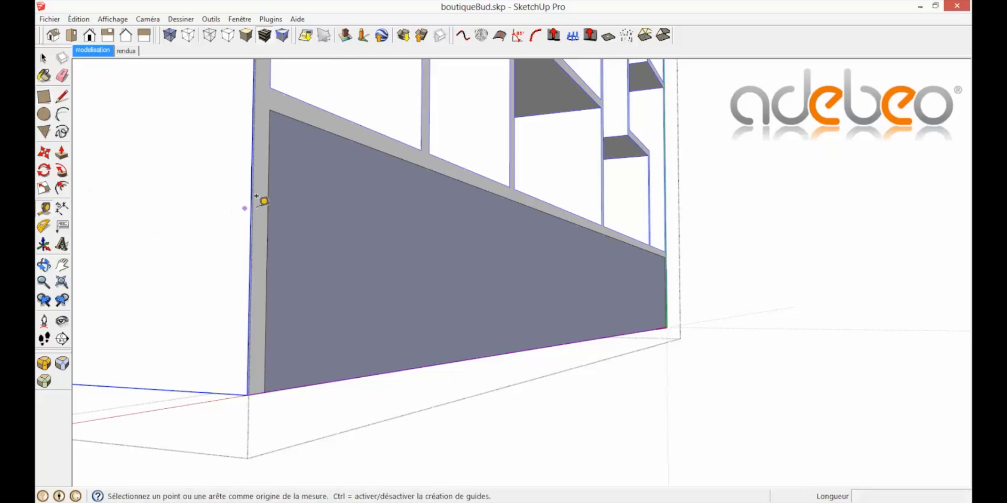
{"action": "key", "text": "space"}
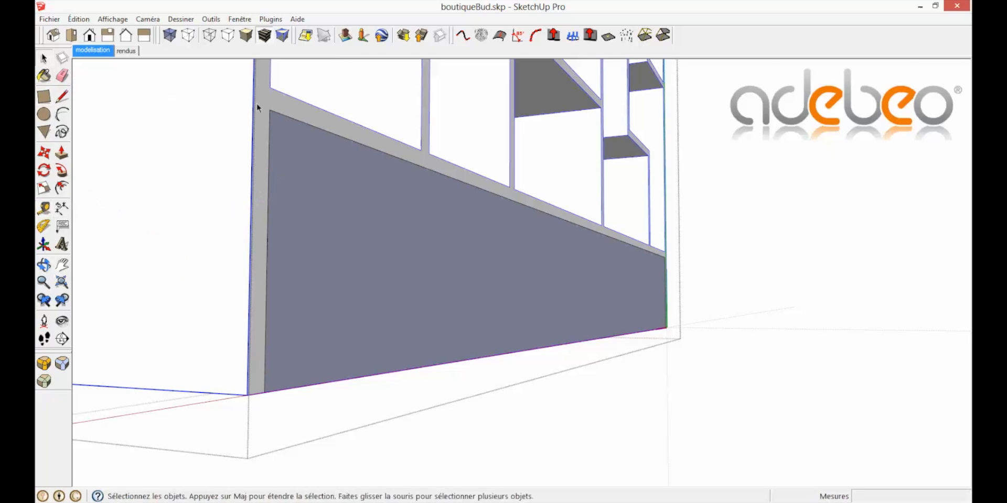
{"action": "left_click", "coordinate": [293, 119]}
{"action": "left_click", "coordinate": [44, 153]}
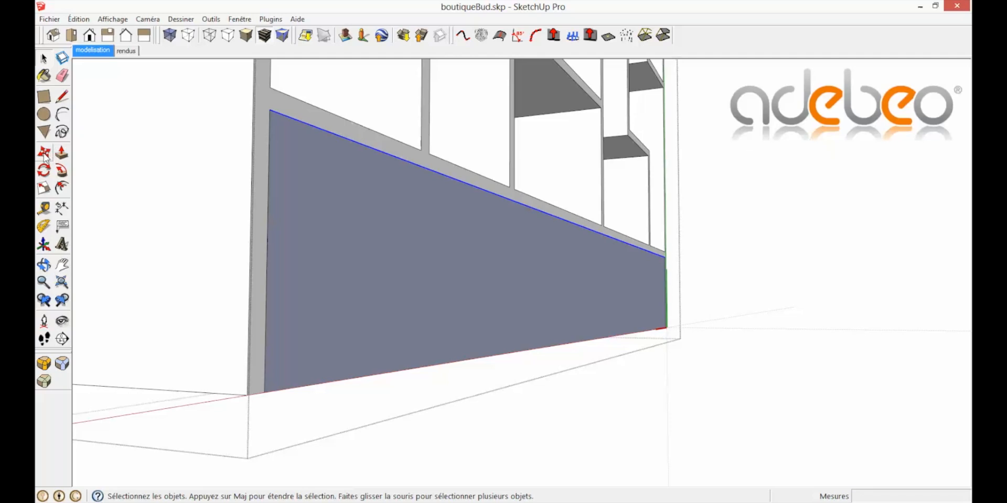
{"action": "left_click", "coordinate": [269, 111]}
{"action": "key", "text": "ctrl"}
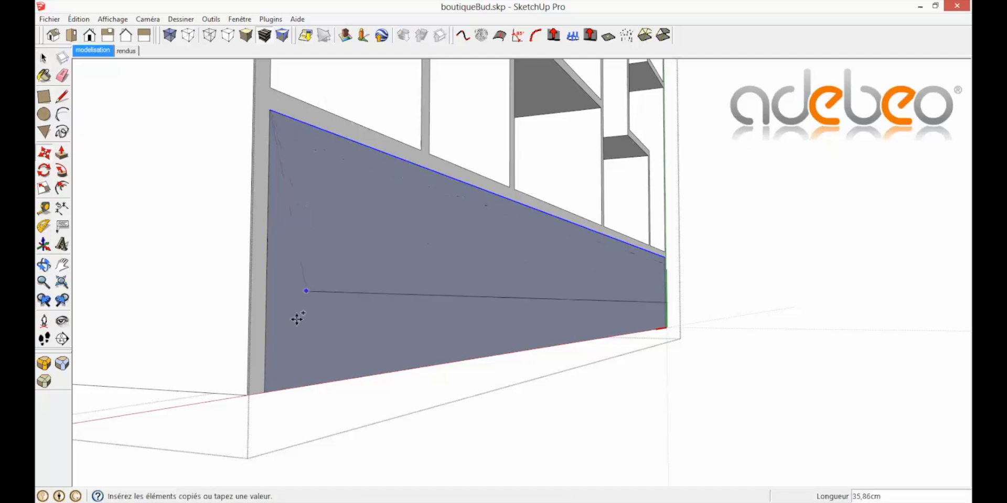
{"action": "left_click", "coordinate": [262, 387]}
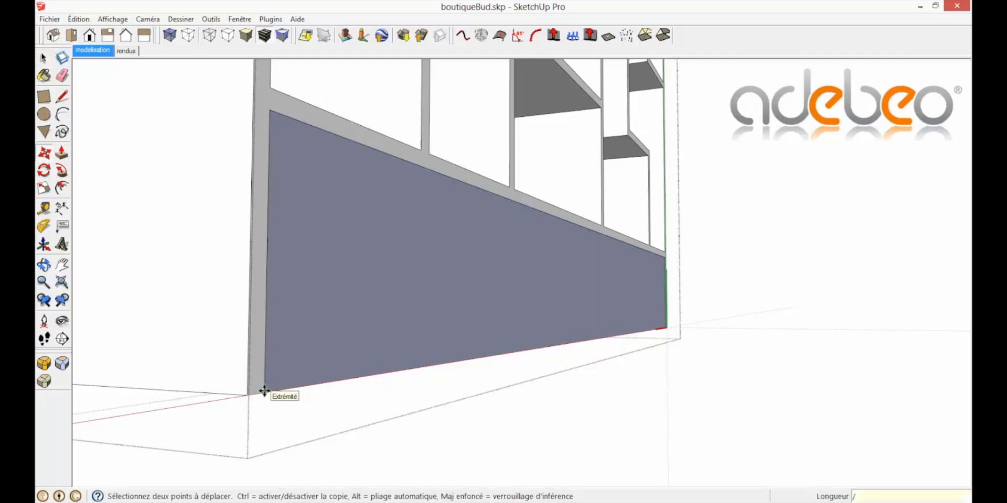
{"action": "key", "text": "Return"}
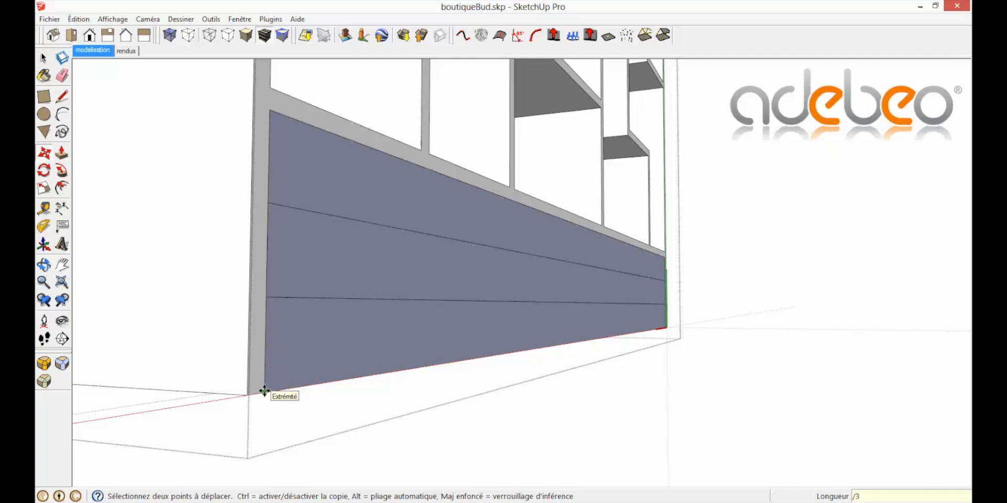
Delete the lower dividing line so the panel has a one-third upper part and a two-thirds lower part.
{"action": "key", "text": "space"}
{"action": "left_click", "coordinate": [338, 299]}
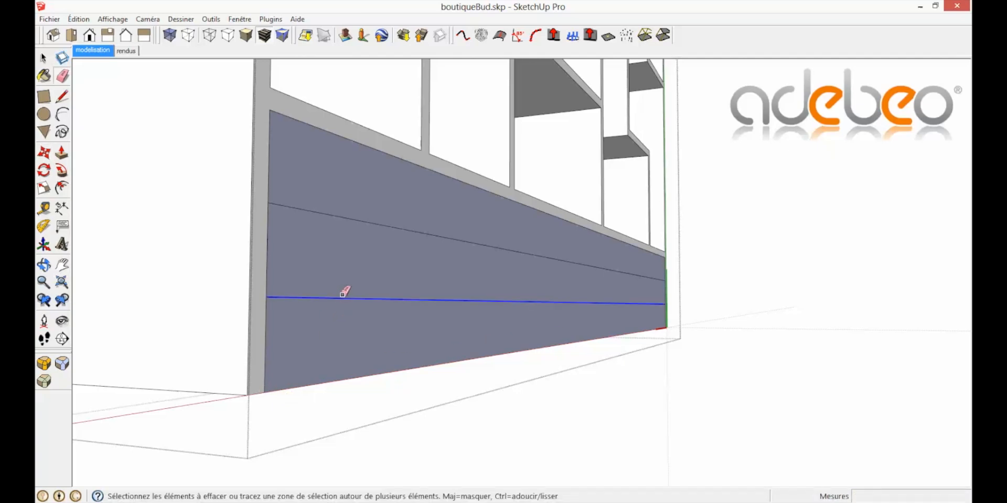
{"action": "key", "text": "Delete"}
Make the upper part of the divided panel, with its edges, a component named "tiroir du haut".
{"action": "double_click", "coordinate": [339, 198]}
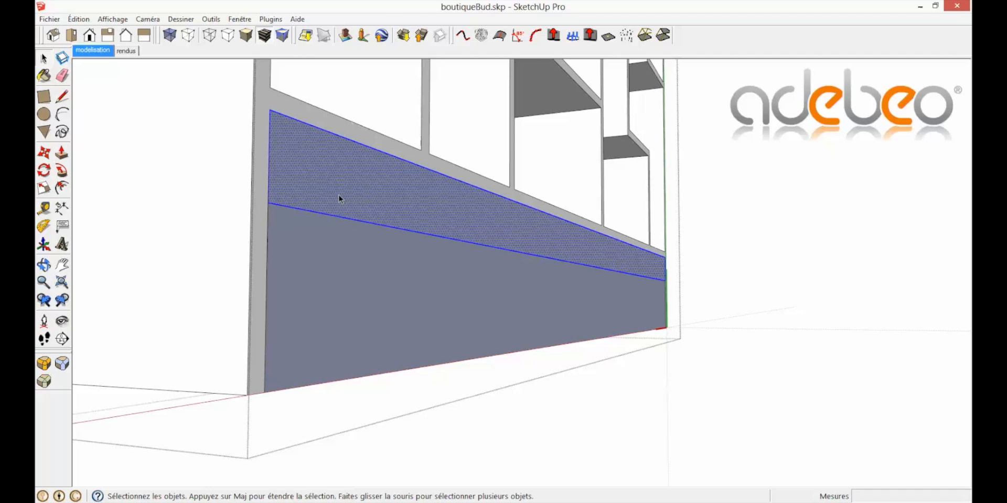
{"action": "right_click", "coordinate": [341, 200]}
{"action": "left_click", "coordinate": [422, 288]}
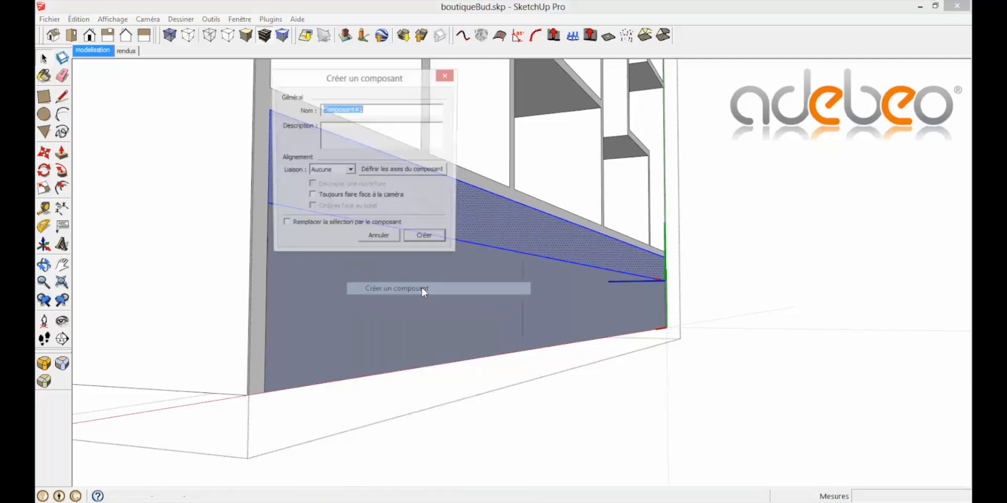
{"action": "type", "text": "p"}
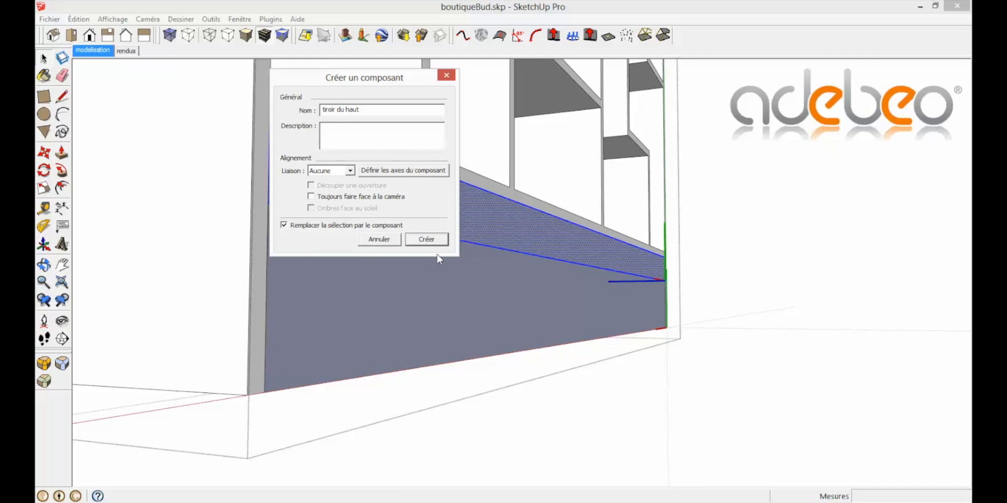
{"action": "left_click", "coordinate": [427, 240]}
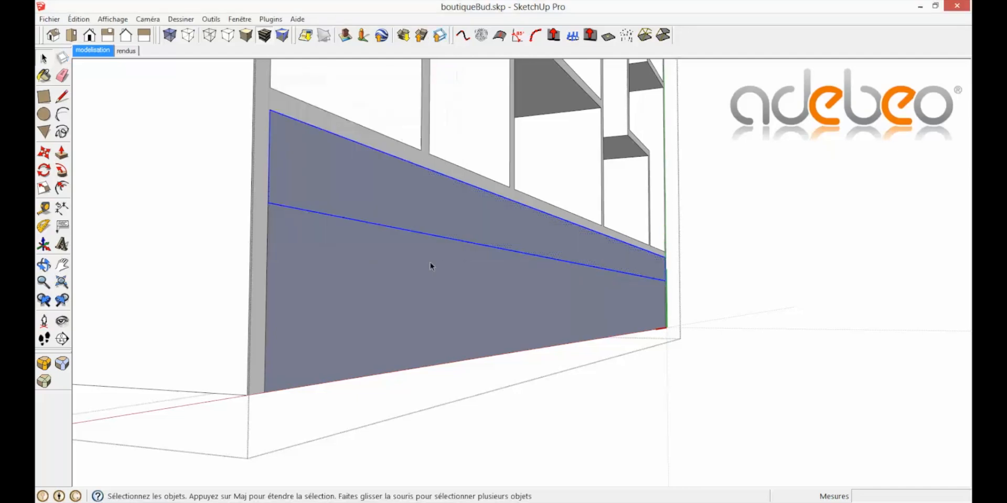
Make the lower part of the divided panel, with its edges, a component named "tiroir du bas".
{"action": "double_click", "coordinate": [420, 329]}
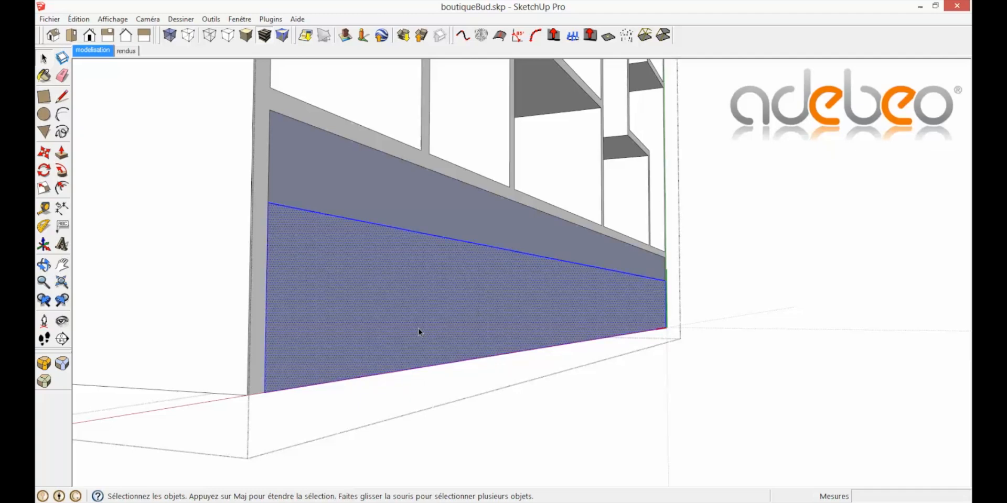
{"action": "right_click", "coordinate": [419, 332]}
{"action": "left_click", "coordinate": [523, 151]}
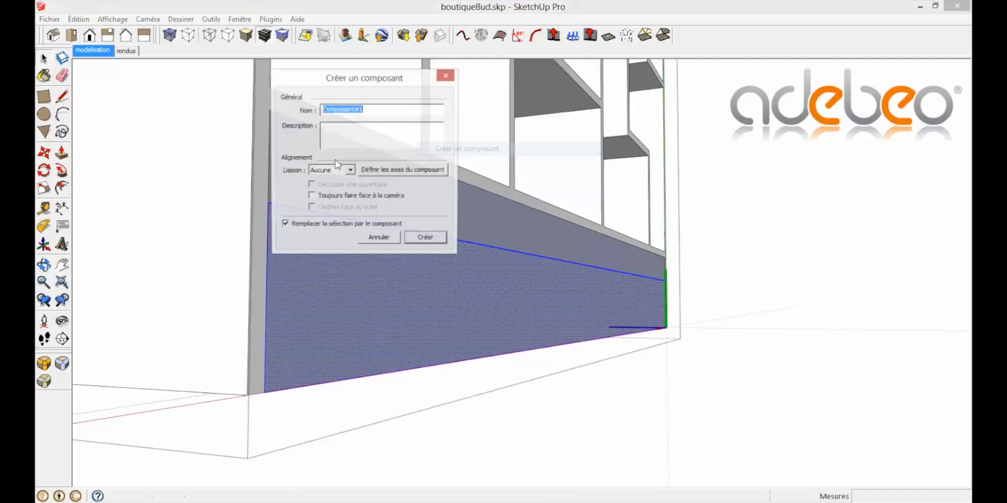
{"action": "type", "text": "tiroir du bas"}
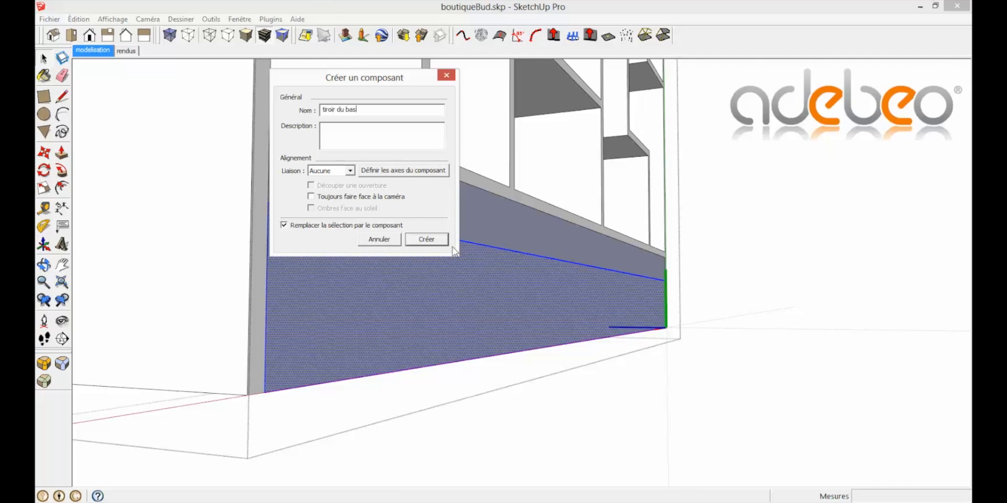
{"action": "left_click", "coordinate": [427, 239]}
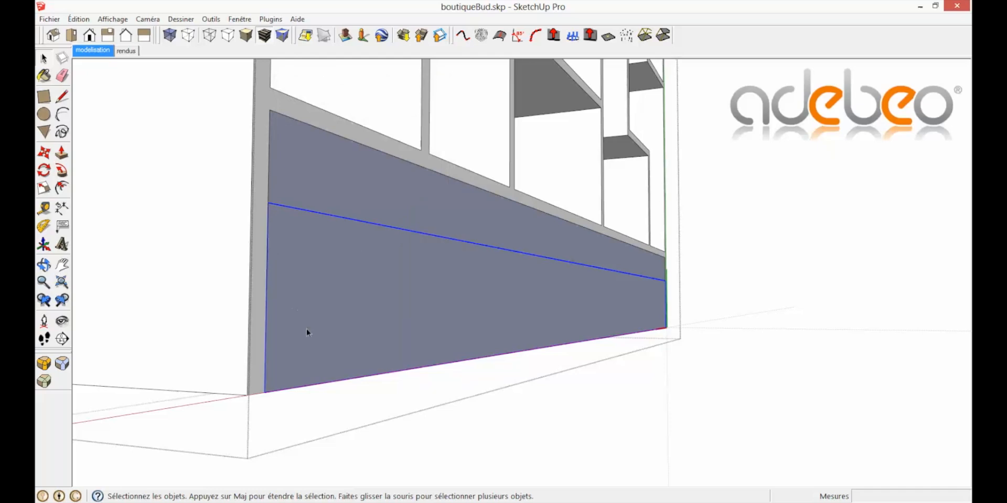
Open the lower drawer component, extrude its face forward to the front of the shelf unit and close the component.
{"action": "scroll", "coordinate": [308, 332], "scroll_direction": "down", "scroll_amount": 3}
{"action": "middle_click_drag", "start_coordinate": [293, 326], "coordinate": [365, 367]}
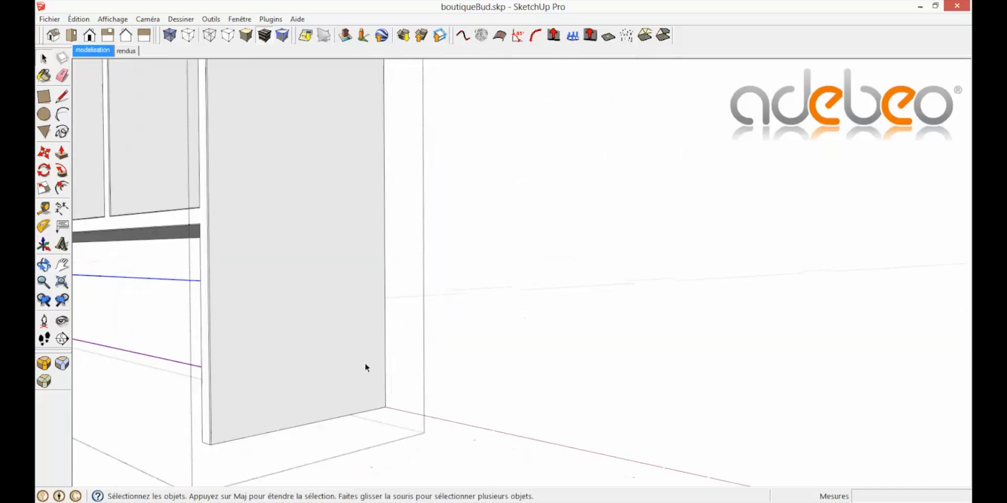
{"action": "scroll", "coordinate": [344, 321], "scroll_direction": "down", "scroll_amount": 3}
{"action": "middle_click_drag", "start_coordinate": [344, 322], "coordinate": [602, 268]}
{"action": "scroll", "coordinate": [402, 274], "scroll_direction": "up", "scroll_amount": 3}
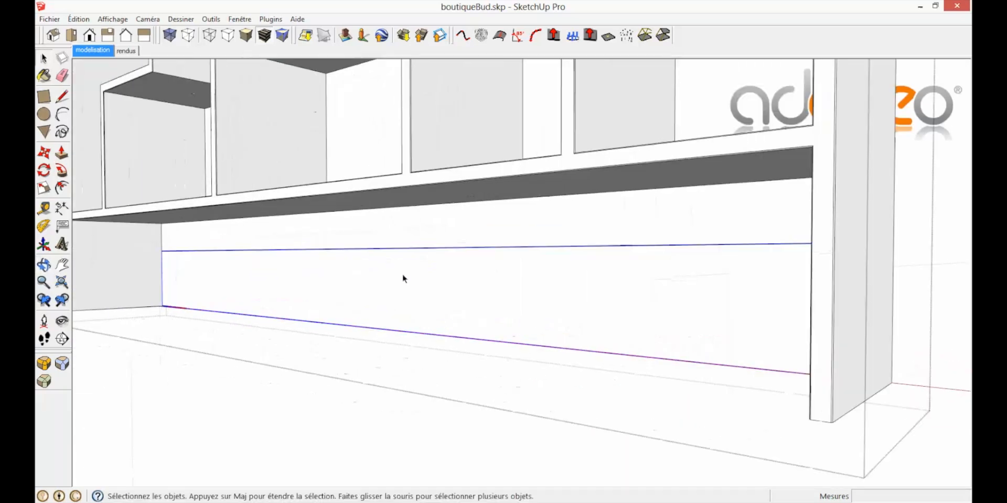
{"action": "double_click", "coordinate": [412, 301]}
{"action": "middle_click_drag", "start_coordinate": [411, 303], "coordinate": [485, 329]}
{"action": "key", "text": "p"}
{"action": "left_click", "coordinate": [546, 306]}
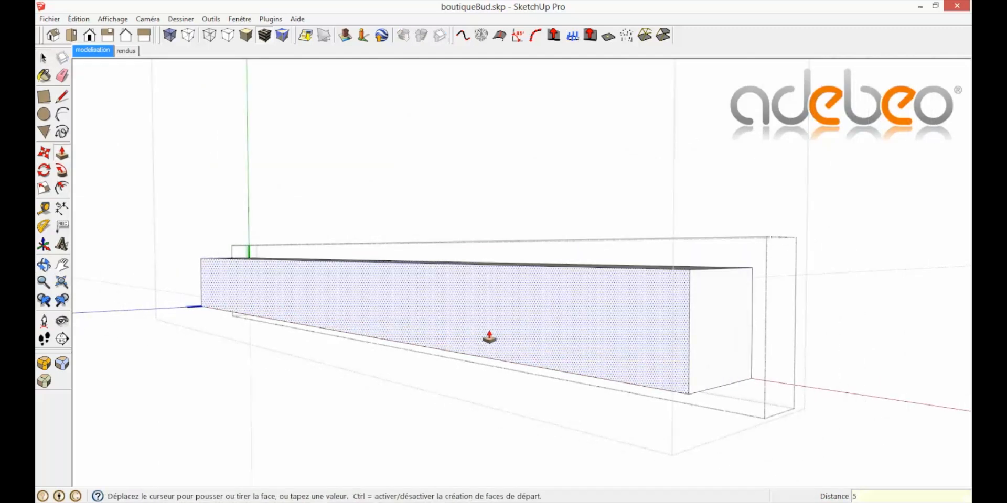
{"action": "left_click", "coordinate": [489, 338]}
{"action": "key", "text": "space"}
{"action": "left_click", "coordinate": [379, 433]}
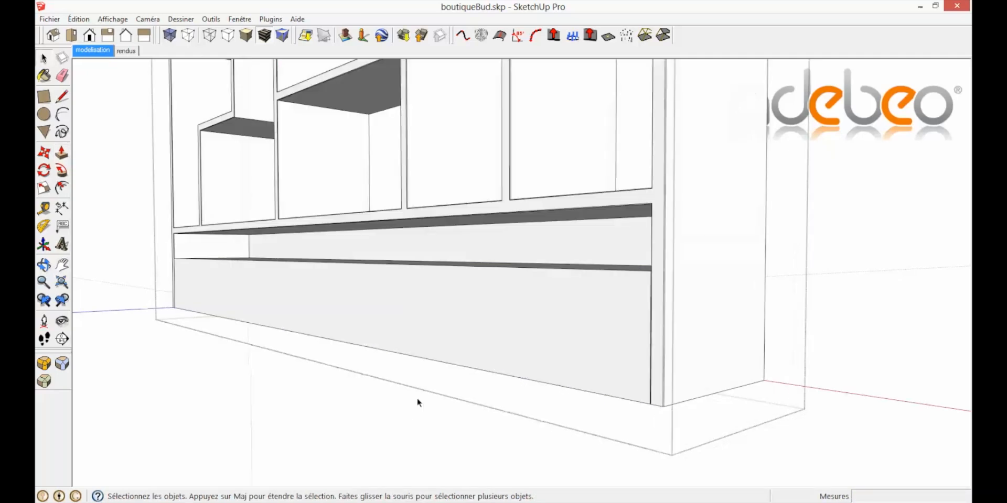
Open the upper drawer component and extrude its face forward by 502 mm.
{"action": "double_click", "coordinate": [623, 244]}
{"action": "key", "text": "p"}
{"action": "left_click", "coordinate": [632, 245]}
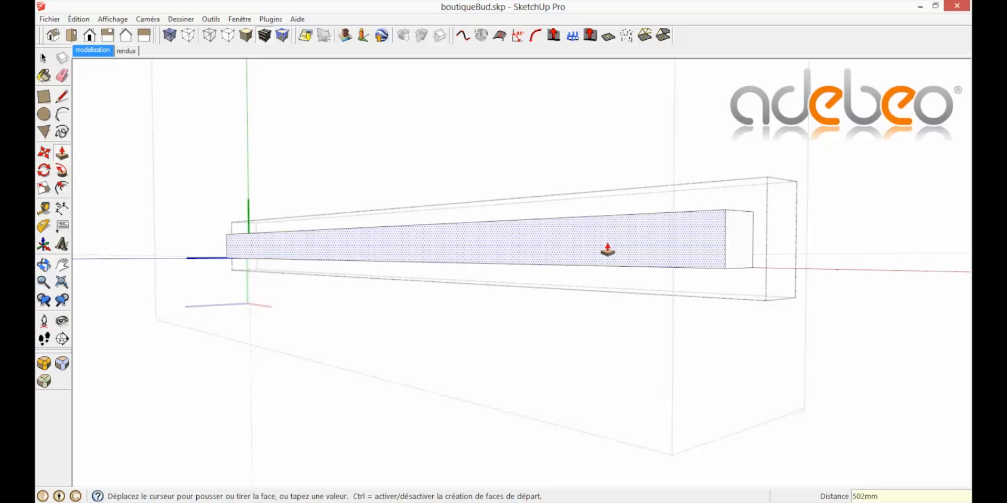
{"action": "type", "text": "502mm"}
{"action": "key", "text": "Return"}
{"action": "key", "text": "space"}
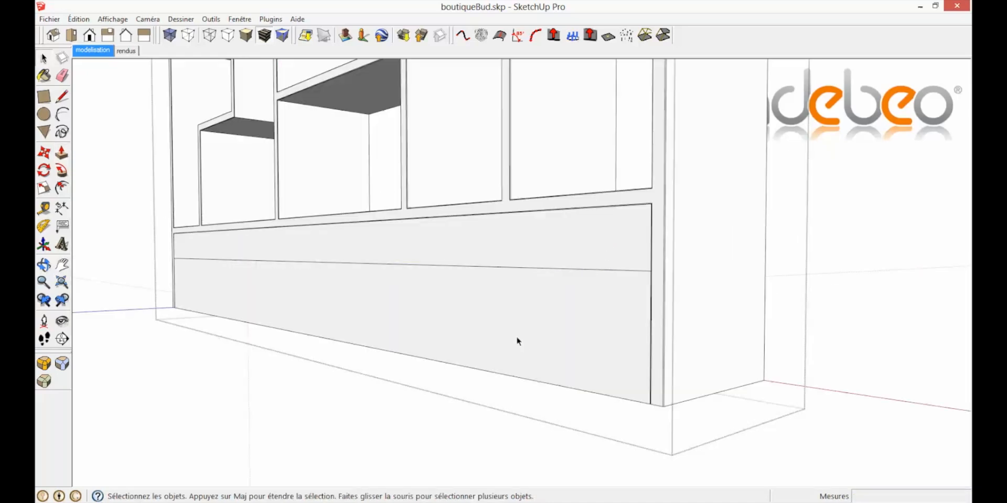
Open the upper drawer component, bevel the edges of its front face with a 0.20 cm offset and close the component.
{"action": "mouse_move", "coordinate": [517, 342]}
{"action": "middle_mouse_down"}
{"action": "mouse_move", "coordinate": [418, 325]}
{"action": "mouse_move", "coordinate": [518, 326]}
{"action": "middle_mouse_up"}
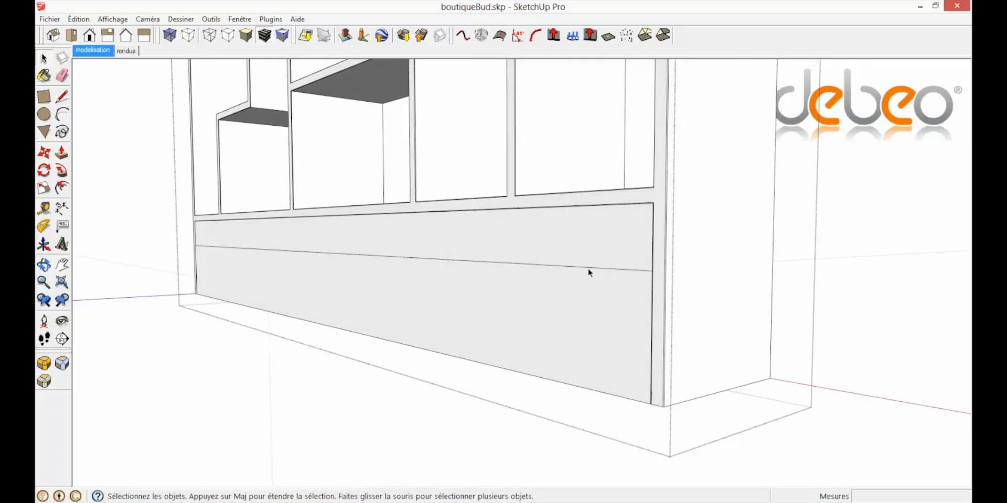
{"action": "double_click", "coordinate": [600, 250]}
{"action": "scroll", "coordinate": [599, 251], "scroll_direction": "up", "scroll_amount": 3}
{"action": "scroll", "coordinate": [598, 251], "scroll_direction": "down", "scroll_amount": 2}
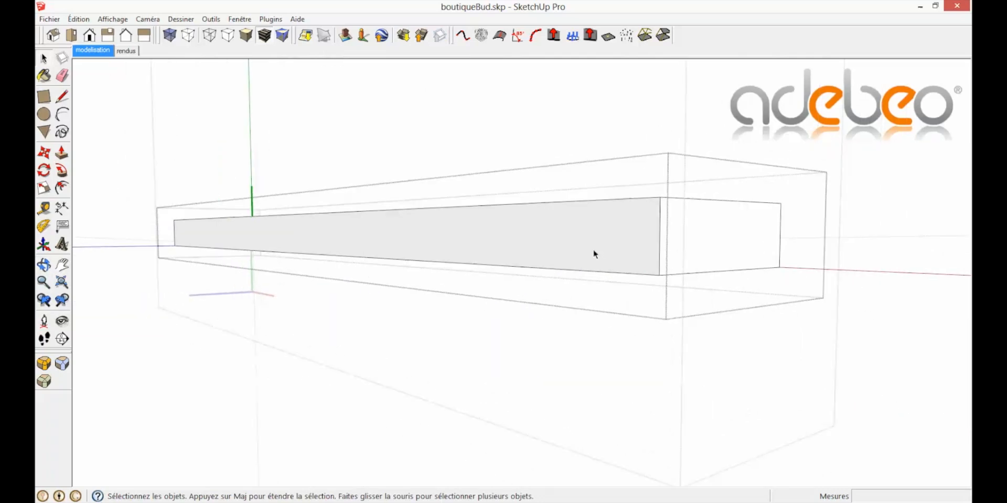
{"action": "scroll", "coordinate": [604, 254], "scroll_direction": "up", "scroll_amount": 1}
{"action": "left_click", "coordinate": [618, 258]}
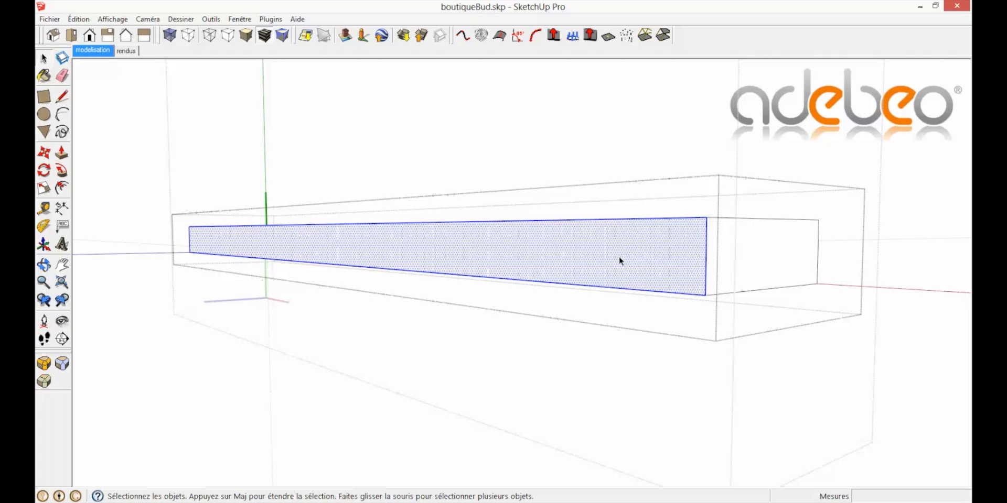
{"action": "left_click", "coordinate": [45, 382]}
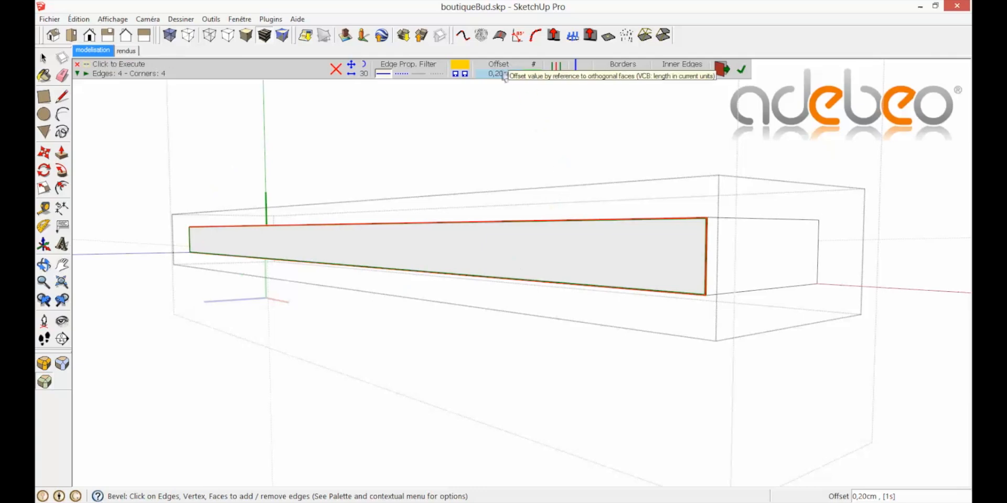
{"action": "left_click", "coordinate": [741, 68]}
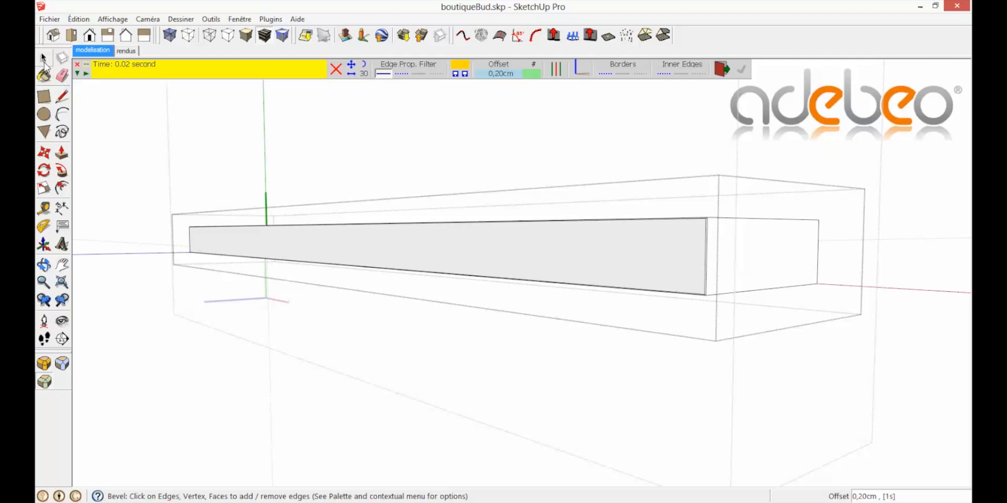
{"action": "key", "text": "space"}
{"action": "middle_click_drag", "start_coordinate": [916, 310], "coordinate": [710, 238]}
{"action": "scroll", "coordinate": [706, 238], "scroll_direction": "up", "scroll_amount": 3}
{"action": "scroll", "coordinate": [705, 229], "scroll_direction": "down", "scroll_amount": 3}
{"action": "left_click", "coordinate": [341, 408]}
Open the lower drawer component and draw a rectangle about 46.91 × 392 cm on its top face, leaving a narrow strip along the front.
{"action": "middle_click_drag", "start_coordinate": [514, 377], "coordinate": [640, 335]}
{"action": "double_click", "coordinate": [640, 334]}
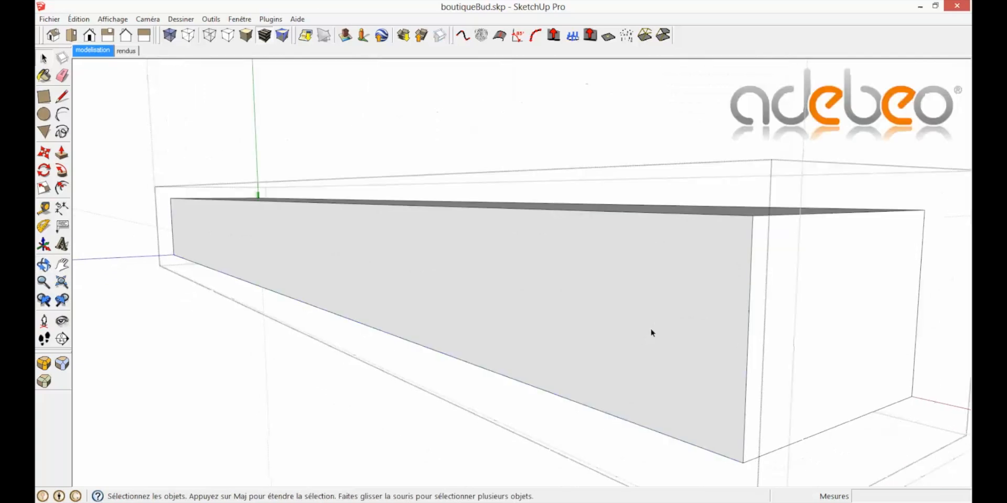
{"action": "middle_click_drag", "start_coordinate": [652, 333], "coordinate": [546, 364]}
{"action": "middle_click_drag", "start_coordinate": [612, 379], "coordinate": [566, 376], "text": "shift"}
{"action": "key", "text": "r"}
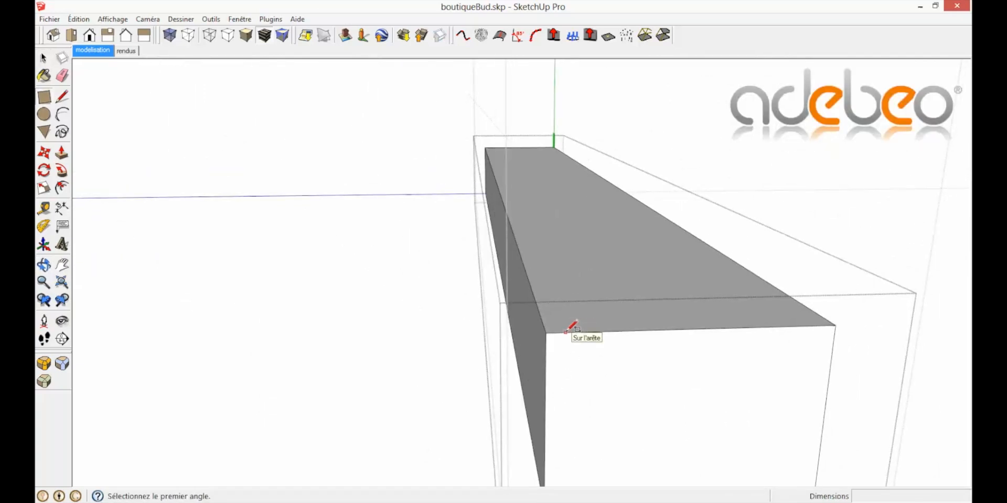
{"action": "left_click", "coordinate": [566, 332]}
{"action": "left_click", "coordinate": [557, 145]}
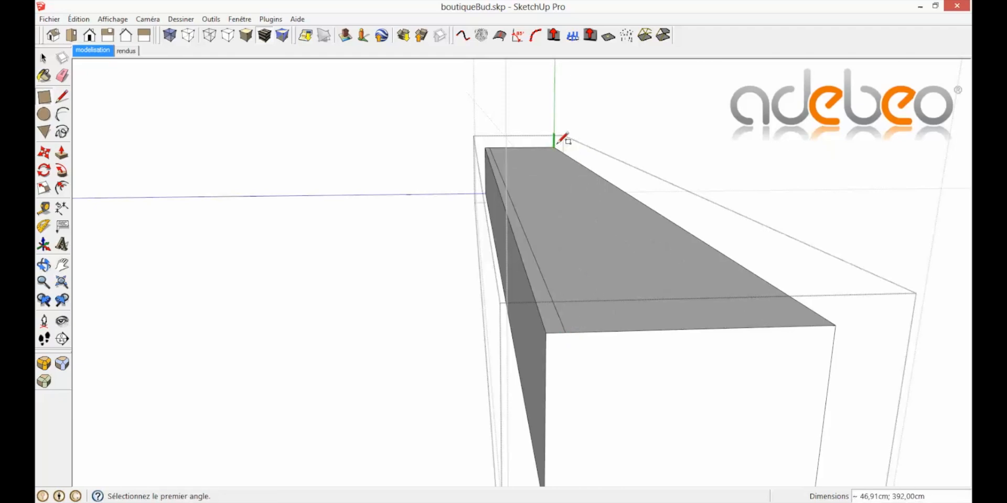
Push the lower drawer's top rectangle down about 5.21 cm with Push/Pull, leaving a raised lip along the front.
{"action": "key", "text": "p"}
{"action": "left_click", "coordinate": [620, 312]}
{"action": "left_click", "coordinate": [619, 337]}
Push the underside of the lower drawer upward by 10 cm.
{"action": "middle_click_drag", "start_coordinate": [591, 378], "coordinate": [607, 308]}
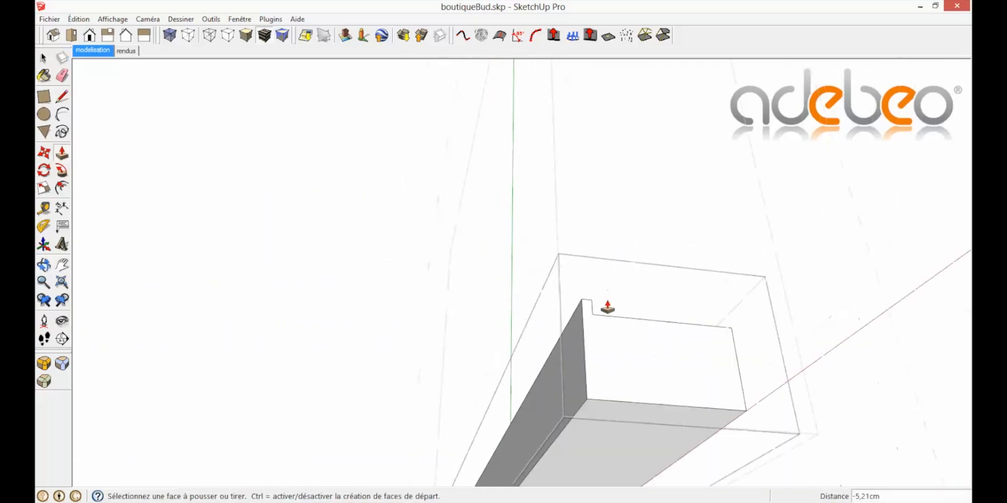
{"action": "middle_click_drag", "start_coordinate": [611, 418], "coordinate": [600, 389]}
{"action": "left_click", "coordinate": [600, 387]}
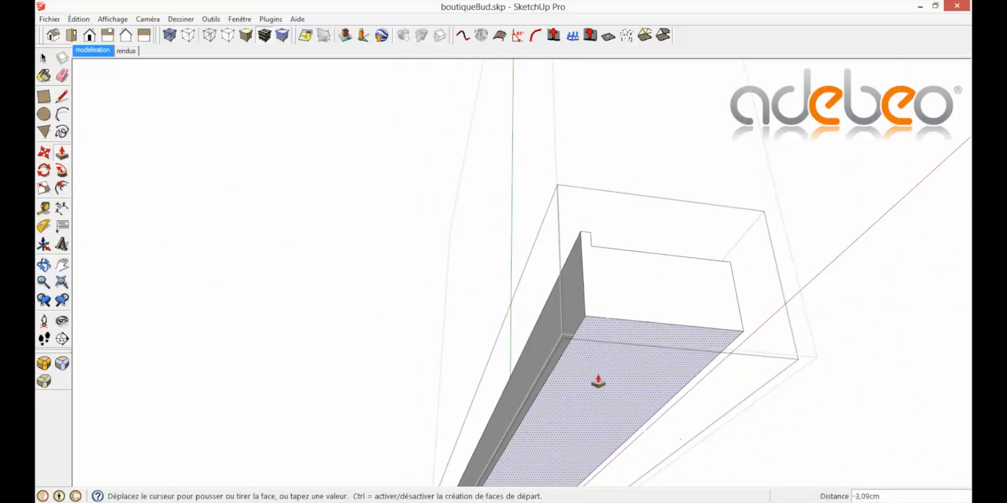
{"action": "key", "text": "Return"}
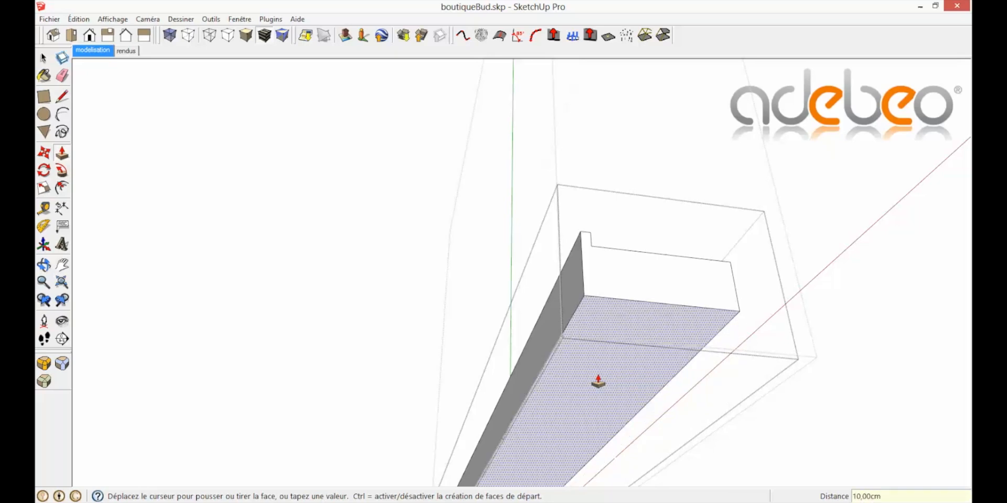
Lower the top face of the lower drawer's front lip by 1 cm.
{"action": "middle_click_drag", "start_coordinate": [562, 299], "coordinate": [618, 321]}
{"action": "scroll", "coordinate": [587, 307], "scroll_direction": "up", "scroll_amount": 6}
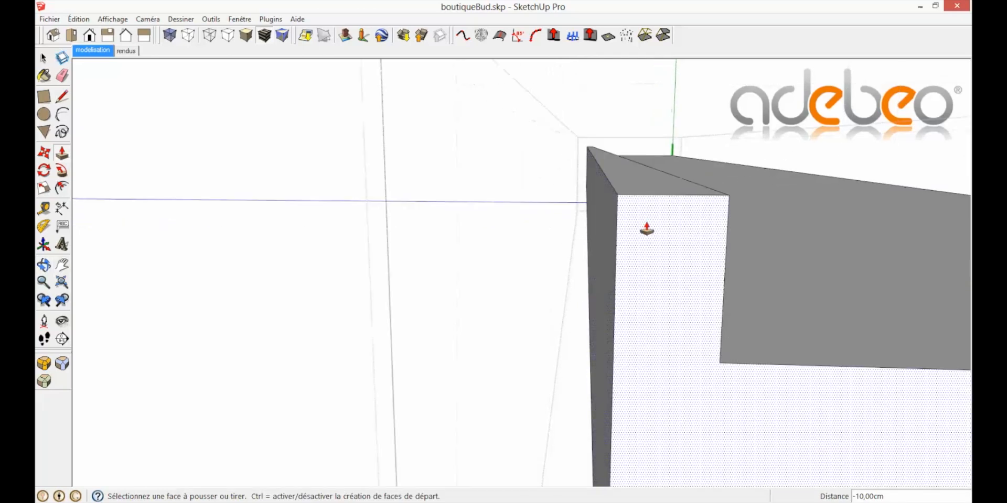
{"action": "left_click", "coordinate": [650, 193]}
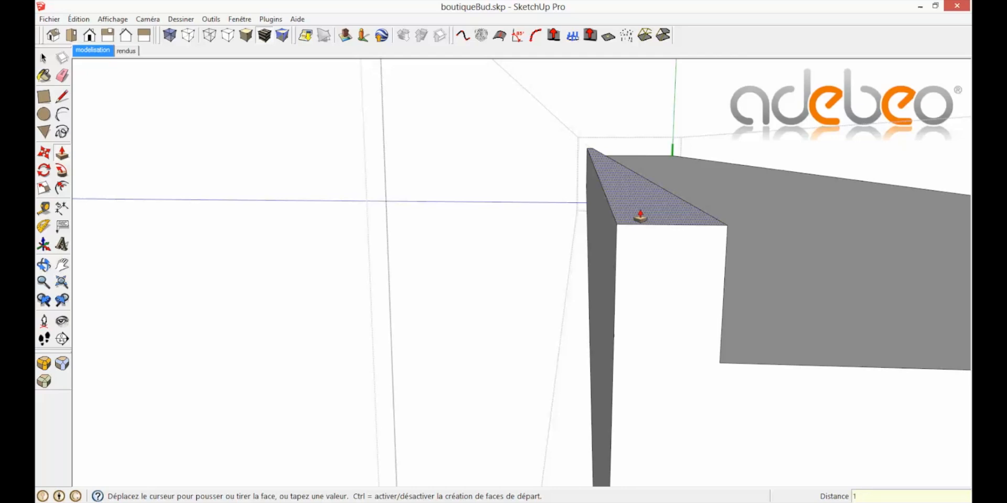
{"action": "key", "text": "Return"}
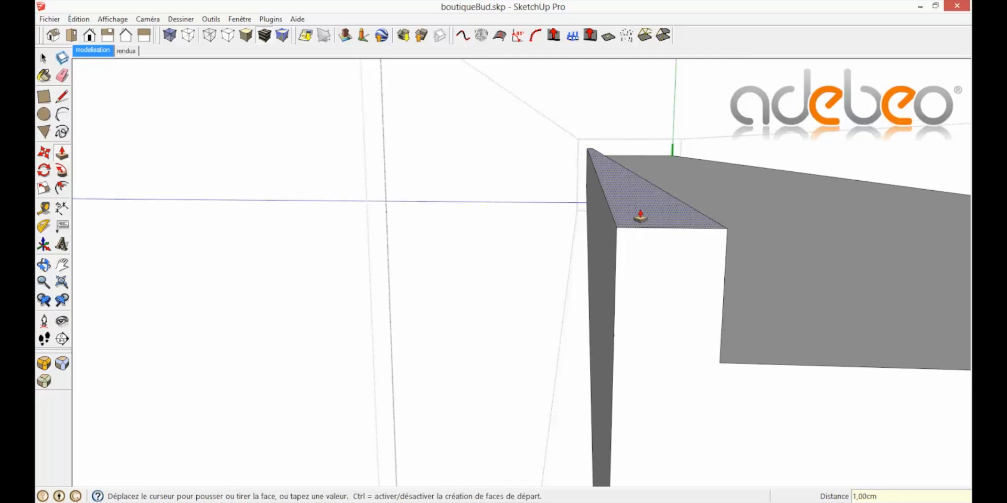
Bevel the edges of the lower drawer's front face with a 0.20 cm offset.
{"action": "key", "text": "space"}
{"action": "left_click", "coordinate": [596, 263]}
{"action": "right_click", "coordinate": [597, 263]}
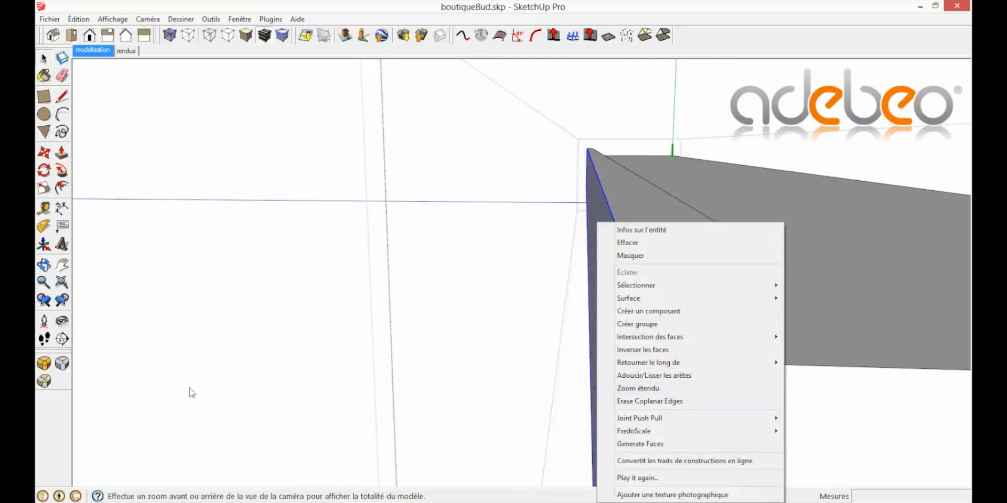
{"action": "left_click", "coordinate": [243, 278]}
{"action": "left_click", "coordinate": [243, 278]}
{"action": "middle_click_drag", "start_coordinate": [243, 278], "coordinate": [628, 354]}
{"action": "middle_click_drag", "start_coordinate": [685, 328], "coordinate": [445, 284]}
{"action": "triple_click", "coordinate": [413, 276]}
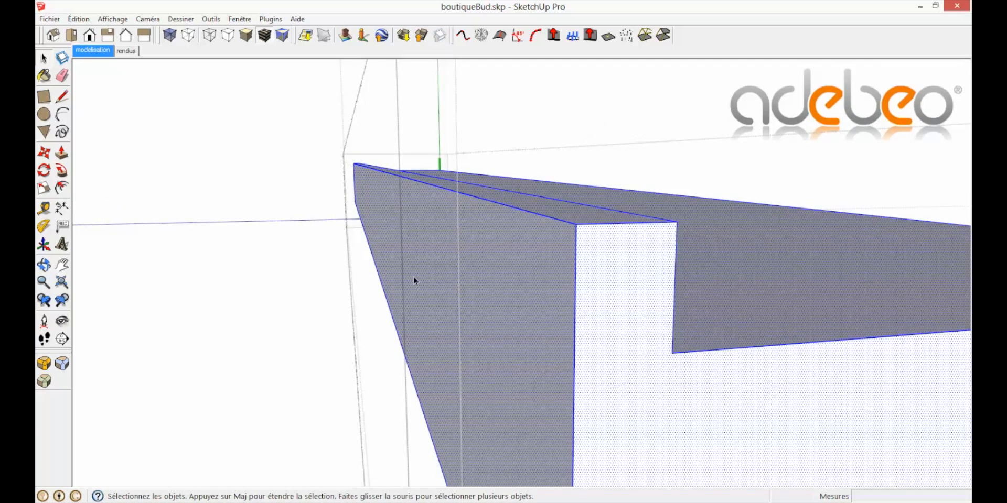
{"action": "left_click", "coordinate": [532, 266]}
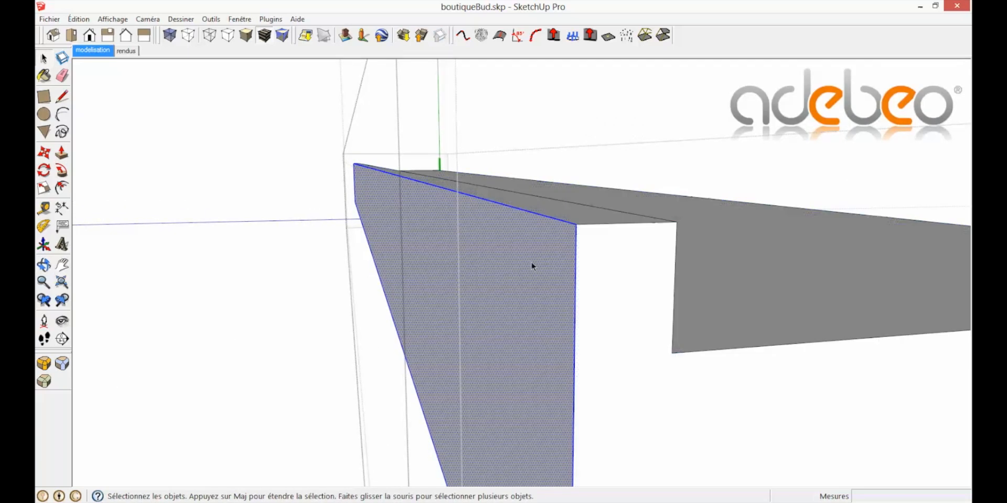
{"action": "left_click", "coordinate": [44, 381]}
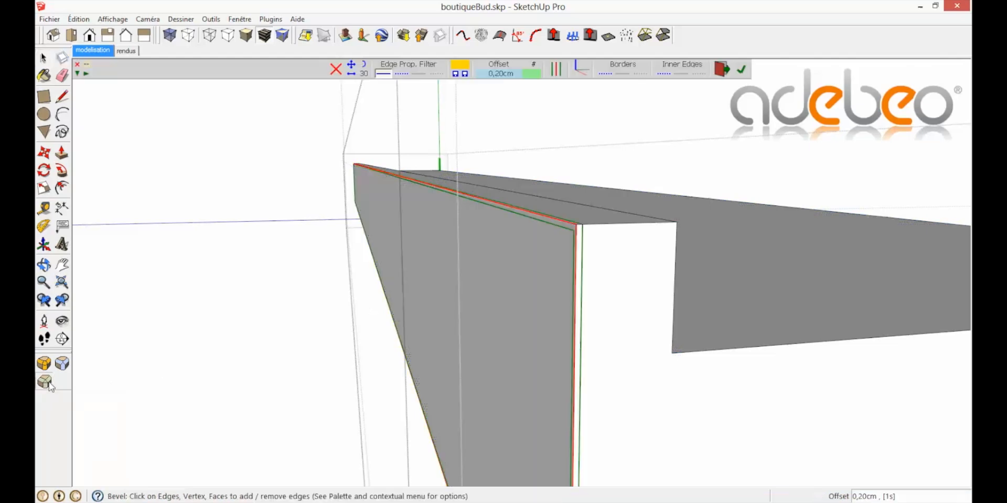
{"action": "left_click", "coordinate": [739, 71]}
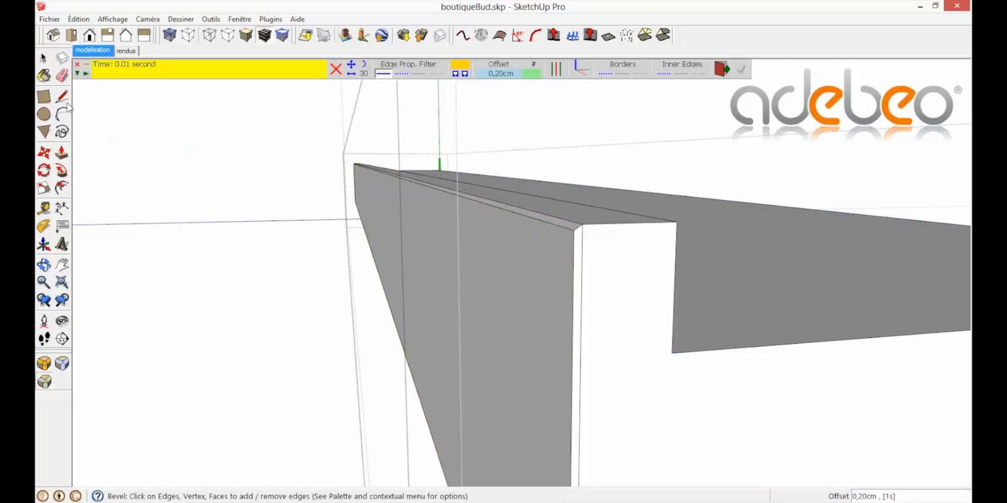
{"action": "left_click", "coordinate": [43, 57]}
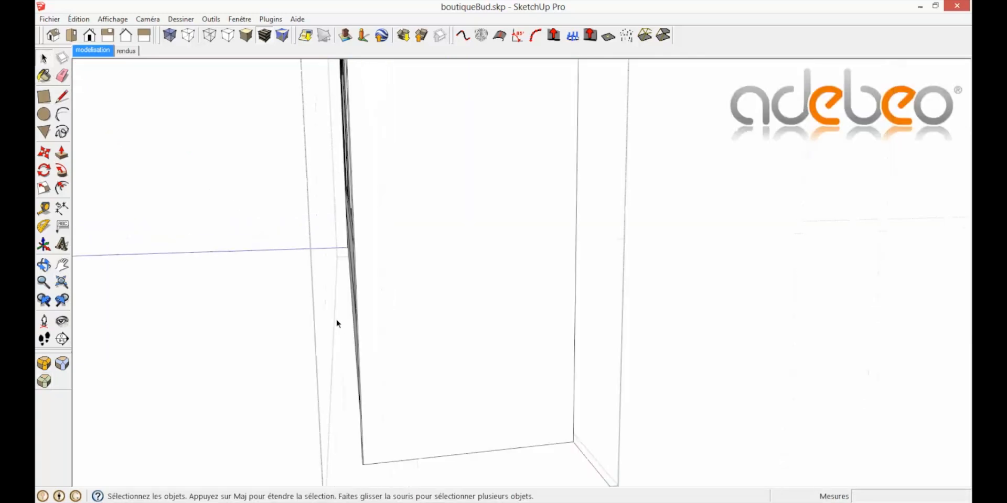
Close the lower drawer component and examine the drawer fronts along the shelves, starting from and returning to the "modelisation" scene.
{"action": "middle_click_drag", "start_coordinate": [337, 322], "coordinate": [403, 437]}
{"action": "scroll", "coordinate": [401, 438], "scroll_direction": "down", "scroll_amount": 2}
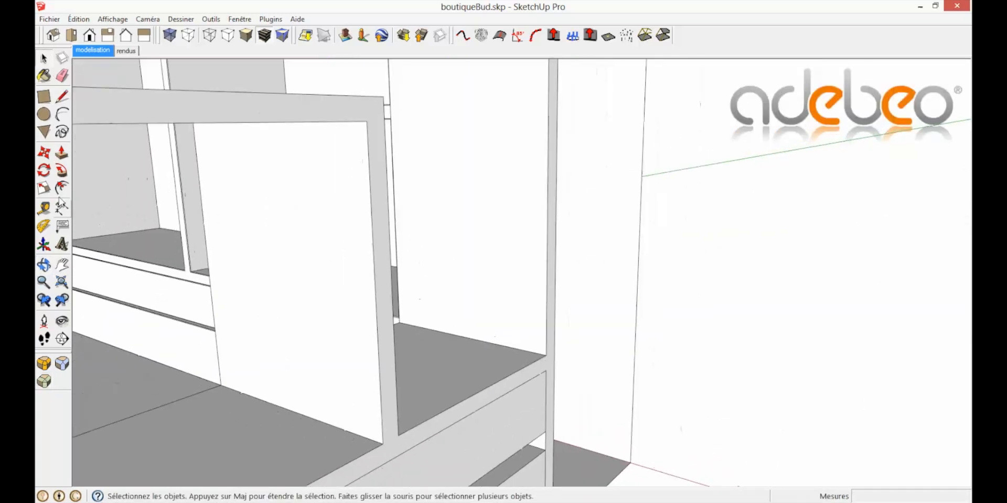
{"action": "left_click", "coordinate": [94, 51]}
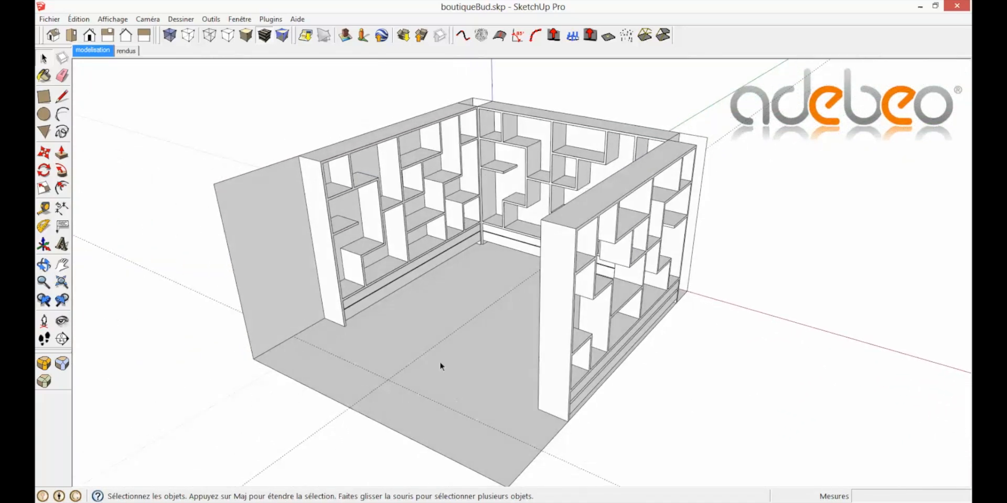
{"action": "middle_click_drag", "start_coordinate": [440, 361], "coordinate": [664, 296]}
{"action": "scroll", "coordinate": [564, 276], "scroll_direction": "up", "scroll_amount": 6}
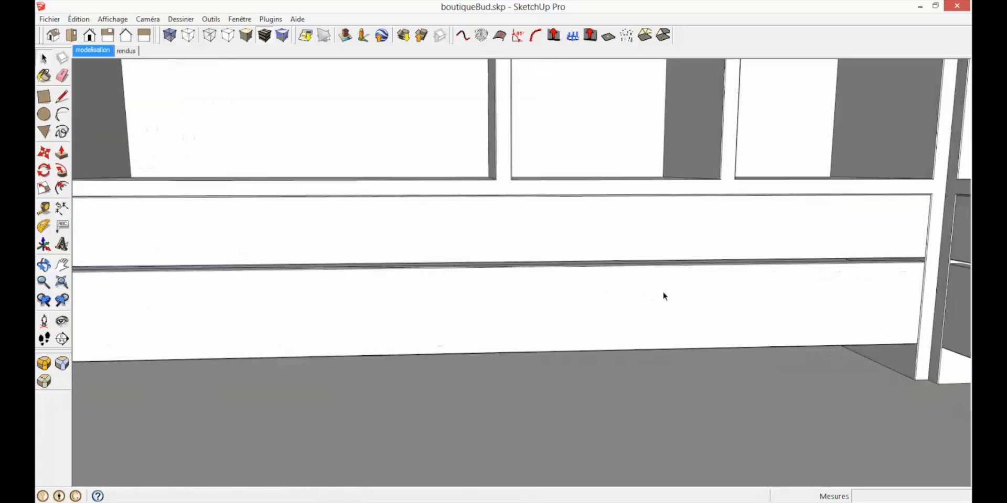
{"action": "scroll", "coordinate": [656, 294], "scroll_direction": "down", "scroll_amount": 3}
{"action": "left_click", "coordinate": [95, 50]}
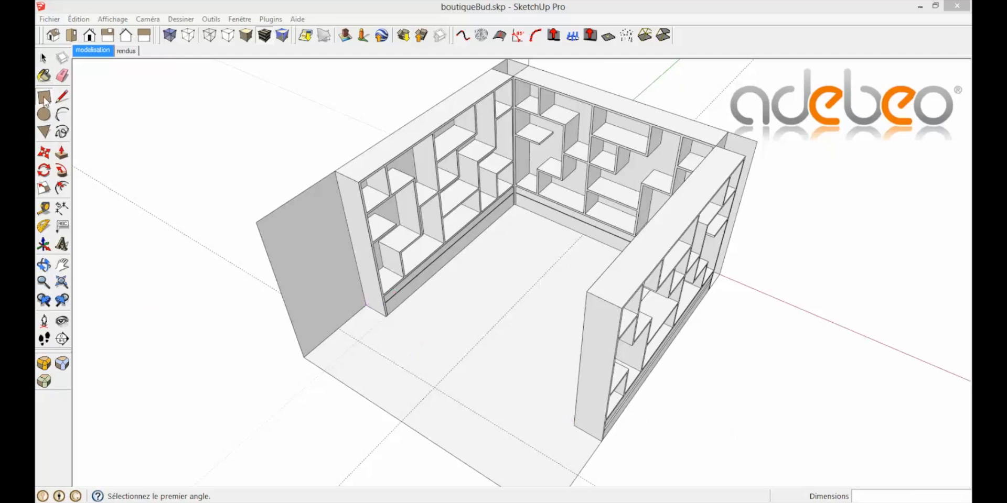
Draw a 4 m × 1.5 m rectangle on the floor from the back corner along the back wall shelf.
{"action": "scroll", "coordinate": [530, 198], "scroll_direction": "up", "scroll_amount": 6}
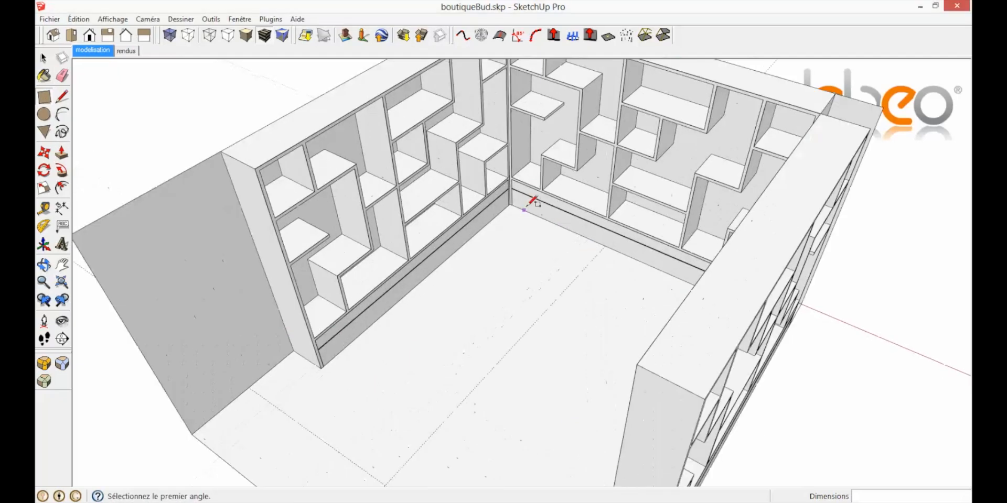
{"action": "scroll", "coordinate": [508, 198], "scroll_direction": "up", "scroll_amount": 3}
{"action": "left_click", "coordinate": [501, 217]}
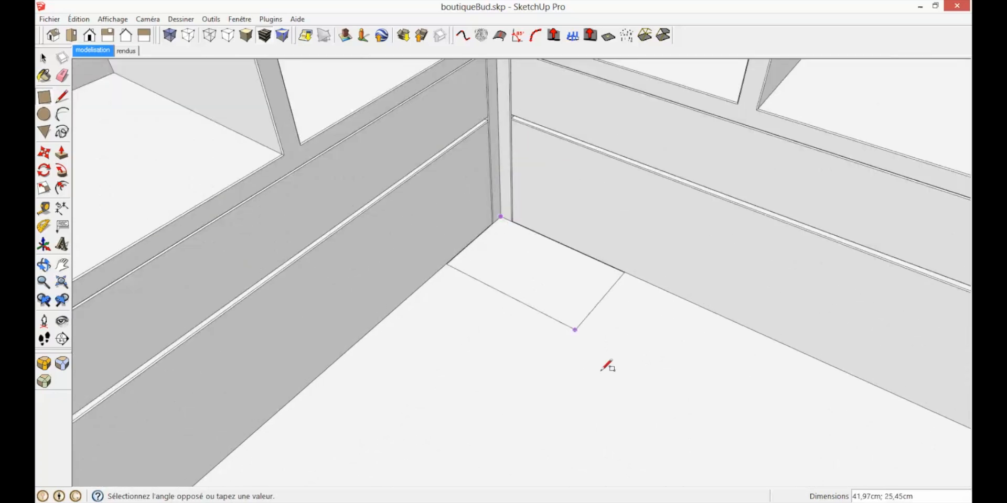
{"action": "left_click", "coordinate": [686, 453]}
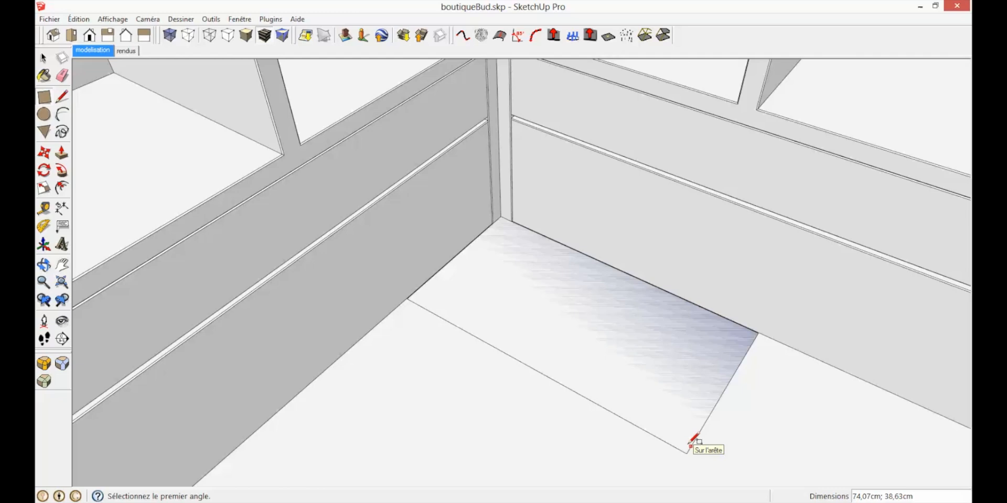
{"action": "type", "text": "4m;1,5m"}
{"action": "key", "text": "Return"}
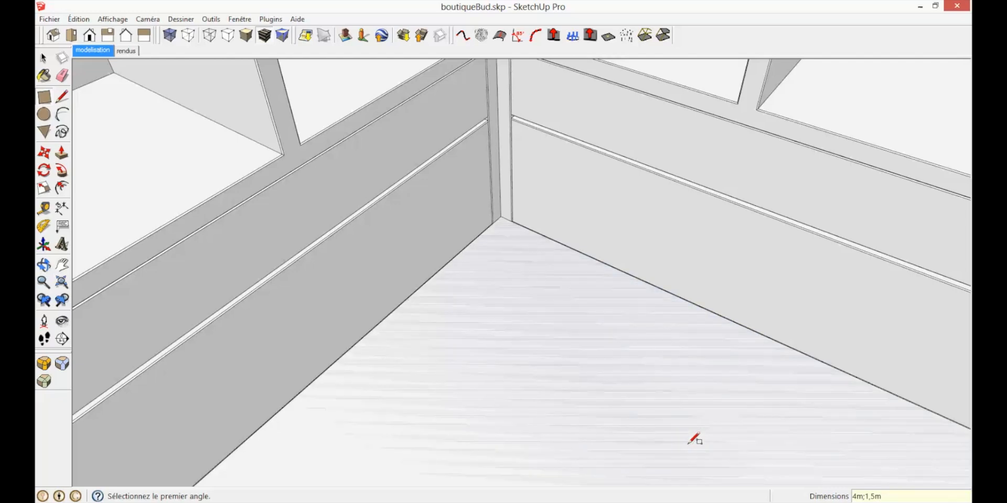
Make the floor rectangle along the back wall a component named "tapis".
{"action": "left_click", "coordinate": [102, 50]}
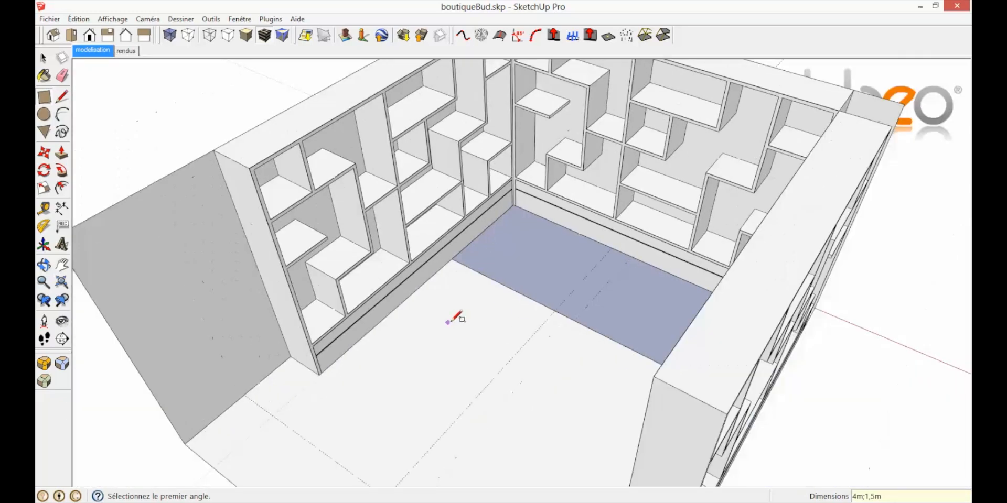
{"action": "scroll", "coordinate": [559, 275], "scroll_direction": "up", "scroll_amount": 5}
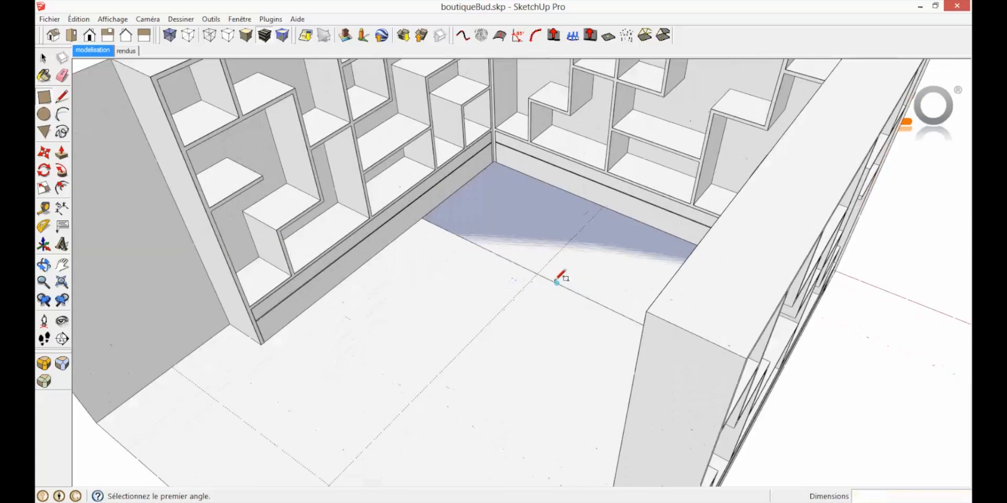
{"action": "scroll", "coordinate": [500, 244], "scroll_direction": "up", "scroll_amount": 3}
{"action": "scroll", "coordinate": [497, 245], "scroll_direction": "down", "scroll_amount": 1}
{"action": "key", "text": "space"}
{"action": "left_click", "coordinate": [497, 239]}
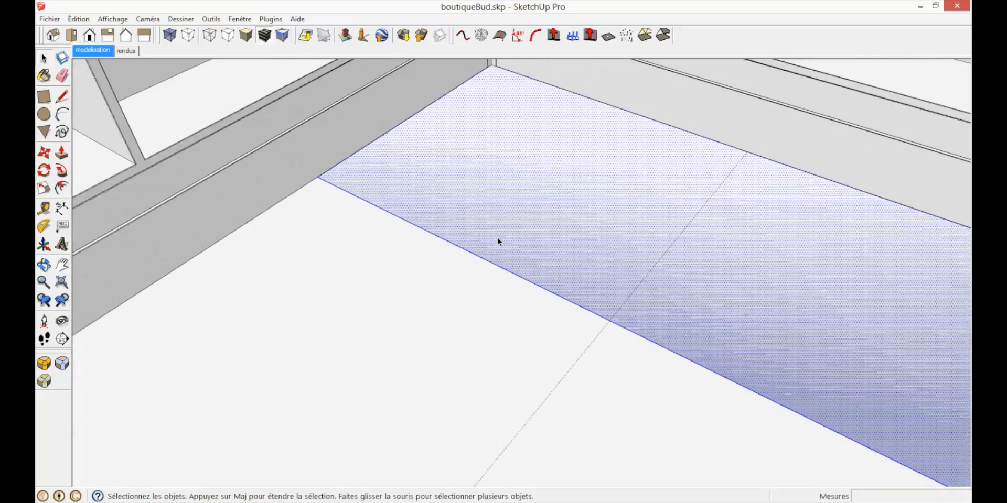
{"action": "right_click", "coordinate": [498, 243]}
{"action": "left_click", "coordinate": [577, 325]}
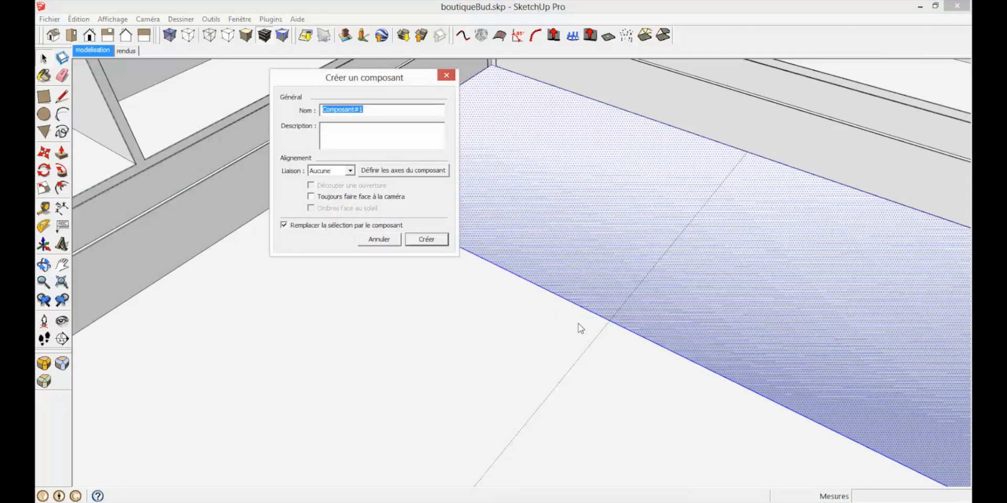
{"action": "type", "text": "tapis"}
{"action": "key", "text": "Return"}
Move the "tapis" component 2 mm up from the floor.
{"action": "key", "text": "m"}
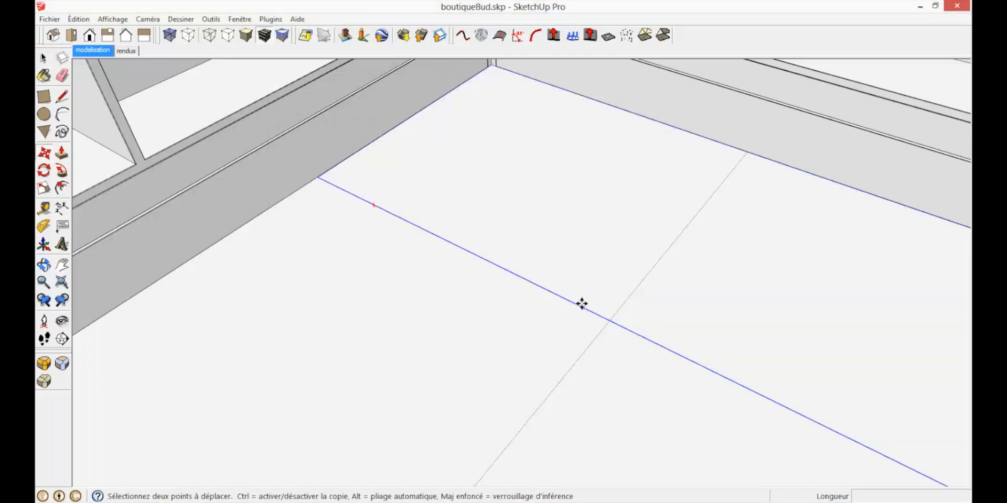
{"action": "left_click", "coordinate": [582, 303]}
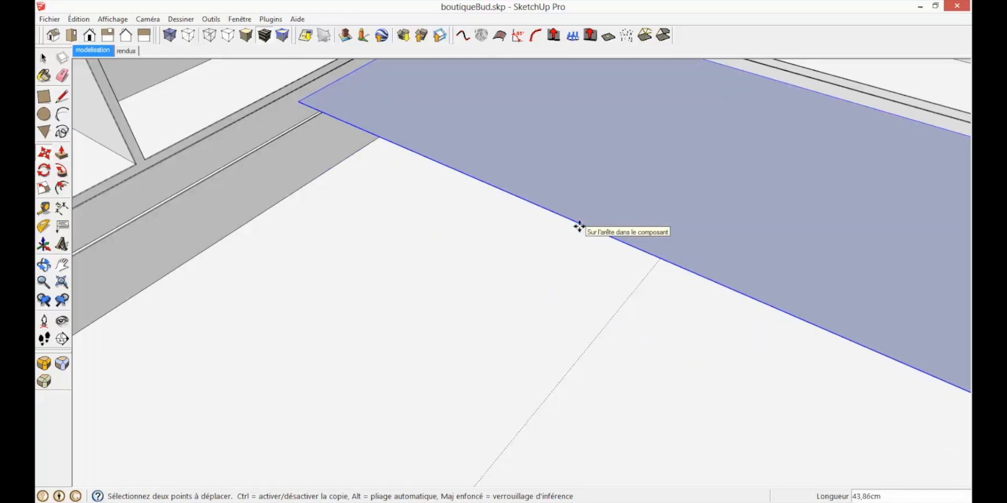
{"action": "type", "text": "2mm"}
{"action": "key", "text": "Return"}
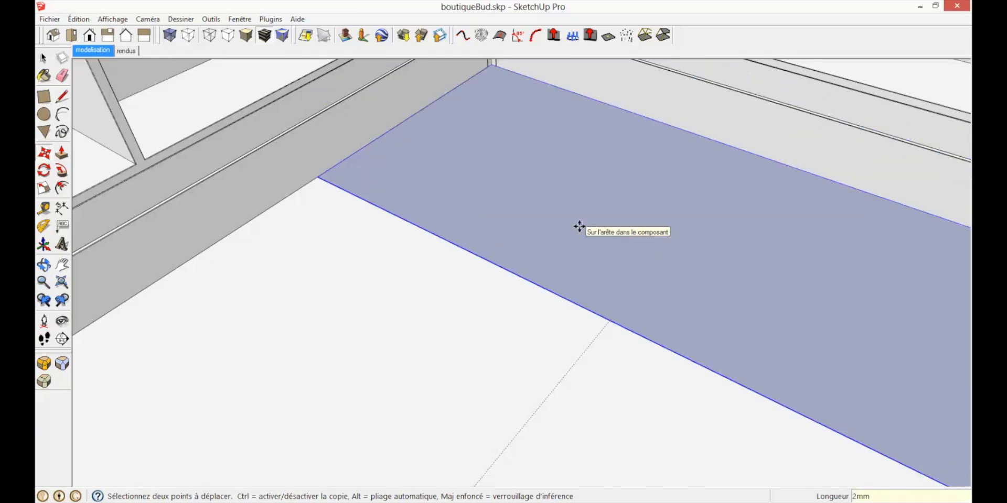
Open the "tapis" component, reverse its face and close the component.
{"action": "middle_click_drag", "start_coordinate": [566, 294], "coordinate": [587, 226]}
{"action": "scroll", "coordinate": [584, 216], "scroll_direction": "up", "scroll_amount": 3}
{"action": "scroll", "coordinate": [582, 214], "scroll_direction": "down", "scroll_amount": 3}
{"action": "key", "text": "space"}
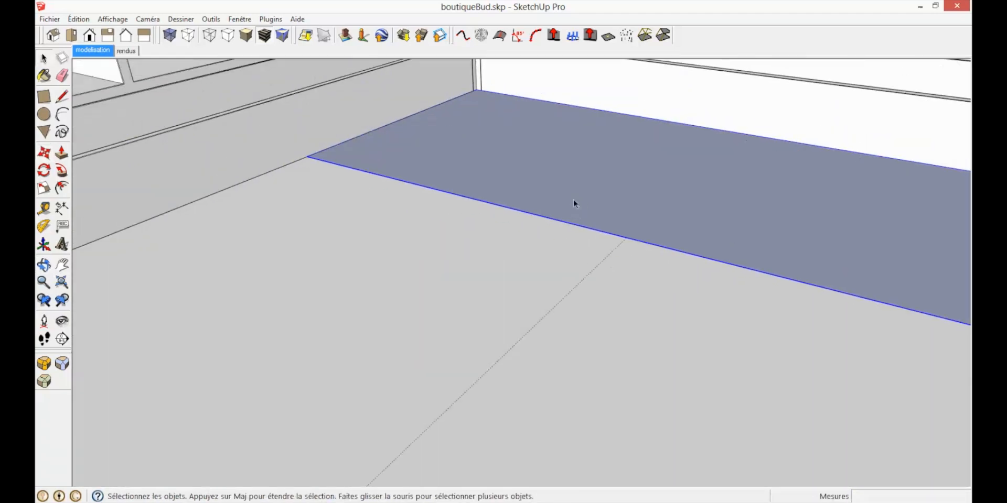
{"action": "double_click", "coordinate": [549, 185]}
{"action": "right_click", "coordinate": [549, 185]}
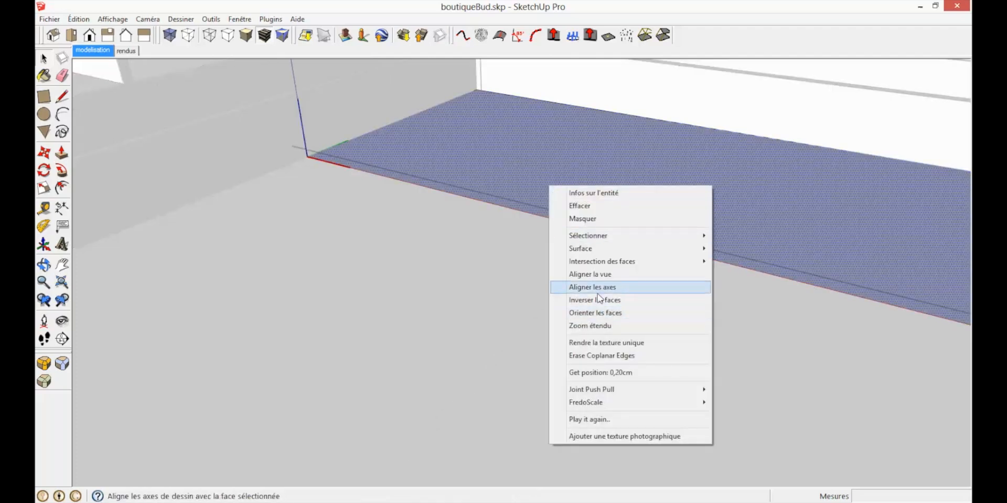
{"action": "left_click", "coordinate": [598, 301]}
{"action": "left_click", "coordinate": [523, 283]}
Draw a 90 cm × 90 cm square on the carpet near the back wall.
{"action": "scroll", "coordinate": [525, 226], "scroll_direction": "down", "scroll_amount": 3}
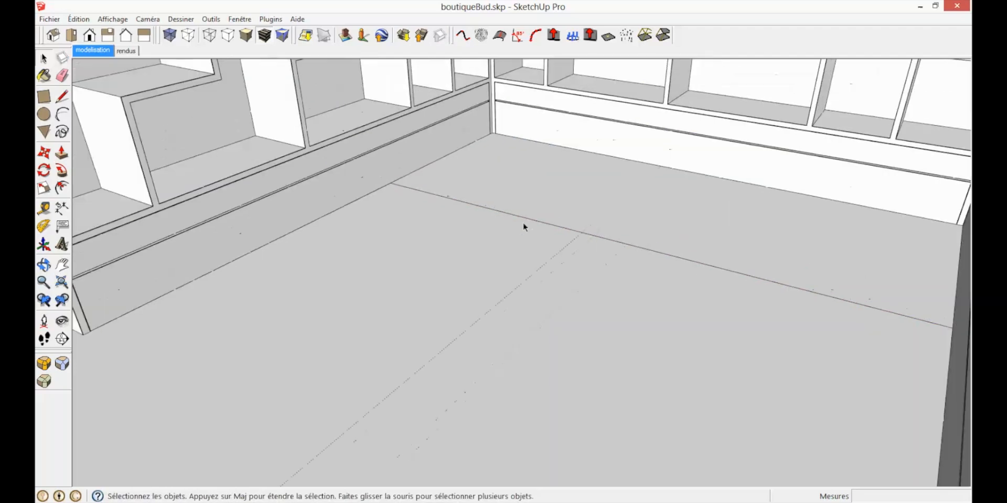
{"action": "scroll", "coordinate": [523, 227], "scroll_direction": "down", "scroll_amount": 5}
{"action": "middle_click_drag", "start_coordinate": [528, 196], "coordinate": [649, 212]}
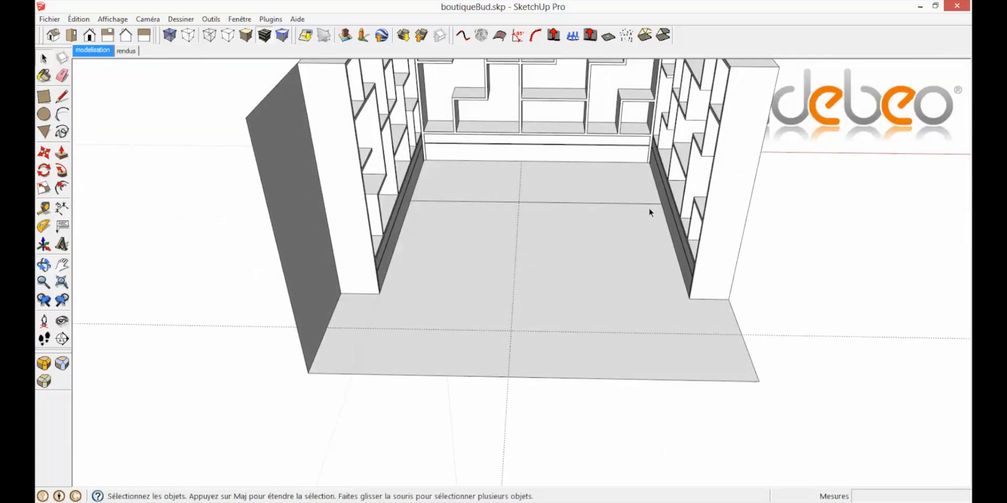
{"action": "middle_click_drag", "start_coordinate": [548, 193], "coordinate": [524, 164]}
{"action": "scroll", "coordinate": [524, 164], "scroll_direction": "up", "scroll_amount": 6}
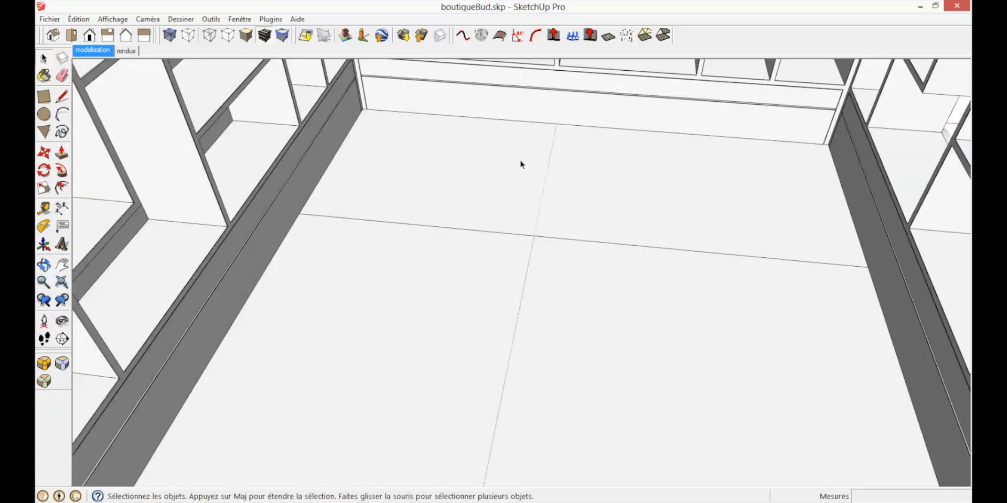
{"action": "scroll", "coordinate": [501, 167], "scroll_direction": "down", "scroll_amount": 3}
{"action": "scroll", "coordinate": [454, 247], "scroll_direction": "up", "scroll_amount": 5}
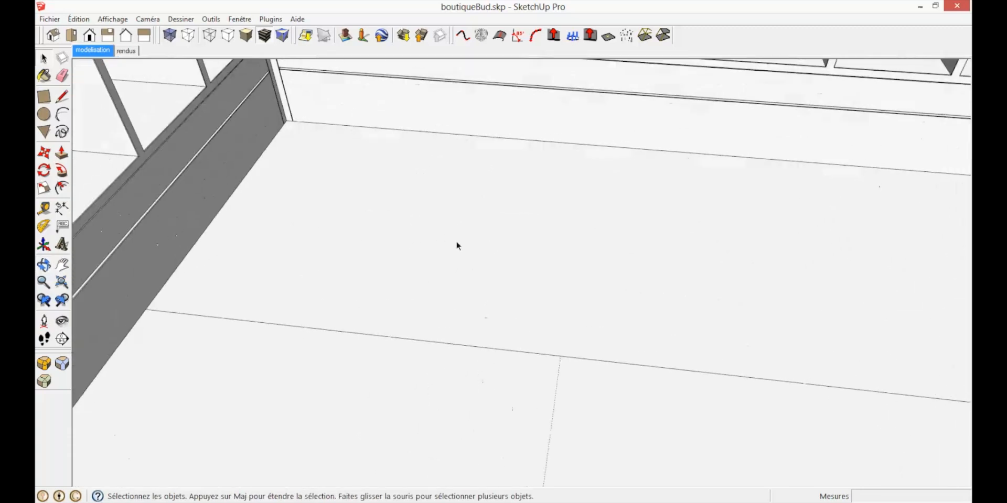
{"action": "left_click", "coordinate": [44, 96]}
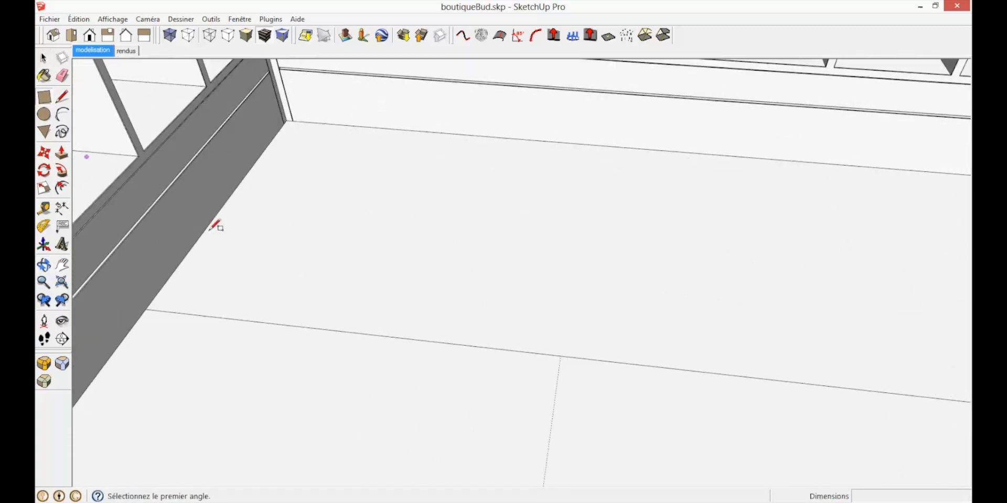
{"action": "left_click", "coordinate": [366, 281]}
{"action": "left_click", "coordinate": [575, 198]}
{"action": "type", "text": "90cm;90"}
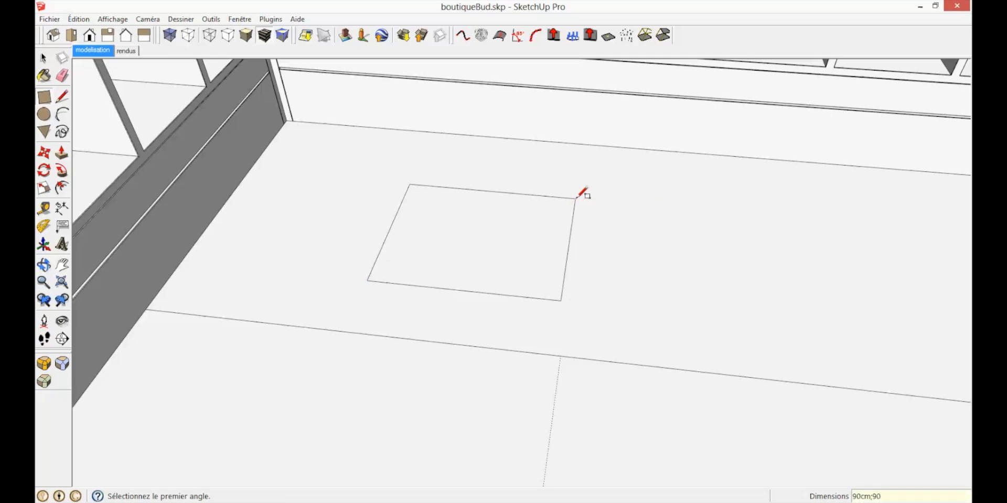
{"action": "key", "text": "Return"}
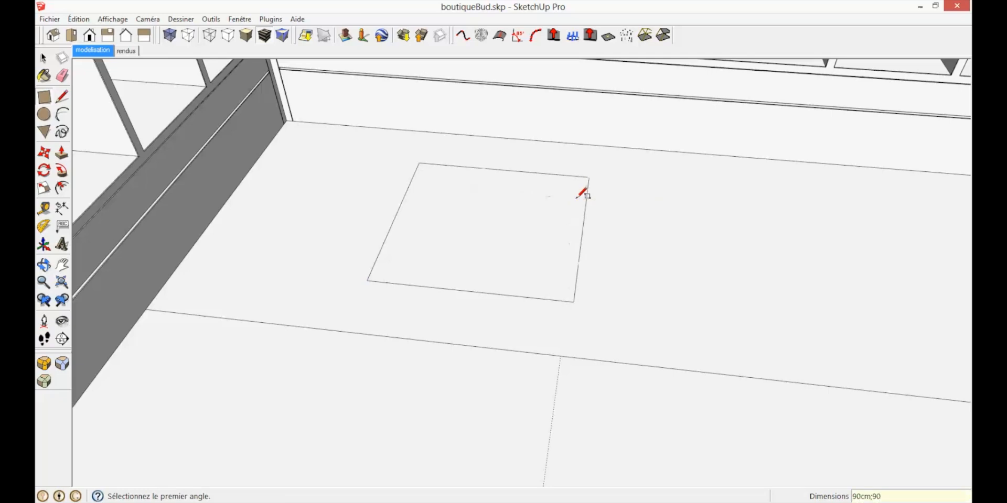
Try to extrude the 90 cm square on the carpet upward into a slab.
{"action": "key", "text": "p"}
{"action": "scroll", "coordinate": [546, 243], "scroll_direction": "up", "scroll_amount": 3}
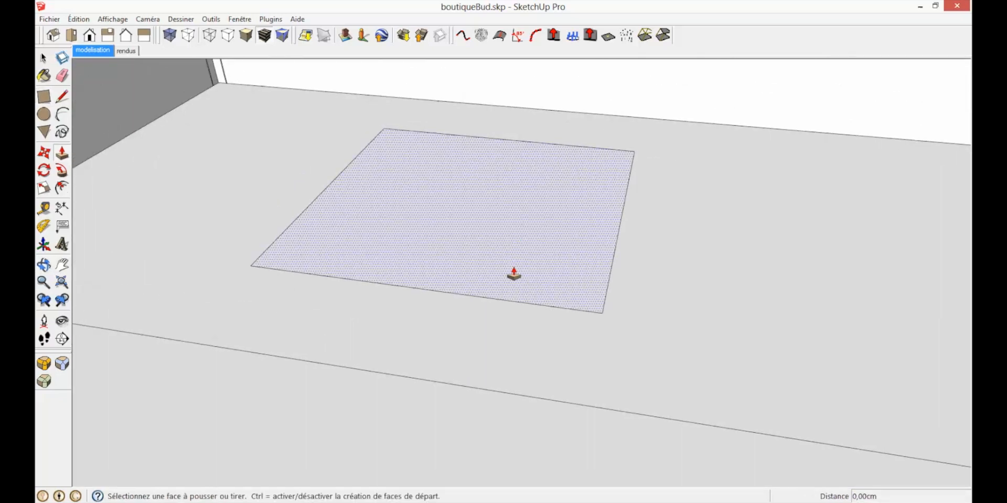
{"action": "left_click", "coordinate": [514, 274]}
{"action": "middle_click_drag", "start_coordinate": [541, 224], "coordinate": [514, 193]}
{"action": "key", "text": "space"}
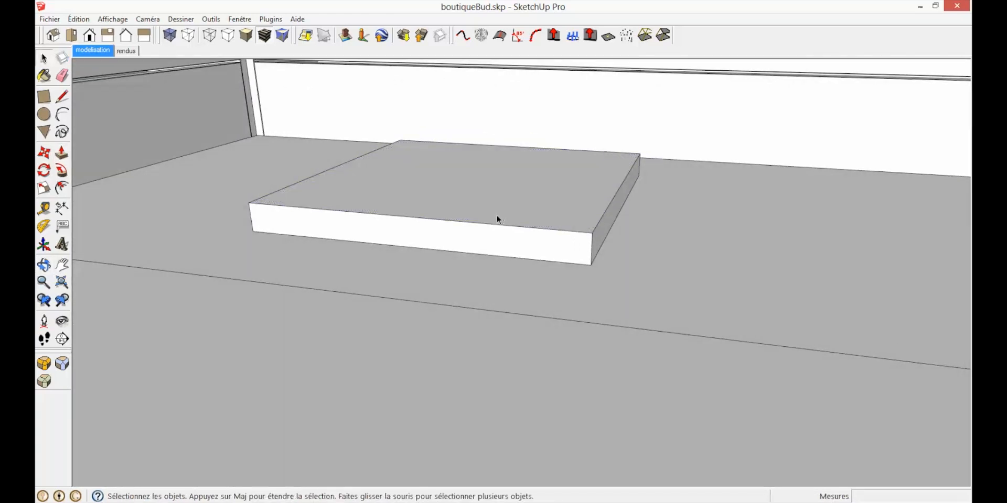
{"action": "key", "text": "ctrl+z"}
Extrude the 90 cm square on the carpet upward into a tabletop slab and make the whole slab a group.
{"action": "key", "text": "p"}
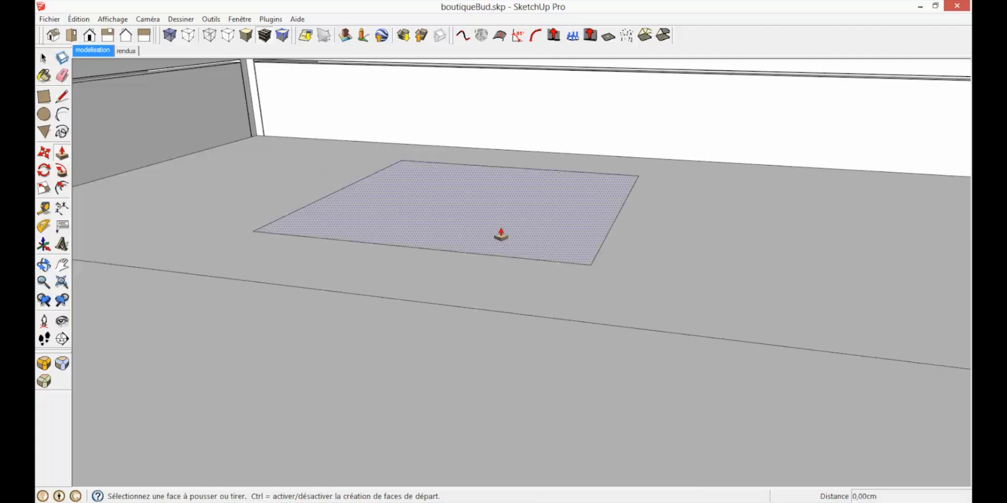
{"action": "left_click", "coordinate": [497, 227]}
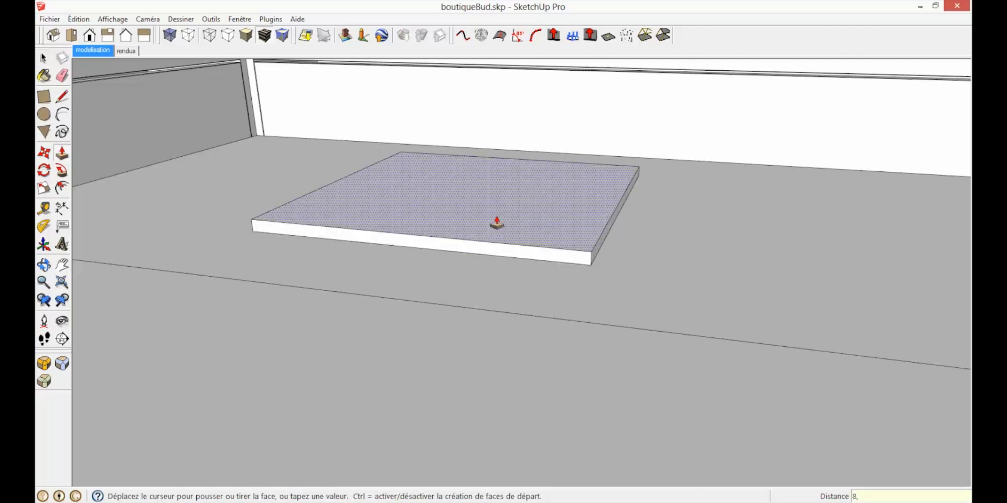
{"action": "key", "text": "Return"}
{"action": "key", "text": "space"}
{"action": "triple_click", "coordinate": [386, 234]}
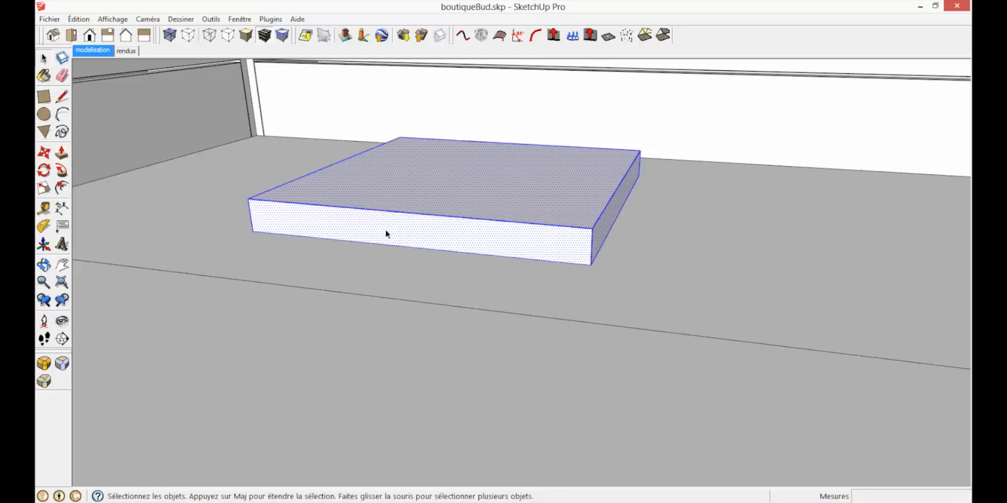
{"action": "right_click", "coordinate": [404, 229]}
{"action": "left_click", "coordinate": [472, 322]}
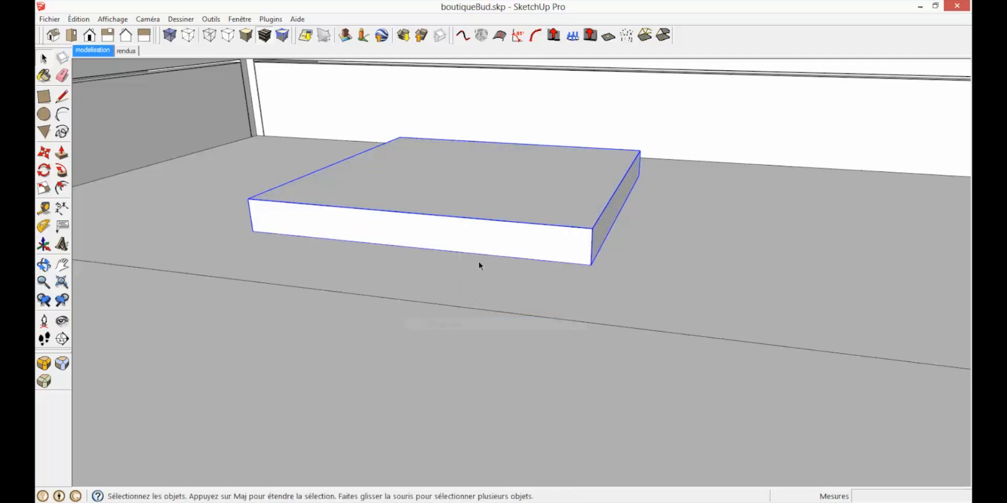
Move the tabletop group about 25 cm straight up from the carpet.
{"action": "key", "text": "m"}
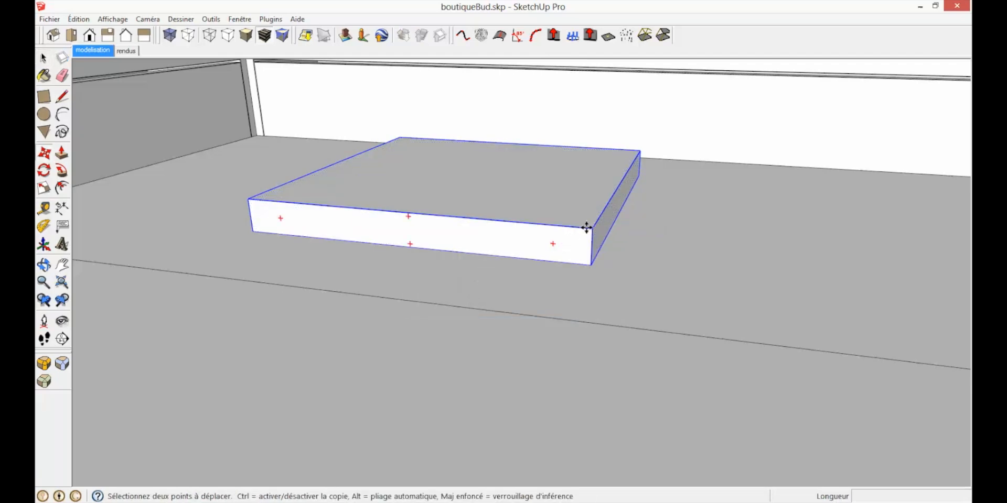
{"action": "left_click", "coordinate": [588, 228]}
{"action": "scroll", "coordinate": [582, 175], "scroll_direction": "down", "scroll_amount": 3}
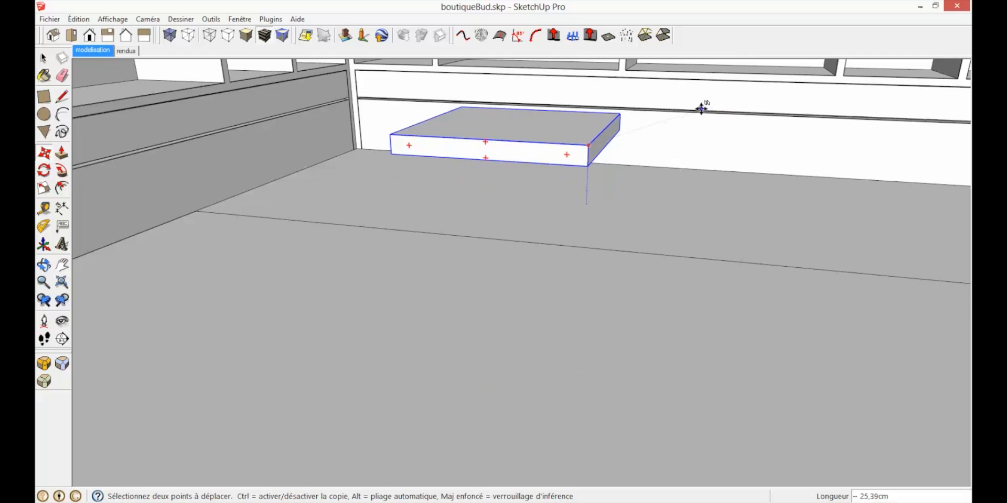
{"action": "middle_click_drag", "start_coordinate": [670, 126], "coordinate": [503, 157]}
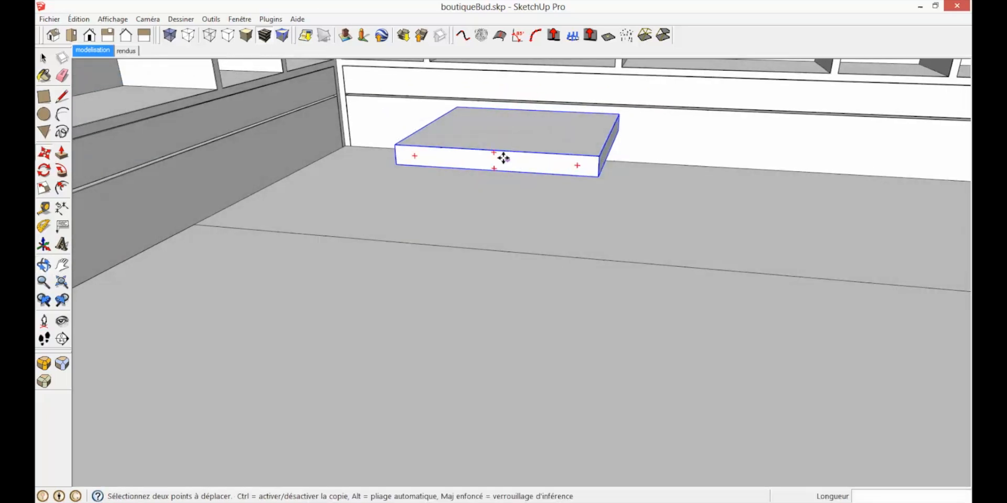
{"action": "scroll", "coordinate": [497, 155], "scroll_direction": "up", "scroll_amount": 3}
{"action": "key", "text": "space"}
Draw an 8.8 cm × 8.8 cm square on the tabletop's underside, starting from its front left corner.
{"action": "middle_click_drag", "start_coordinate": [402, 154], "coordinate": [367, 80]}
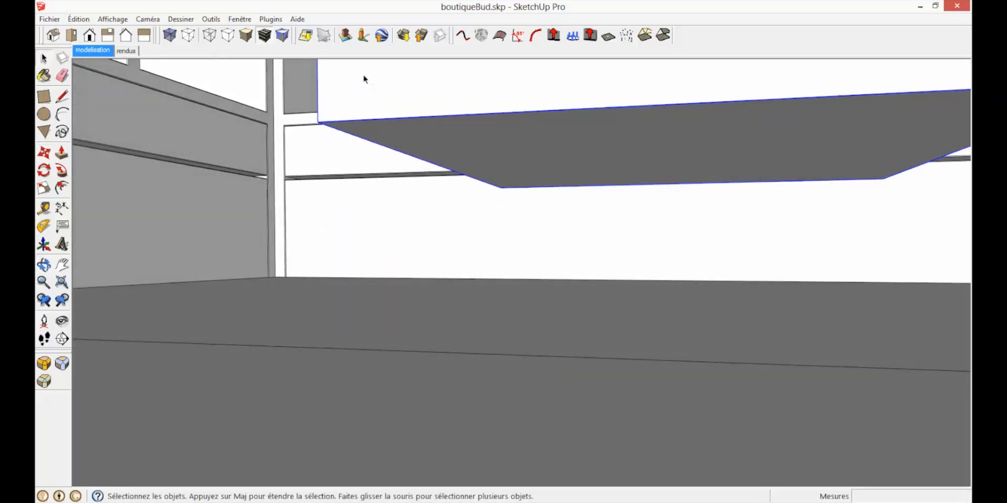
{"action": "key", "text": "r"}
{"action": "left_click", "coordinate": [318, 122]}
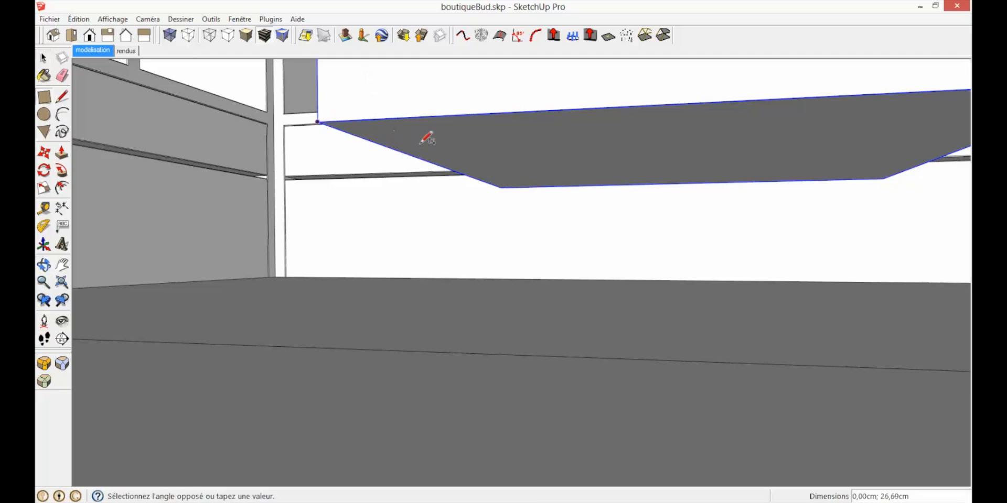
{"action": "left_click", "coordinate": [456, 142]}
{"action": "type", "text": "8,8"}
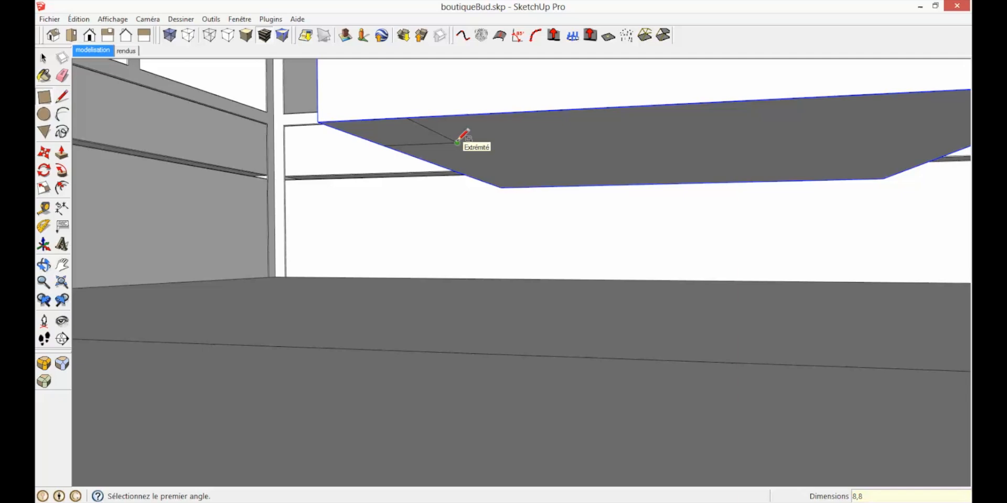
{"action": "type", "text": ";8,8"}
{"action": "key", "text": "Return"}
Extrude the small square under the tabletop down to the floor to form a leg.
{"action": "key", "text": "p"}
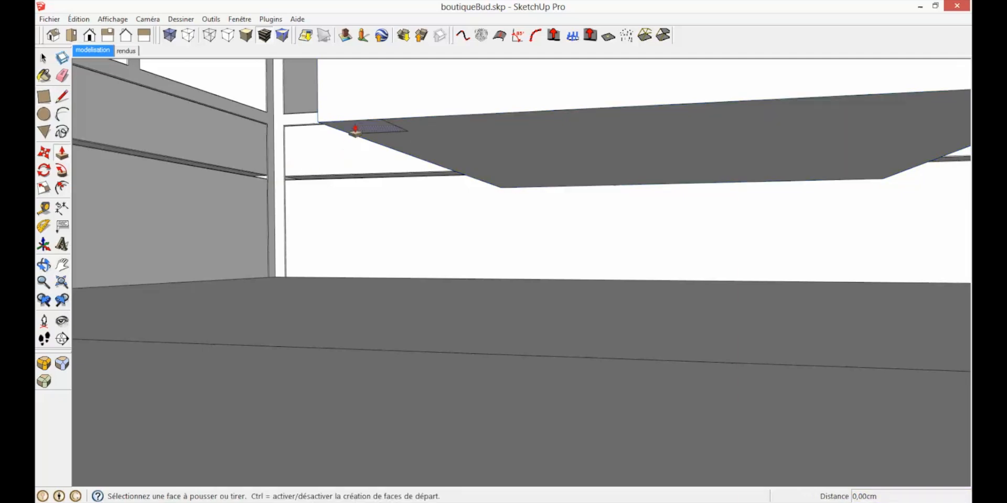
{"action": "left_click", "coordinate": [353, 128]}
{"action": "left_click", "coordinate": [488, 341]}
Make the entire leg a component named "pied de table".
{"action": "middle_click_drag", "start_coordinate": [487, 340], "coordinate": [401, 233]}
{"action": "key", "text": "space"}
{"action": "double_click", "coordinate": [399, 233]}
{"action": "right_click", "coordinate": [401, 233]}
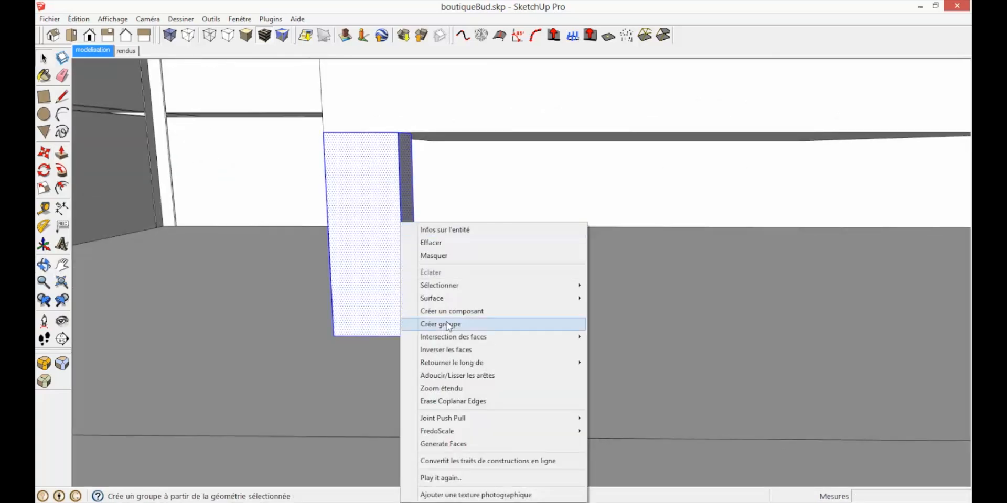
{"action": "left_click", "coordinate": [452, 313]}
{"action": "type", "text": "pied de table"}
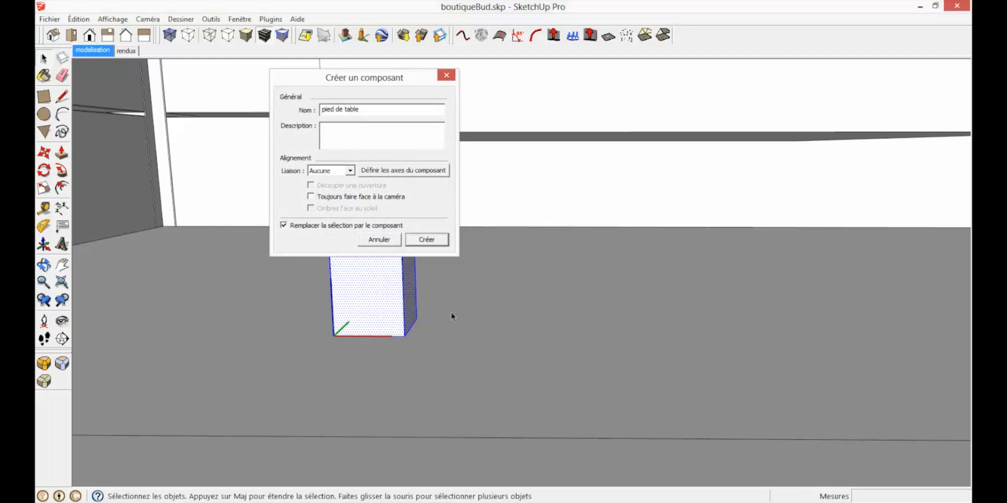
{"action": "key", "text": "Return"}
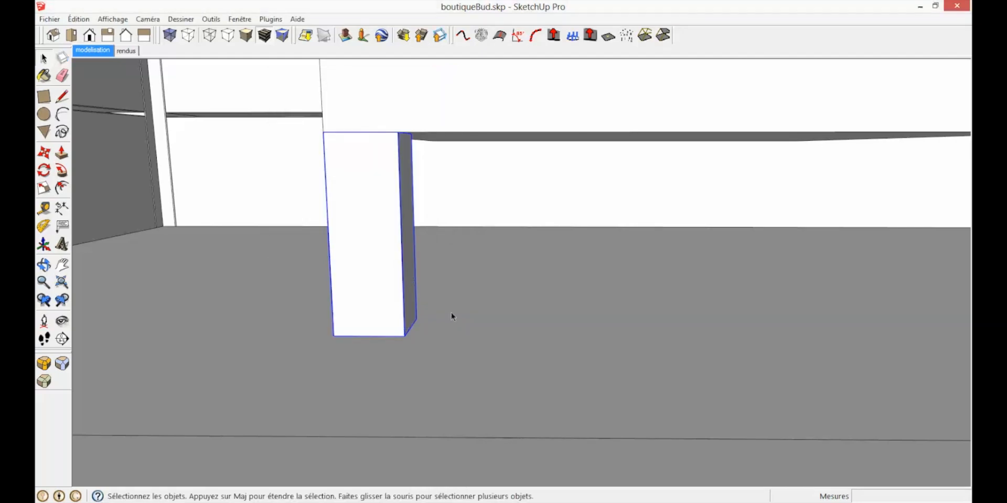
Copy the "pied de table" leg 81.20 cm along the red axis to the other front corner of the tabletop.
{"action": "scroll", "coordinate": [384, 284], "scroll_direction": "down", "scroll_amount": 2}
{"action": "scroll", "coordinate": [384, 282], "scroll_direction": "down", "scroll_amount": 1}
{"action": "key", "text": "m"}
{"action": "left_click", "coordinate": [399, 190]}
{"action": "key", "text": "ctrl"}
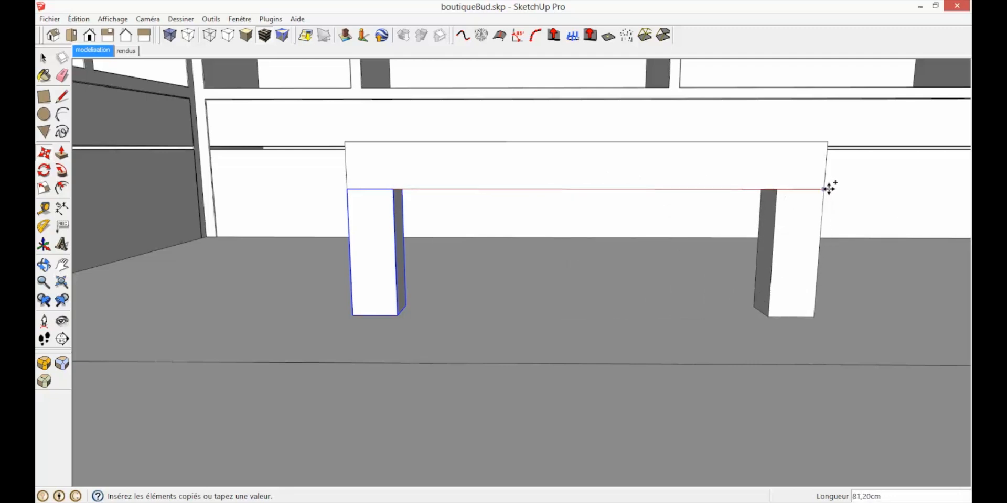
{"action": "left_click", "coordinate": [828, 189]}
Flip the copied leg along the component's red axis.
{"action": "right_click", "coordinate": [803, 231]}
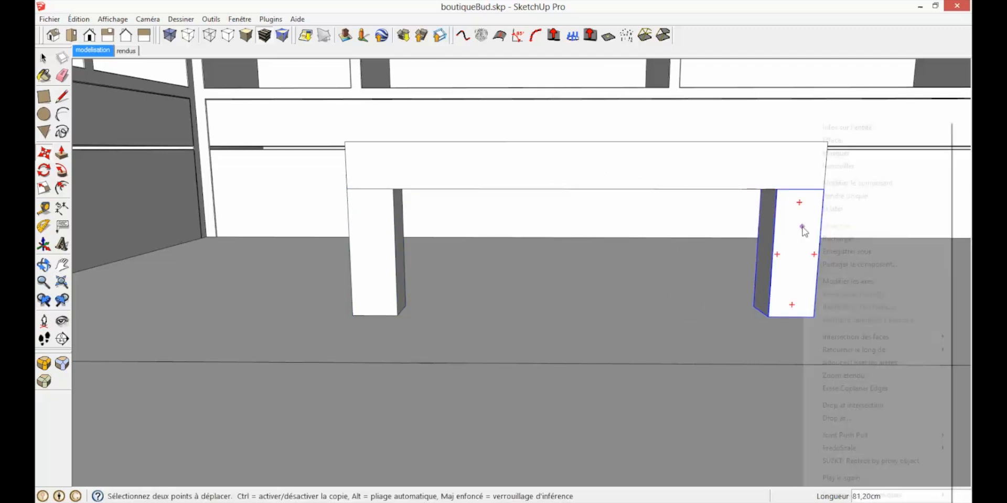
{"action": "mouse_move", "coordinate": [884, 355]}
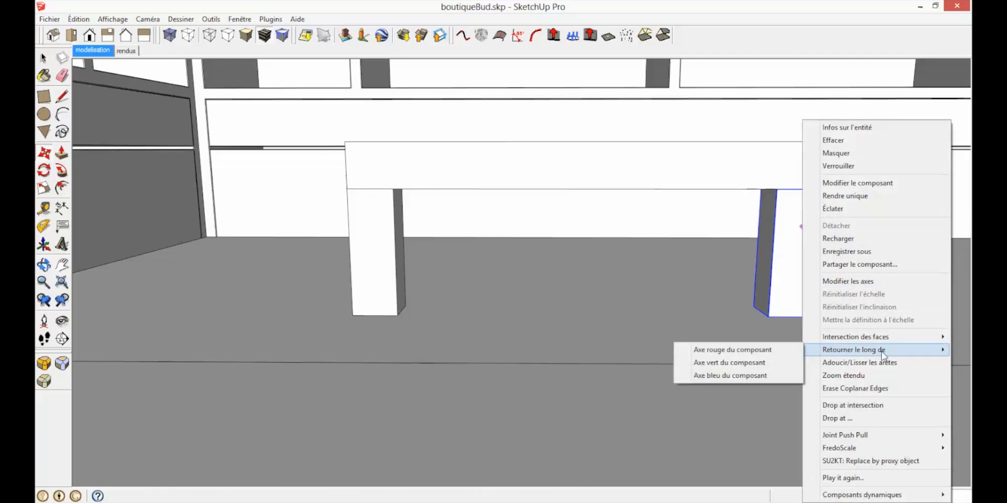
{"action": "left_click", "coordinate": [733, 350]}
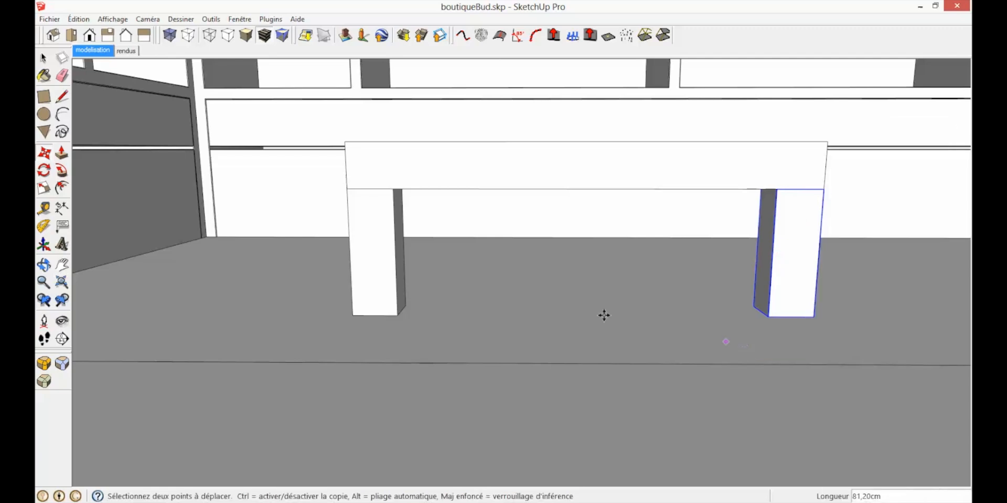
{"action": "left_click", "coordinate": [45, 58]}
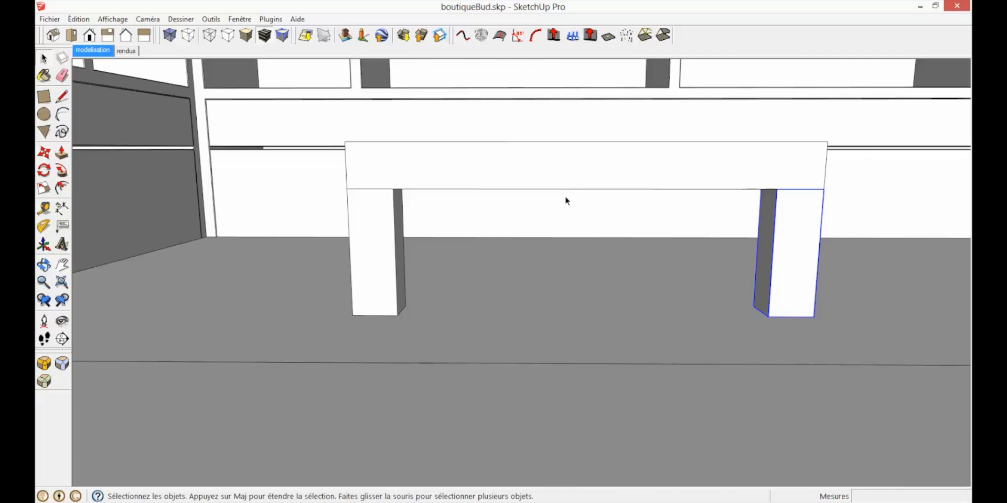
Copy both front legs together 81.20 cm along the green axis to the tabletop's back corners.
{"action": "middle_click_drag", "start_coordinate": [551, 190], "coordinate": [728, 218]}
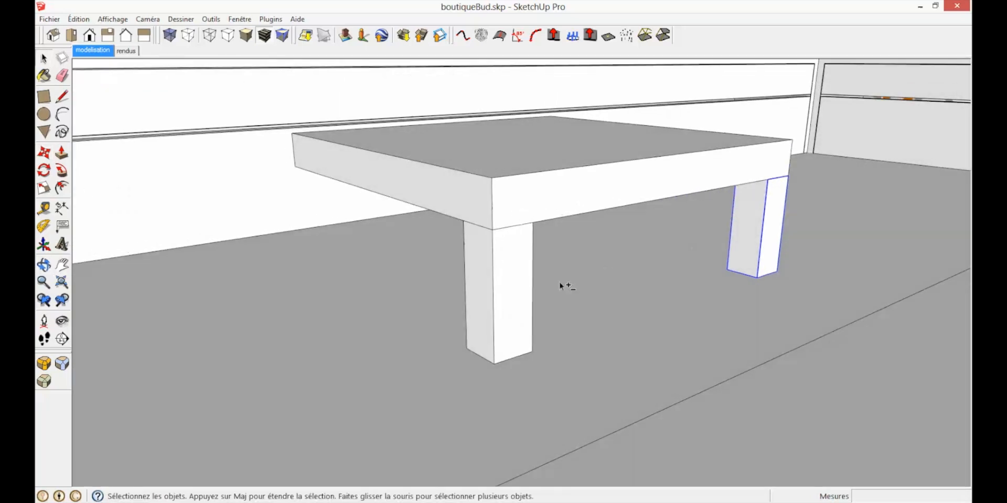
{"action": "left_click", "coordinate": [514, 270], "text": "shift"}
{"action": "key", "text": "m"}
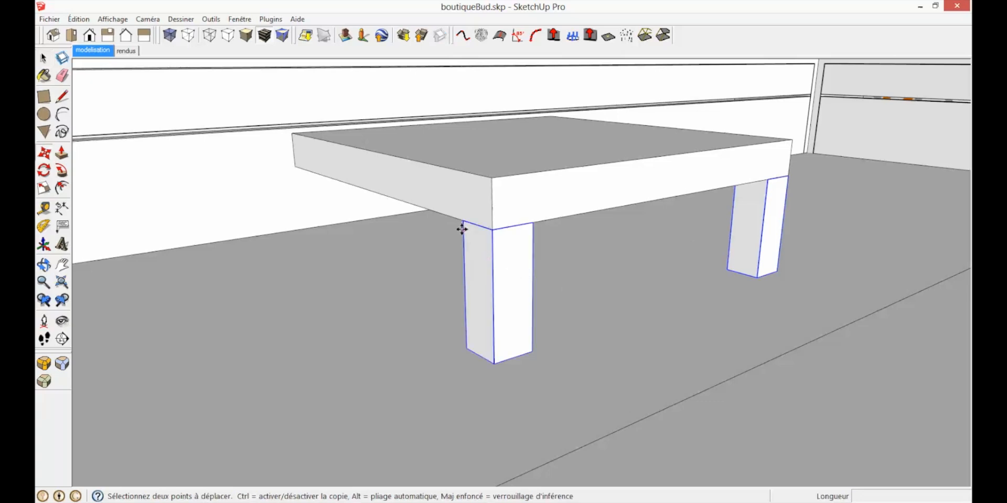
{"action": "key", "text": "ctrl"}
{"action": "left_click", "coordinate": [463, 220]}
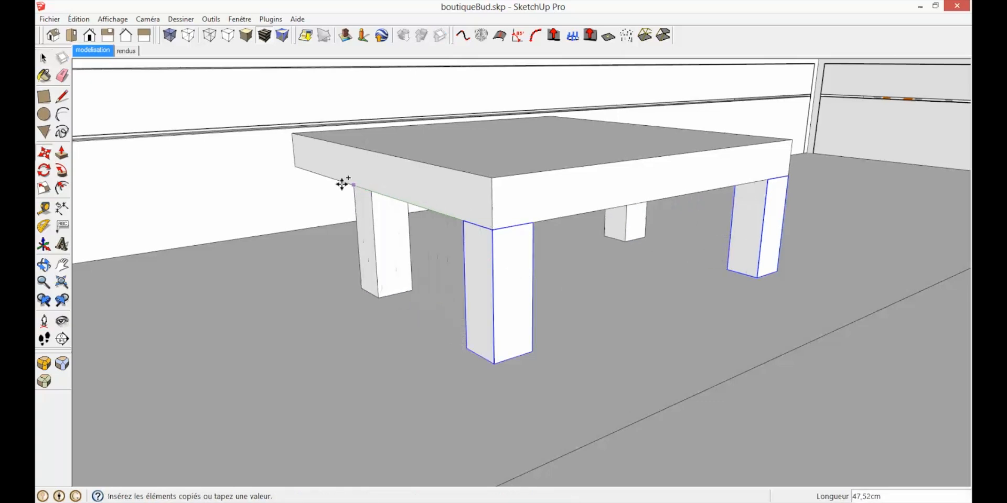
{"action": "left_click", "coordinate": [296, 164]}
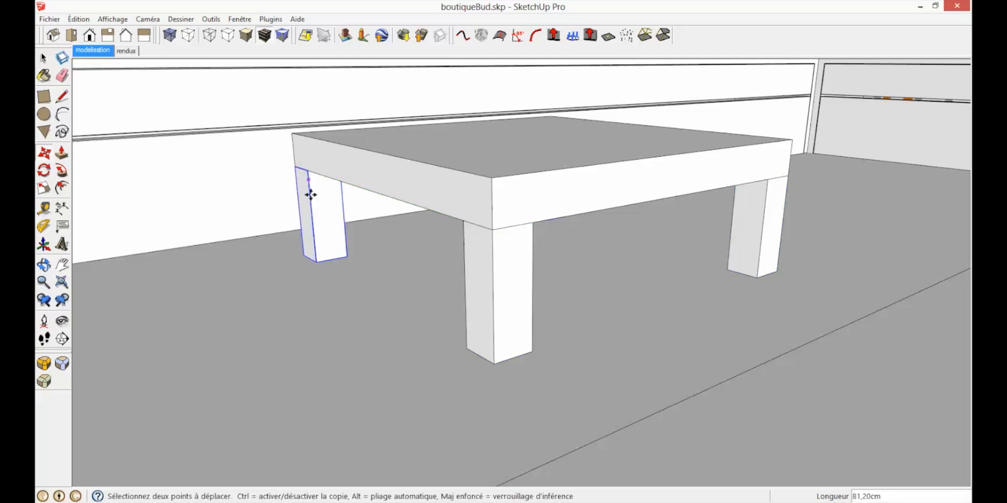
{"action": "middle_click_drag", "start_coordinate": [336, 202], "coordinate": [382, 165]}
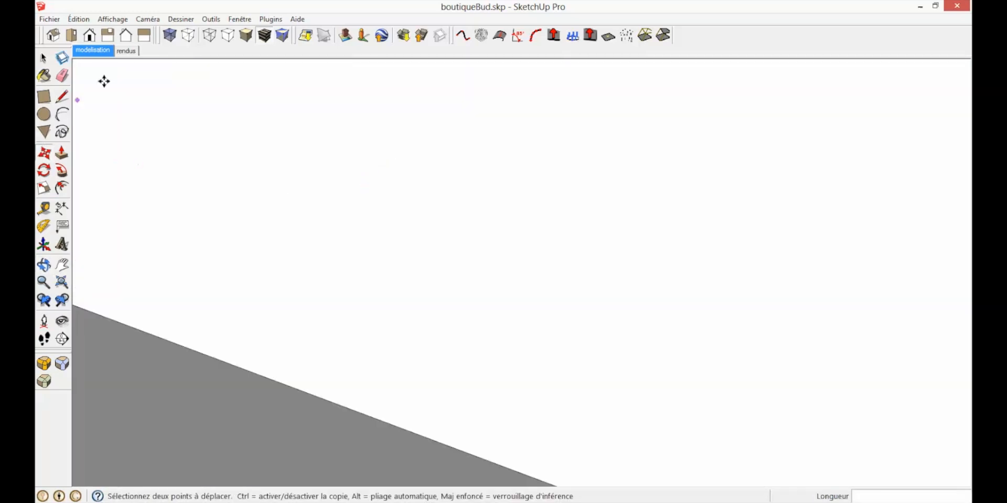
Flip the two selected back table legs along the green axis.
{"action": "left_click", "coordinate": [44, 300]}
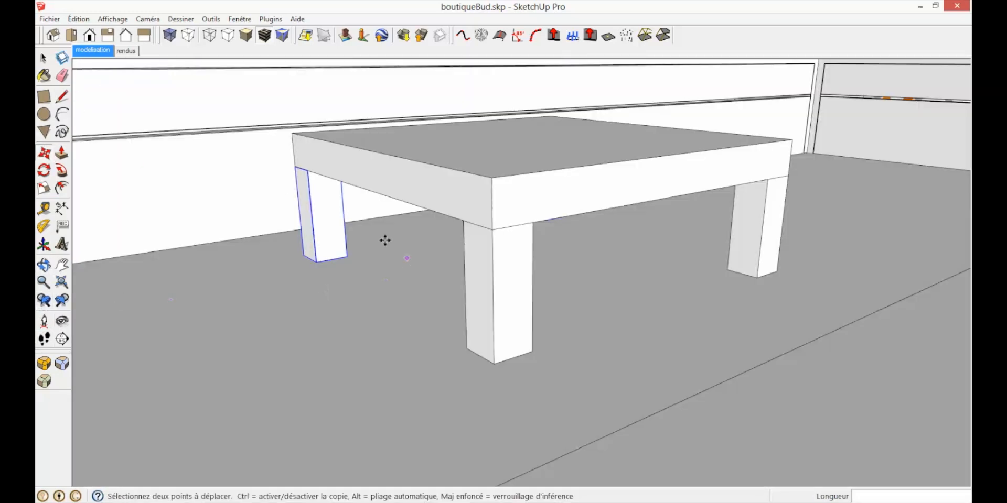
{"action": "scroll", "coordinate": [318, 221], "scroll_direction": "up", "scroll_amount": 3}
{"action": "right_click", "coordinate": [327, 185]}
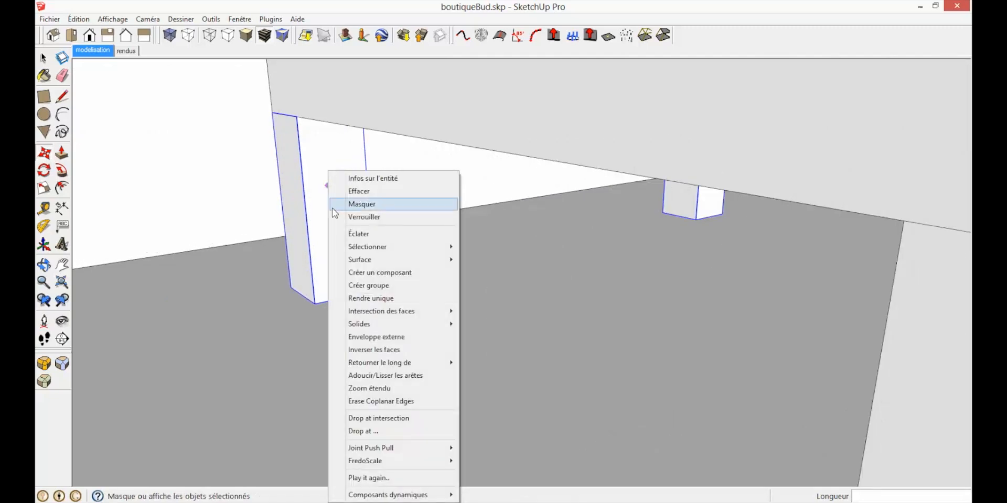
{"action": "mouse_move", "coordinate": [407, 363]}
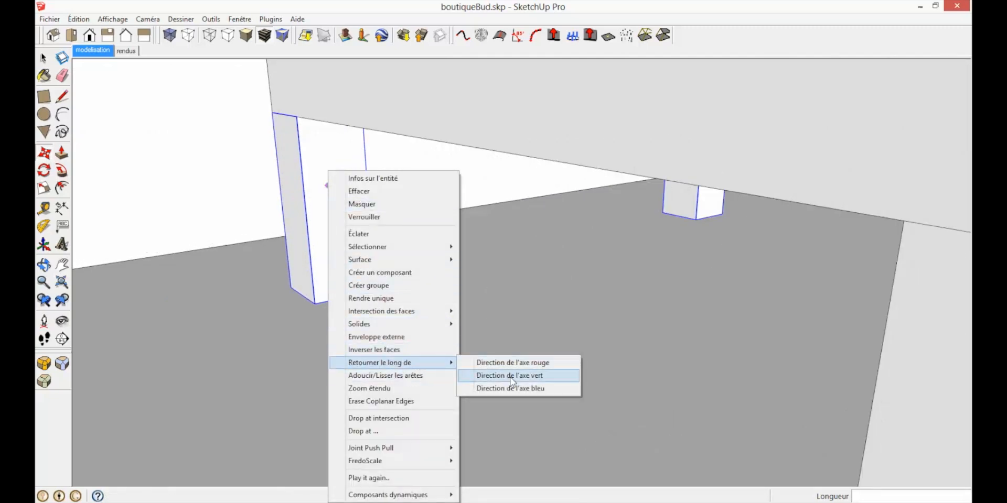
{"action": "left_click", "coordinate": [512, 376]}
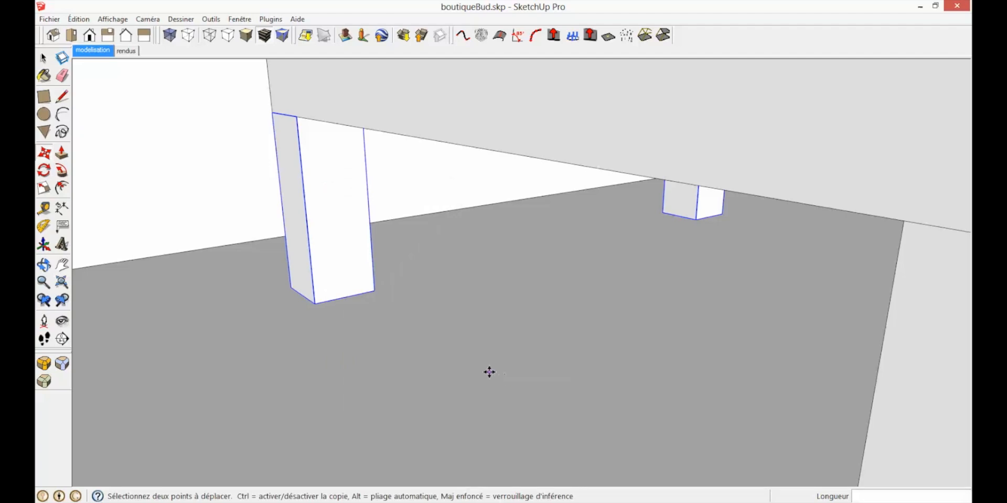
{"action": "scroll", "coordinate": [471, 362], "scroll_direction": "down", "scroll_amount": 6}
{"action": "middle_click_drag", "start_coordinate": [568, 304], "coordinate": [535, 254]}
Combine the tabletop and all four legs into a component named "table basse".
{"action": "left_click", "coordinate": [44, 57]}
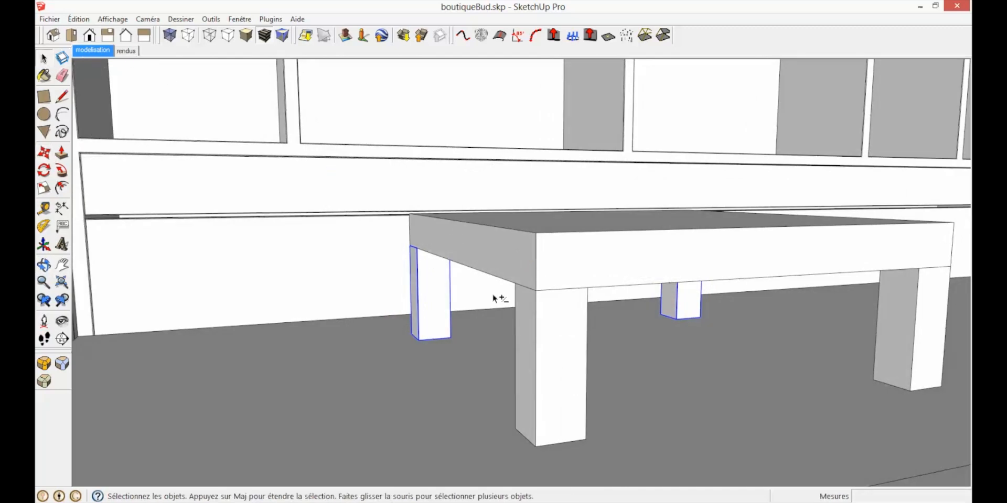
{"action": "left_click", "coordinate": [540, 315], "text": "shift"}
{"action": "left_click", "coordinate": [902, 316], "text": "shift"}
{"action": "left_click", "coordinate": [687, 252], "text": "shift"}
{"action": "right_click", "coordinate": [635, 262]}
{"action": "left_click", "coordinate": [681, 284]}
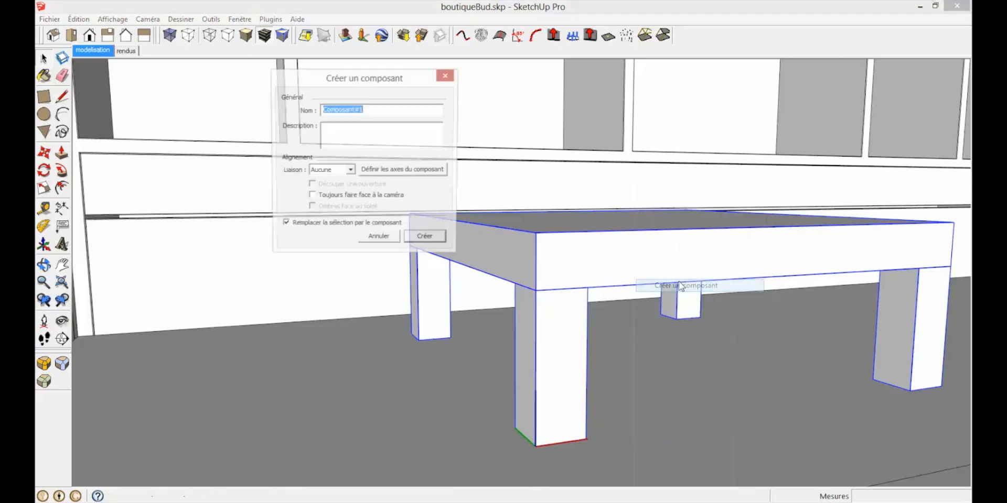
{"action": "type", "text": "t"}
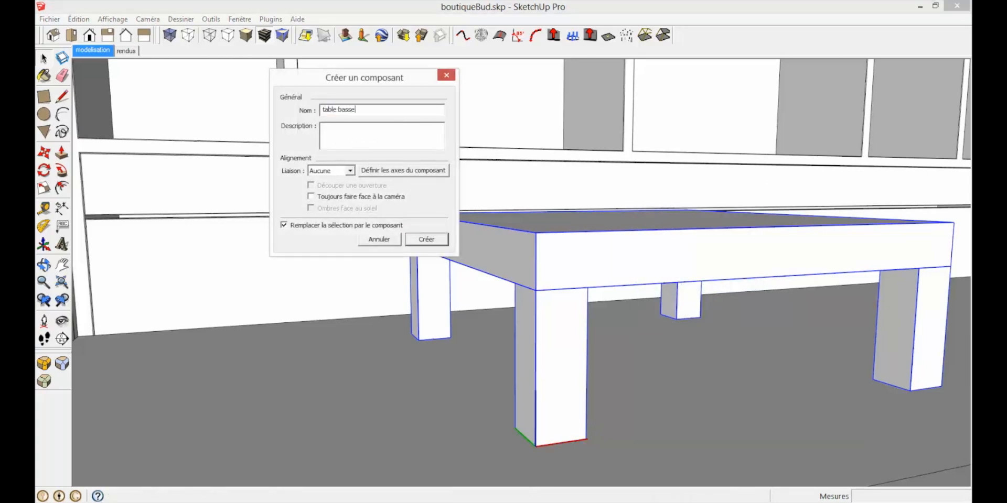
{"action": "type", "text": "able basse"}
{"action": "key", "text": "Return"}
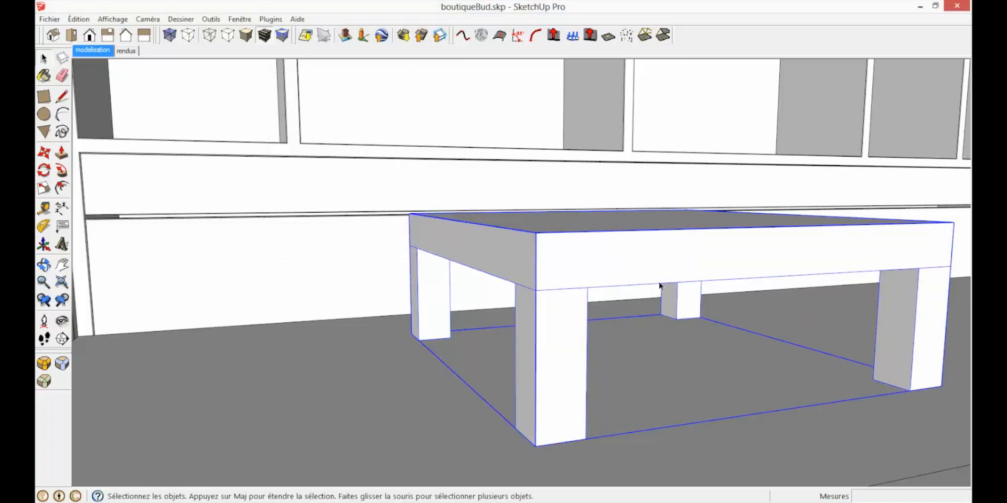
Open the low table component for editing and hide the rest of the model and similar components.
{"action": "double_click", "coordinate": [600, 260]}
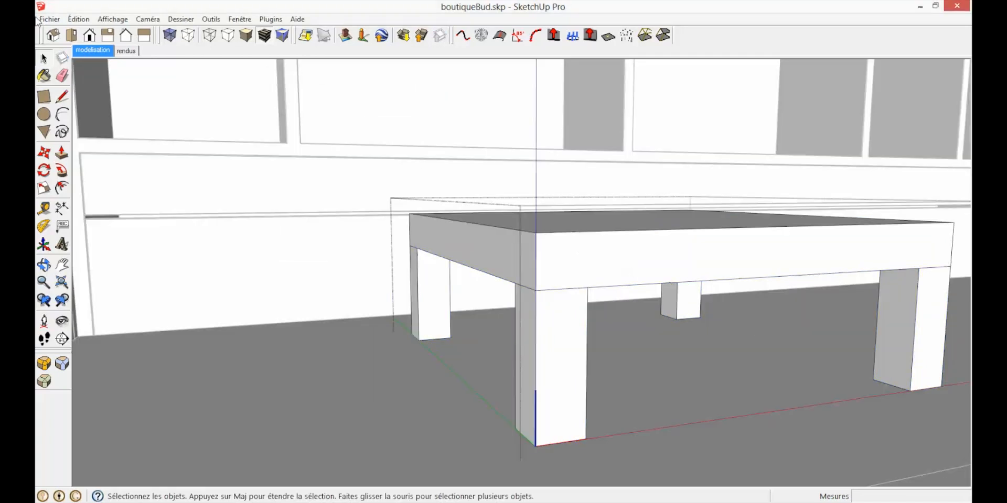
{"action": "left_click", "coordinate": [112, 19]}
{"action": "mouse_move", "coordinate": [189, 189]}
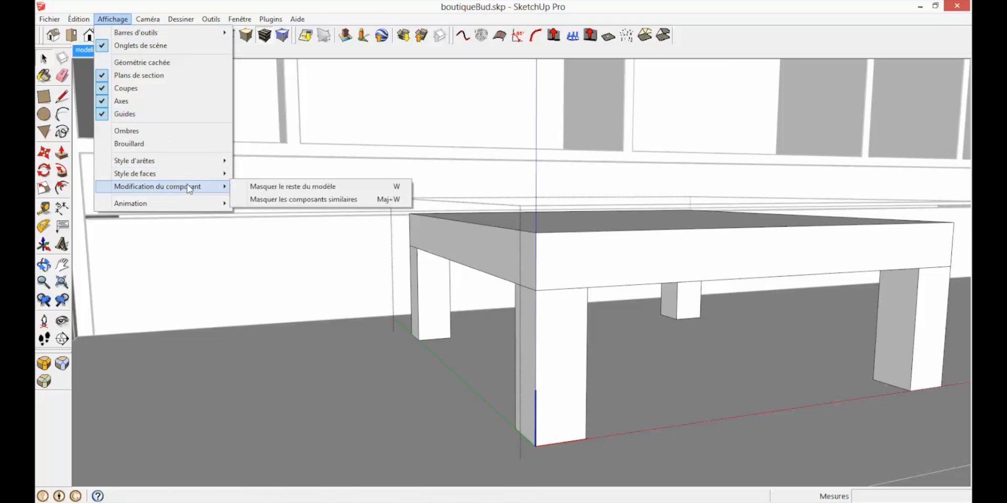
{"action": "left_click", "coordinate": [292, 187]}
{"action": "middle_click_drag", "start_coordinate": [581, 299], "coordinate": [504, 276]}
{"action": "left_click", "coordinate": [113, 19]}
{"action": "mouse_move", "coordinate": [181, 193]}
{"action": "left_click", "coordinate": [294, 199]}
Bevel all edges of the tabletop with an offset of 0.20 cm.
{"action": "triple_click", "coordinate": [485, 293]}
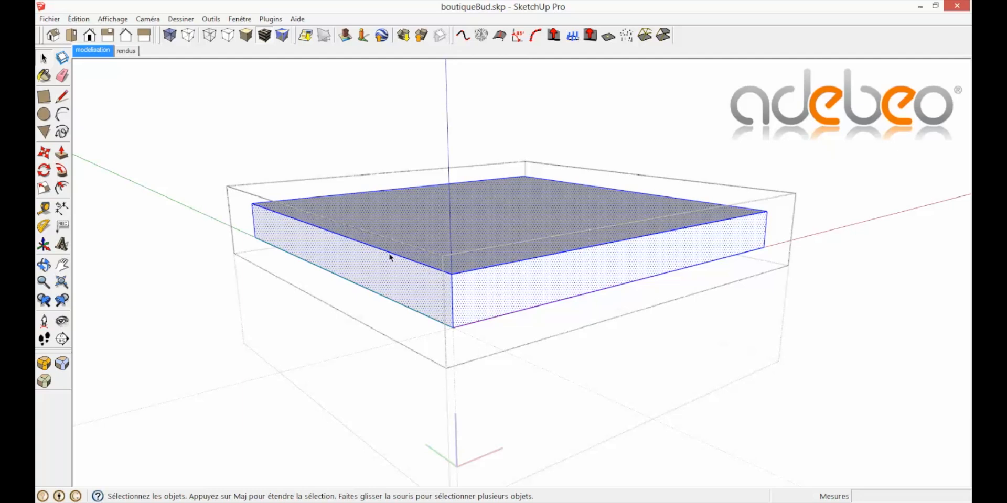
{"action": "middle_click_drag", "start_coordinate": [455, 279], "coordinate": [454, 193]}
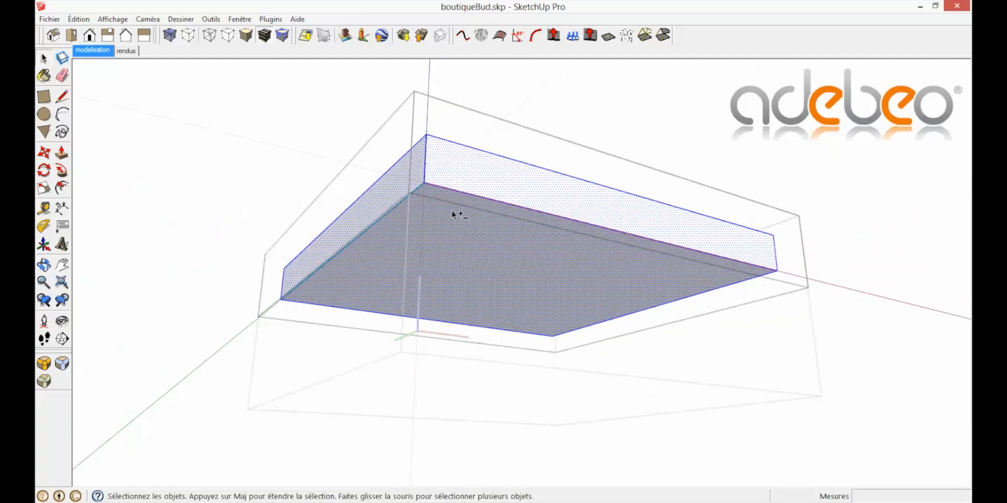
{"action": "middle_click_drag", "start_coordinate": [466, 192], "coordinate": [488, 290]}
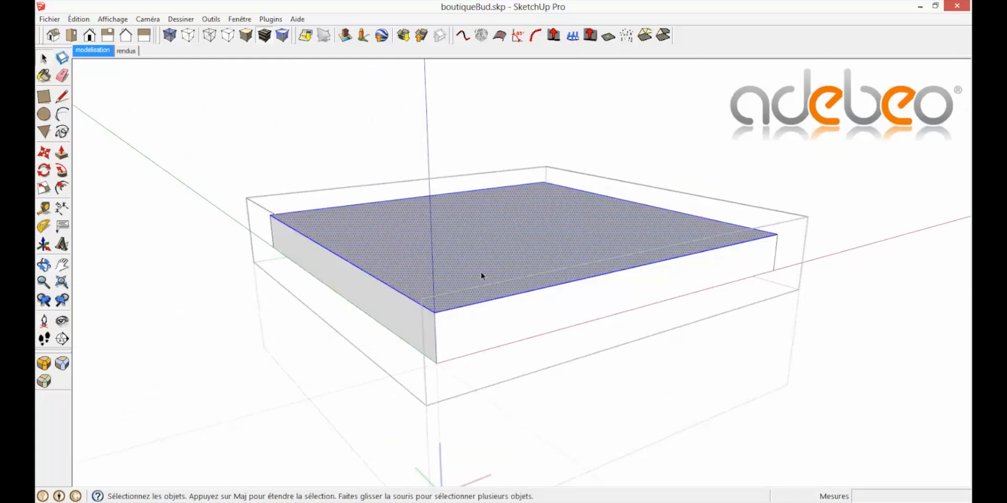
{"action": "left_click", "coordinate": [39, 366]}
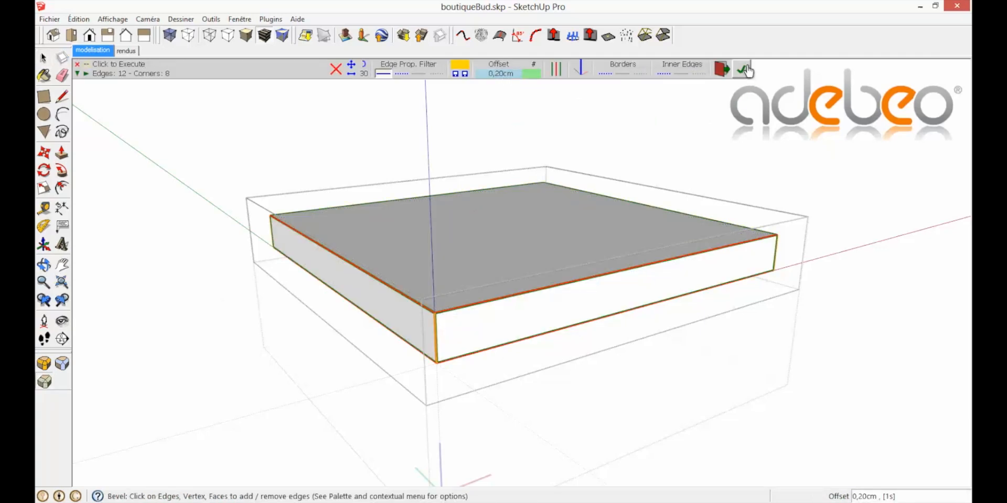
{"action": "left_click", "coordinate": [741, 69]}
{"action": "left_click", "coordinate": [44, 59]}
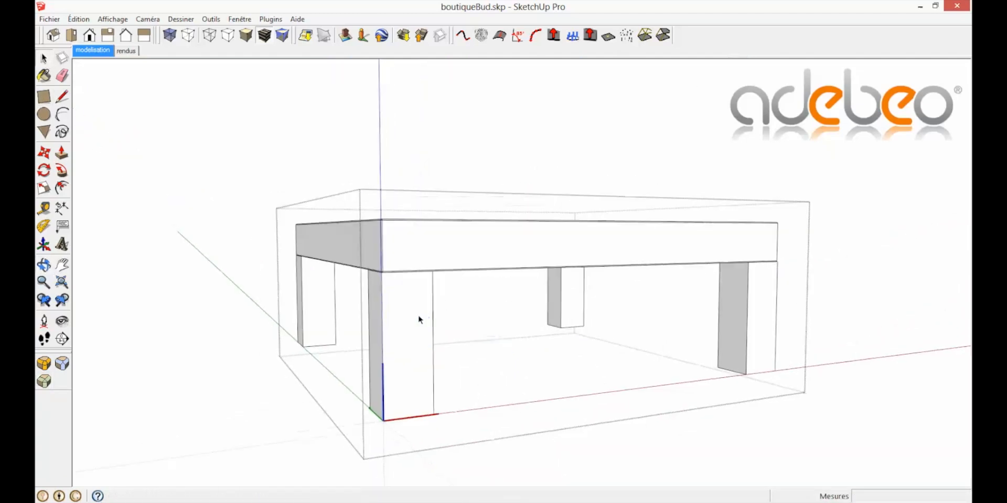
Open the front corner leg component and move its geometry 1 cm inward along the red axis.
{"action": "double_click", "coordinate": [404, 309]}
{"action": "middle_click_drag", "start_coordinate": [404, 309], "coordinate": [355, 297]}
{"action": "scroll", "coordinate": [355, 297], "scroll_direction": "up", "scroll_amount": 1}
{"action": "left_click", "coordinate": [358, 347]}
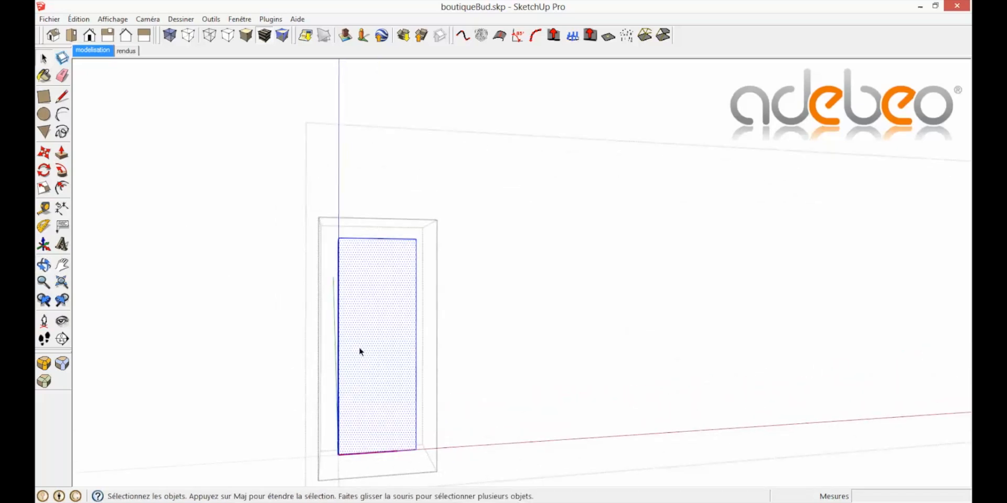
{"action": "scroll", "coordinate": [361, 430], "scroll_direction": "down", "scroll_amount": 2}
{"action": "key", "text": "m"}
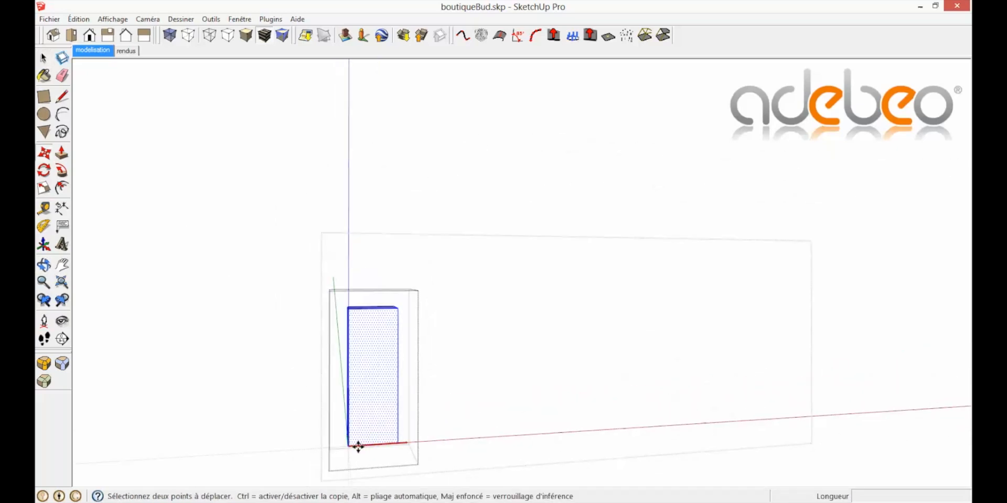
{"action": "left_click", "coordinate": [354, 447]}
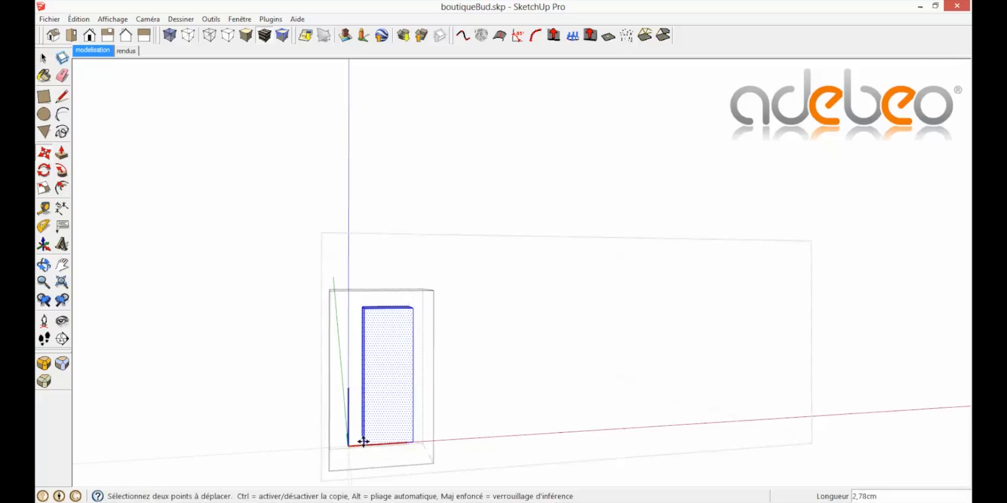
{"action": "type", "text": "1cm"}
{"action": "key", "text": "Return"}
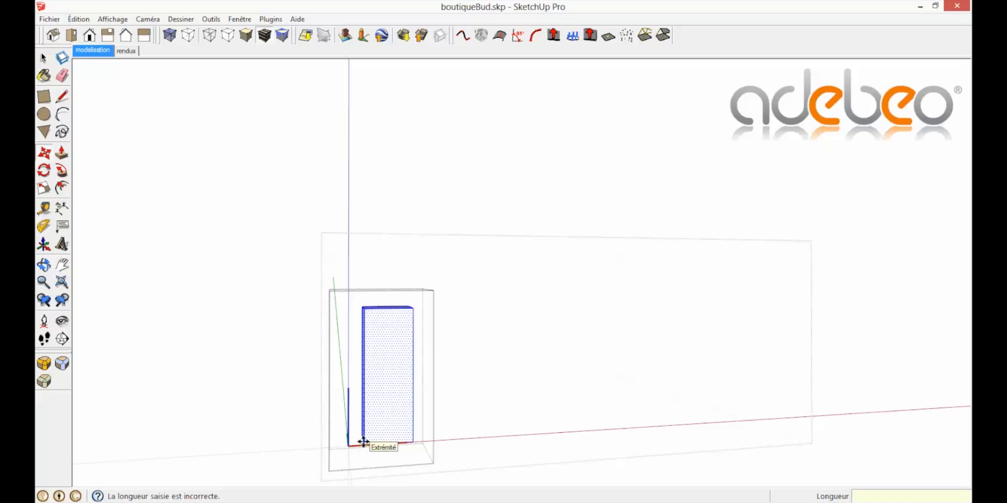
{"action": "key", "text": "BackSpace"}
{"action": "key", "text": "Escape"}
Move the leg's geometry 1 cm inward along the green axis and leave the leg component.
{"action": "middle_click_drag", "start_coordinate": [308, 422], "coordinate": [533, 454]}
{"action": "left_click", "coordinate": [547, 475]}
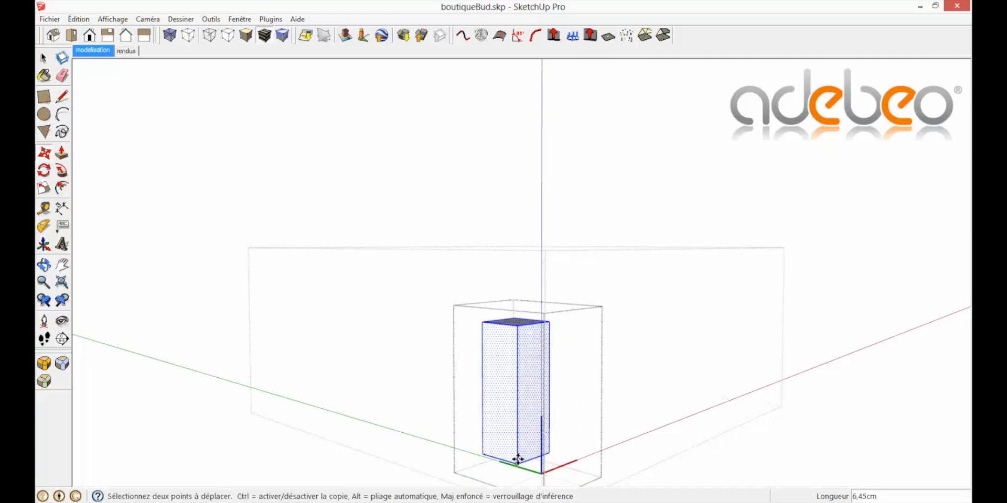
{"action": "key", "text": "Escape"}
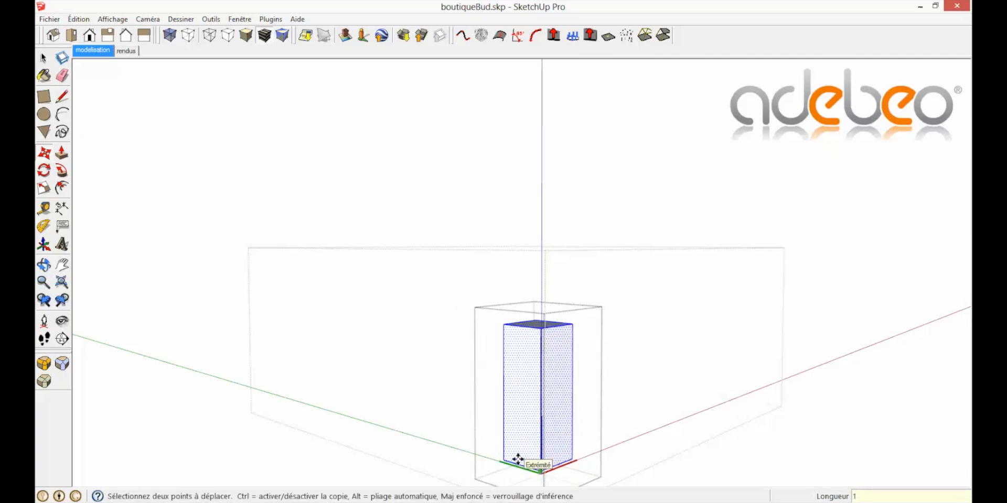
{"action": "key", "text": "space"}
{"action": "left_click", "coordinate": [729, 458]}
{"action": "middle_click_drag", "start_coordinate": [629, 380], "coordinate": [719, 381]}
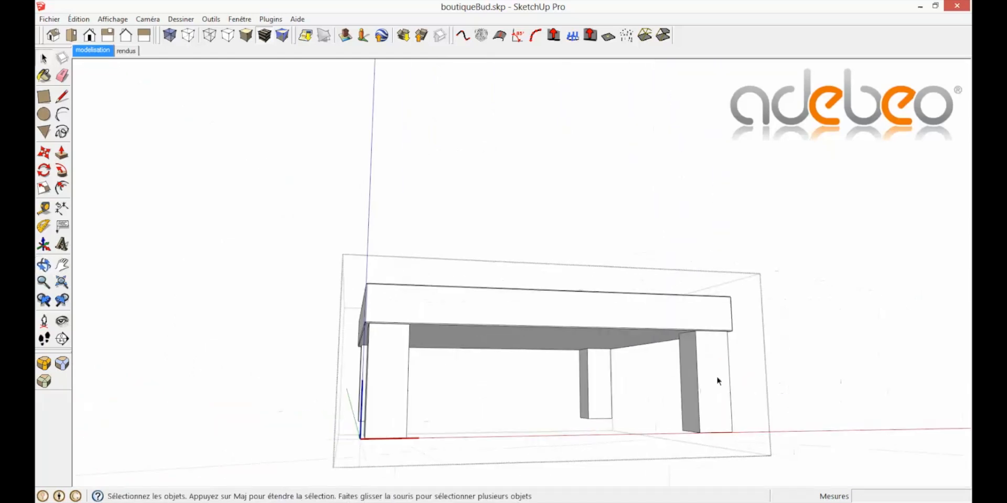
Inside the leg component, bevel the leg's edges except those around its top face with an offset of 0.20 cm.
{"action": "double_click", "coordinate": [398, 381]}
{"action": "left_click", "coordinate": [397, 379]}
{"action": "middle_click_drag", "start_coordinate": [397, 379], "coordinate": [509, 332]}
{"action": "scroll", "coordinate": [473, 259], "scroll_direction": "up", "scroll_amount": 6}
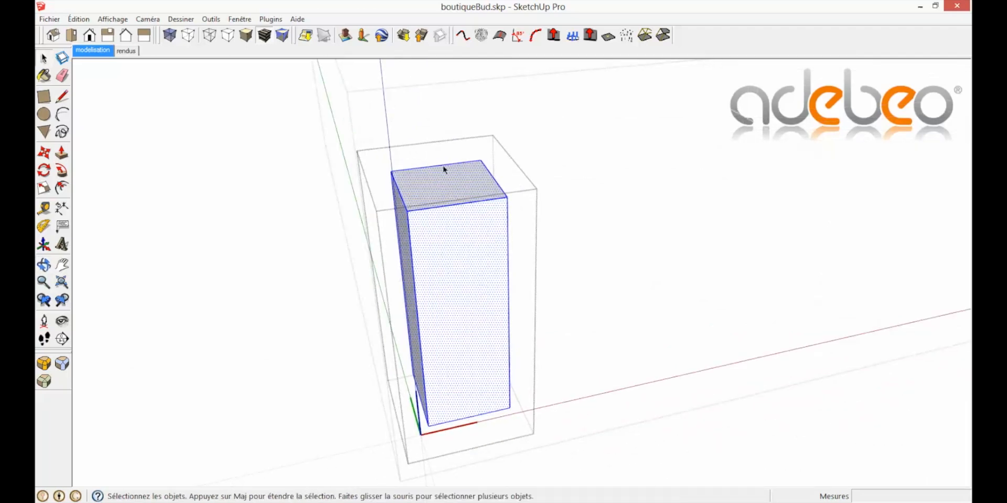
{"action": "left_click", "coordinate": [449, 190], "text": "shift"}
{"action": "left_click", "coordinate": [442, 207], "text": "shift"}
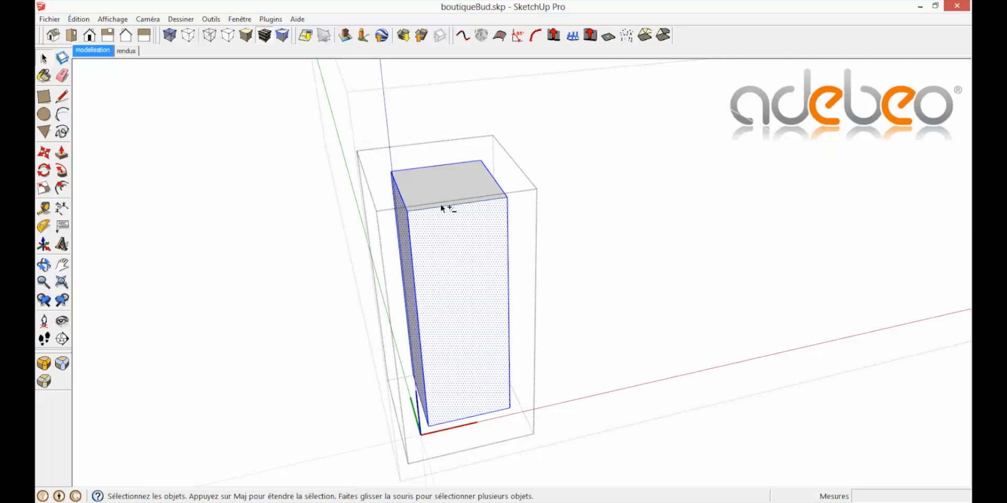
{"action": "left_click", "coordinate": [413, 169], "text": "shift"}
{"action": "left_click", "coordinate": [493, 178], "text": "shift"}
{"action": "left_click", "coordinate": [459, 254], "text": "shift"}
{"action": "middle_click_drag", "start_coordinate": [402, 233], "coordinate": [724, 365]}
{"action": "middle_click_drag", "start_coordinate": [445, 381], "coordinate": [912, 334]}
{"action": "left_click", "coordinate": [572, 345], "text": "shift"}
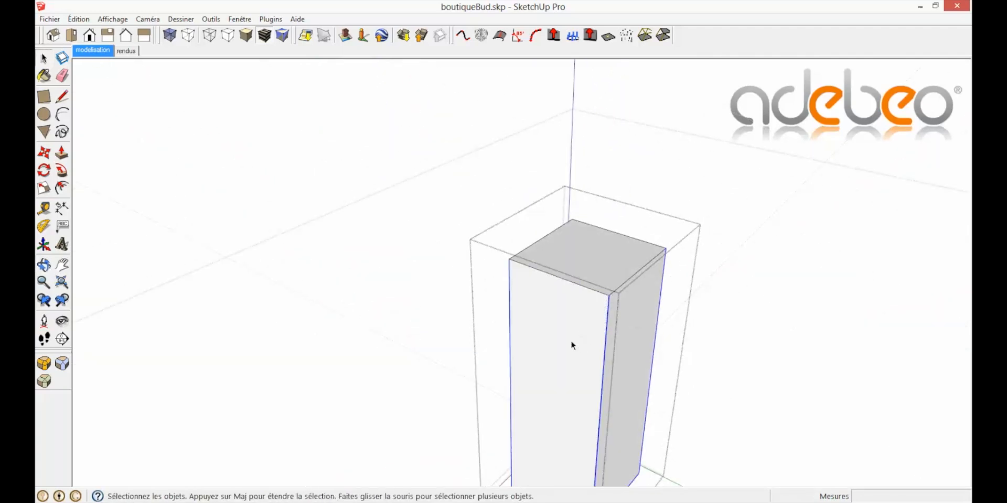
{"action": "left_click", "coordinate": [46, 382]}
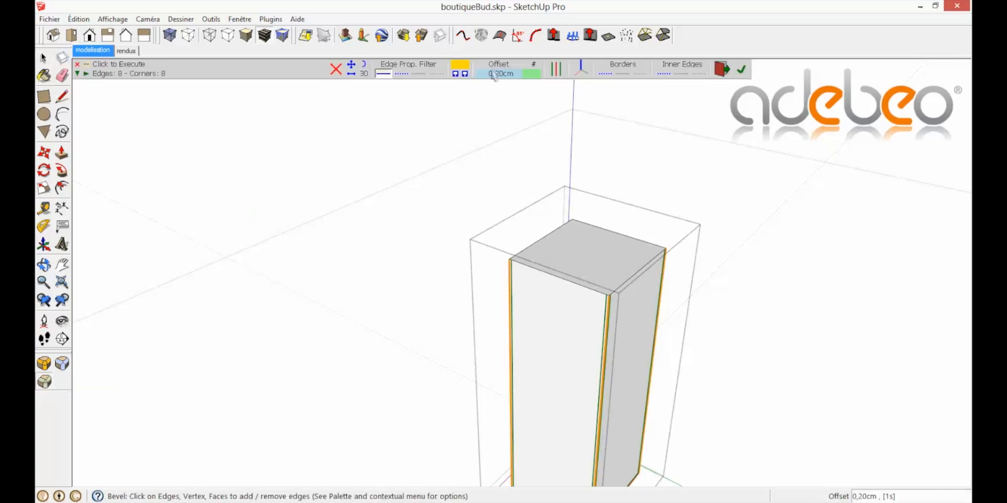
{"action": "left_click", "coordinate": [741, 69]}
{"action": "left_click", "coordinate": [43, 58]}
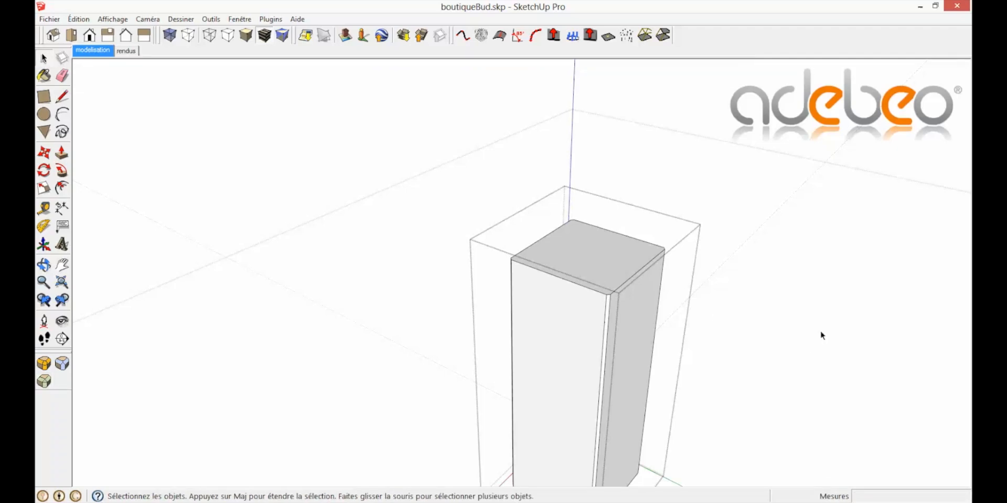
Close the low table component and return to the "modelisation" scene to examine the table within the shop.
{"action": "scroll", "coordinate": [820, 331], "scroll_direction": "up", "scroll_amount": 6}
{"action": "scroll", "coordinate": [641, 195], "scroll_direction": "down", "scroll_amount": 10}
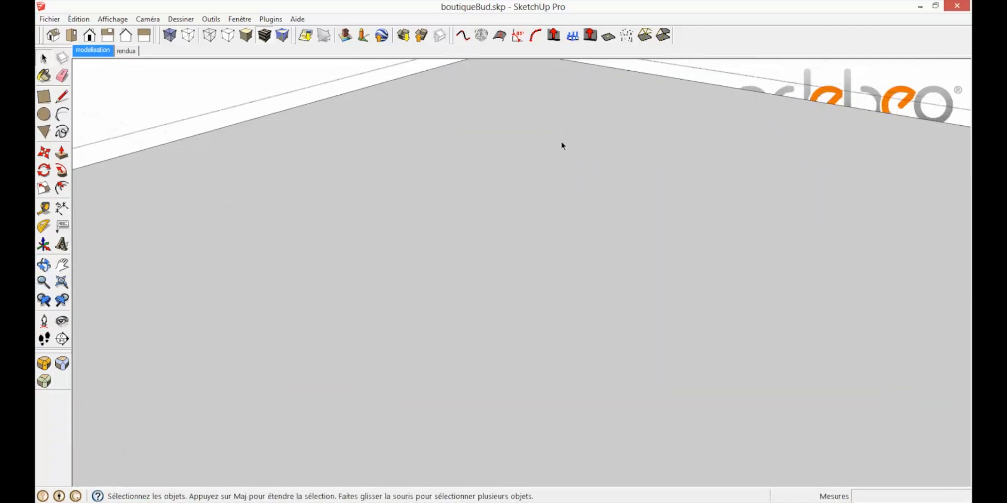
{"action": "middle_click_drag", "start_coordinate": [731, 300], "coordinate": [632, 267]}
{"action": "left_click", "coordinate": [704, 372]}
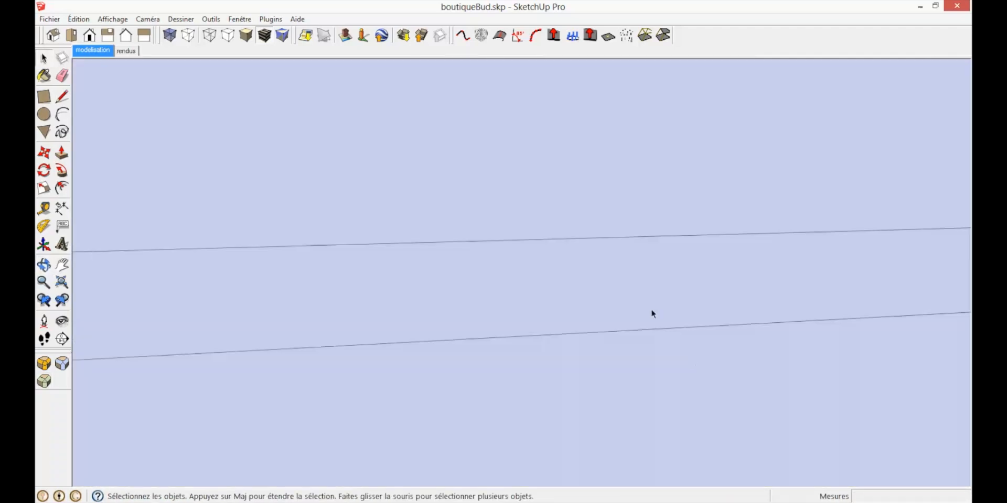
{"action": "left_click", "coordinate": [107, 54]}
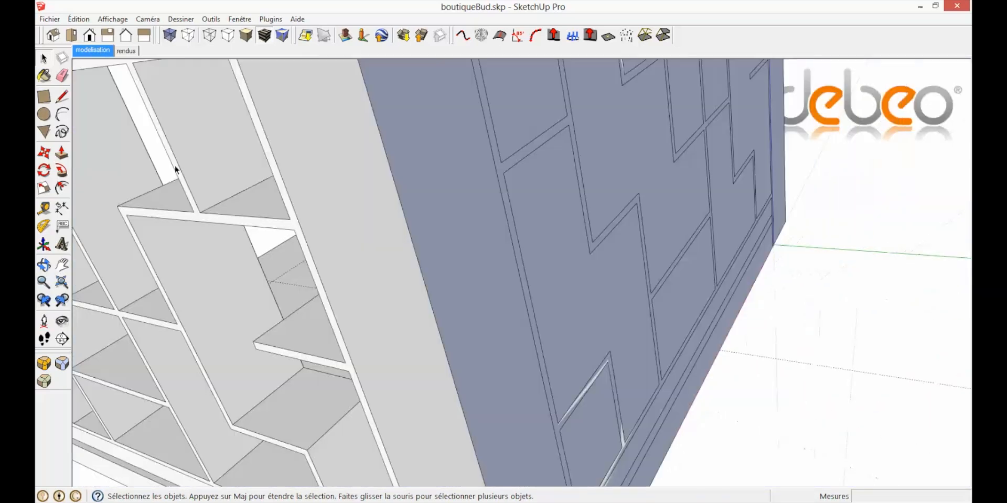
{"action": "scroll", "coordinate": [542, 254], "scroll_direction": "up", "scroll_amount": 8}
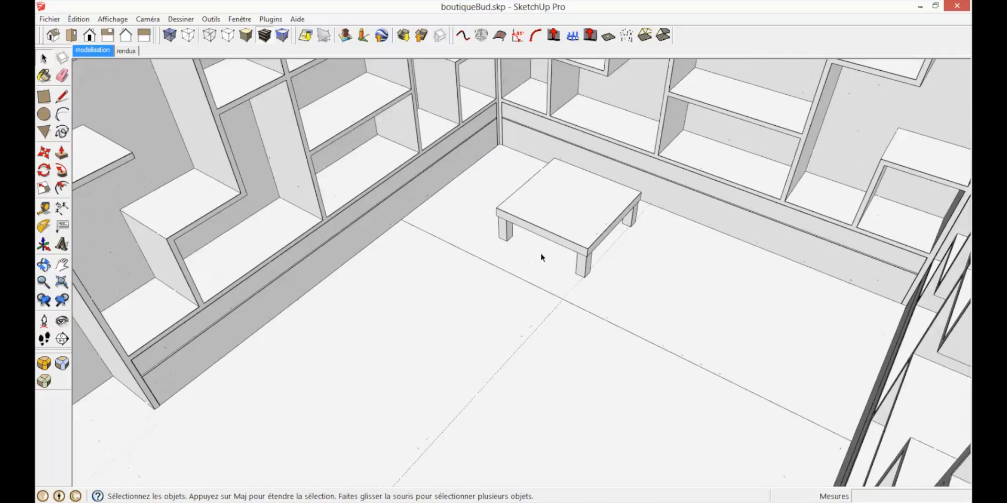
{"action": "middle_click_drag", "start_coordinate": [650, 251], "coordinate": [735, 309]}
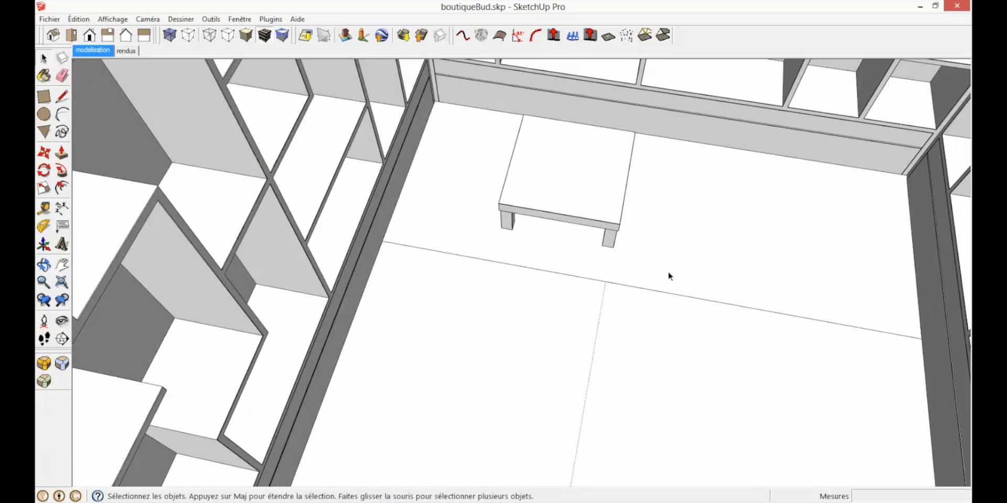
{"action": "scroll", "coordinate": [649, 248], "scroll_direction": "down", "scroll_amount": 3}
{"action": "scroll", "coordinate": [643, 250], "scroll_direction": "down", "scroll_amount": 3}
{"action": "middle_click_drag", "start_coordinate": [644, 249], "coordinate": [540, 240], "text": "shift"}
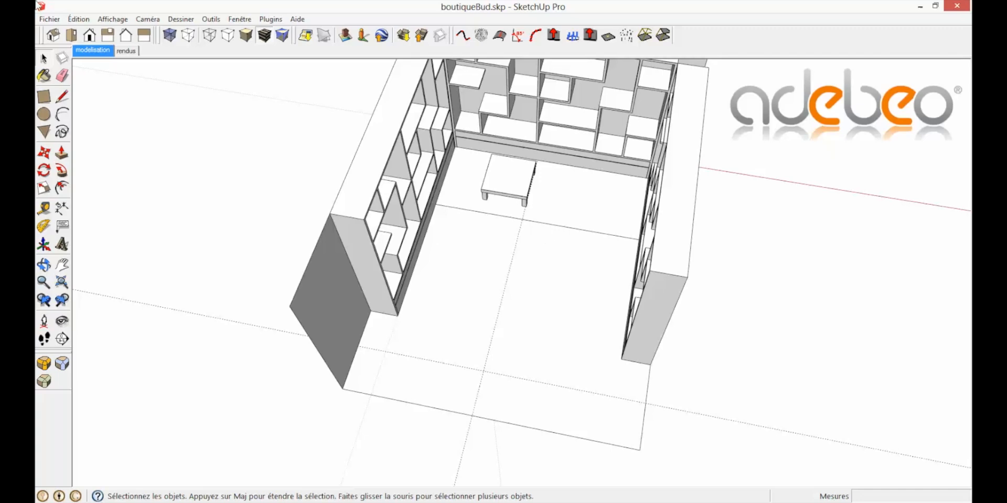
Draw a 115 x 60 cm rectangle on the shop floor, between the low table and the side shelving.
{"action": "left_click", "coordinate": [99, 51]}
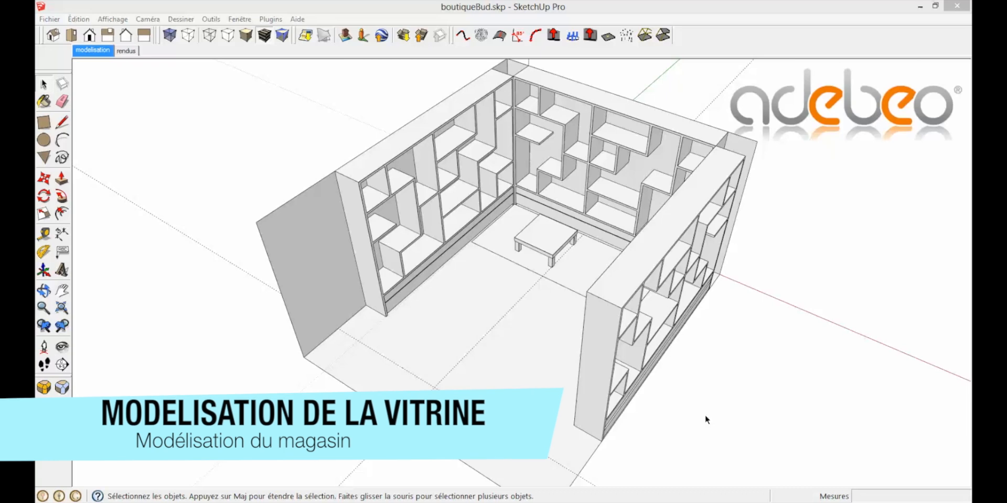
{"action": "left_click", "coordinate": [44, 123]}
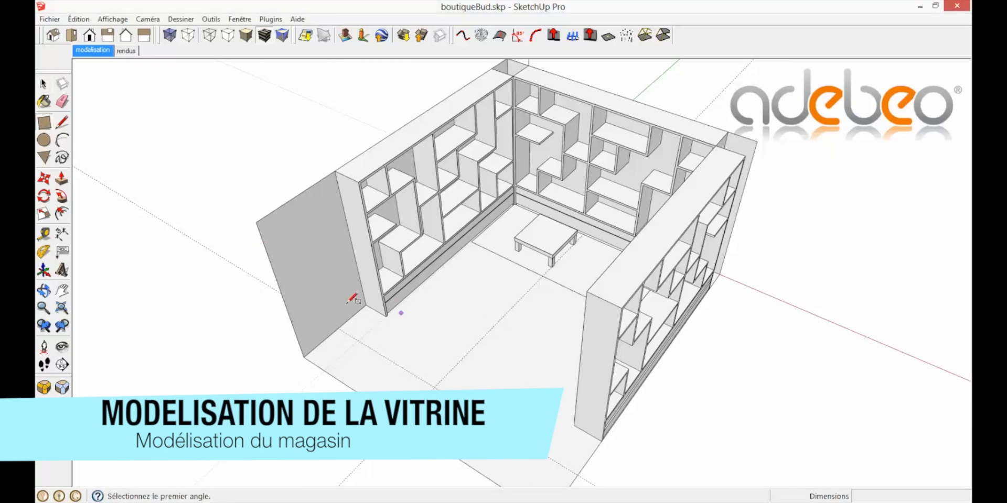
{"action": "middle_click_drag", "start_coordinate": [350, 309], "coordinate": [607, 347]}
{"action": "scroll", "coordinate": [632, 328], "scroll_direction": "up", "scroll_amount": 5}
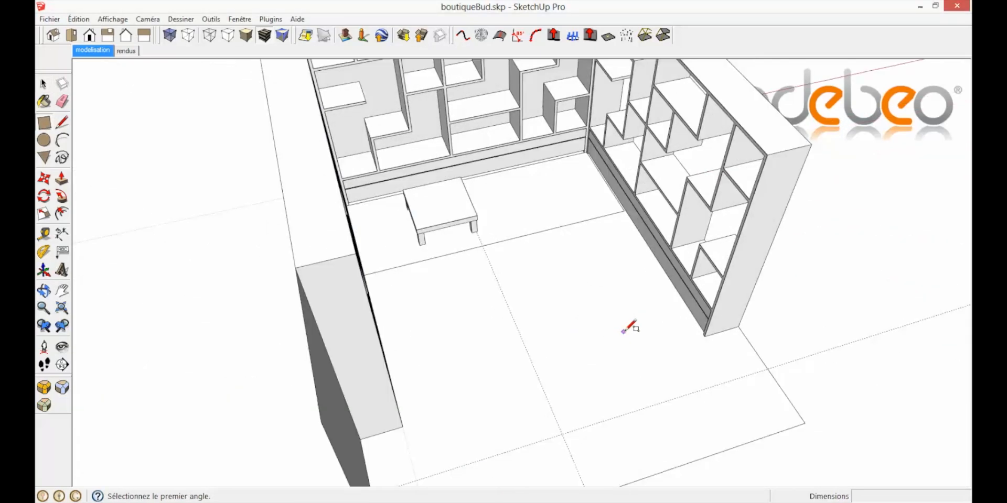
{"action": "scroll", "coordinate": [624, 316], "scroll_direction": "up", "scroll_amount": 1}
{"action": "left_click", "coordinate": [527, 199]}
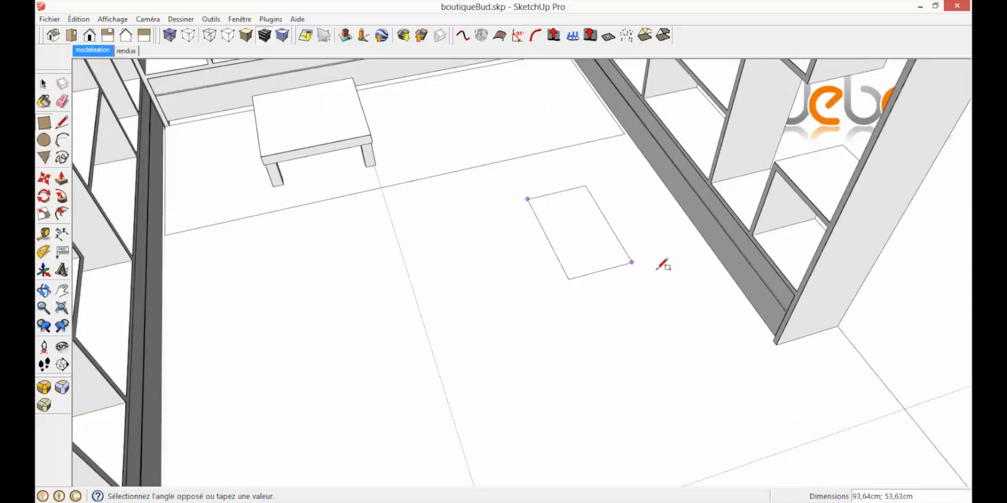
{"action": "left_click", "coordinate": [689, 301]}
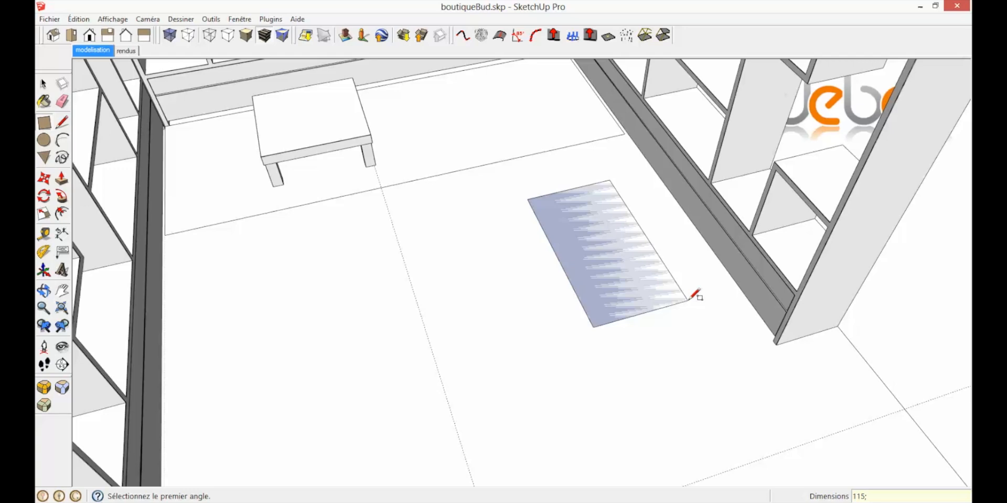
{"action": "key", "text": "Return"}
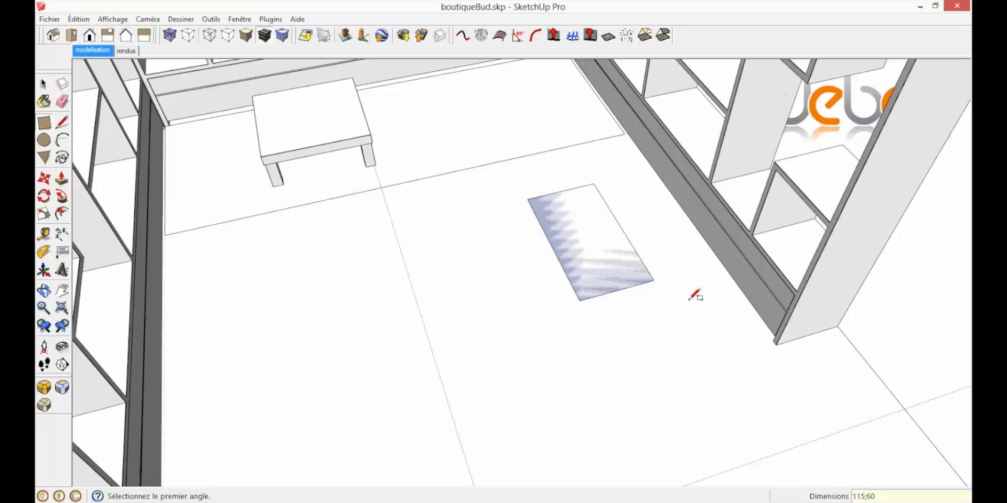
Extrude the floor rectangle upward by 45 cm with Push/Pull.
{"action": "left_click", "coordinate": [62, 180]}
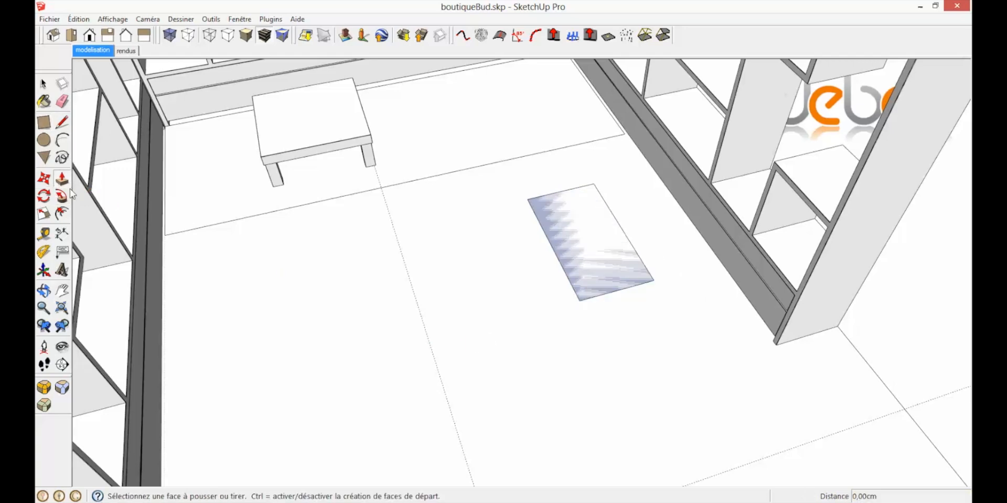
{"action": "left_click", "coordinate": [592, 266]}
{"action": "type", "text": "45"}
{"action": "key", "text": "Return"}
{"action": "key", "text": "space"}
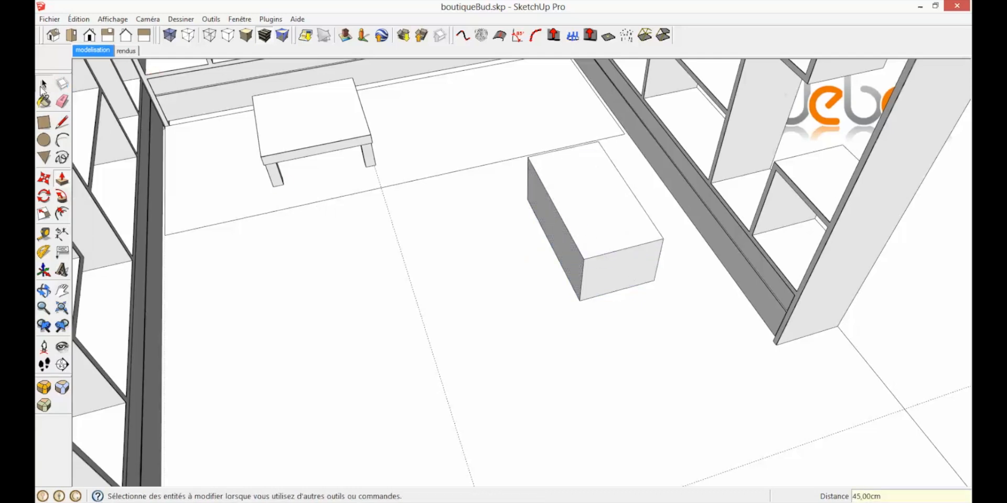
Turn the whole box into a component named "vitrine".
{"action": "triple_click", "coordinate": [624, 209]}
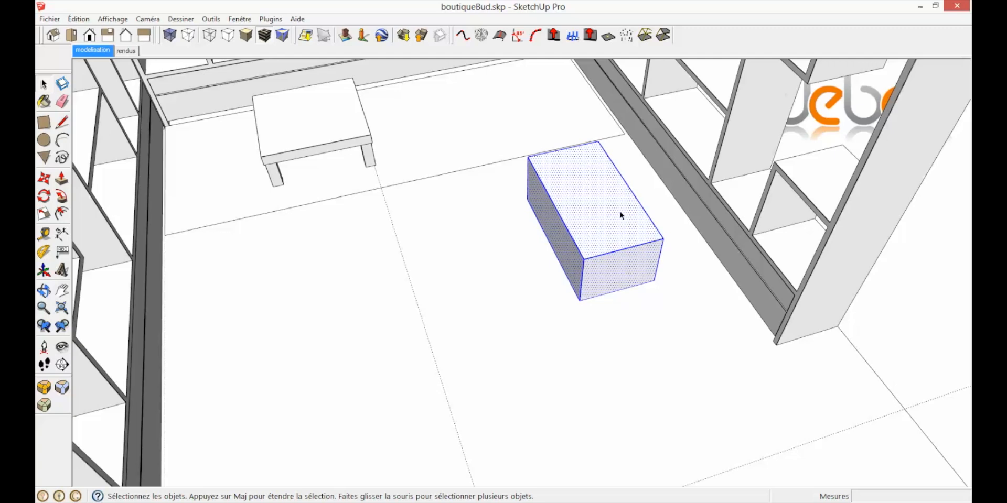
{"action": "right_click", "coordinate": [619, 216]}
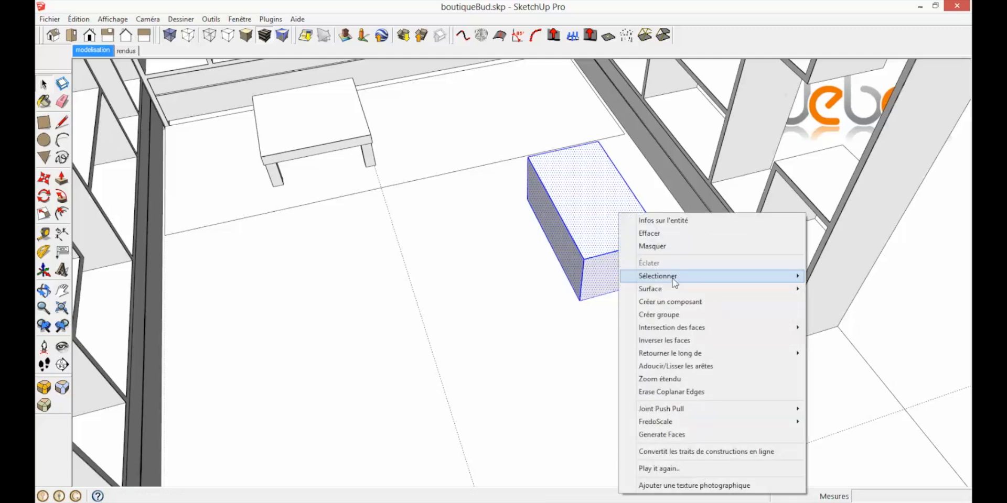
{"action": "left_click", "coordinate": [684, 302]}
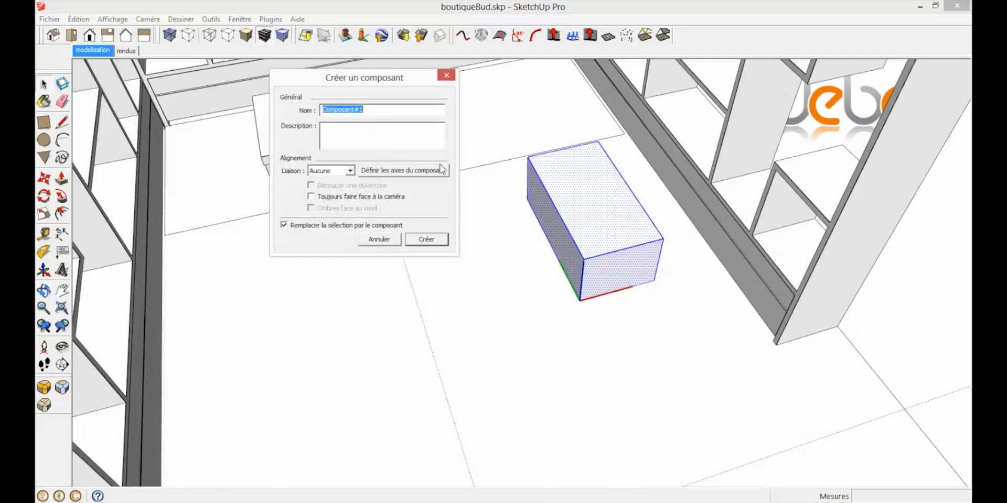
{"action": "type", "text": "vitrine"}
{"action": "key", "text": "Return"}
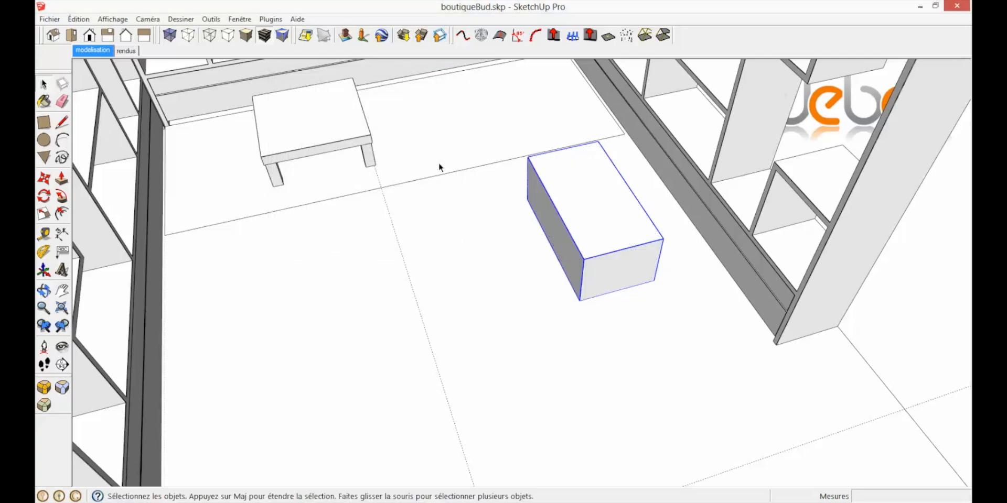
Open the vitrine component for editing and hide the rest of the model.
{"action": "double_click", "coordinate": [592, 250]}
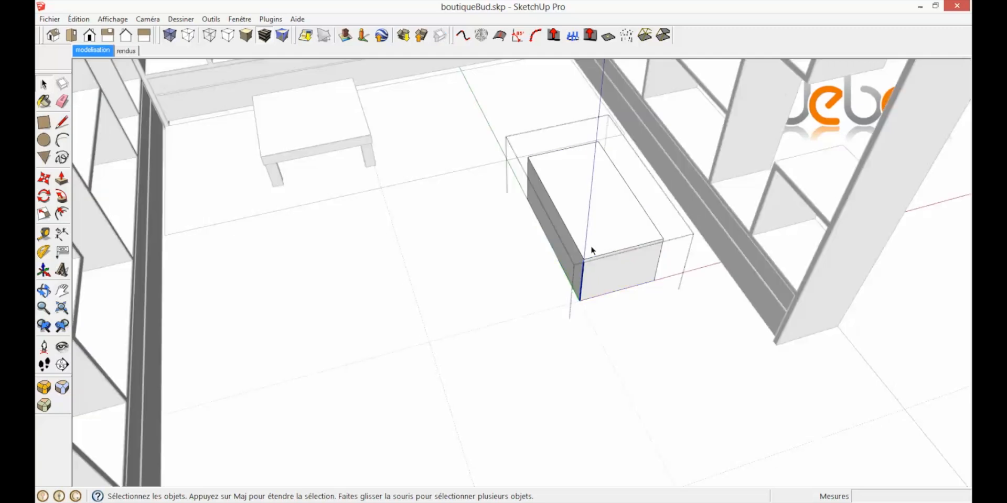
{"action": "left_click", "coordinate": [113, 19]}
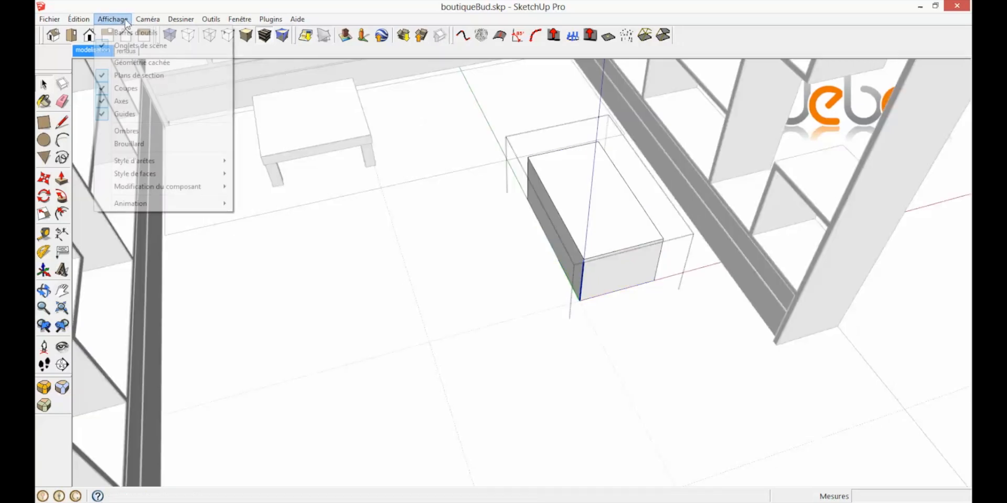
{"action": "mouse_move", "coordinate": [175, 190]}
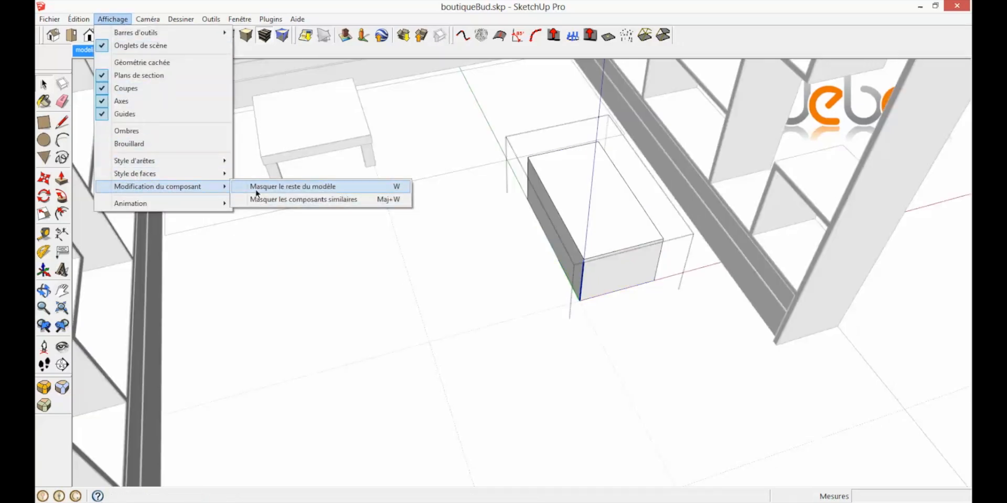
{"action": "left_click", "coordinate": [284, 188]}
{"action": "middle_click_drag", "start_coordinate": [708, 236], "coordinate": [600, 234]}
{"action": "middle_click_drag", "start_coordinate": [594, 195], "coordinate": [586, 253], "text": "shift"}
{"action": "scroll", "coordinate": [593, 291], "scroll_direction": "up", "scroll_amount": 4}
{"action": "middle_click_drag", "start_coordinate": [578, 309], "coordinate": [691, 284]}
{"action": "middle_click_drag", "start_coordinate": [645, 252], "coordinate": [639, 273]}
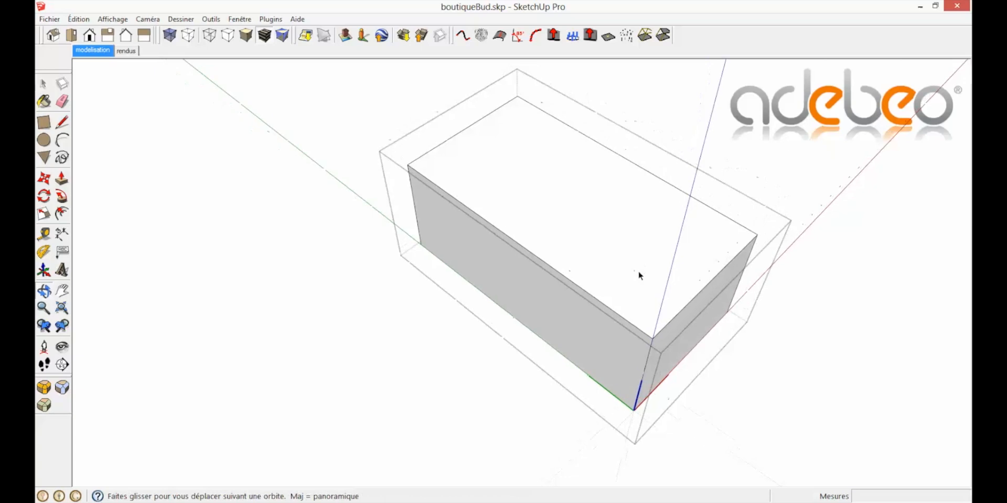
Copy the top face's short edge to the opposite end and divide the distance with /4 into four equal strips.
{"action": "left_click", "coordinate": [697, 295]}
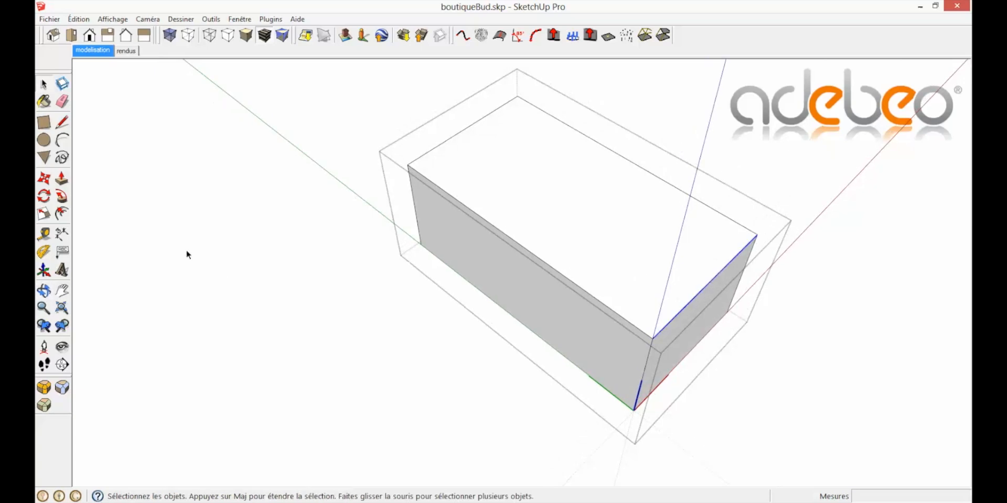
{"action": "left_click", "coordinate": [51, 179]}
{"action": "key", "text": "ctrl"}
{"action": "left_click", "coordinate": [653, 338]}
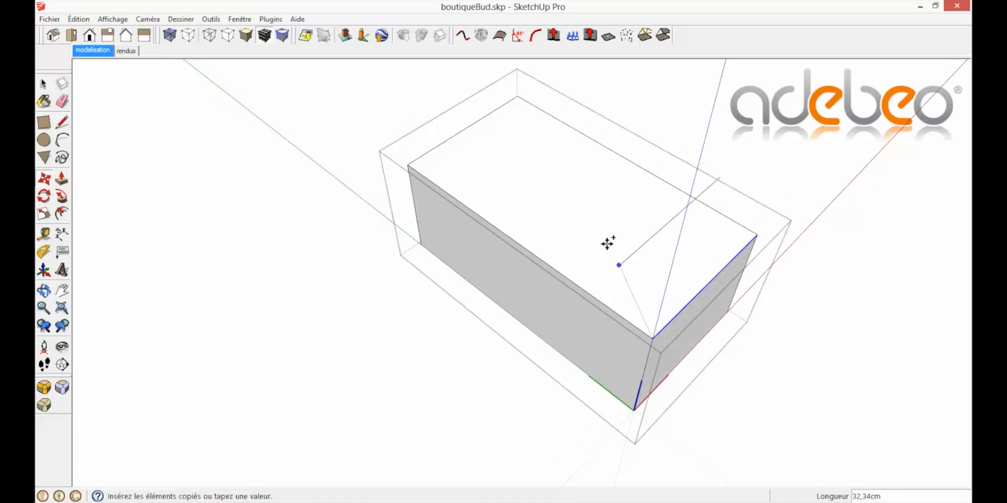
{"action": "left_click", "coordinate": [410, 165]}
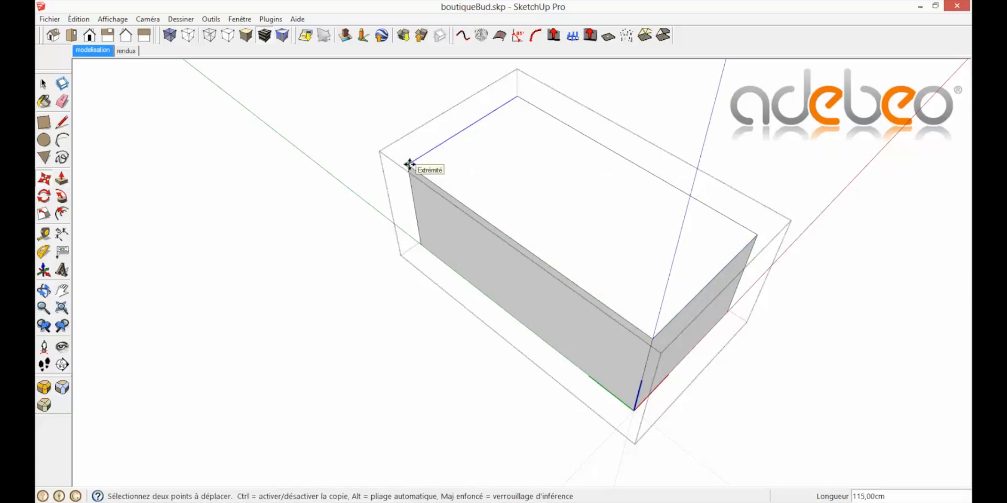
{"action": "key", "text": "Return"}
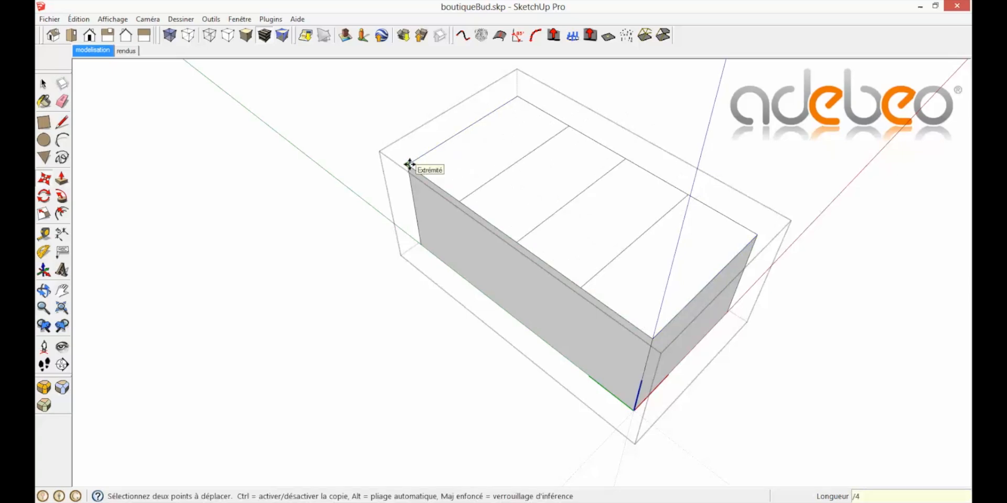
Erase the middle dividing line on the top face and raise the merged central section by 25 cm.
{"action": "left_click", "coordinate": [62, 101]}
{"action": "left_click", "coordinate": [530, 232]}
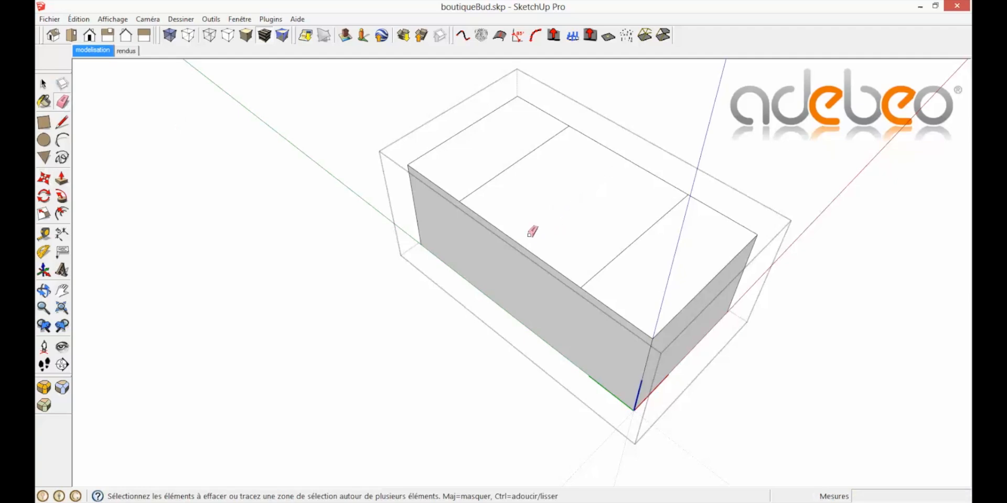
{"action": "left_click", "coordinate": [62, 179]}
{"action": "left_click", "coordinate": [577, 270]}
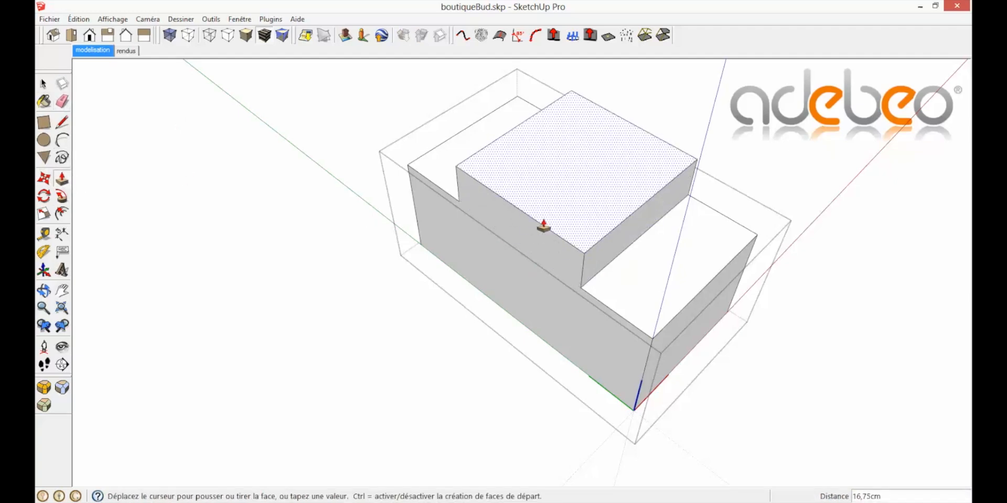
{"action": "key", "text": "Return"}
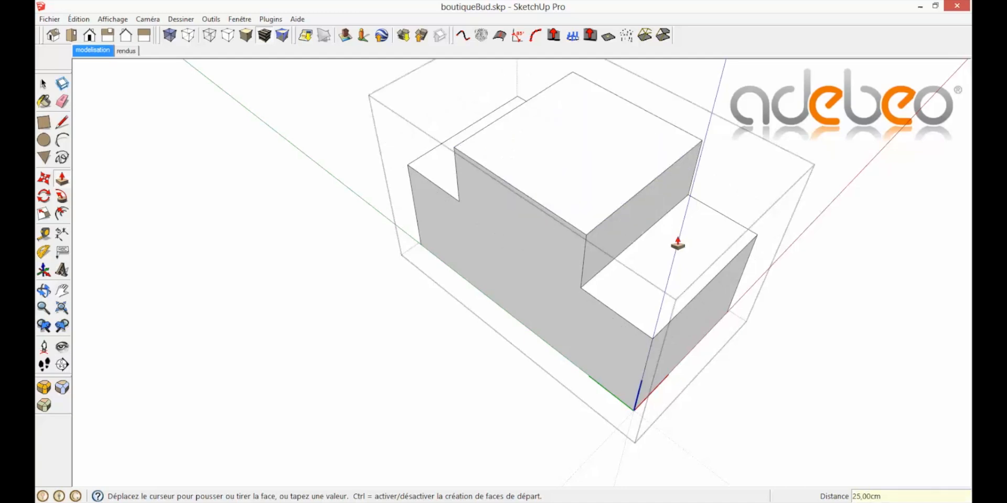
{"action": "key", "text": "space"}
Offset the outline of the box's underside inward to form a narrow border.
{"action": "middle_click_drag", "start_coordinate": [717, 334], "coordinate": [264, 219]}
{"action": "left_click", "coordinate": [61, 214]}
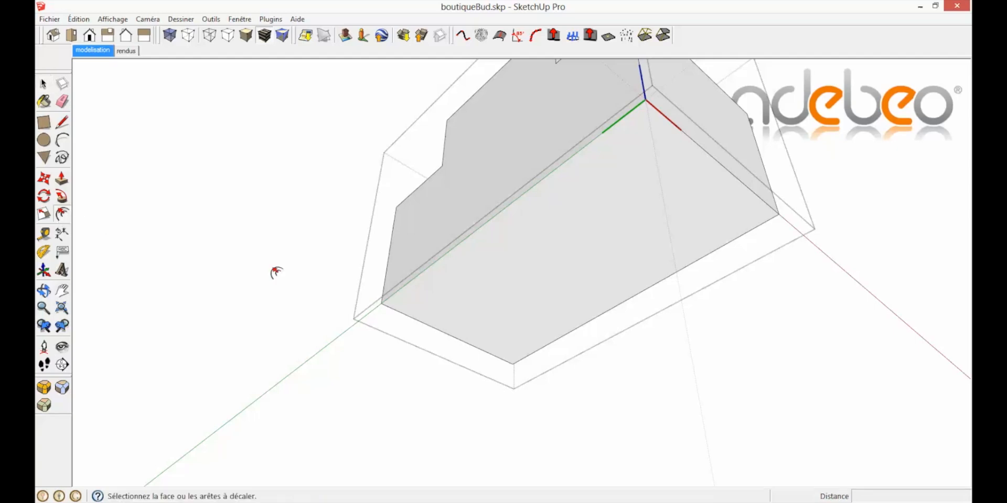
{"action": "left_click", "coordinate": [496, 265]}
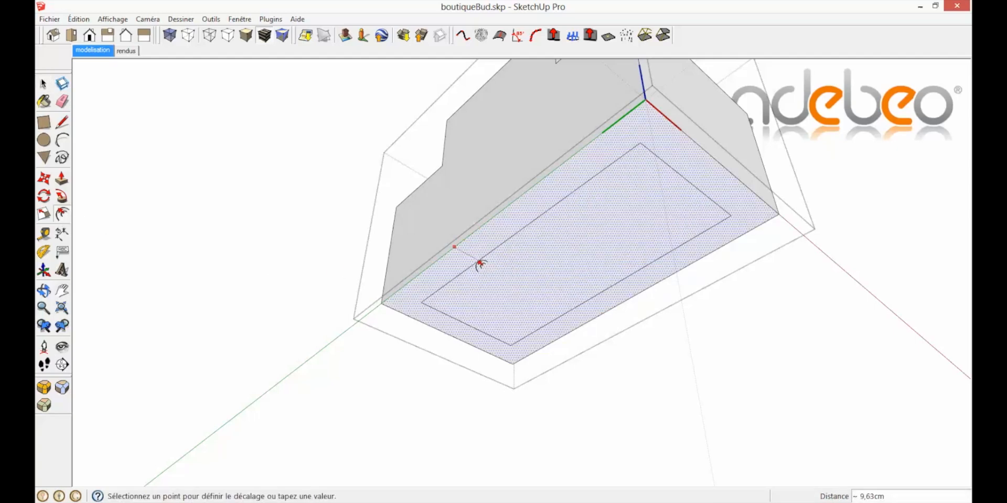
{"action": "left_click", "coordinate": [448, 266]}
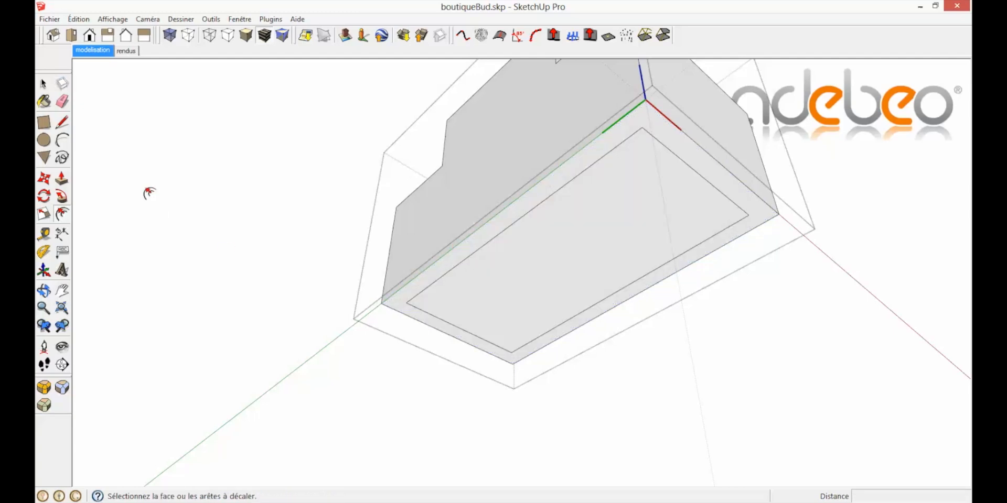
Push the underside's border face upward by 5 cm to leave a recessed plinth.
{"action": "left_click", "coordinate": [61, 179]}
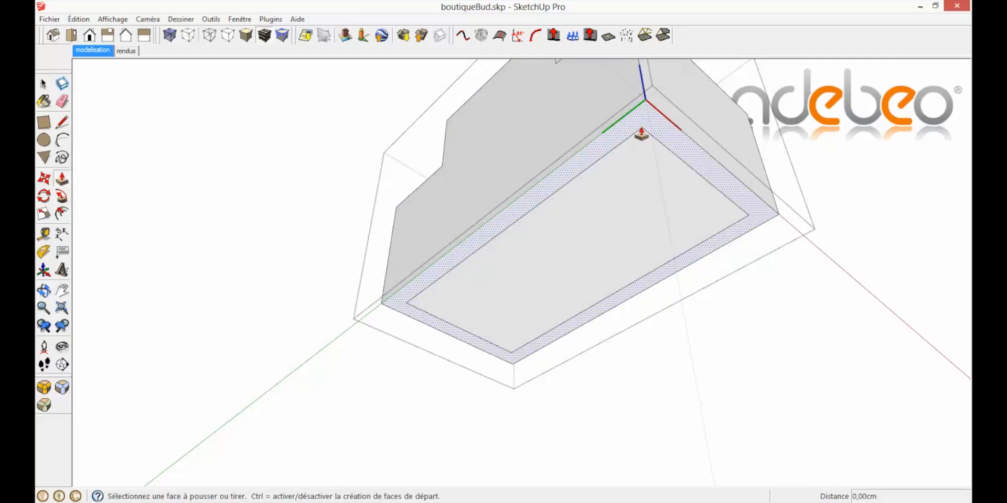
{"action": "left_click", "coordinate": [640, 131]}
{"action": "left_click", "coordinate": [639, 126]}
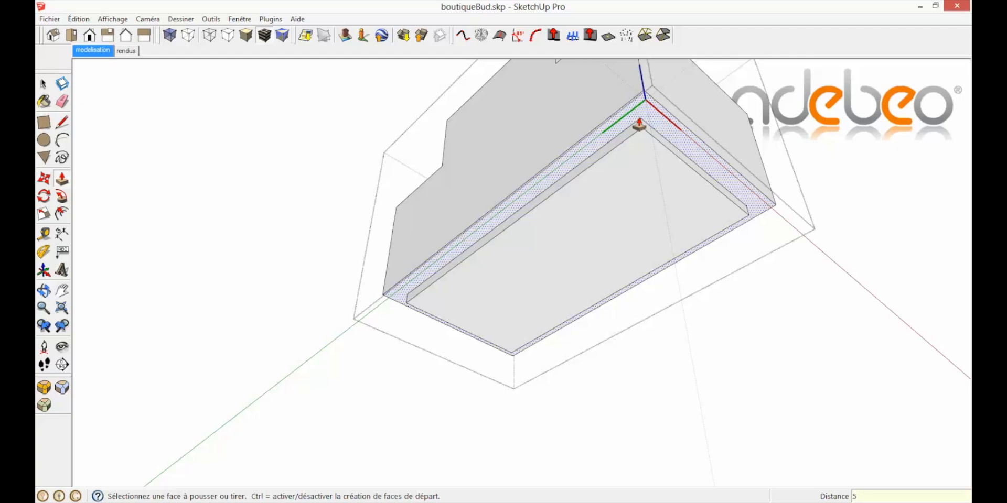
{"action": "key", "text": "Return"}
On the vitrine's long side, draw a 57.5 cm wide rectangle from the raised section's upper corner down to the bottom edge.
{"action": "middle_click_drag", "start_coordinate": [690, 189], "coordinate": [687, 383]}
{"action": "left_click", "coordinate": [46, 84]}
{"action": "left_click", "coordinate": [216, 162]}
{"action": "middle_click_drag", "start_coordinate": [463, 325], "coordinate": [469, 394]}
{"action": "middle_click_drag", "start_coordinate": [707, 325], "coordinate": [515, 260]}
{"action": "double_click", "coordinate": [559, 275]}
{"action": "left_click", "coordinate": [44, 125]}
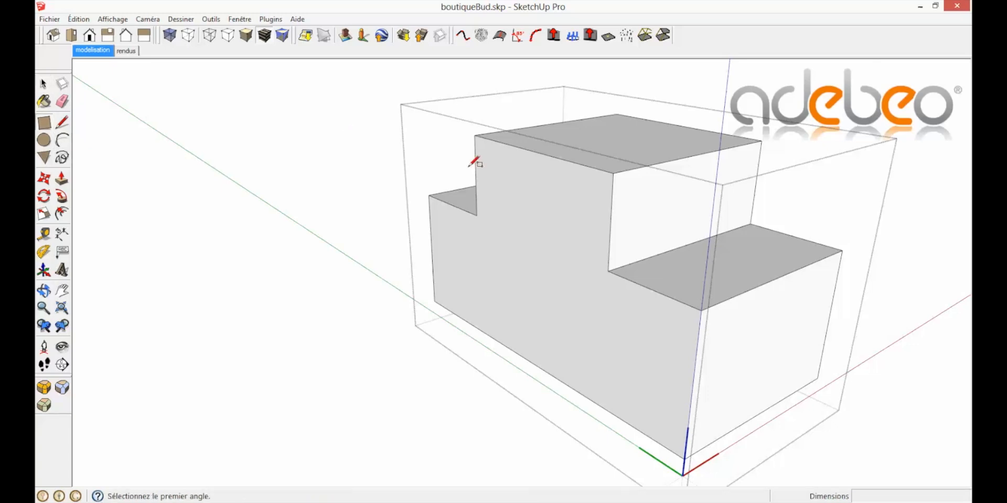
{"action": "left_click", "coordinate": [474, 135]}
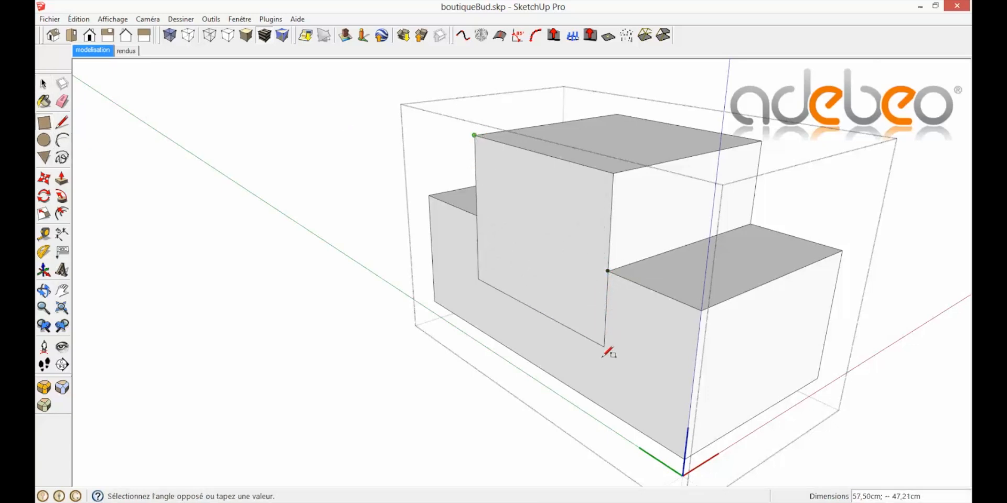
{"action": "left_click", "coordinate": [602, 406]}
Pull the new central rectangle on the long side outward by 4 cm.
{"action": "left_click", "coordinate": [62, 180]}
{"action": "left_click", "coordinate": [522, 292]}
{"action": "left_click", "coordinate": [518, 293]}
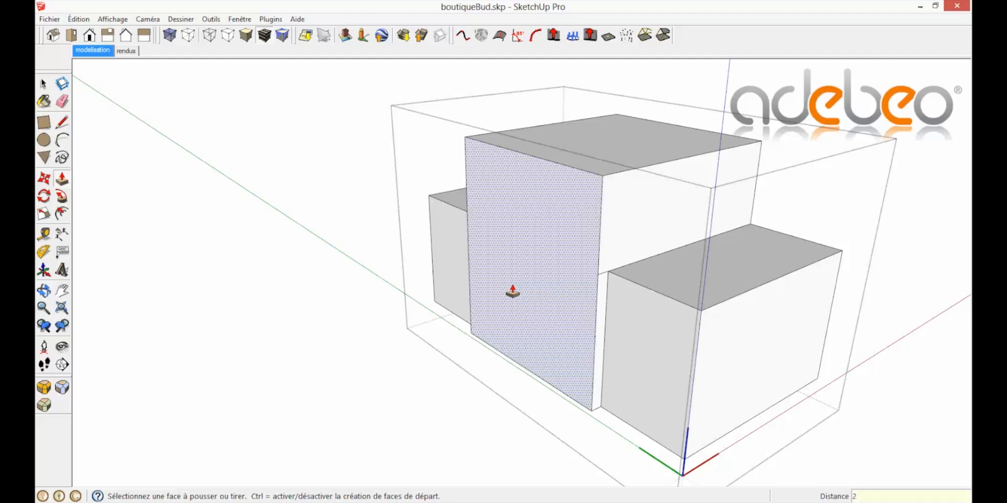
{"action": "left_click", "coordinate": [512, 292]}
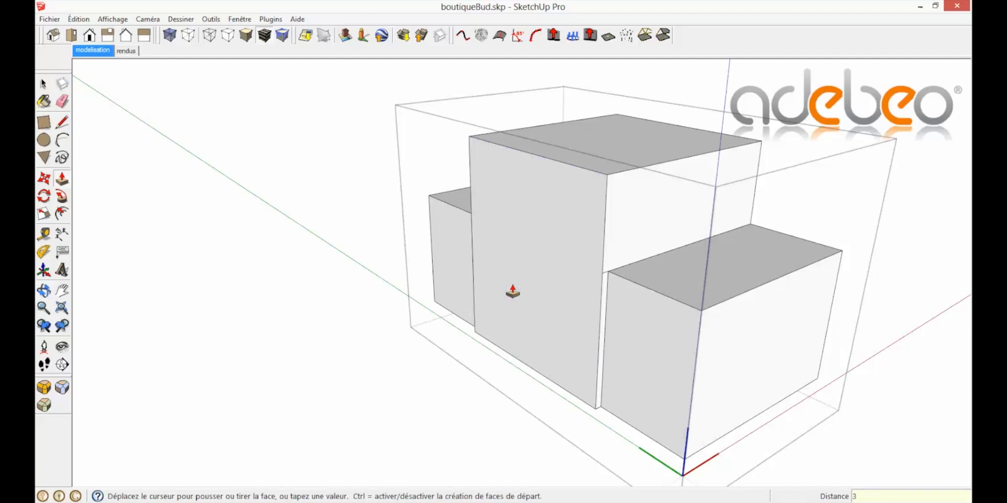
{"action": "type", "text": "4cm"}
{"action": "key", "text": "Return"}
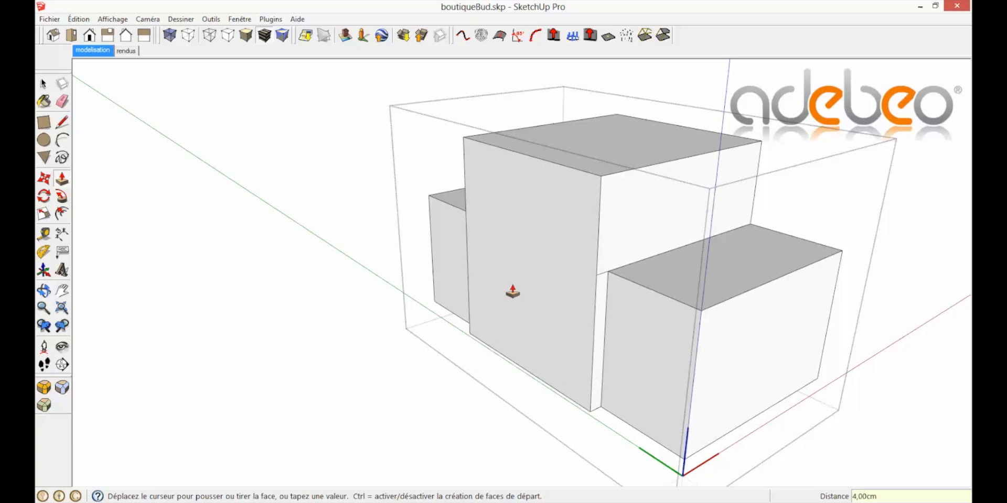
Erase the stray edge on the side of the projecting central section, beside the lower block's top corner.
{"action": "scroll", "coordinate": [608, 283], "scroll_direction": "up", "scroll_amount": 5}
{"action": "key", "text": "e"}
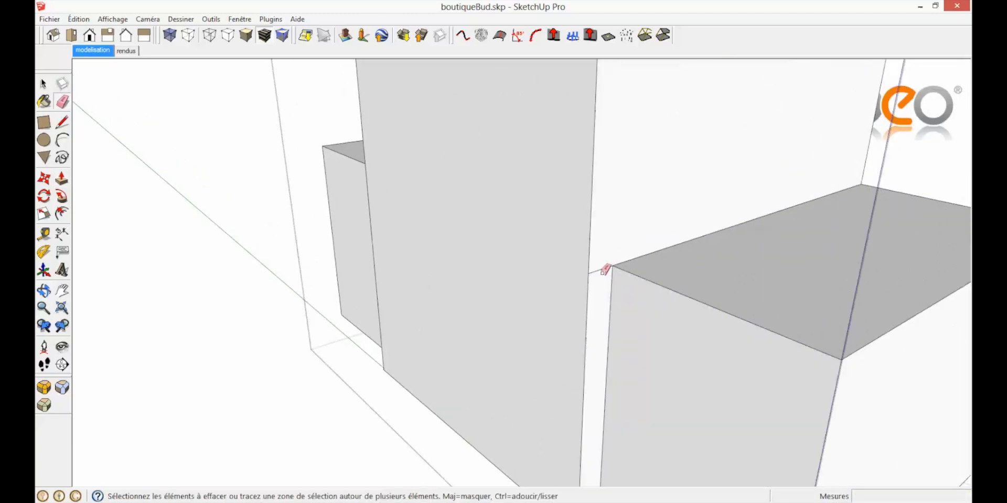
{"action": "middle_click_drag", "start_coordinate": [556, 266], "coordinate": [829, 251]}
{"action": "scroll", "coordinate": [943, 240], "scroll_direction": "down", "scroll_amount": 5}
{"action": "mouse_move", "coordinate": [890, 285]}
{"action": "middle_mouse_down"}
{"action": "mouse_move", "coordinate": [735, 288]}
{"action": "mouse_move", "coordinate": [745, 353]}
{"action": "mouse_move", "coordinate": [596, 344]}
{"action": "middle_mouse_up"}
{"action": "key", "text": "space"}
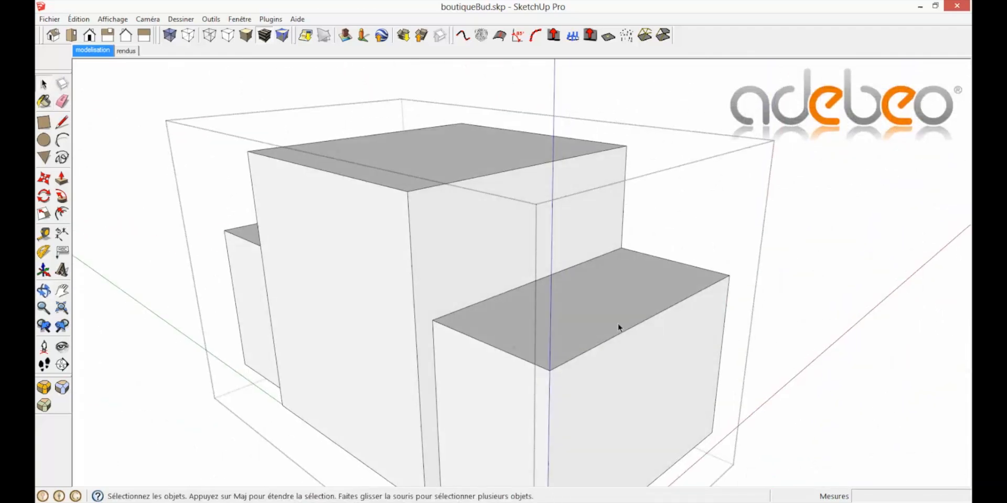
Offset the two outer top edges of the lower end block inward by 4 mm.
{"action": "mouse_move", "coordinate": [583, 297]}
{"action": "middle_mouse_down"}
{"action": "mouse_move", "coordinate": [489, 395]}
{"action": "mouse_move", "coordinate": [476, 386]}
{"action": "mouse_move", "coordinate": [506, 389]}
{"action": "mouse_move", "coordinate": [549, 340]}
{"action": "middle_mouse_up"}
{"action": "scroll", "coordinate": [548, 340], "scroll_direction": "up", "scroll_amount": 3}
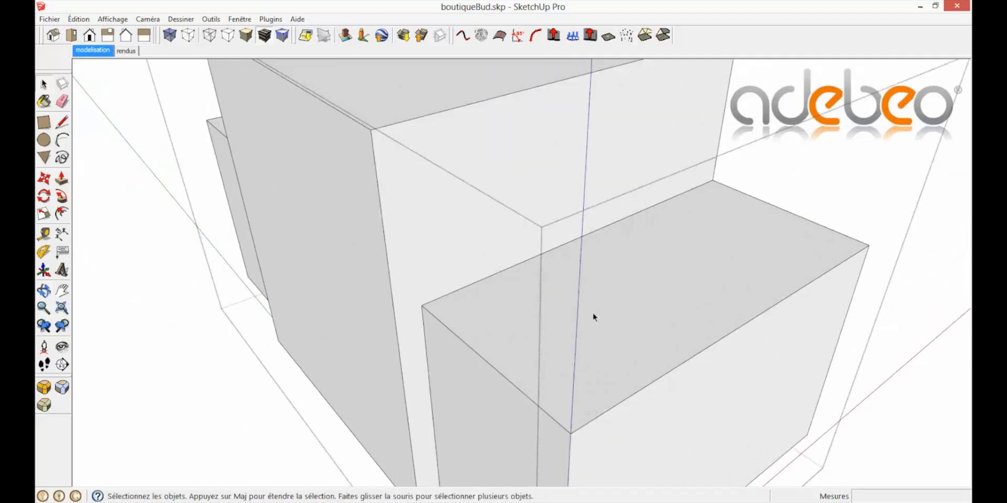
{"action": "double_click", "coordinate": [629, 309]}
{"action": "left_click", "coordinate": [603, 412]}
{"action": "left_click", "coordinate": [538, 410], "text": "shift"}
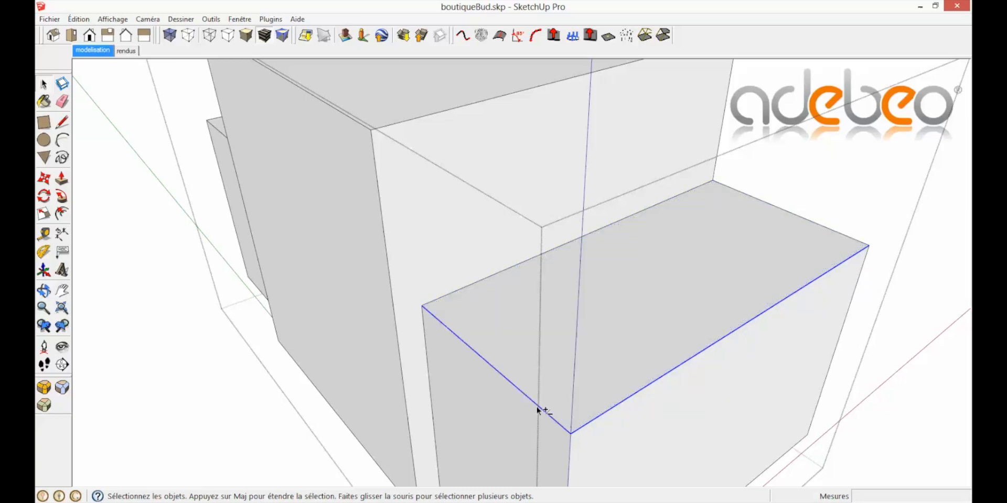
{"action": "left_click", "coordinate": [62, 214]}
{"action": "left_click", "coordinate": [425, 309]}
{"action": "left_click", "coordinate": [438, 310]}
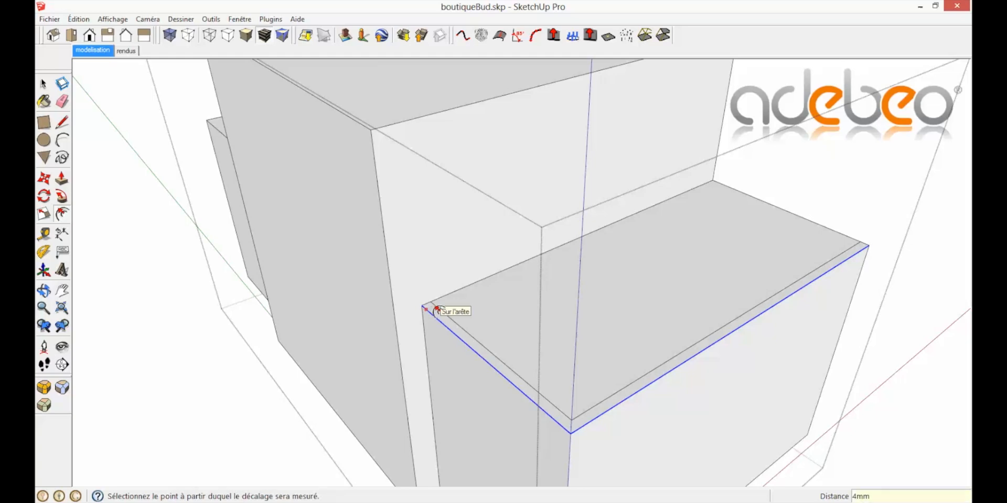
Offset the two outer top edges of the opposite lower block inward by the same distance.
{"action": "middle_click_drag", "start_coordinate": [338, 183], "coordinate": [627, 227]}
{"action": "key", "text": "space"}
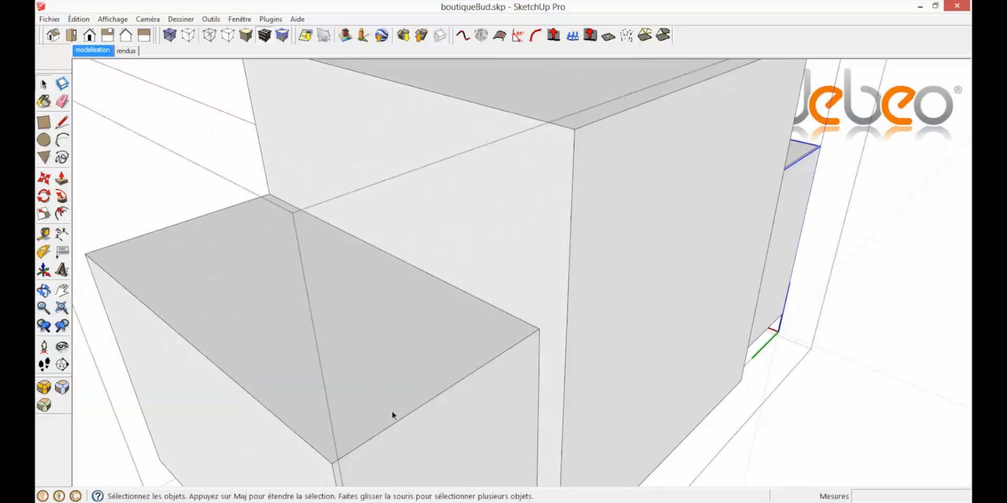
{"action": "left_click", "coordinate": [361, 442]}
{"action": "left_click", "coordinate": [312, 449], "text": "shift"}
{"action": "left_click", "coordinate": [63, 215]}
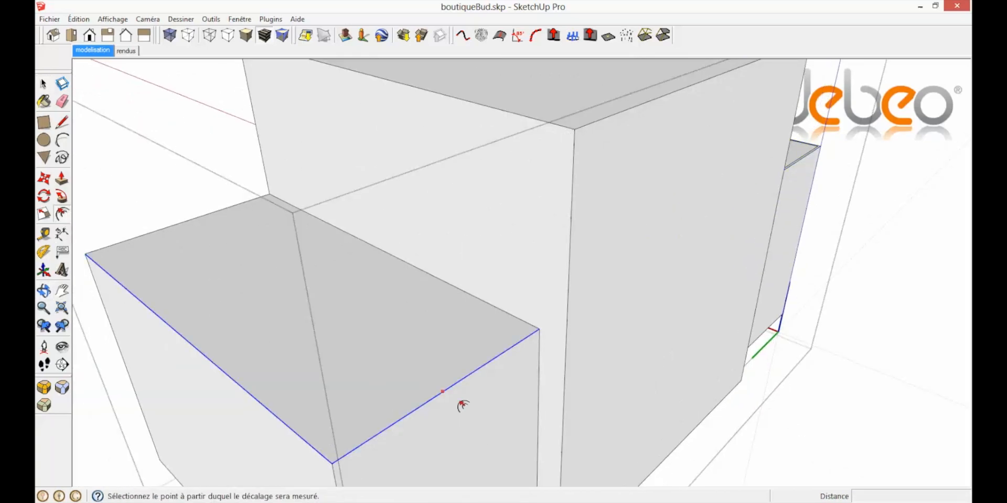
Draw a 25 cm vertical line from the inset corner of this lower block up to the raised section's top edge.
{"action": "key", "text": "l"}
{"action": "scroll", "coordinate": [537, 309], "scroll_direction": "up", "scroll_amount": 4}
{"action": "left_click", "coordinate": [540, 338]}
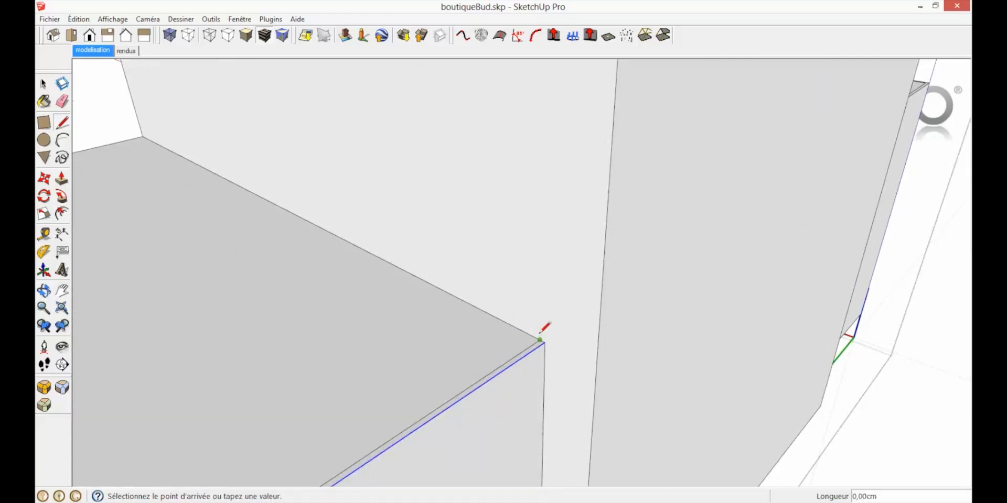
{"action": "scroll", "coordinate": [540, 334], "scroll_direction": "down", "scroll_amount": 3}
{"action": "left_click", "coordinate": [548, 70]}
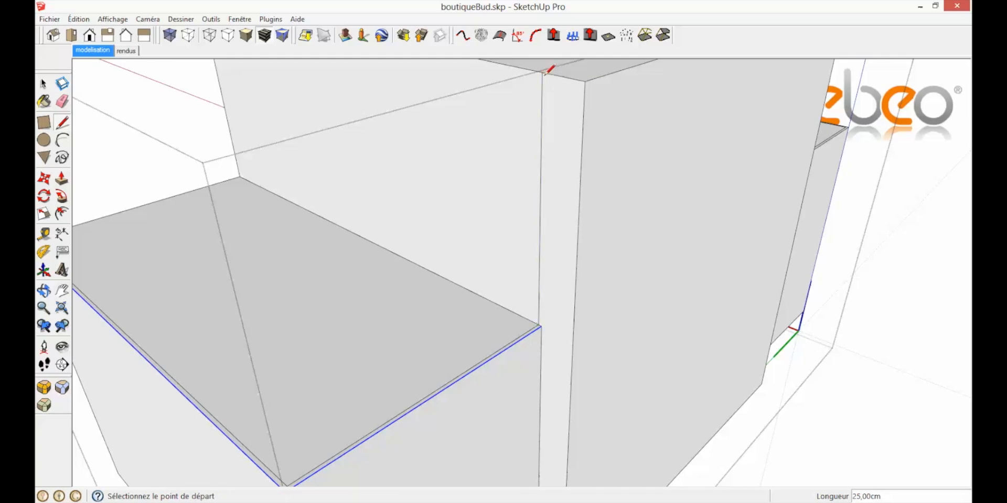
Continue the inset outline with a 57.5 cm line across the raised section's top and down to the other lower block's inset corner.
{"action": "scroll", "coordinate": [564, 164], "scroll_direction": "down", "scroll_amount": 3}
{"action": "left_click", "coordinate": [466, 189]}
{"action": "middle_click_drag", "start_coordinate": [495, 219], "coordinate": [37, 374]}
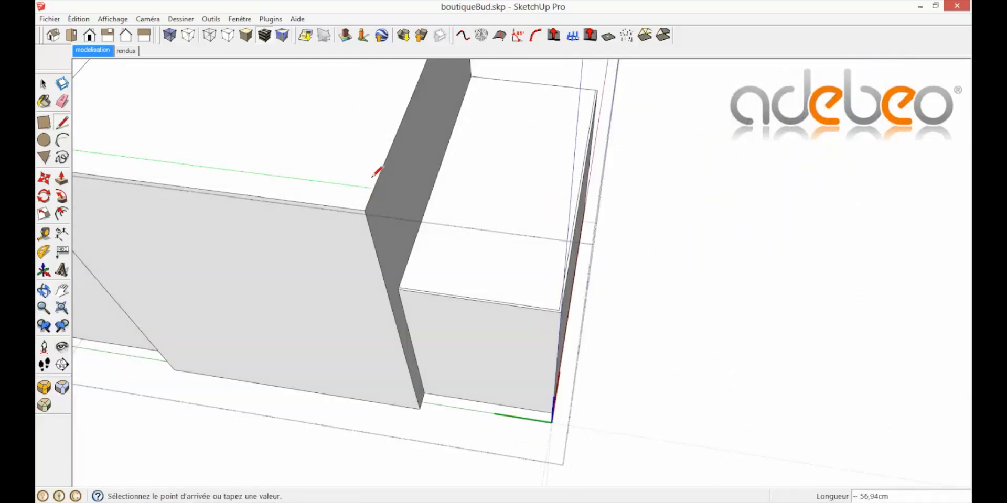
{"action": "left_click", "coordinate": [374, 188]}
{"action": "left_click", "coordinate": [402, 279]}
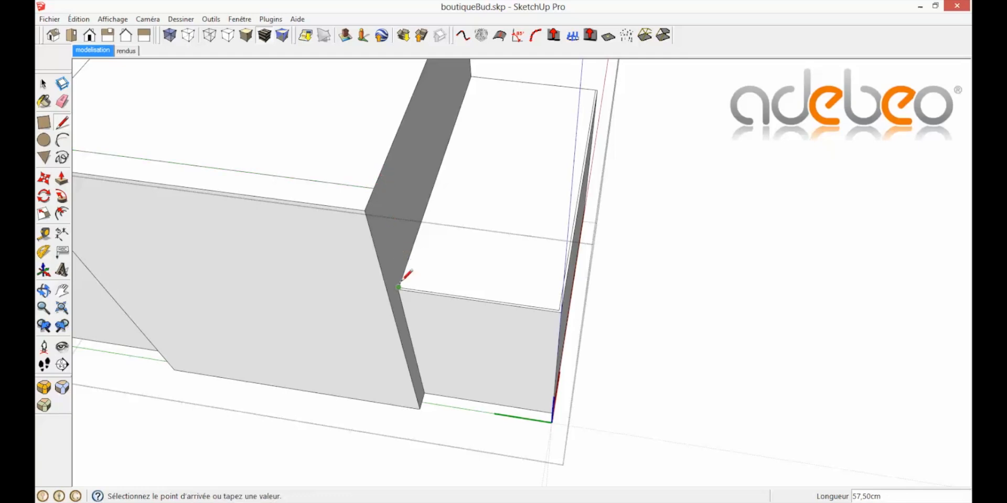
{"action": "left_click", "coordinate": [375, 189]}
Pull the inset top face of the lower block upward by 0.8 cm.
{"action": "middle_click_drag", "start_coordinate": [469, 306], "coordinate": [429, 235]}
{"action": "key", "text": "space"}
{"action": "scroll", "coordinate": [429, 235], "scroll_direction": "up", "scroll_amount": 3}
{"action": "key", "text": "p"}
{"action": "left_click_drag", "start_coordinate": [444, 216], "coordinate": [437, 207]}
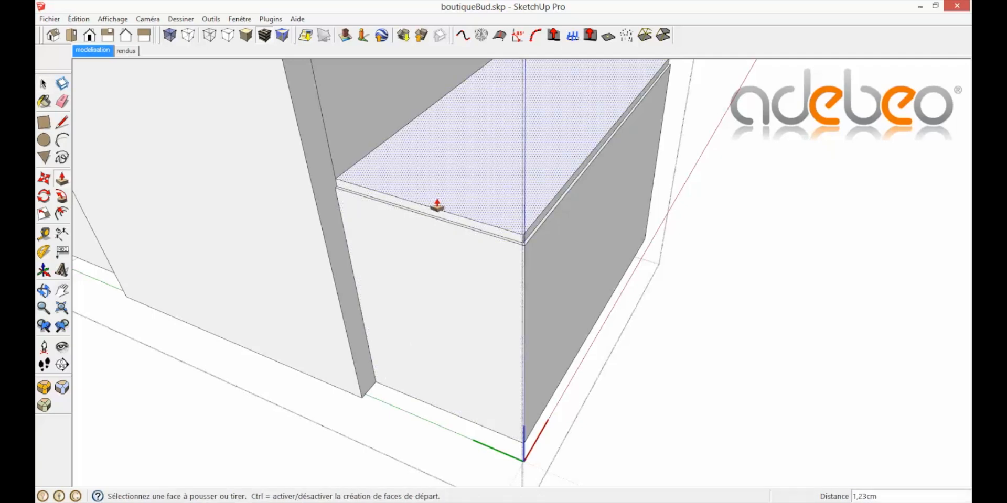
{"action": "key", "text": "Return"}
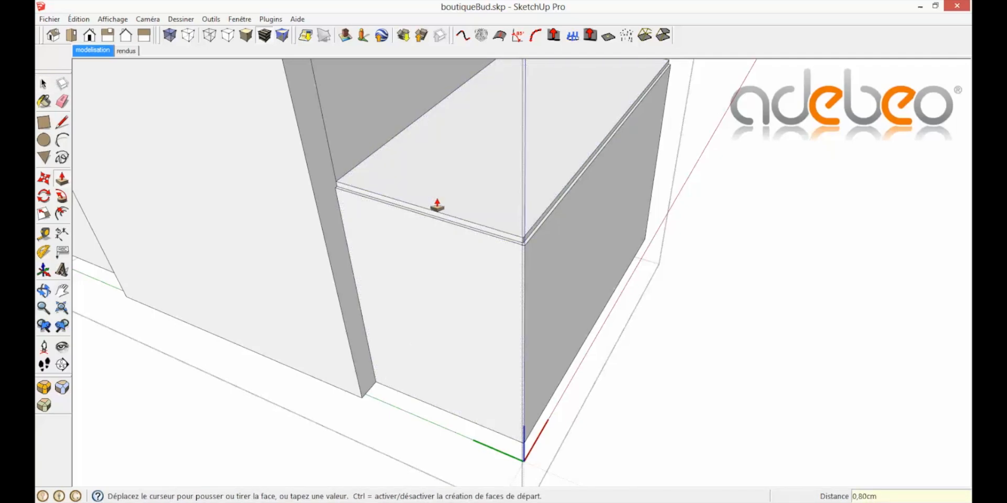
Repeat the 0.8 cm pull on the raised section's inset faces and the opposite lower block's top.
{"action": "double_click", "coordinate": [362, 149]}
{"action": "middle_click_drag", "start_coordinate": [401, 253], "coordinate": [489, 422], "text": "shift"}
{"action": "middle_click_drag", "start_coordinate": [342, 233], "coordinate": [483, 150]}
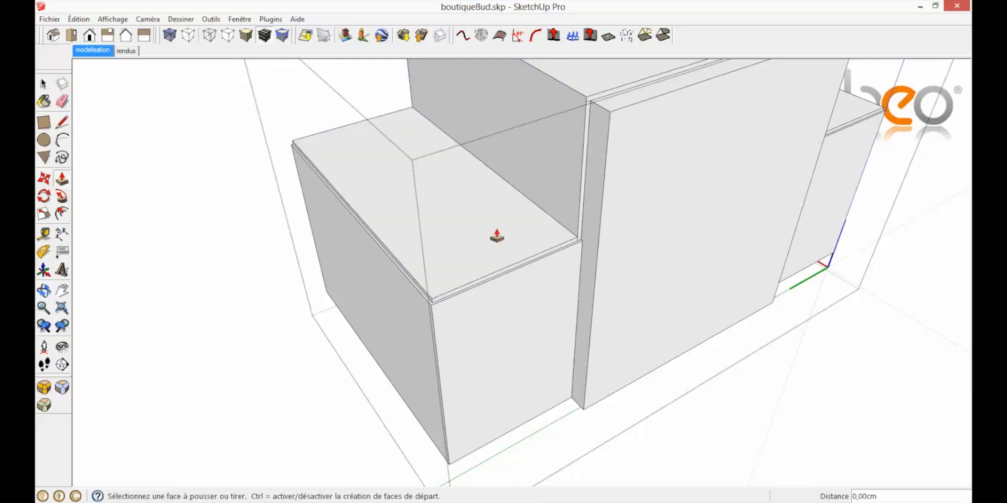
Erase the stray short edges where the thickened faces meet, at the first lower block's inner corner and the raised section's upper corner.
{"action": "scroll", "coordinate": [692, 213], "scroll_direction": "up", "scroll_amount": 3}
{"action": "scroll", "coordinate": [682, 213], "scroll_direction": "up", "scroll_amount": 2}
{"action": "key", "text": "e"}
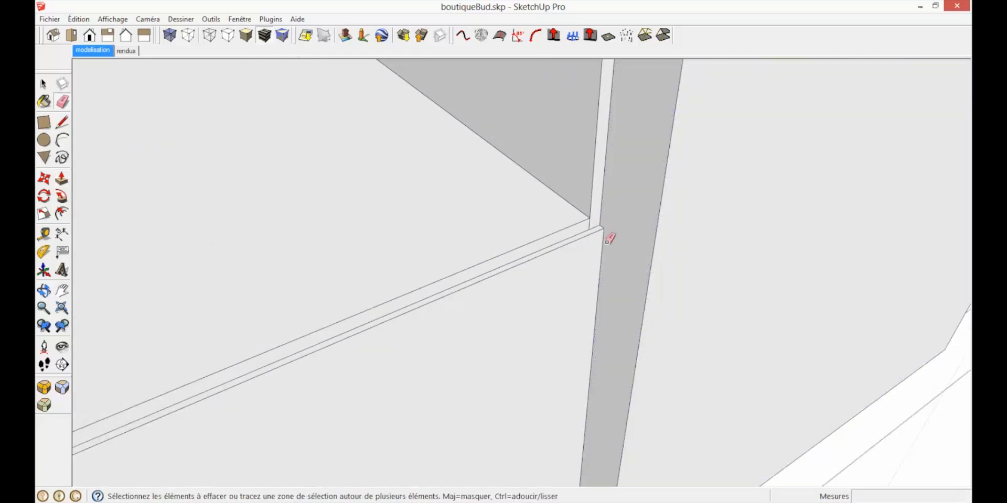
{"action": "scroll", "coordinate": [603, 230], "scroll_direction": "up", "scroll_amount": 3}
{"action": "scroll", "coordinate": [589, 214], "scroll_direction": "down", "scroll_amount": 4}
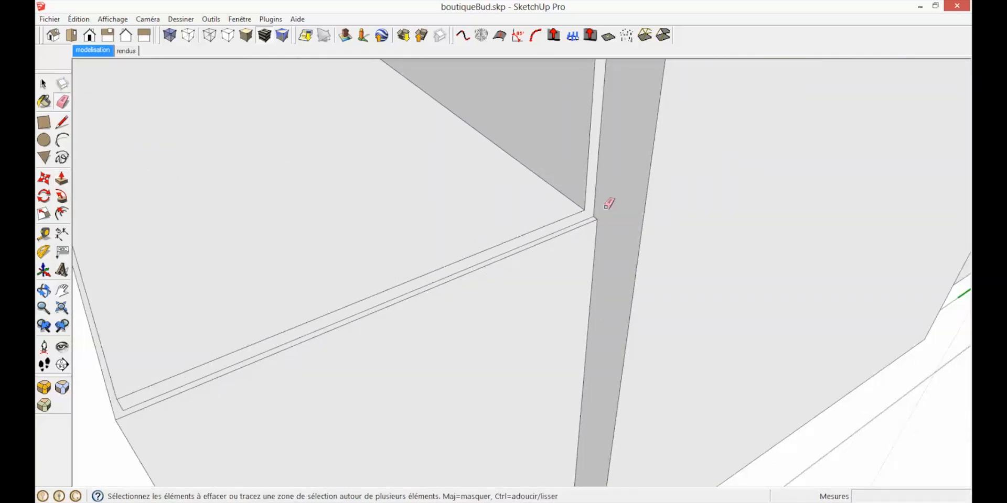
{"action": "middle_click_drag", "start_coordinate": [638, 191], "coordinate": [602, 387], "text": "shift"}
{"action": "middle_click_drag", "start_coordinate": [583, 275], "coordinate": [550, 435], "text": "shift"}
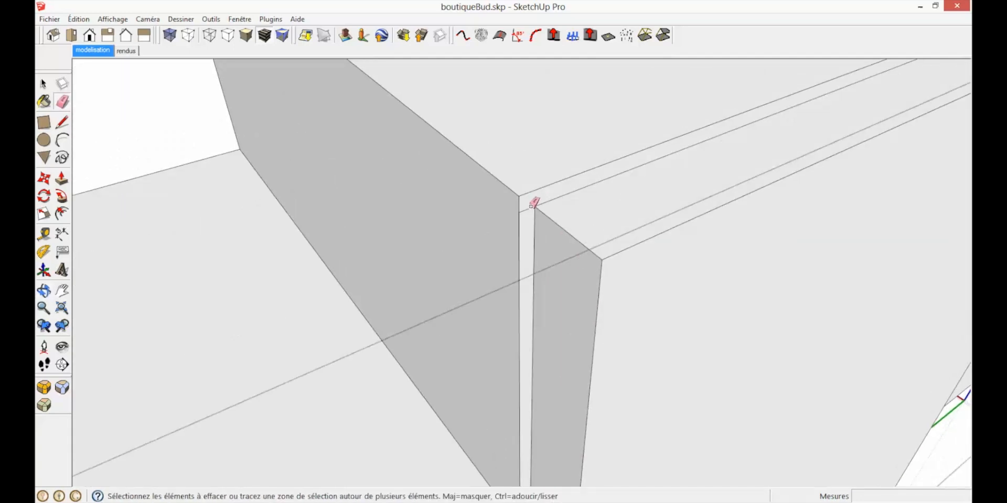
{"action": "scroll", "coordinate": [589, 231], "scroll_direction": "down", "scroll_amount": 2}
Erase the remaining stray edges at the corner junctions on the other end of the vitrine.
{"action": "middle_click_drag", "start_coordinate": [656, 191], "coordinate": [357, 270]}
{"action": "middle_click_drag", "start_coordinate": [619, 178], "coordinate": [283, 176]}
{"action": "scroll", "coordinate": [506, 99], "scroll_direction": "up", "scroll_amount": 2}
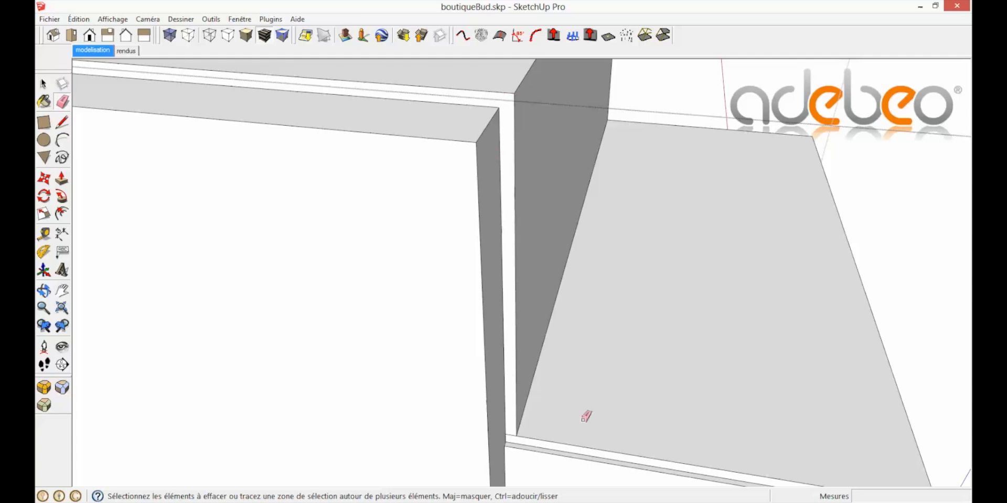
{"action": "middle_click_drag", "start_coordinate": [590, 431], "coordinate": [558, 336], "text": "shift"}
{"action": "scroll", "coordinate": [497, 339], "scroll_direction": "up", "scroll_amount": 3}
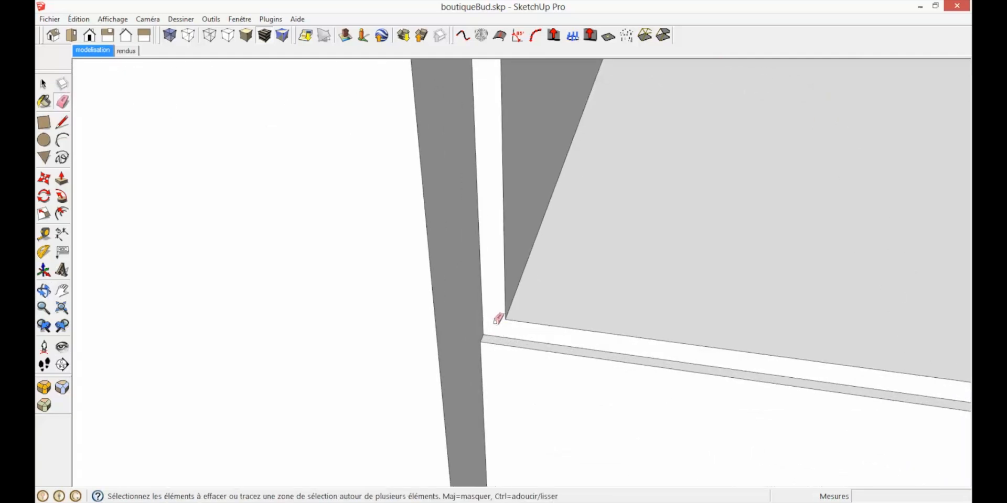
{"action": "scroll", "coordinate": [497, 325], "scroll_direction": "down", "scroll_amount": 5}
{"action": "middle_click_drag", "start_coordinate": [630, 283], "coordinate": [601, 245]}
{"action": "middle_click_drag", "start_coordinate": [527, 266], "coordinate": [567, 281]}
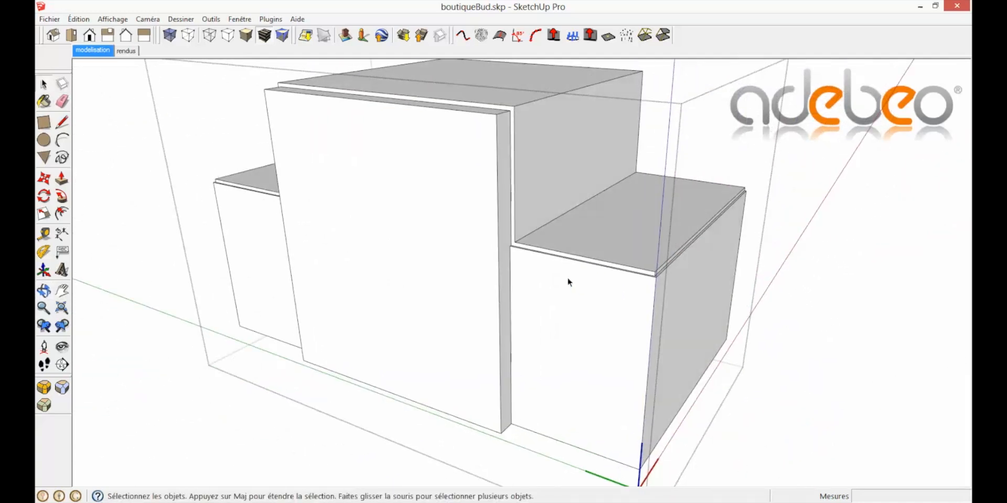
Select the whole stepped base geometry inside the component and make it a group.
{"action": "left_click", "coordinate": [849, 413]}
{"action": "middle_click_drag", "start_coordinate": [663, 275], "coordinate": [588, 307]}
{"action": "double_click", "coordinate": [559, 320]}
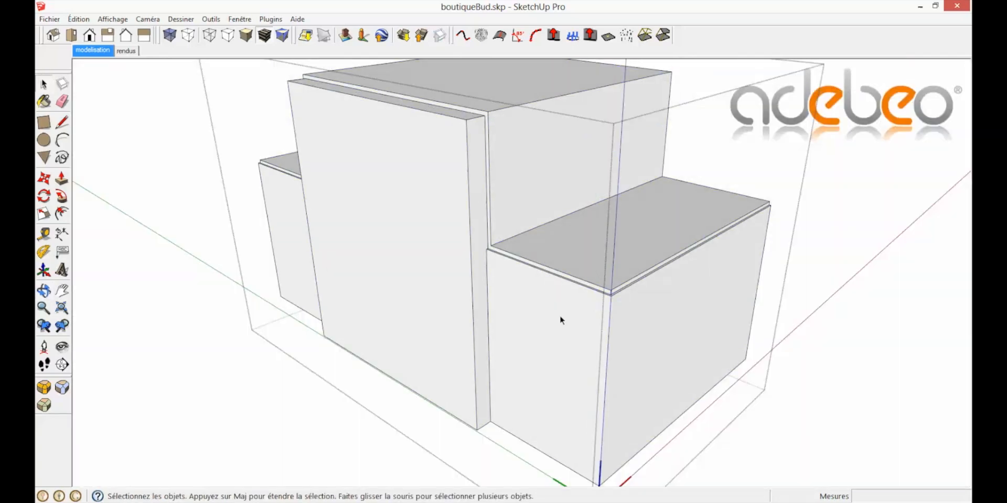
{"action": "triple_click", "coordinate": [559, 315]}
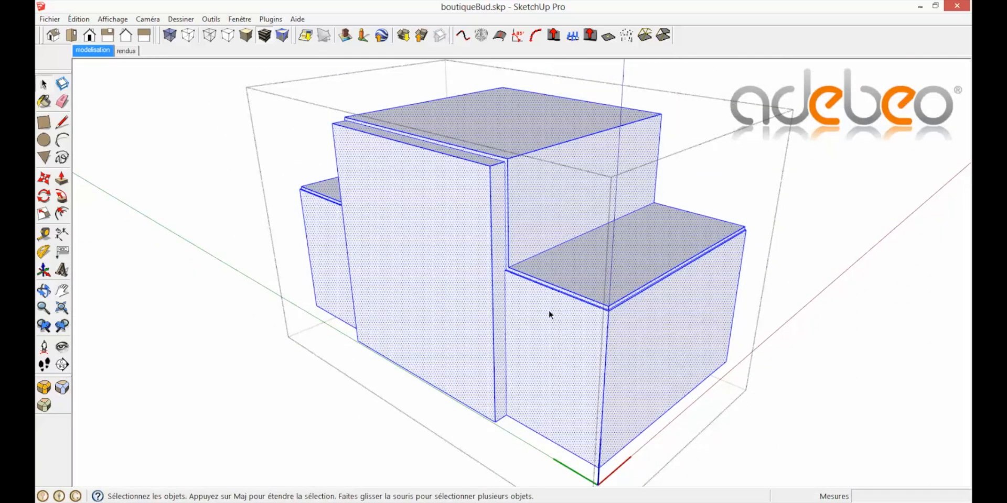
{"action": "right_click", "coordinate": [490, 205]}
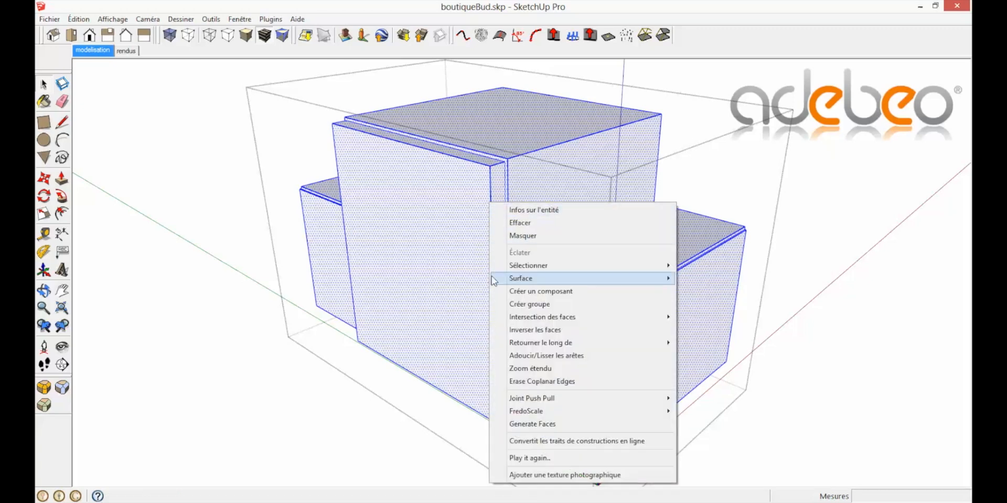
{"action": "left_click", "coordinate": [521, 302]}
Draw a horizontal rectangle over the vitrine from a lower block's outer top corner to the diagonally opposite corner.
{"action": "left_click", "coordinate": [45, 122]}
{"action": "middle_click_drag", "start_coordinate": [502, 243], "coordinate": [674, 321]}
{"action": "scroll", "coordinate": [286, 315], "scroll_direction": "up", "scroll_amount": 5}
{"action": "scroll", "coordinate": [285, 317], "scroll_direction": "up", "scroll_amount": 3}
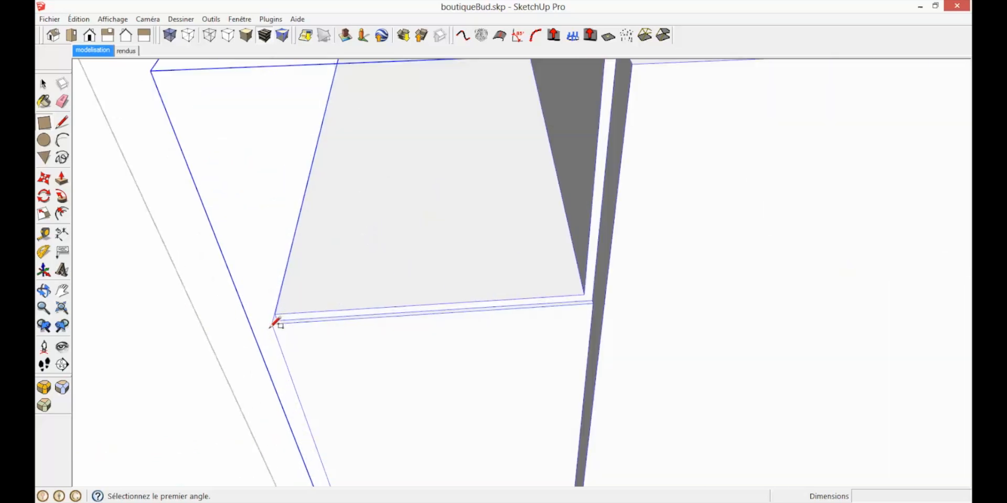
{"action": "left_click", "coordinate": [273, 322]}
{"action": "scroll", "coordinate": [355, 317], "scroll_direction": "down", "scroll_amount": 6}
{"action": "middle_click_drag", "start_coordinate": [355, 317], "coordinate": [452, 279]}
{"action": "scroll", "coordinate": [561, 286], "scroll_direction": "up", "scroll_amount": 8}
{"action": "left_click", "coordinate": [619, 278]}
{"action": "scroll", "coordinate": [570, 285], "scroll_direction": "down", "scroll_amount": 8}
{"action": "middle_click_drag", "start_coordinate": [386, 299], "coordinate": [502, 283]}
Pull the new rectangle upward into a box that encloses the raised section.
{"action": "key", "text": "o"}
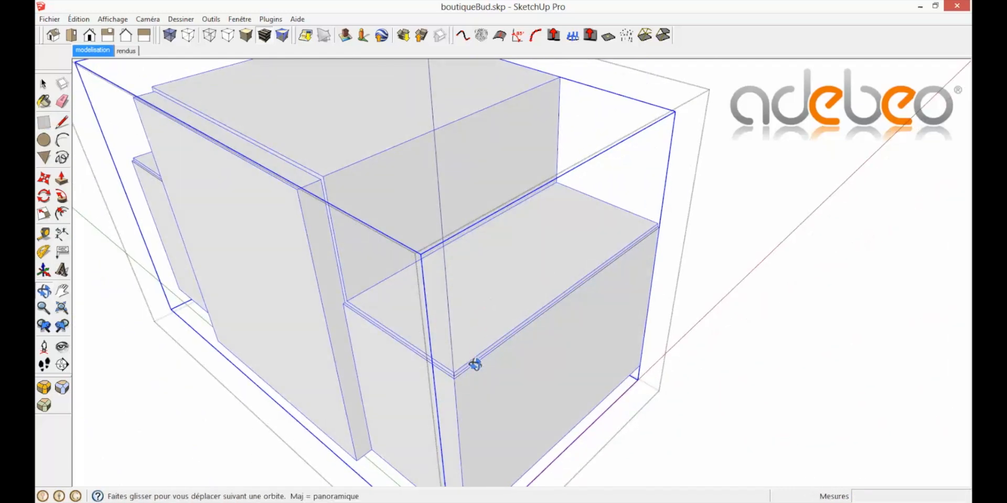
{"action": "key", "text": "p"}
{"action": "left_click", "coordinate": [473, 368]}
{"action": "left_click", "coordinate": [384, 226]}
{"action": "key", "text": "Return"}
Select all the geometry of the upper box and make it a separate group.
{"action": "scroll", "coordinate": [249, 284], "scroll_direction": "down", "scroll_amount": 3}
{"action": "middle_click_drag", "start_coordinate": [365, 282], "coordinate": [420, 231]}
{"action": "key", "text": "space"}
{"action": "scroll", "coordinate": [312, 243], "scroll_direction": "up", "scroll_amount": 2}
{"action": "scroll", "coordinate": [313, 243], "scroll_direction": "up", "scroll_amount": 2}
{"action": "left_click", "coordinate": [440, 219]}
{"action": "triple_click", "coordinate": [439, 221]}
{"action": "right_click", "coordinate": [439, 221]}
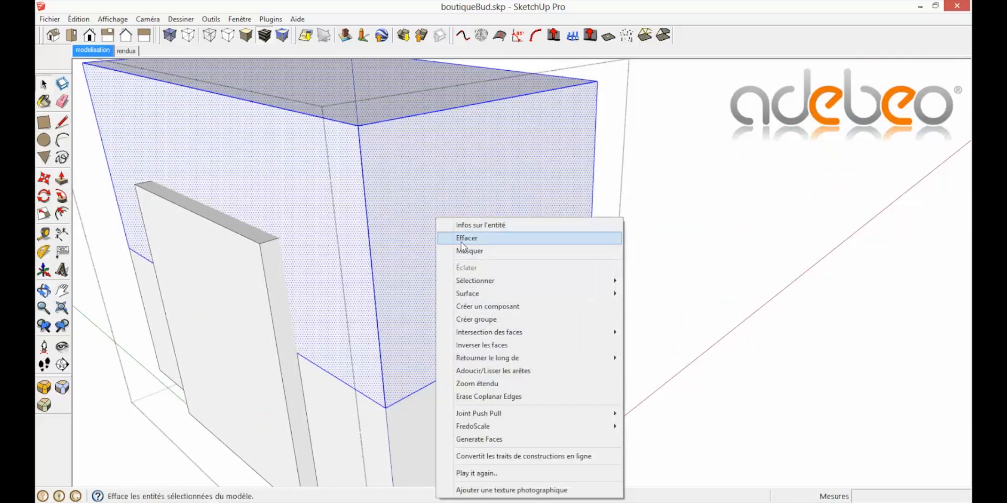
{"action": "left_click", "coordinate": [486, 319]}
Delete the bottom face of the upper box so it is open underneath.
{"action": "middle_click_drag", "start_coordinate": [433, 262], "coordinate": [407, 227]}
{"action": "left_click", "coordinate": [399, 253]}
{"action": "key", "text": "Delete"}
Select all the box geometry, then remove the side faces and the open base's bottom edges from the selection.
{"action": "middle_click_drag", "start_coordinate": [367, 230], "coordinate": [371, 253]}
{"action": "left_click", "coordinate": [370, 247]}
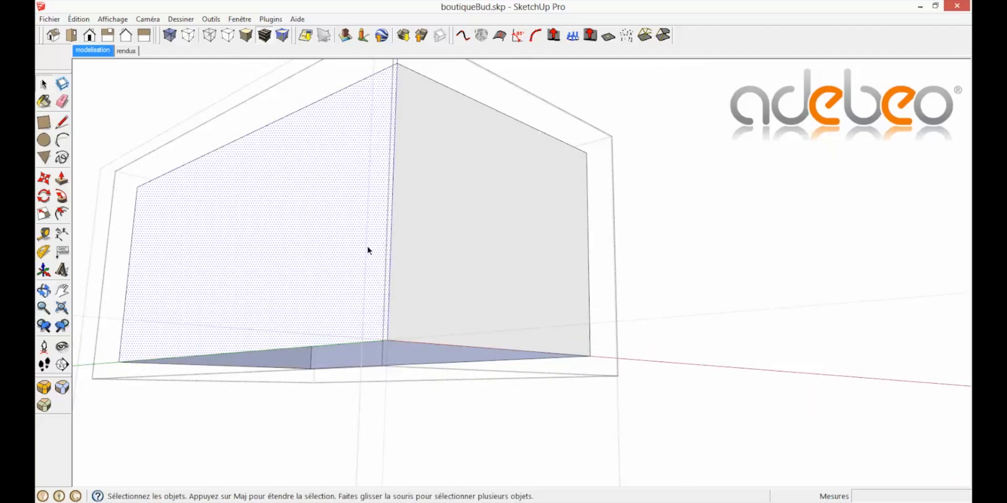
{"action": "key", "text": "ctrl+a"}
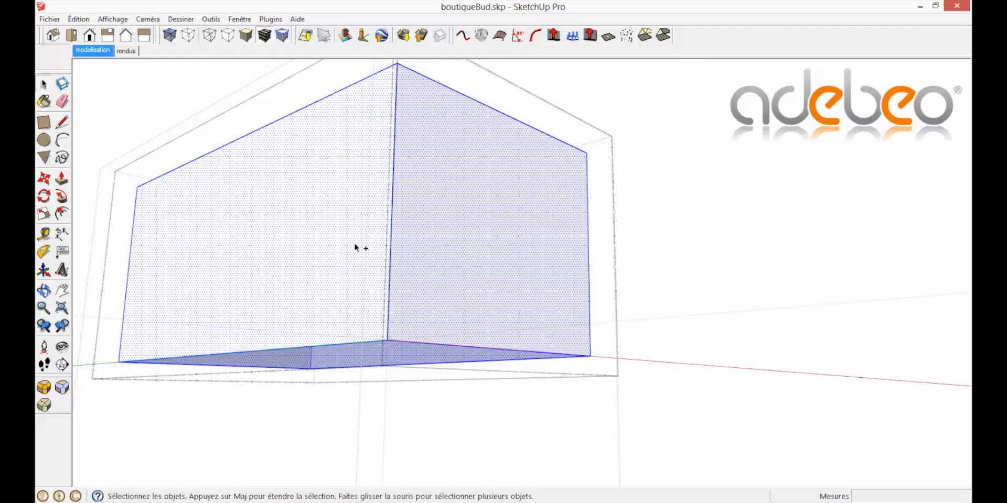
{"action": "left_click", "coordinate": [341, 315], "text": "ctrl+shift"}
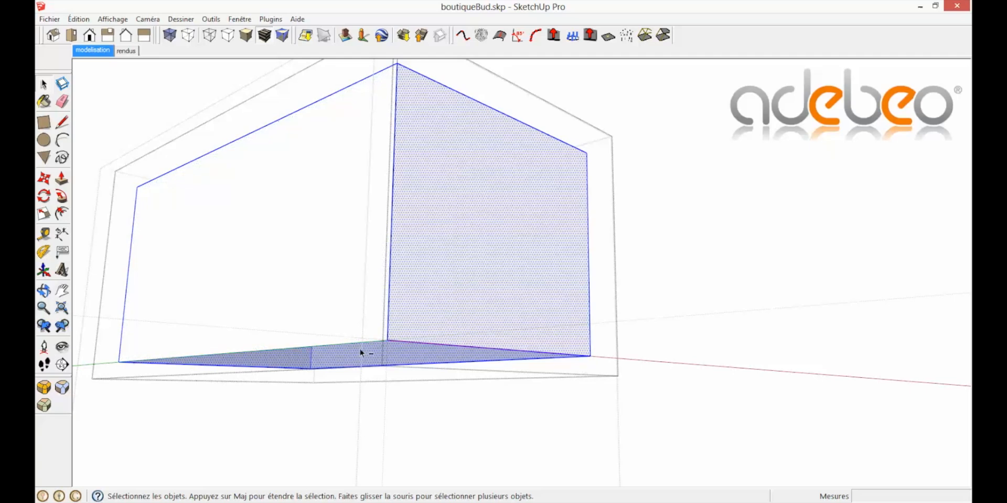
{"action": "left_click", "coordinate": [433, 342], "text": "ctrl+shift"}
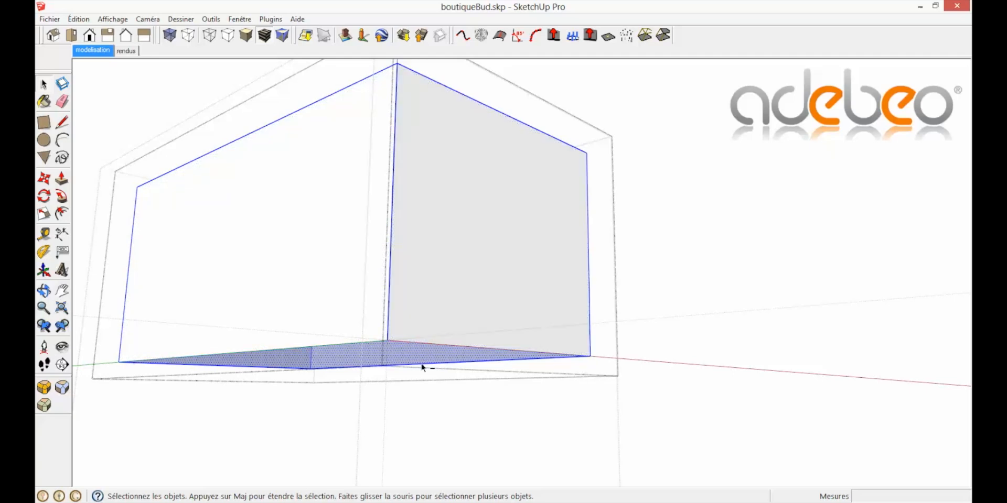
{"action": "left_click", "coordinate": [418, 358], "text": "ctrl+shift"}
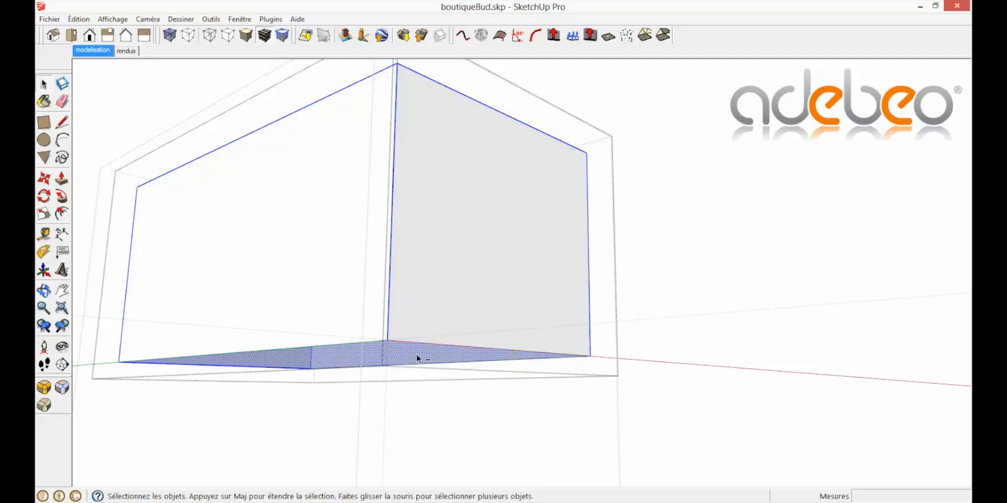
{"action": "left_click", "coordinate": [283, 368], "text": "ctrl+shift"}
{"action": "middle_click_drag", "start_coordinate": [226, 307], "coordinate": [327, 291]}
{"action": "key", "text": "shift+z"}
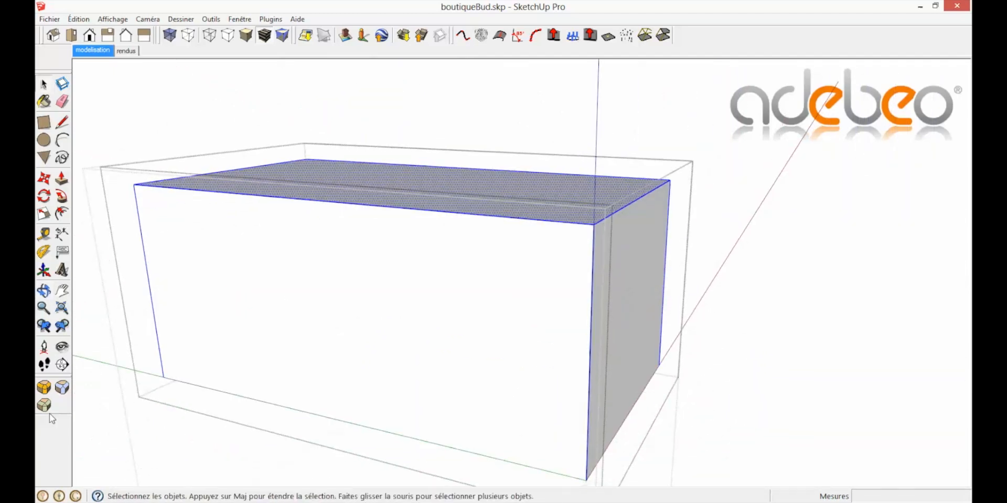
Bevel the selected edges of the upper box with an offset of 4 mm.
{"action": "left_click", "coordinate": [44, 406]}
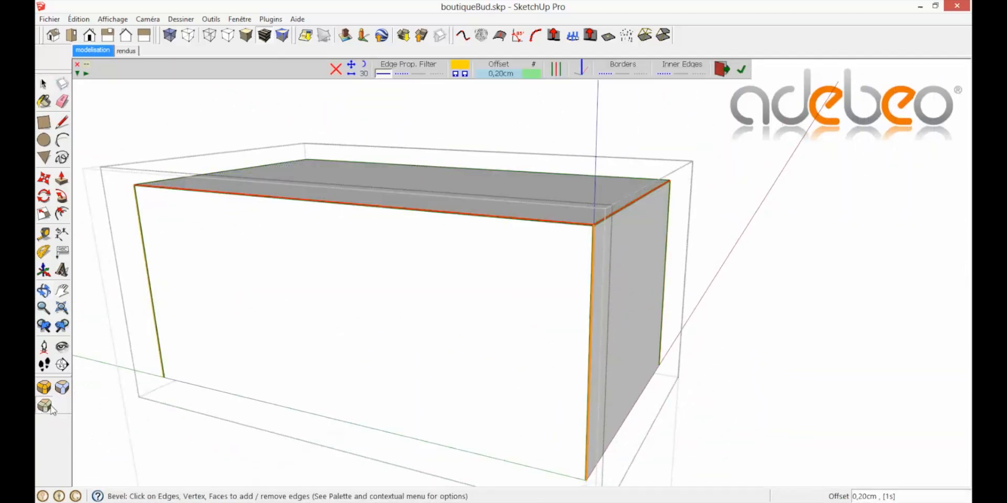
{"action": "left_click", "coordinate": [503, 74]}
{"action": "double_click", "coordinate": [522, 225]}
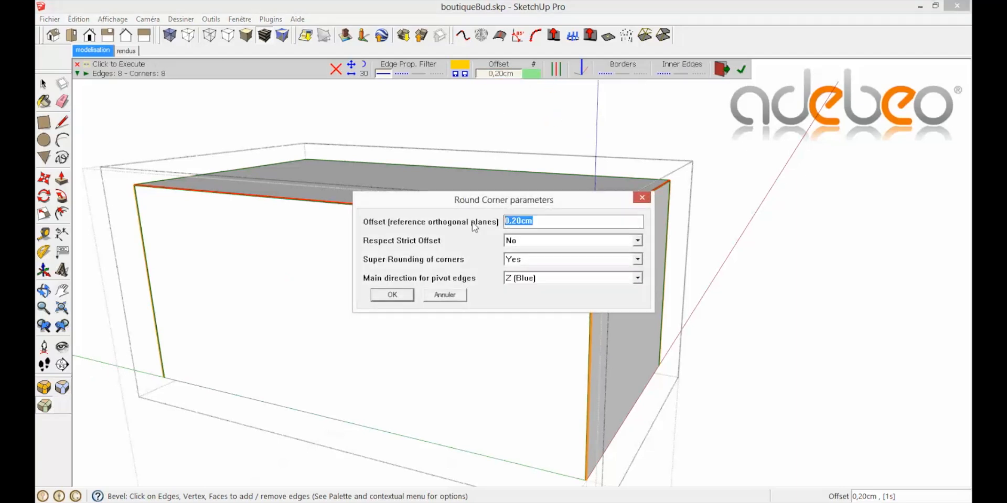
{"action": "type", "text": "4mm"}
{"action": "left_click", "coordinate": [392, 295]}
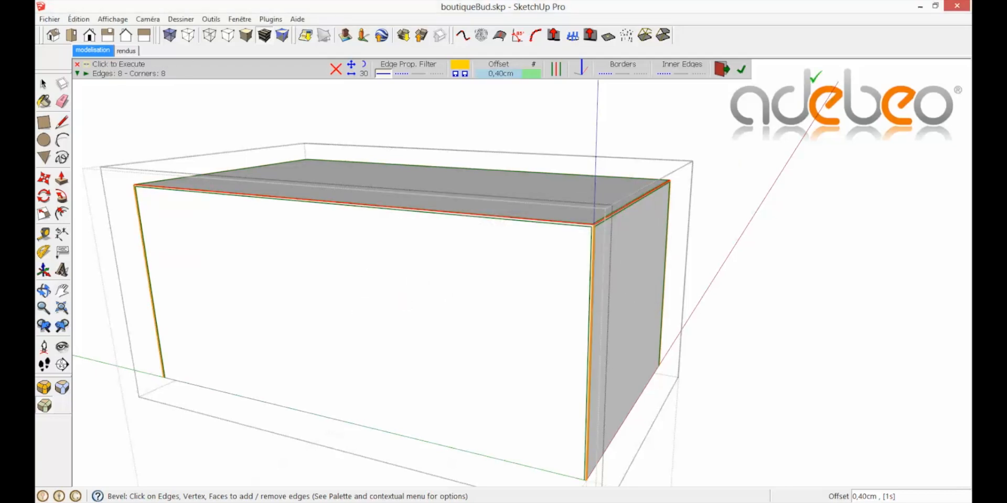
{"action": "left_click", "coordinate": [741, 68]}
Apply the Verre_translucide_gris material from the Translucide collection to the bevelled cover box.
{"action": "middle_click_drag", "start_coordinate": [451, 351], "coordinate": [407, 328]}
{"action": "left_click", "coordinate": [44, 101]}
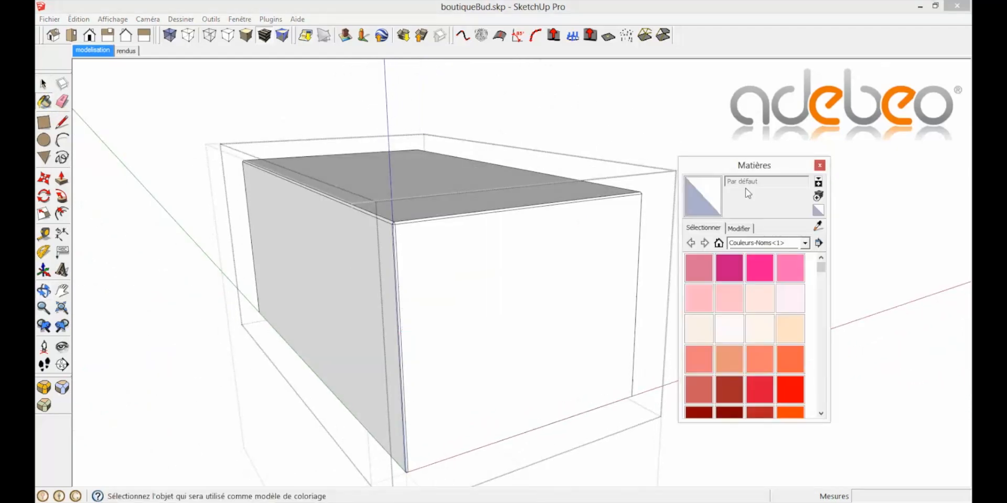
{"action": "left_click_drag", "start_coordinate": [751, 165], "coordinate": [808, 78]}
{"action": "left_click", "coordinate": [819, 156]}
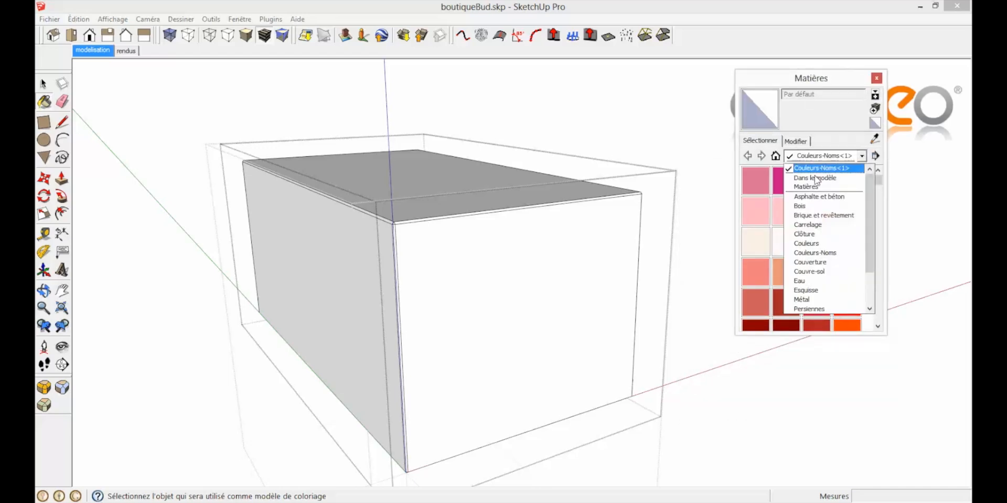
{"action": "scroll", "coordinate": [826, 218], "scroll_direction": "down", "scroll_amount": 2}
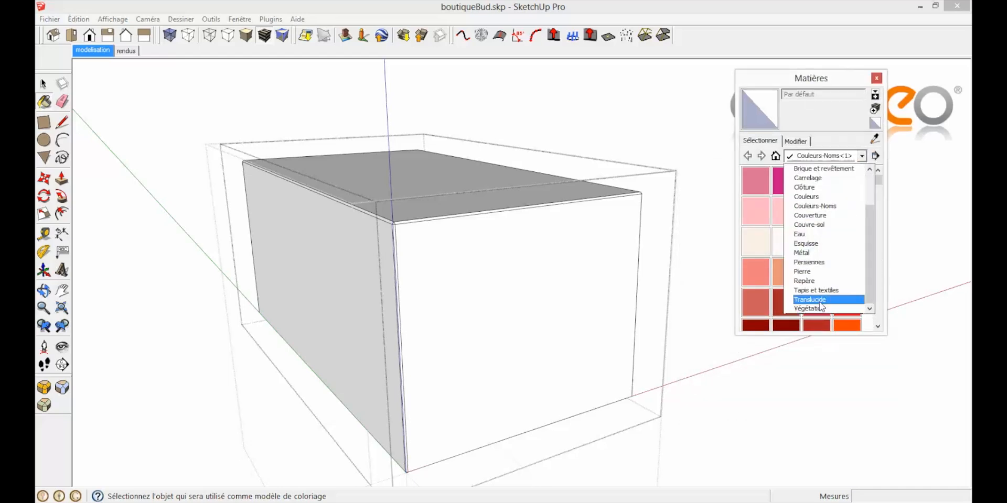
{"action": "left_click", "coordinate": [818, 310]}
{"action": "left_click", "coordinate": [788, 209]}
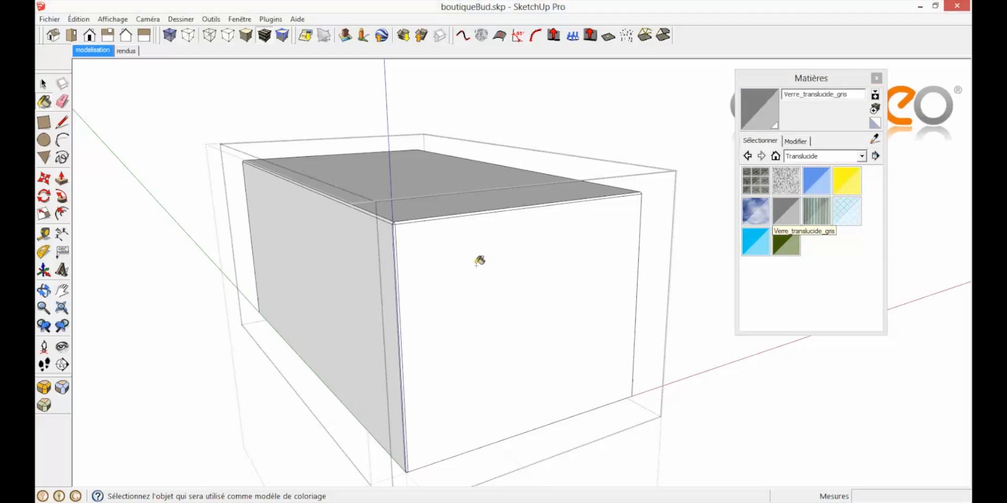
{"action": "left_click", "coordinate": [477, 262]}
{"action": "left_click", "coordinate": [453, 204]}
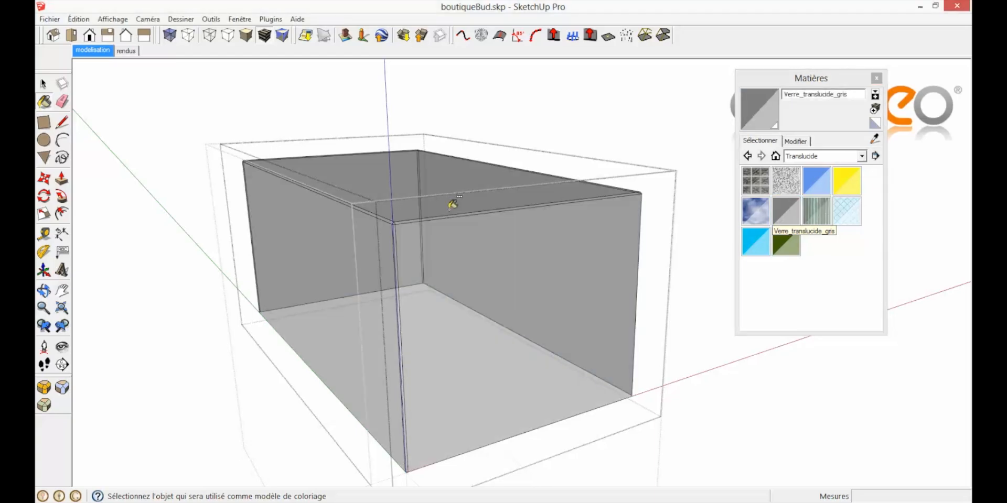
Leave editing of the cover box and display case, select the whole display case and dismiss the materials palette.
{"action": "left_click", "coordinate": [43, 84]}
{"action": "left_click", "coordinate": [216, 203]}
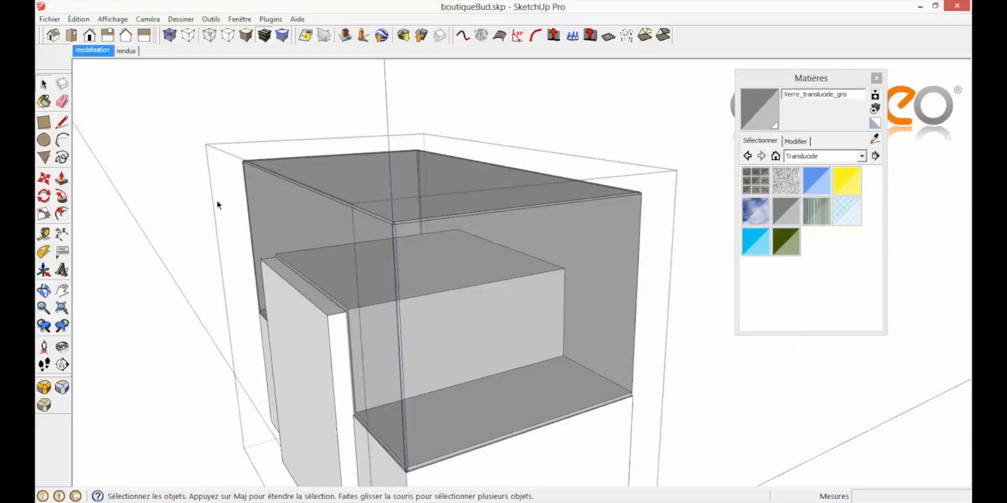
{"action": "scroll", "coordinate": [228, 215], "scroll_direction": "down", "scroll_amount": 4}
{"action": "left_click", "coordinate": [207, 310]}
{"action": "middle_click_drag", "start_coordinate": [381, 313], "coordinate": [508, 353]}
{"action": "left_click", "coordinate": [508, 352]}
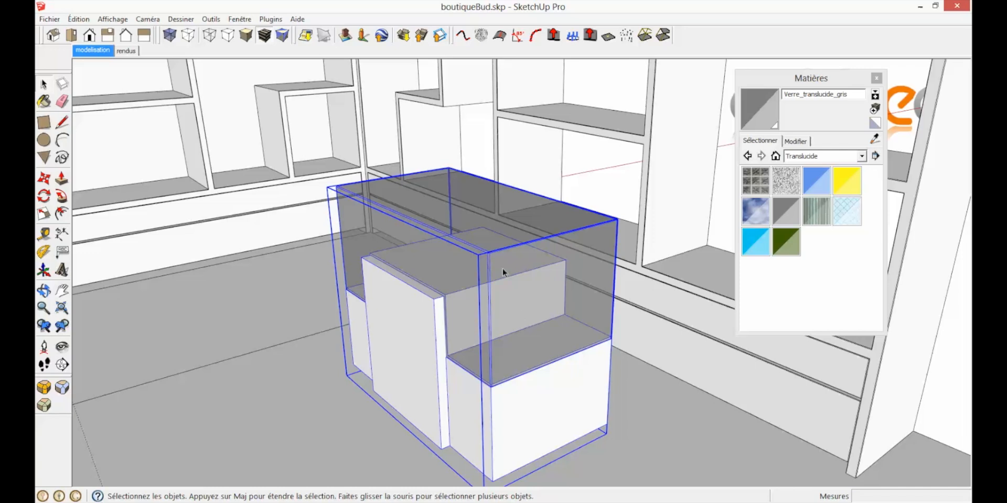
{"action": "left_click", "coordinate": [877, 79]}
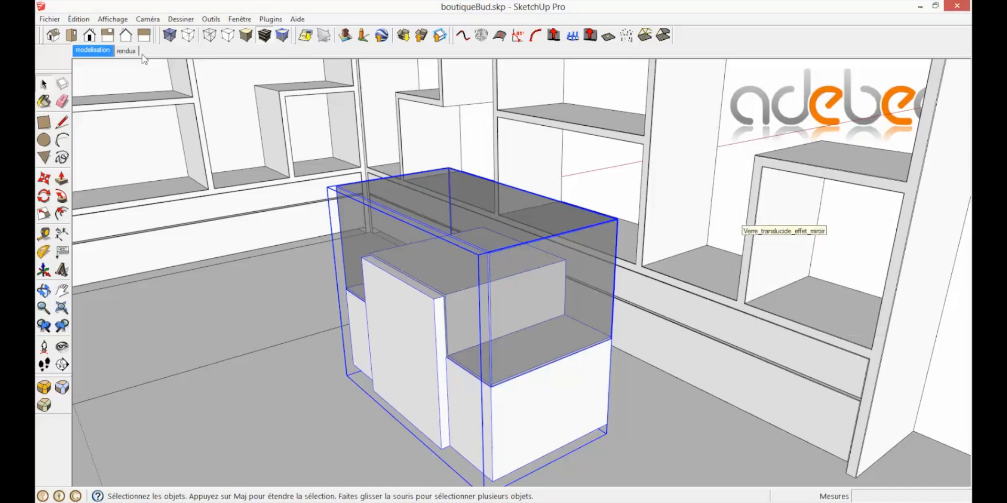
Switch to the rendus scene and adjust the display case's position beside the shelving on the right-hand wall.
{"action": "left_click", "coordinate": [126, 52]}
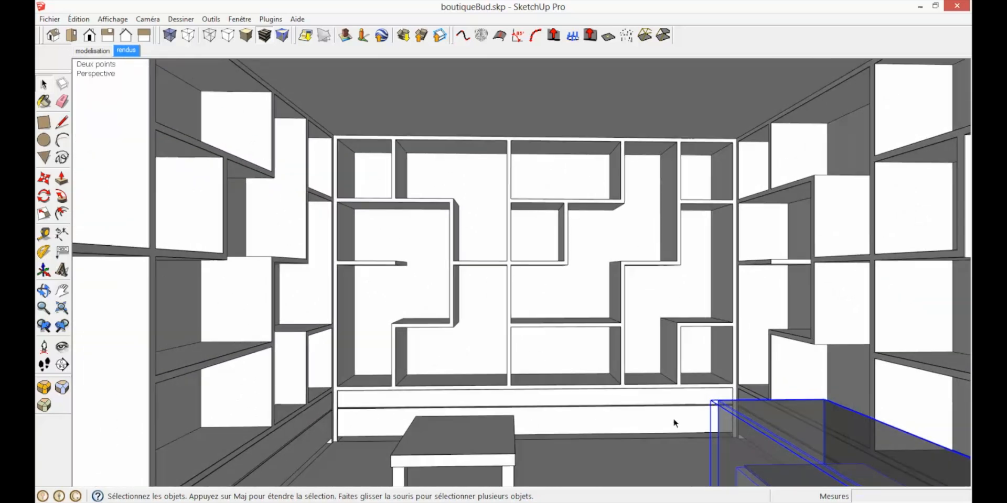
{"action": "key", "text": "m"}
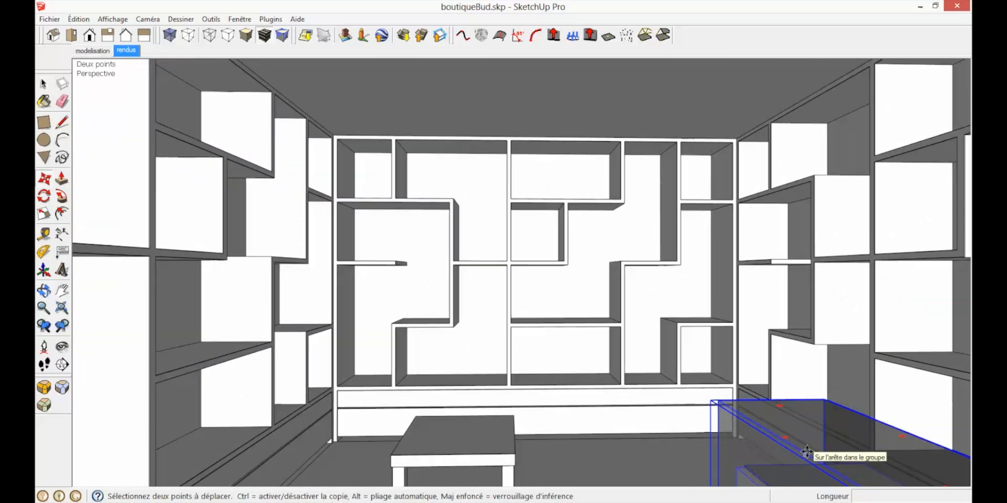
{"action": "left_click", "coordinate": [807, 452]}
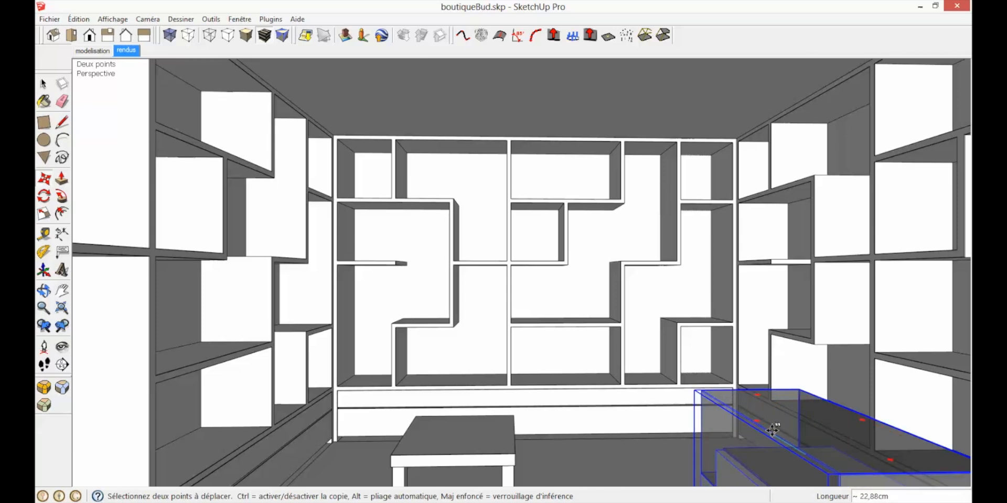
{"action": "left_click", "coordinate": [776, 429]}
{"action": "left_click", "coordinate": [787, 430]}
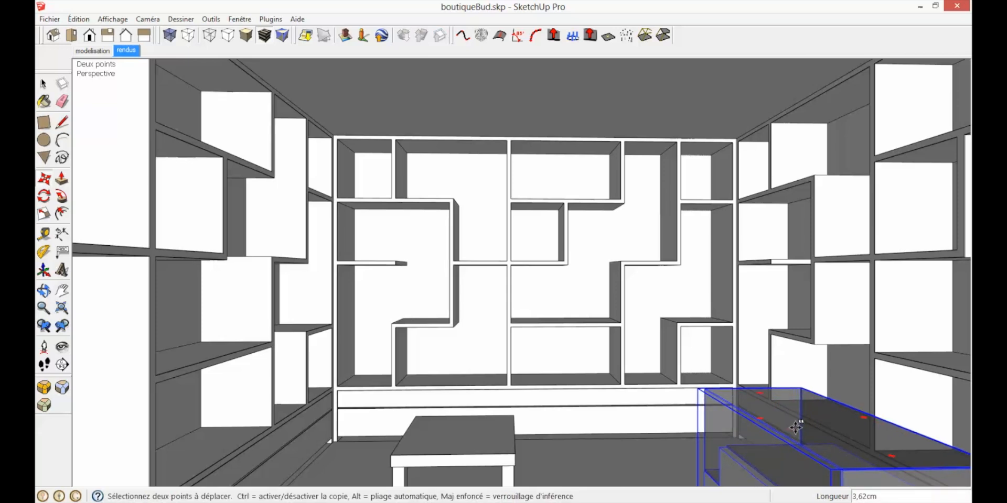
{"action": "left_click", "coordinate": [810, 427]}
{"action": "left_click", "coordinate": [810, 427]}
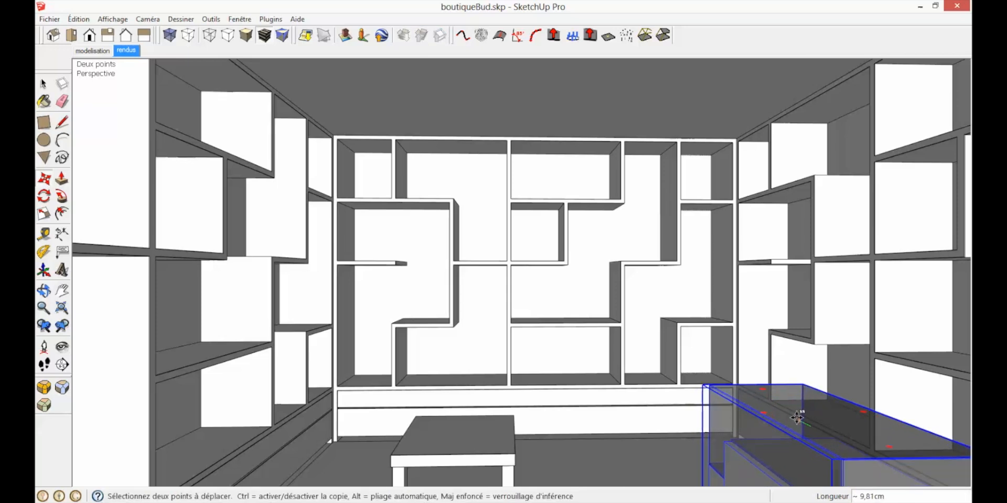
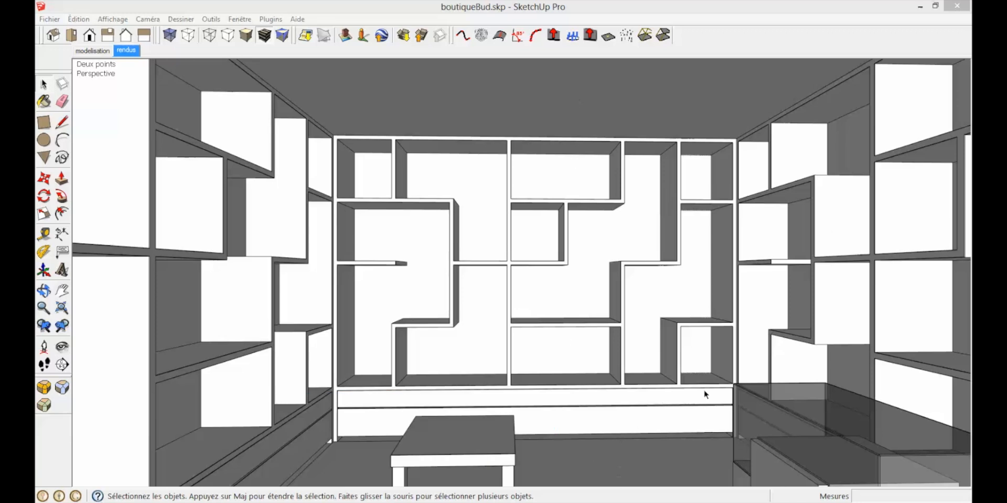
Reframe the rendus view to show more of the floor and update the scene with this view.
{"action": "left_click", "coordinate": [62, 290]}
{"action": "left_click_drag", "start_coordinate": [576, 449], "coordinate": [566, 405]}
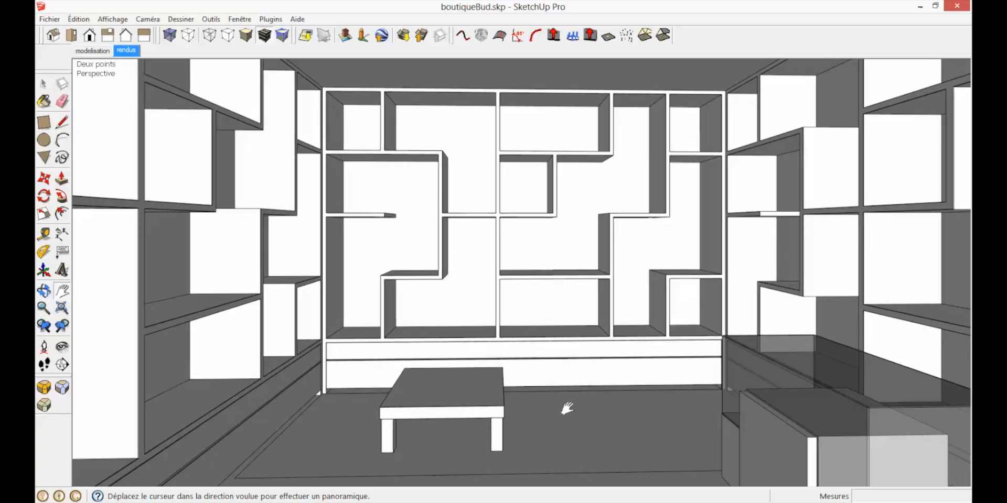
{"action": "right_click", "coordinate": [134, 54]}
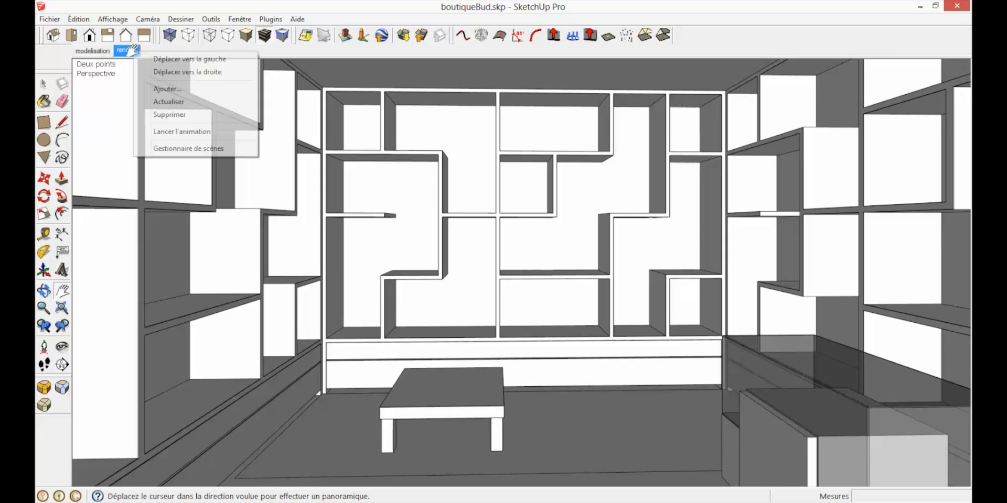
{"action": "left_click", "coordinate": [163, 102]}
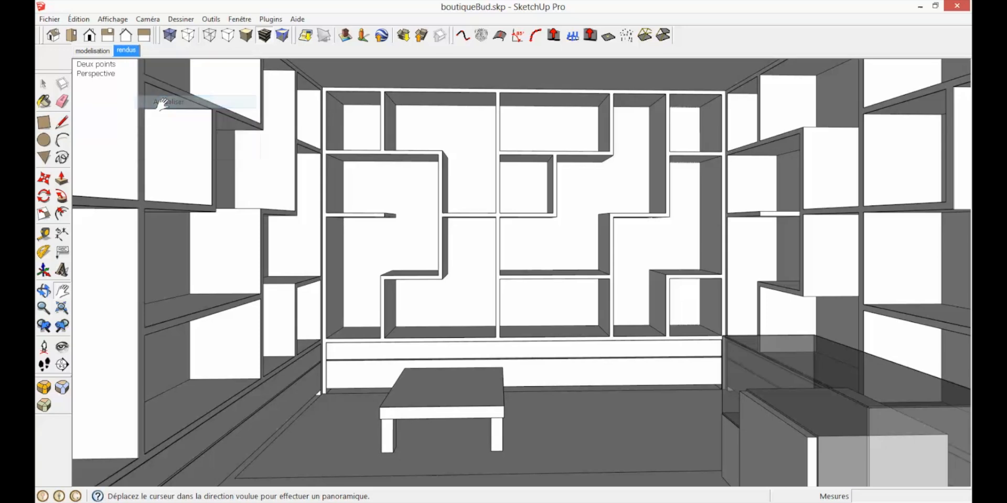
{"action": "key", "text": "space"}
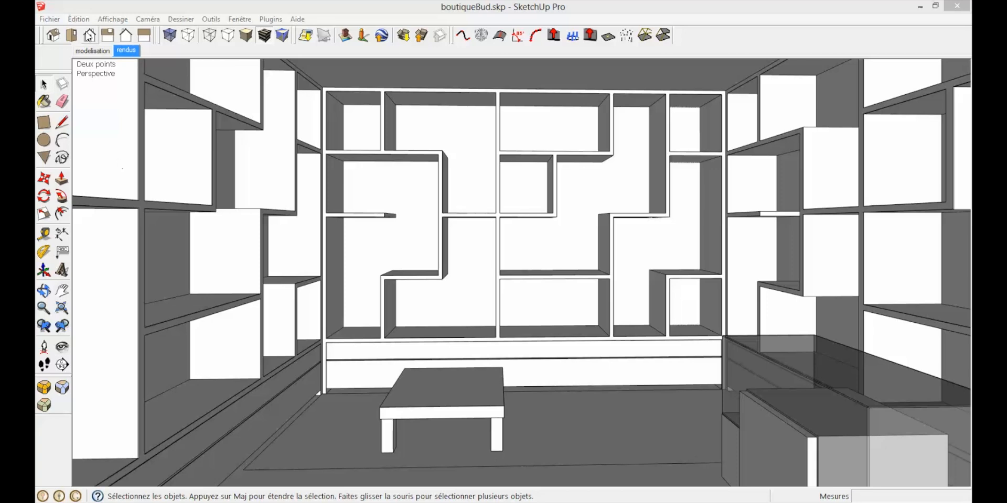
Switch to the modelisation scene and draw a 3 m by 80 cm rectangle on the plain wall panel beside the left shelving.
{"action": "left_click", "coordinate": [83, 51]}
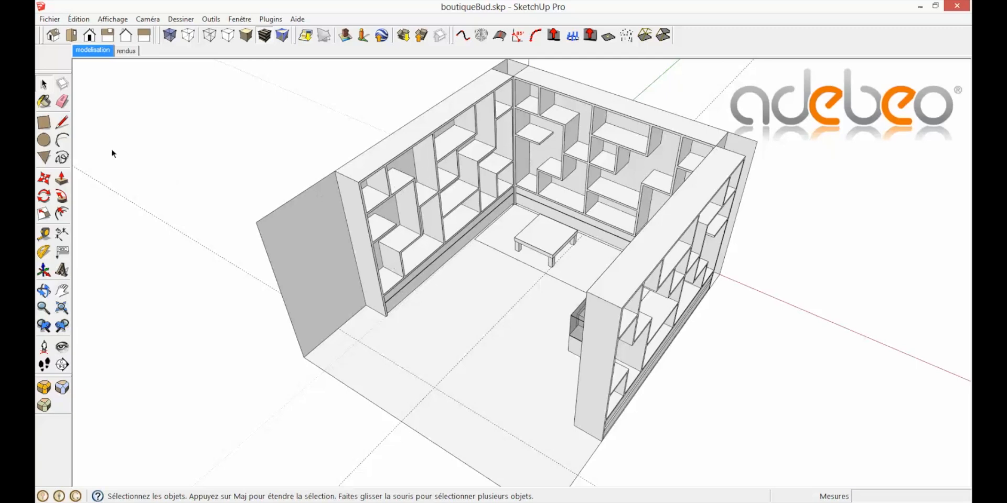
{"action": "left_click", "coordinate": [44, 122]}
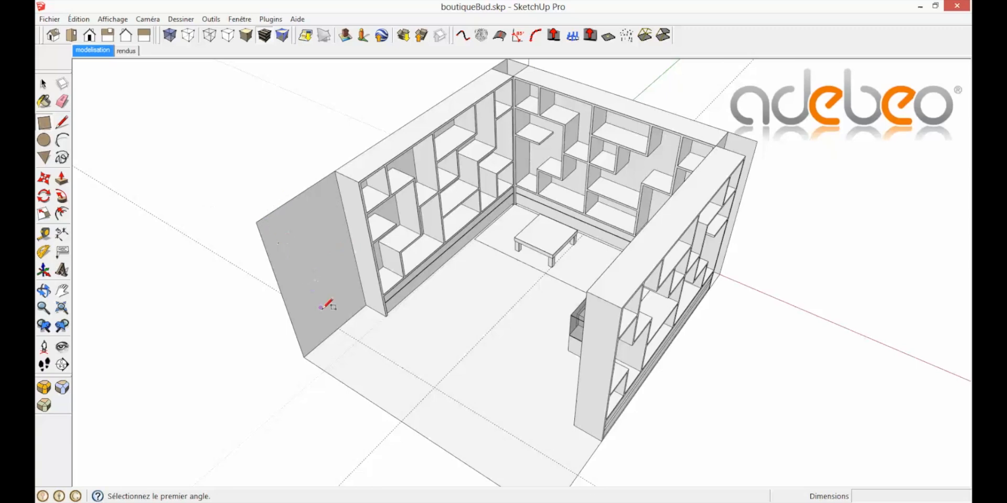
{"action": "scroll", "coordinate": [330, 315], "scroll_direction": "up", "scroll_amount": 2}
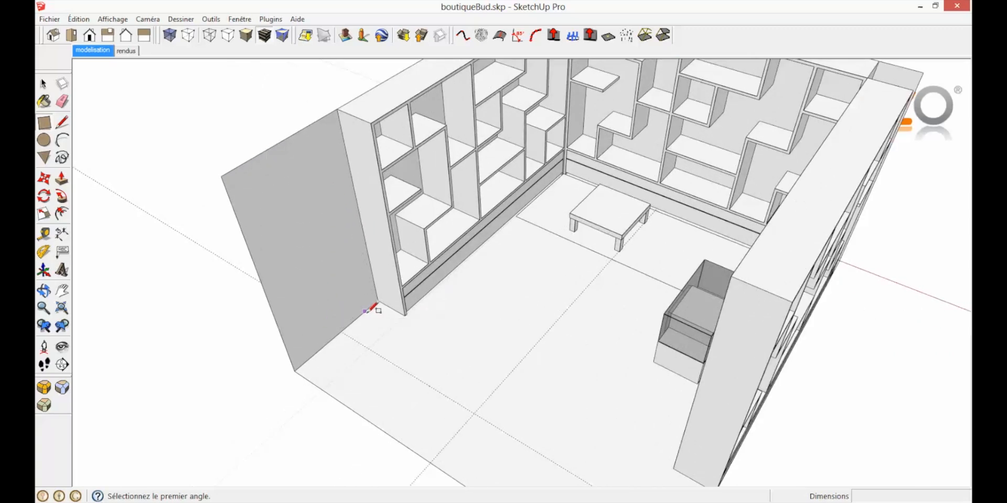
{"action": "left_click", "coordinate": [365, 311]}
{"action": "left_click", "coordinate": [243, 166]}
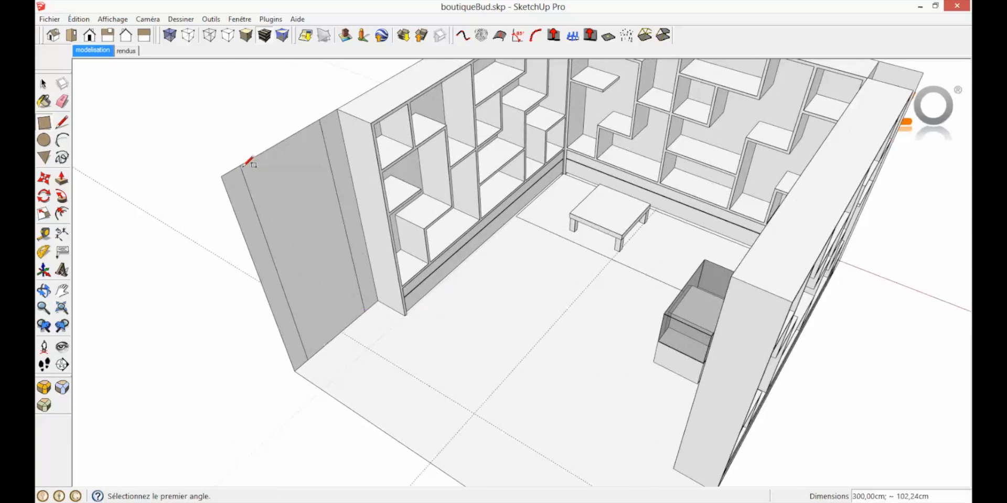
{"action": "type", "text": "3m;80cm"}
{"action": "key", "text": "Return"}
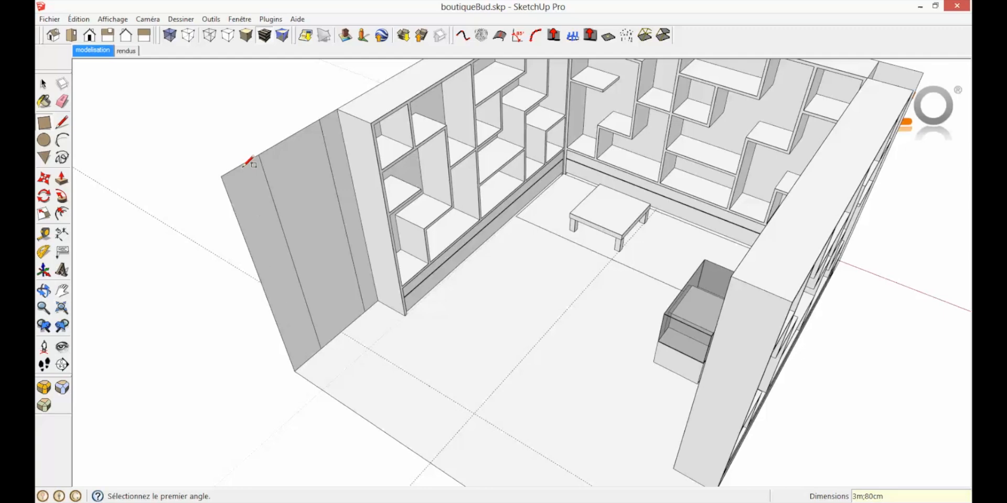
Extrude the rectangle on the plain wall panel by 2 cm.
{"action": "key", "text": "space"}
{"action": "left_click", "coordinate": [295, 196]}
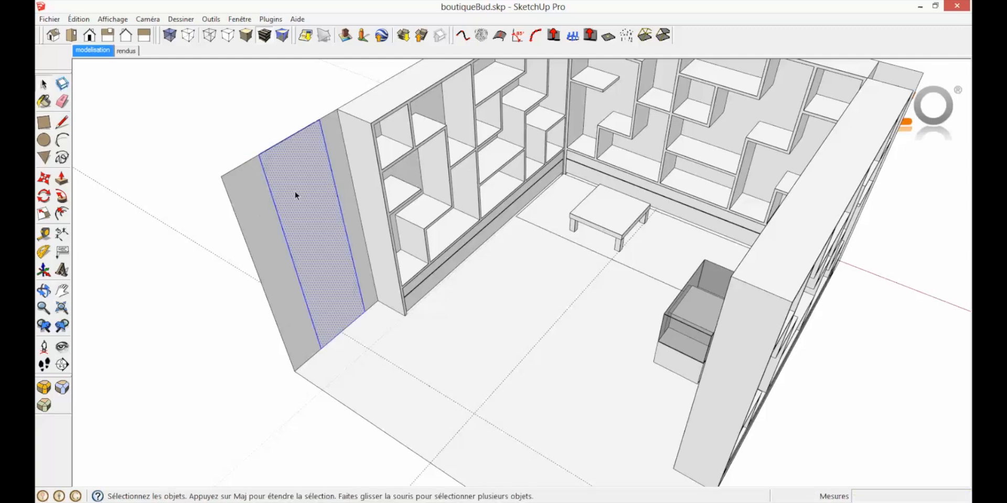
{"action": "key", "text": "p"}
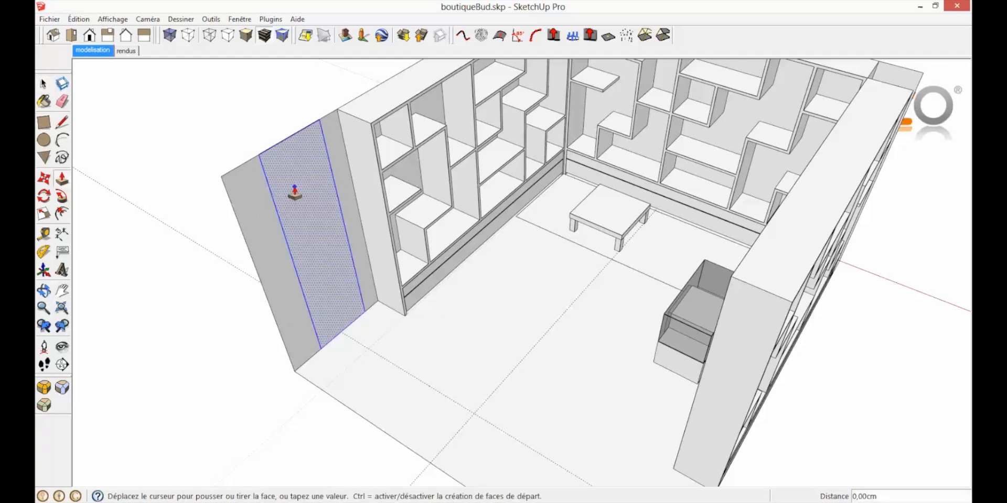
{"action": "left_click", "coordinate": [294, 187]}
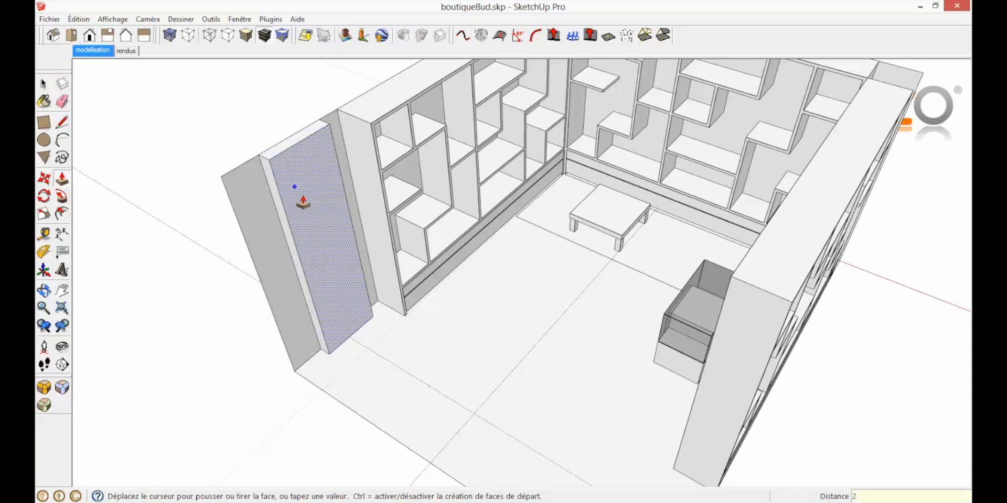
{"action": "key", "text": "Return"}
{"action": "key", "text": "space"}
Select the extruded wall panel and turn it into a component named miroir.
{"action": "left_click", "coordinate": [283, 178]}
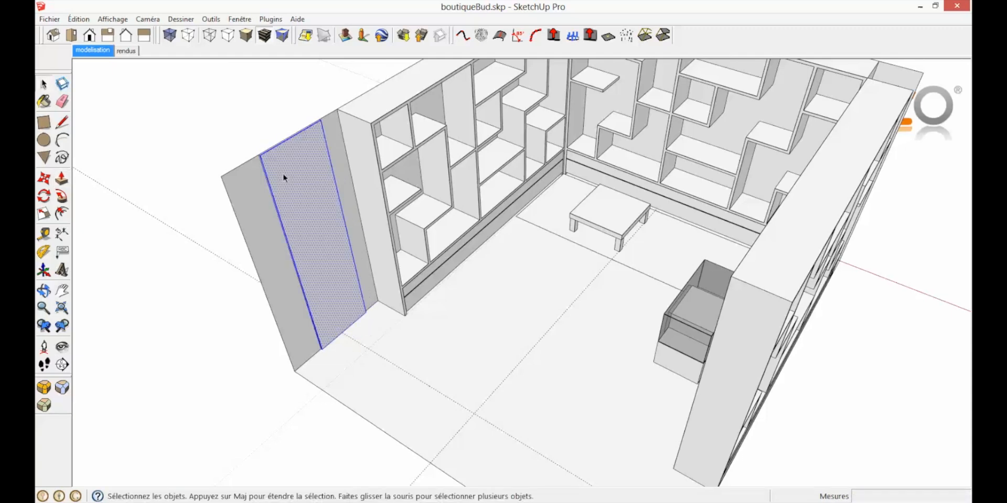
{"action": "right_click", "coordinate": [283, 178]}
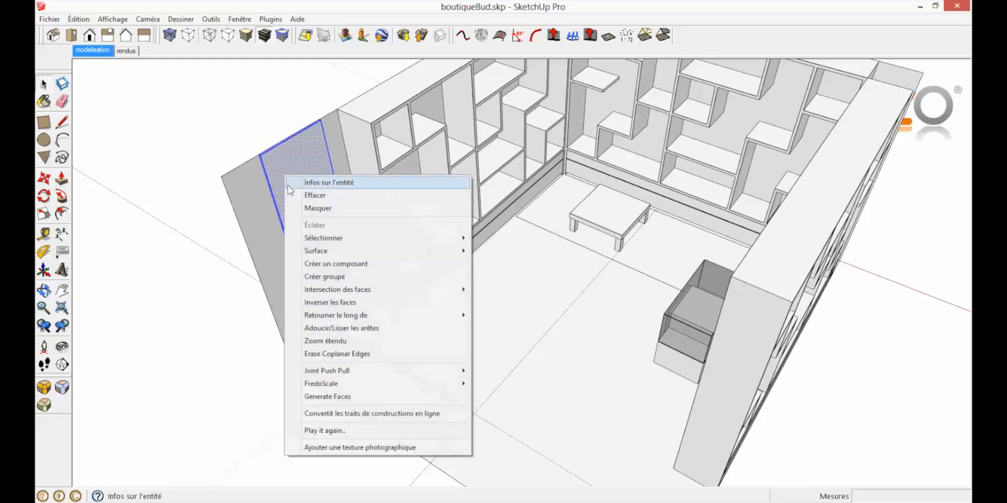
{"action": "left_click", "coordinate": [369, 264]}
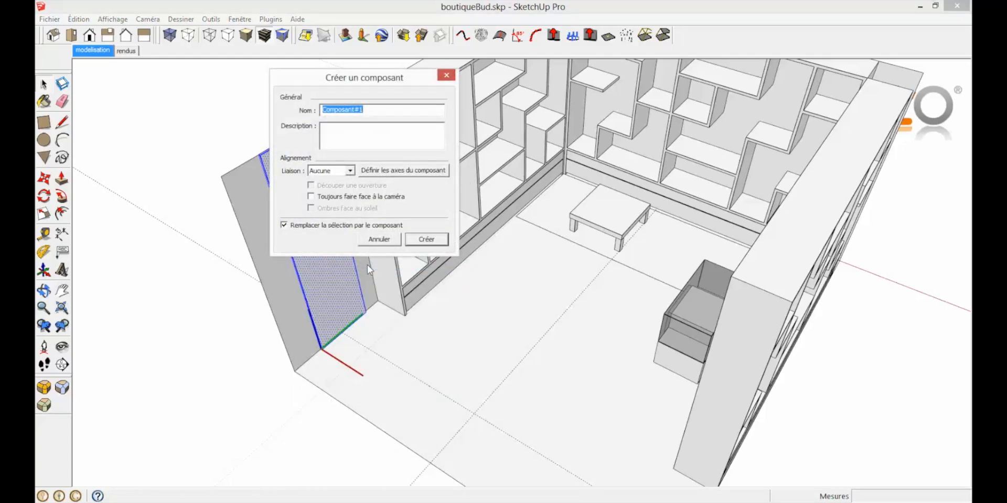
{"action": "type", "text": "miroir"}
{"action": "key", "text": "Return"}
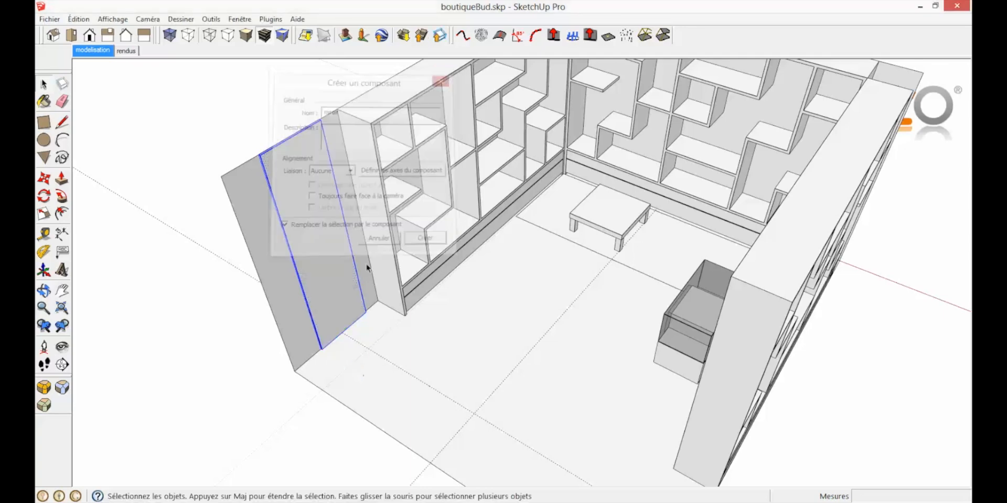
Open the miroir component for editing and hide the rest of the model.
{"action": "double_click", "coordinate": [286, 207]}
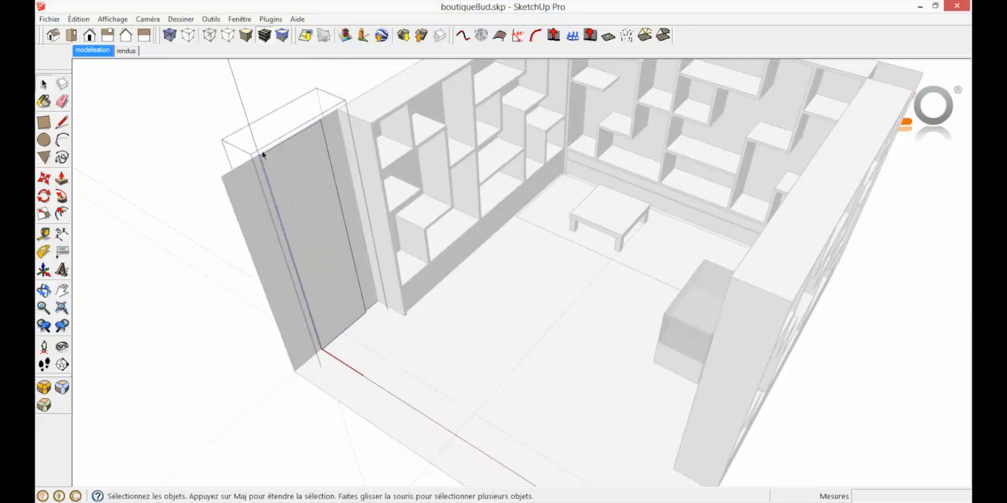
{"action": "left_click", "coordinate": [119, 23]}
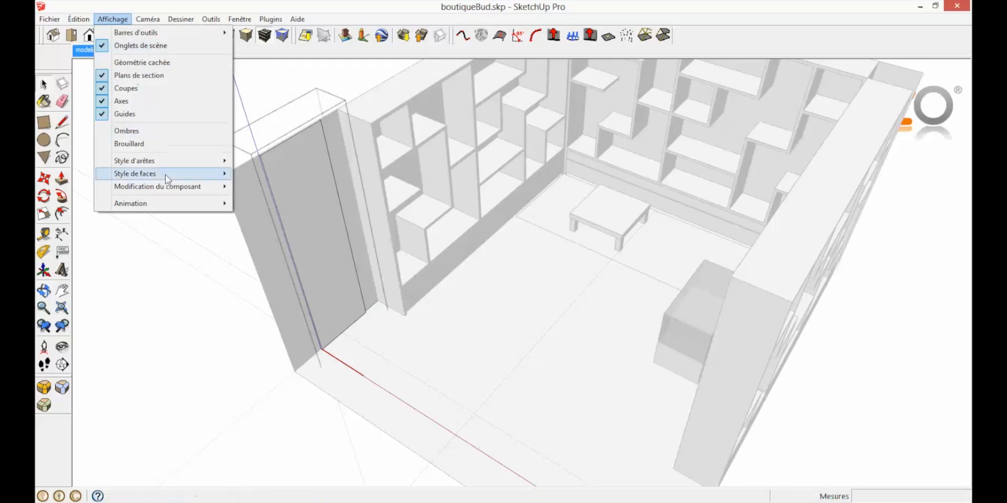
{"action": "mouse_move", "coordinate": [169, 186]}
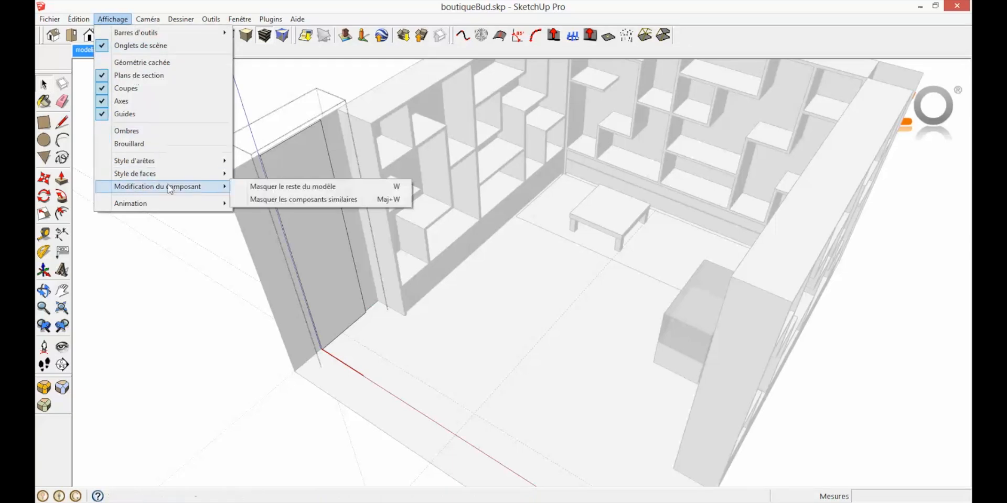
{"action": "left_click", "coordinate": [247, 186]}
Push/pull the mirror panel's large face by 7 mm with a new starting face, splitting the panel's thickness into two layers.
{"action": "mouse_move", "coordinate": [321, 195]}
{"action": "middle_mouse_down"}
{"action": "mouse_move", "coordinate": [479, 177]}
{"action": "mouse_move", "coordinate": [409, 147]}
{"action": "mouse_move", "coordinate": [303, 197]}
{"action": "middle_mouse_up"}
{"action": "scroll", "coordinate": [303, 197], "scroll_direction": "up", "scroll_amount": 5}
{"action": "middle_click_drag", "start_coordinate": [411, 215], "coordinate": [345, 206]}
{"action": "key", "text": "p"}
{"action": "left_click", "coordinate": [351, 229]}
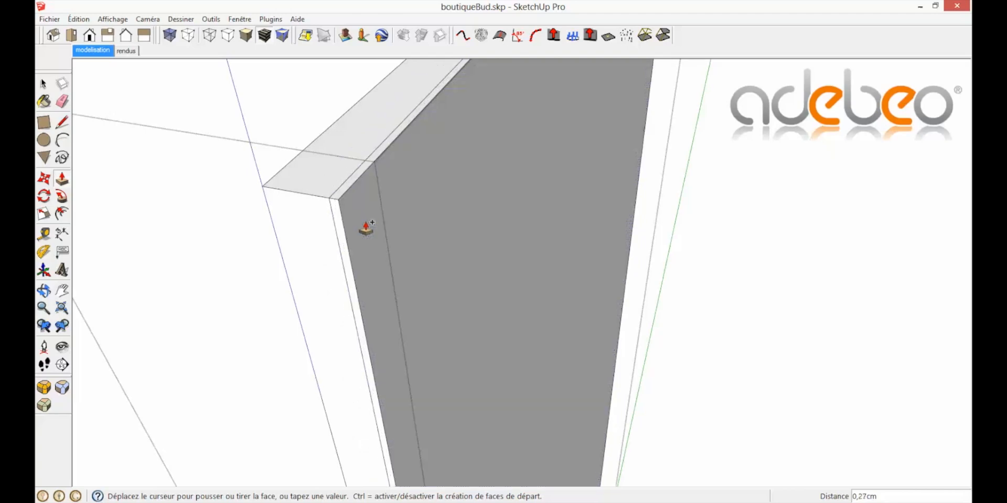
{"action": "left_click", "coordinate": [328, 218]}
{"action": "type", "text": "7mm"}
{"action": "key", "text": "Return"}
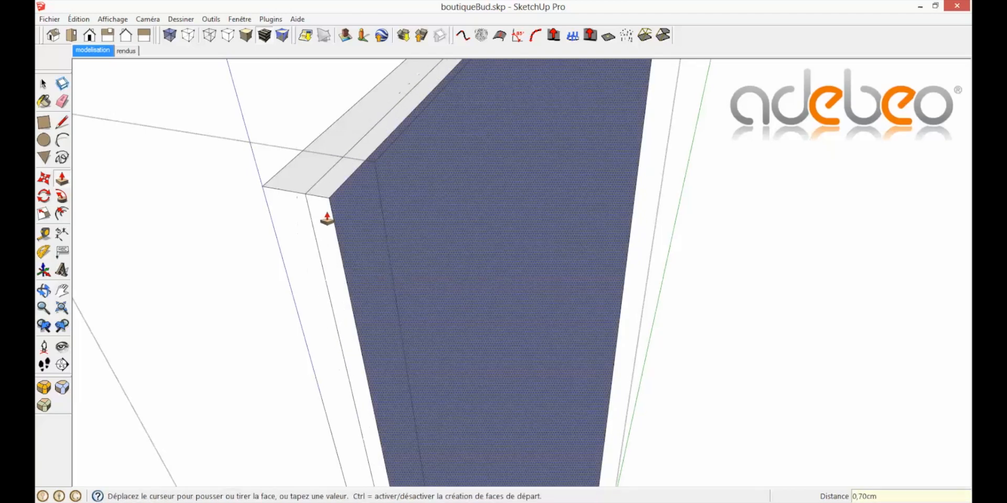
Reverse the large face of the miroir panel so its front side points outward.
{"action": "left_click", "coordinate": [44, 85]}
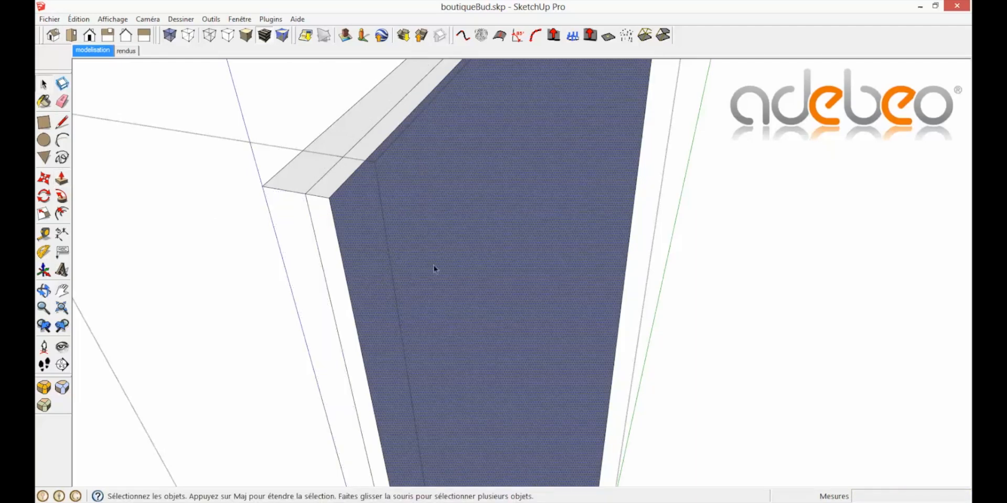
{"action": "right_click", "coordinate": [429, 221]}
{"action": "left_click", "coordinate": [493, 332]}
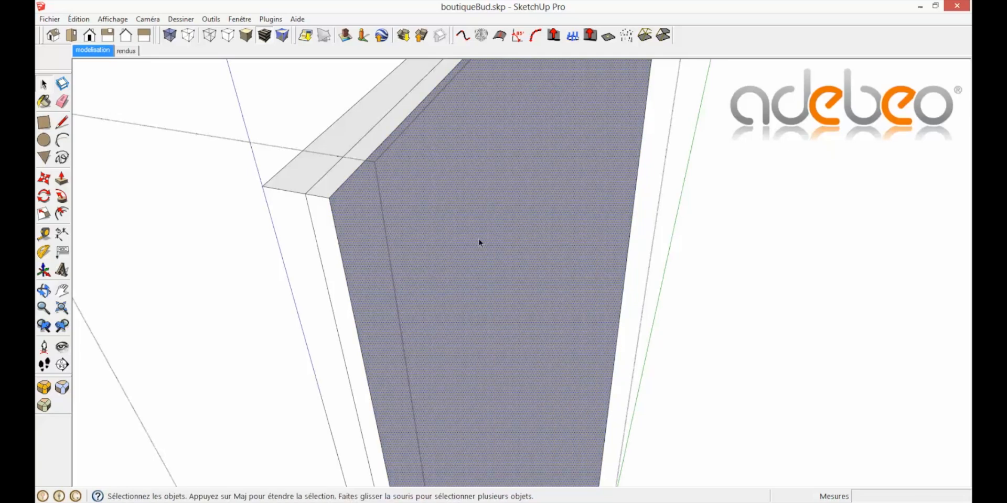
Bevel the four border edges of the mirror panel's large face with a 1 mm offset and leave the component.
{"action": "double_click", "coordinate": [439, 249]}
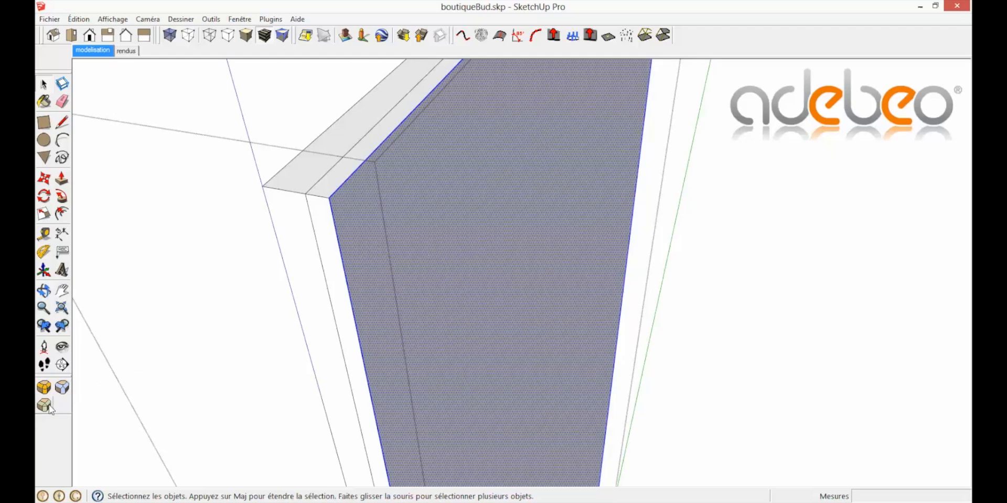
{"action": "left_click", "coordinate": [61, 387]}
{"action": "left_click", "coordinate": [506, 76]}
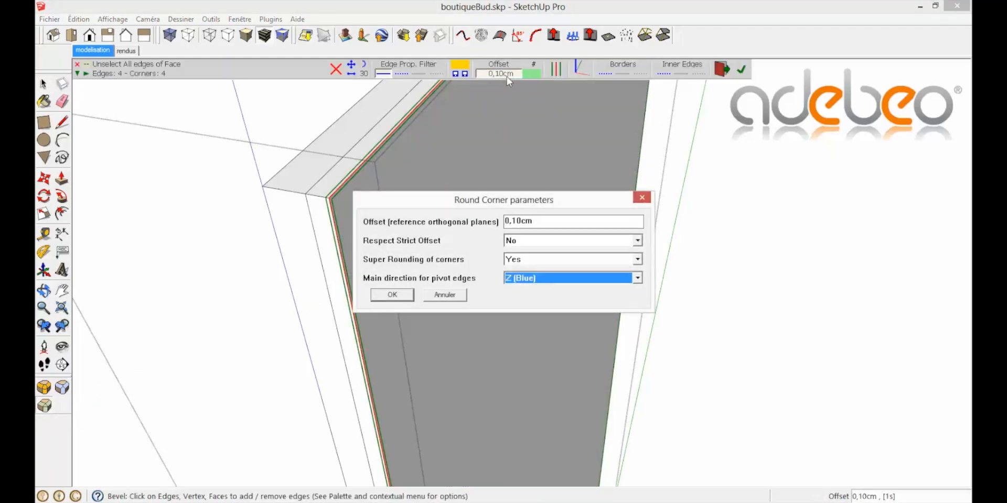
{"action": "left_click", "coordinate": [548, 219]}
{"action": "type", "text": "1mm"}
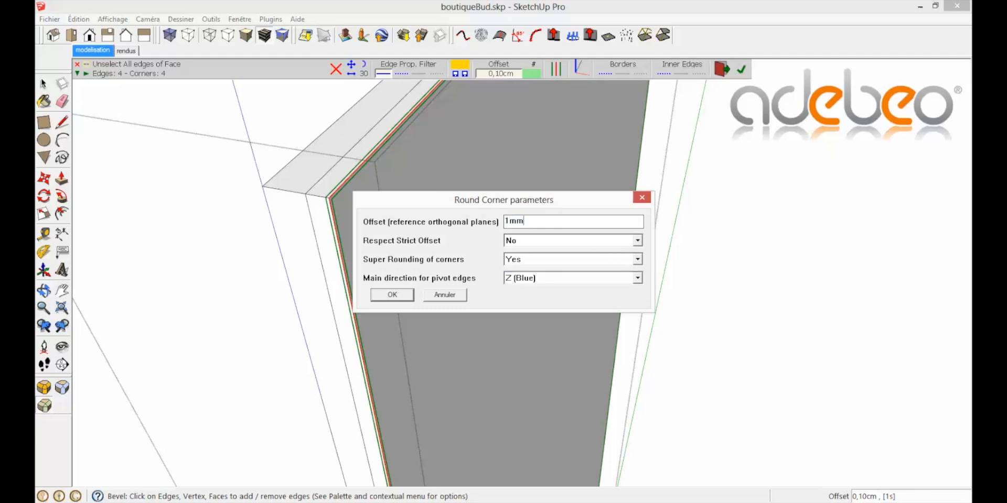
{"action": "left_click", "coordinate": [405, 299]}
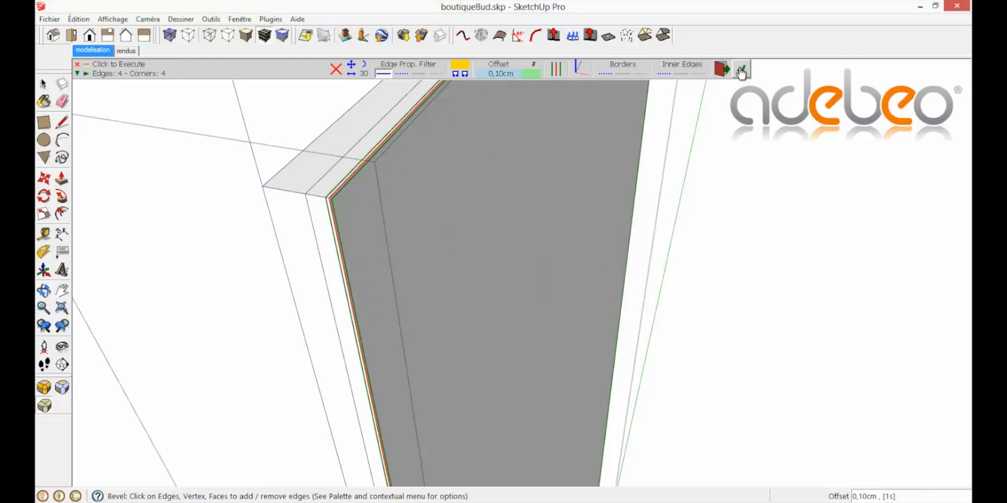
{"action": "left_click", "coordinate": [43, 84]}
{"action": "middle_click_drag", "start_coordinate": [466, 247], "coordinate": [432, 190]}
{"action": "scroll", "coordinate": [432, 190], "scroll_direction": "down", "scroll_amount": 5}
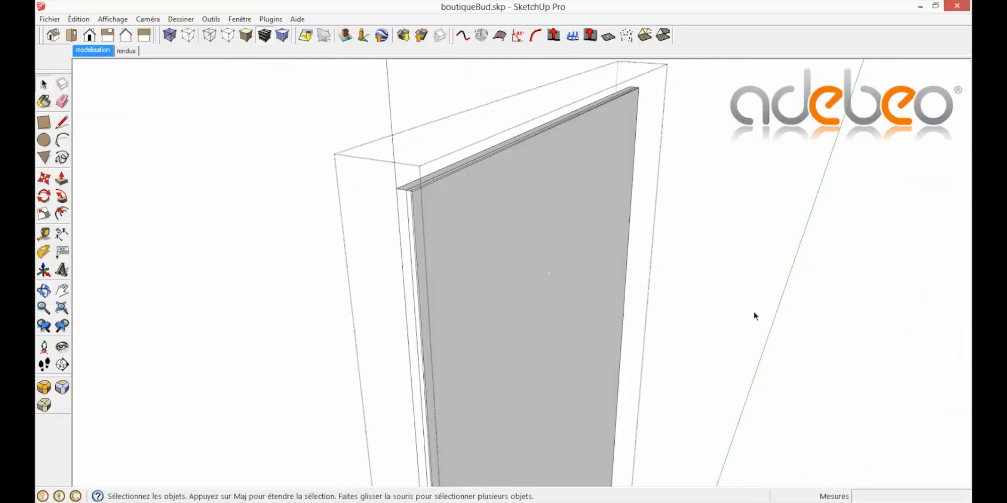
{"action": "left_click", "coordinate": [686, 298]}
Move the mirror by its upper back corner onto the upper front corner of the adjacent side shelf unit.
{"action": "scroll", "coordinate": [602, 298], "scroll_direction": "down", "scroll_amount": 4}
{"action": "scroll", "coordinate": [602, 298], "scroll_direction": "down", "scroll_amount": 3}
{"action": "left_click", "coordinate": [597, 373]}
{"action": "middle_click_drag", "start_coordinate": [591, 364], "coordinate": [573, 404]}
{"action": "scroll", "coordinate": [561, 390], "scroll_direction": "up", "scroll_amount": 6}
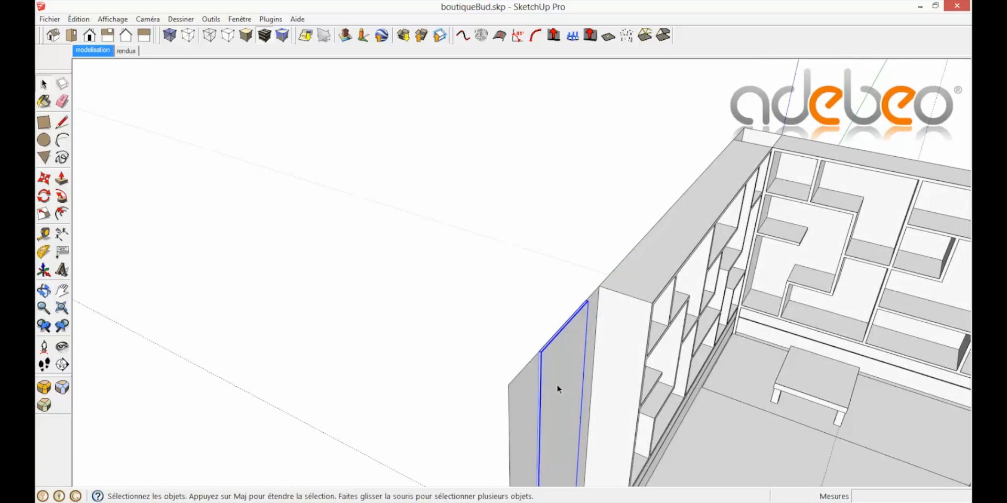
{"action": "key", "text": "m"}
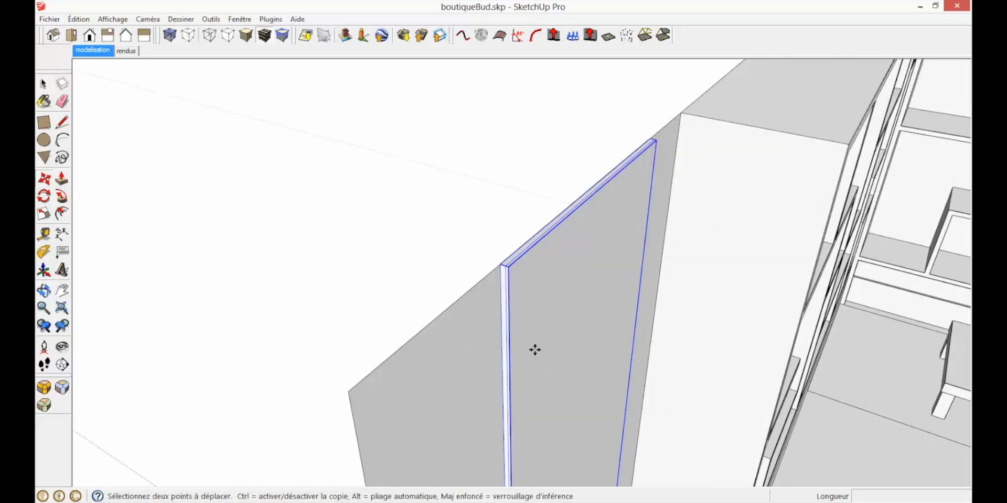
{"action": "left_click", "coordinate": [502, 267]}
{"action": "scroll", "coordinate": [885, 155], "scroll_direction": "up", "scroll_amount": 4}
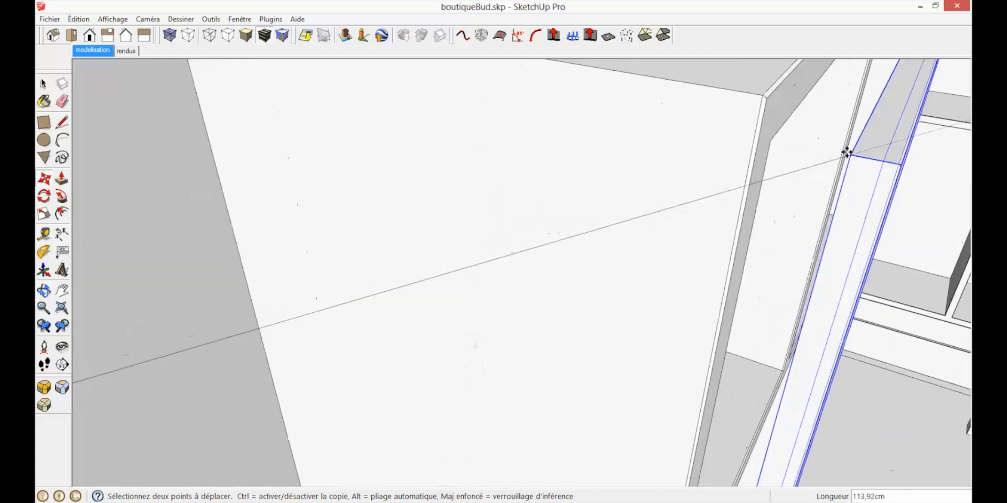
{"action": "left_click", "coordinate": [761, 95]}
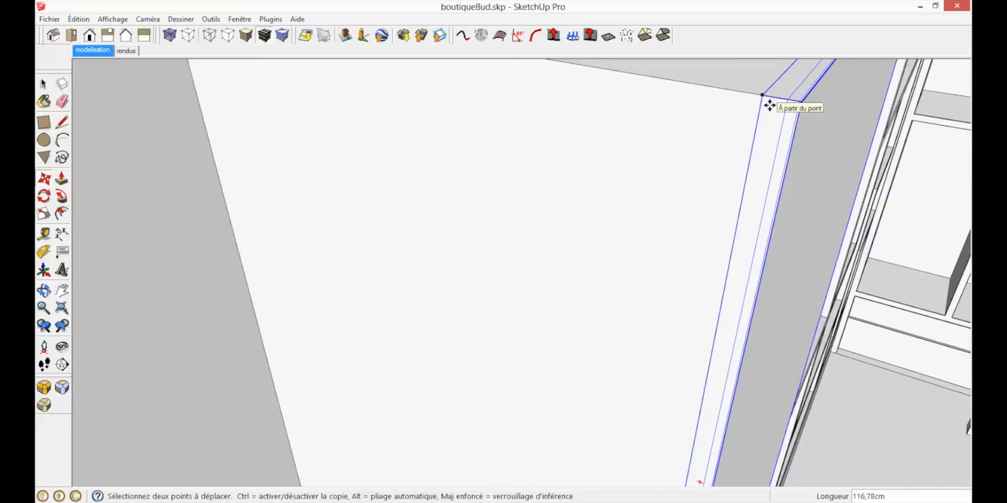
Slide the mirror by its top-edge midpoint along the shelf unit's upper front edge towards the middle of the unit.
{"action": "scroll", "coordinate": [771, 101], "scroll_direction": "down", "scroll_amount": 3}
{"action": "middle_click_drag", "start_coordinate": [776, 130], "coordinate": [475, 368]}
{"action": "scroll", "coordinate": [475, 369], "scroll_direction": "down", "scroll_amount": 1}
{"action": "left_click", "coordinate": [494, 321]}
{"action": "left_click", "coordinate": [511, 314]}
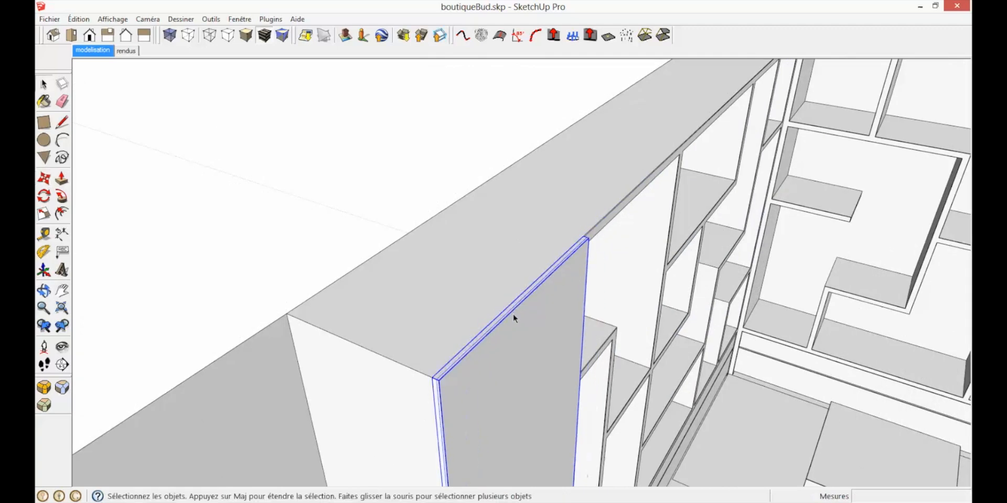
{"action": "left_click", "coordinate": [502, 309]}
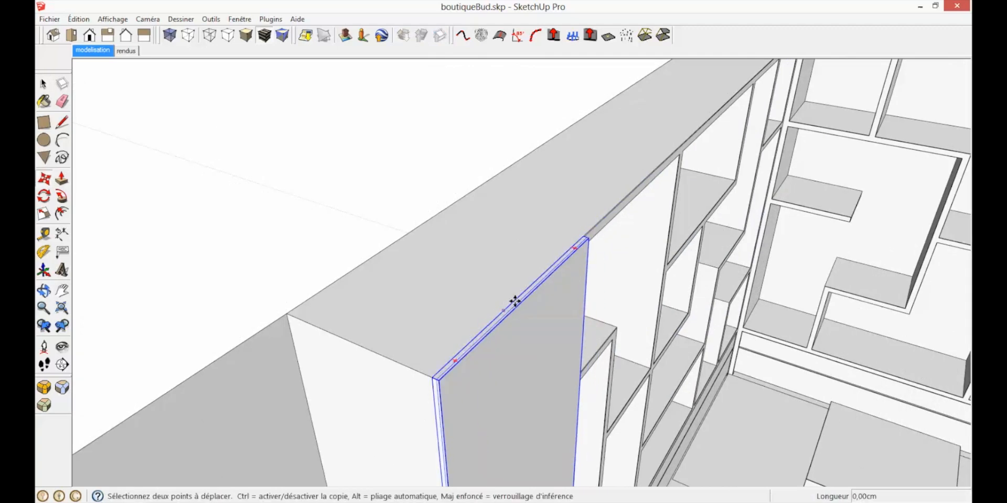
{"action": "left_click", "coordinate": [641, 182]}
Copy the mirror along the same shelf unit's upper front edge, placing the copy near the back corner of the room.
{"action": "middle_click_drag", "start_coordinate": [621, 243], "coordinate": [510, 284]}
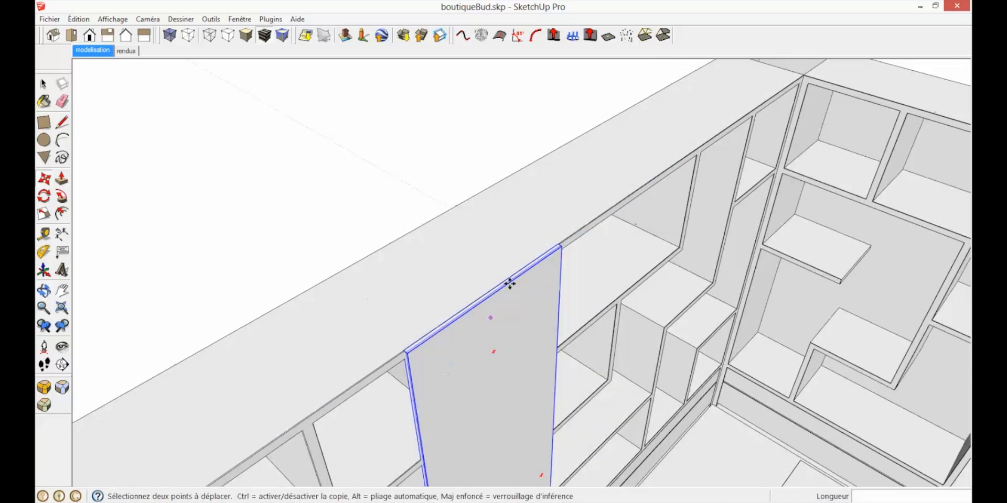
{"action": "key", "text": "ctrl"}
{"action": "left_click", "coordinate": [557, 240]}
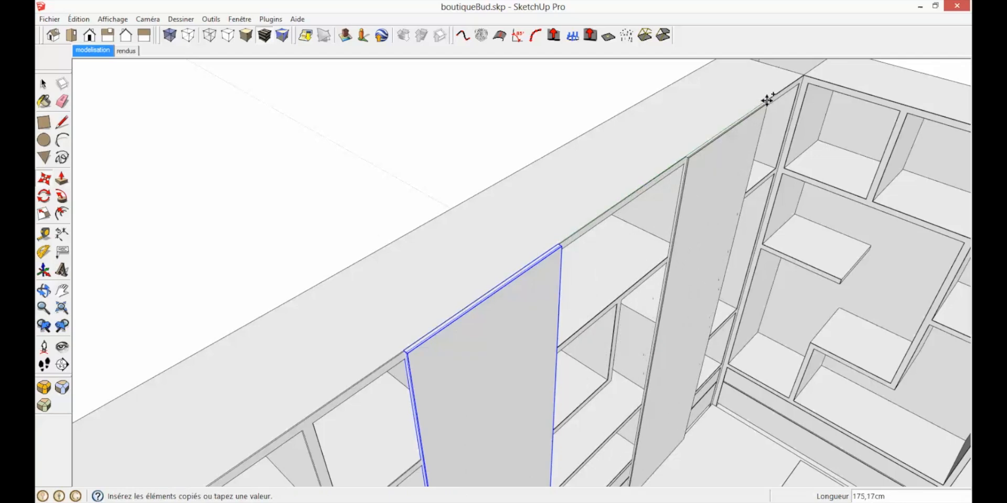
{"action": "left_click", "coordinate": [780, 93]}
Copy the rear mirror about 530 cm across the room, placing it outside the opposite side shelf unit.
{"action": "middle_click_drag", "start_coordinate": [750, 150], "coordinate": [735, 137]}
{"action": "left_click", "coordinate": [714, 121]}
{"action": "scroll", "coordinate": [753, 234], "scroll_direction": "down", "scroll_amount": 3}
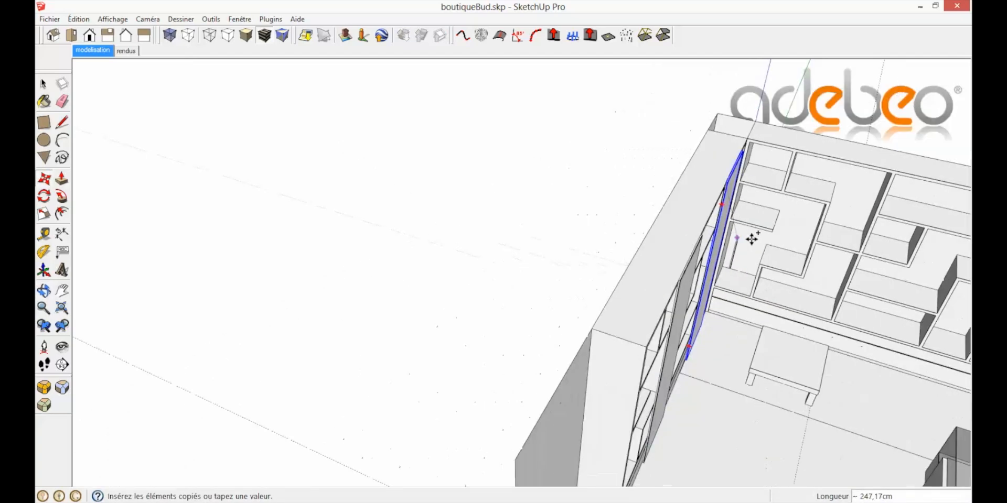
{"action": "middle_click_drag", "start_coordinate": [753, 234], "coordinate": [730, 186]}
{"action": "left_click", "coordinate": [798, 198]}
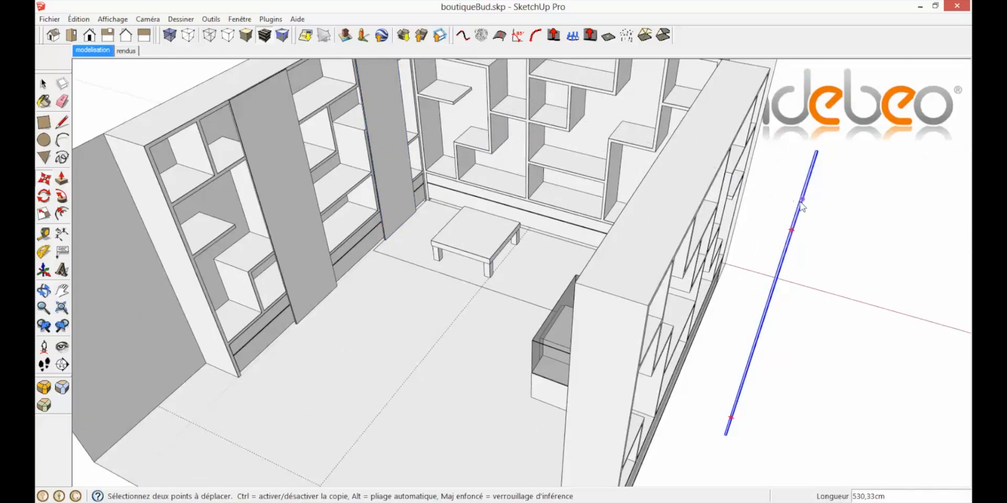
Flip the new mirror copy along the component's red axis and move it onto the opposite shelf unit's upper front corner.
{"action": "right_click", "coordinate": [801, 204]}
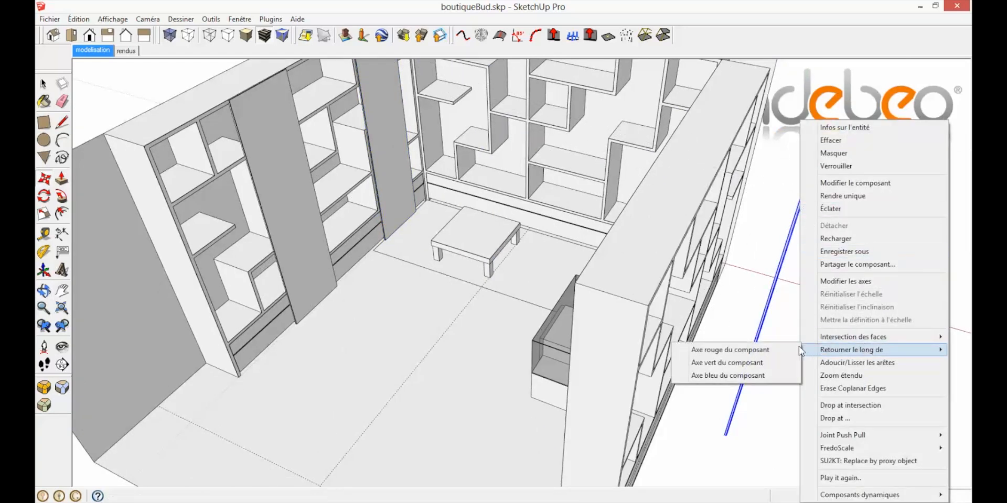
{"action": "left_click", "coordinate": [755, 350]}
{"action": "middle_click_drag", "start_coordinate": [757, 346], "coordinate": [560, 288]}
{"action": "left_click", "coordinate": [719, 210]}
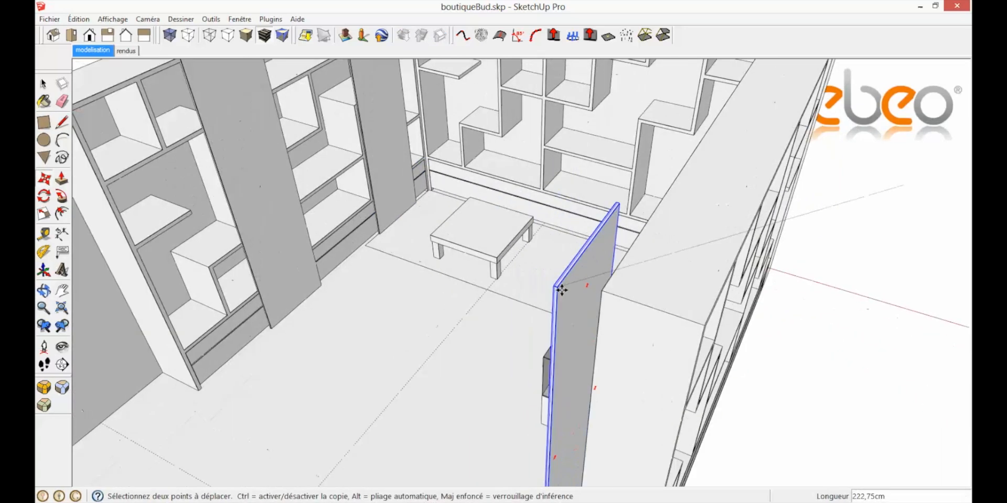
Slide the flipped mirror about 121 cm along the opposite shelf unit's upper front edge, behind the display case.
{"action": "middle_click_drag", "start_coordinate": [620, 317], "coordinate": [853, 256]}
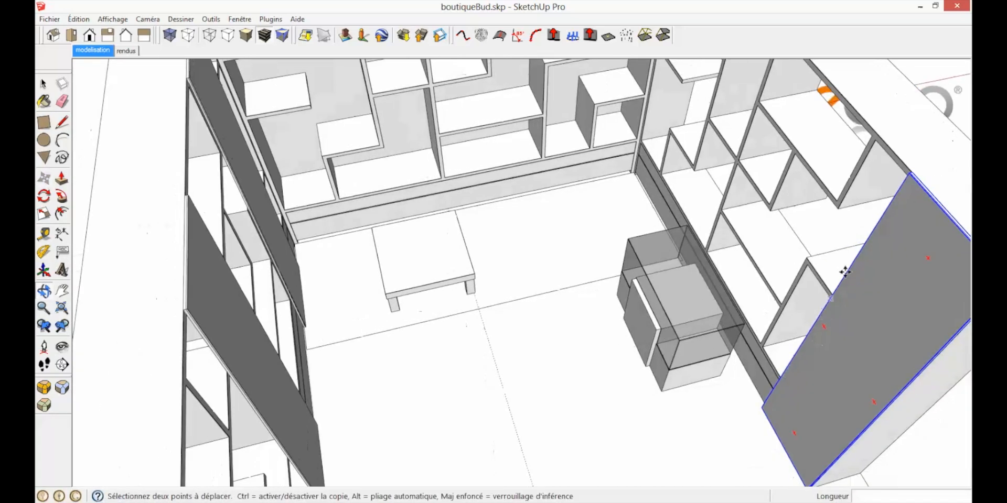
{"action": "middle_click_drag", "start_coordinate": [844, 293], "coordinate": [765, 344], "text": "shift"}
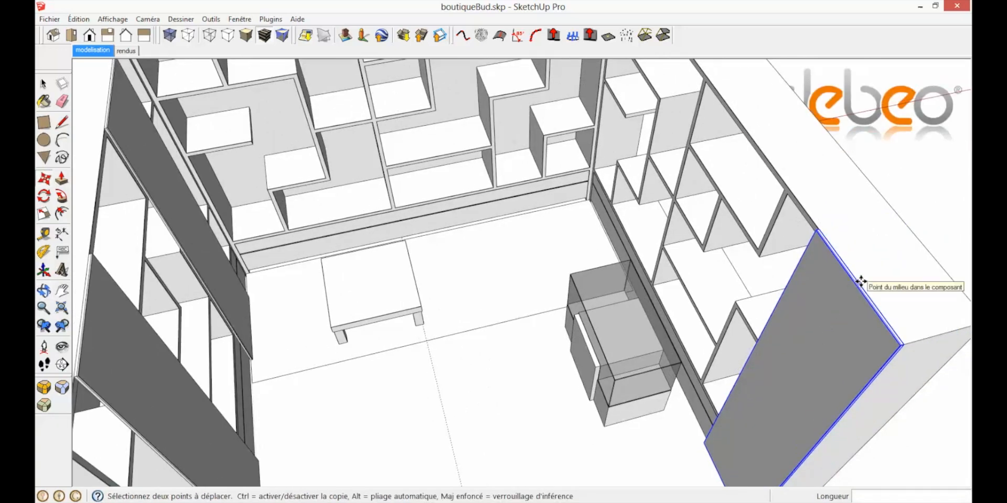
{"action": "left_click", "coordinate": [860, 281]}
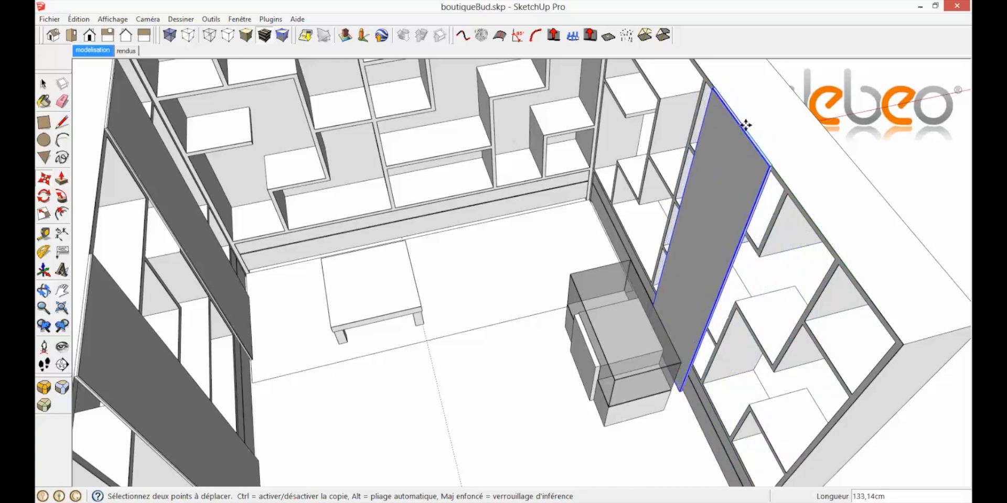
{"action": "left_click", "coordinate": [756, 137]}
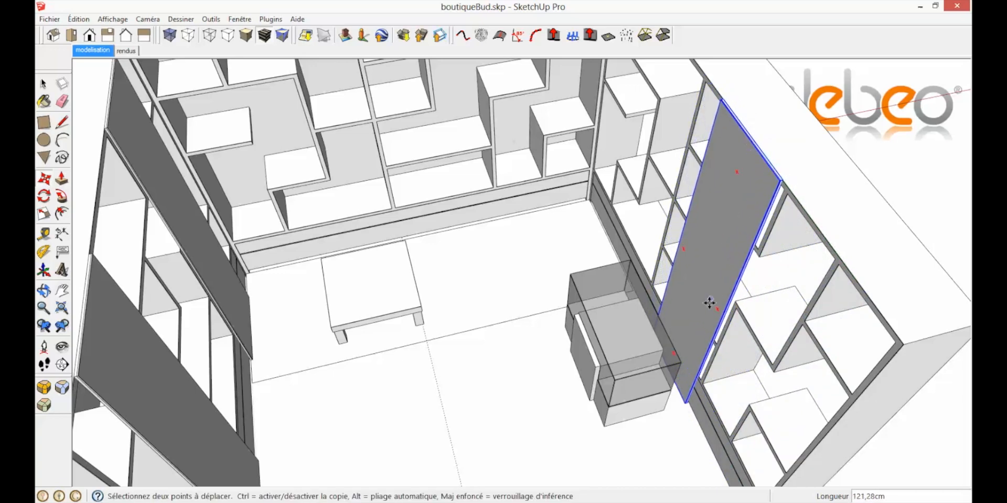
{"action": "key", "text": "space"}
In the rendus scene, adjust the position of the rear mirror along the side shelf unit opposite the display case.
{"action": "left_click", "coordinate": [135, 52]}
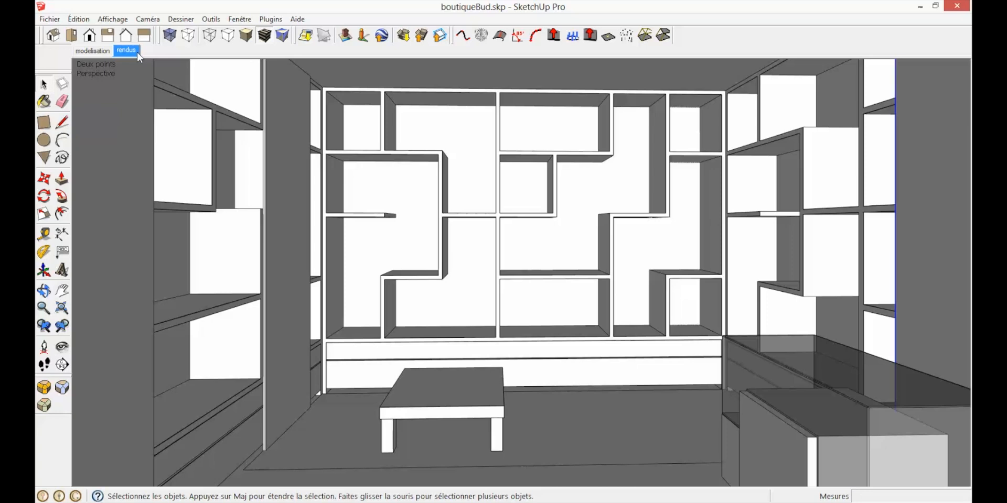
{"action": "left_click", "coordinate": [293, 209]}
{"action": "key", "text": "m"}
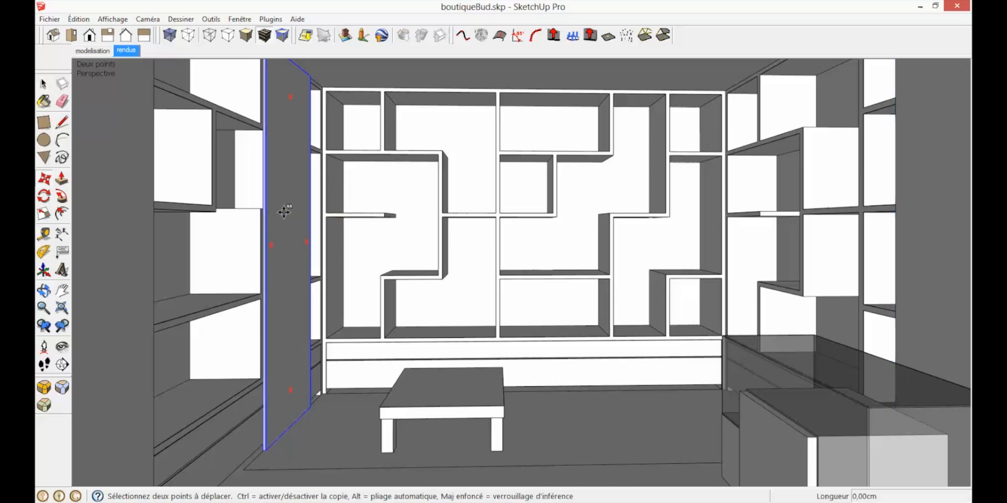
{"action": "left_click_drag", "start_coordinate": [283, 211], "coordinate": [288, 212]}
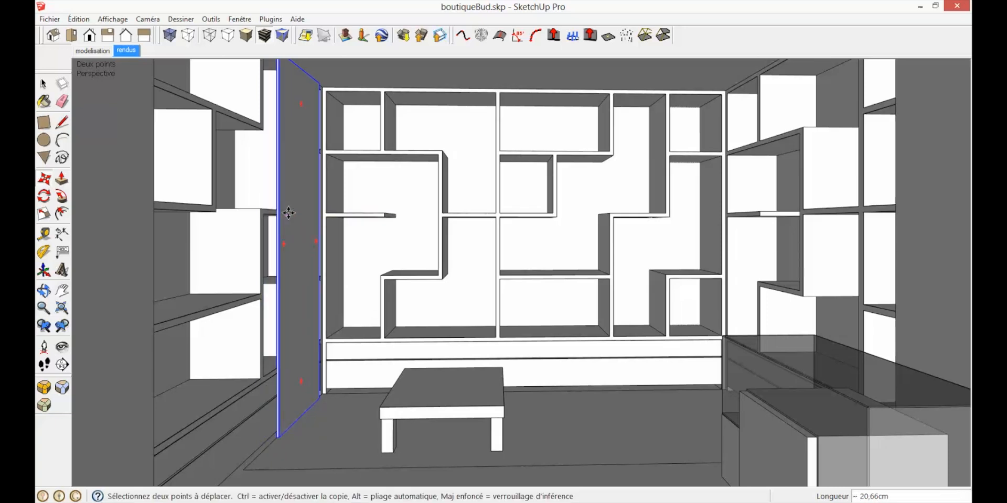
{"action": "key", "text": "Return"}
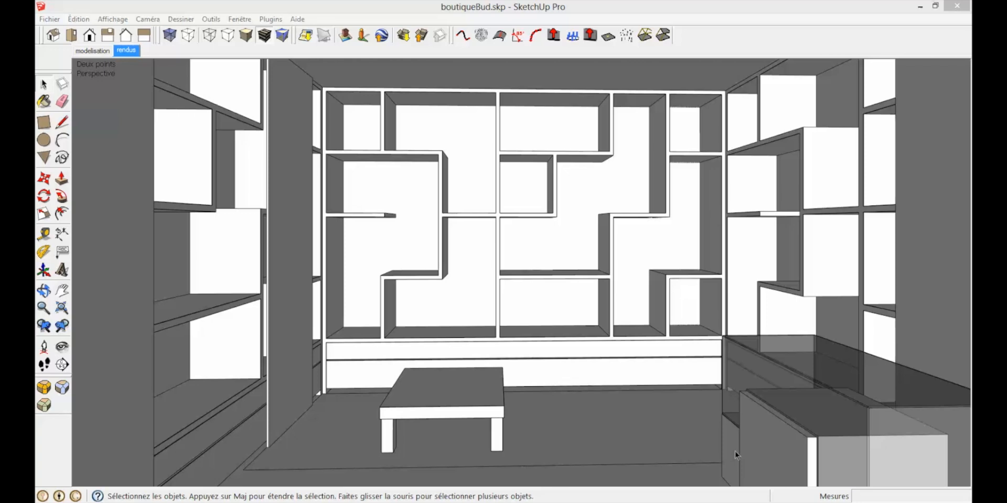
In the modelisation scene, draw a circle of about 13 cm radius on the top surface of a shelf compartment.
{"action": "left_click", "coordinate": [107, 52]}
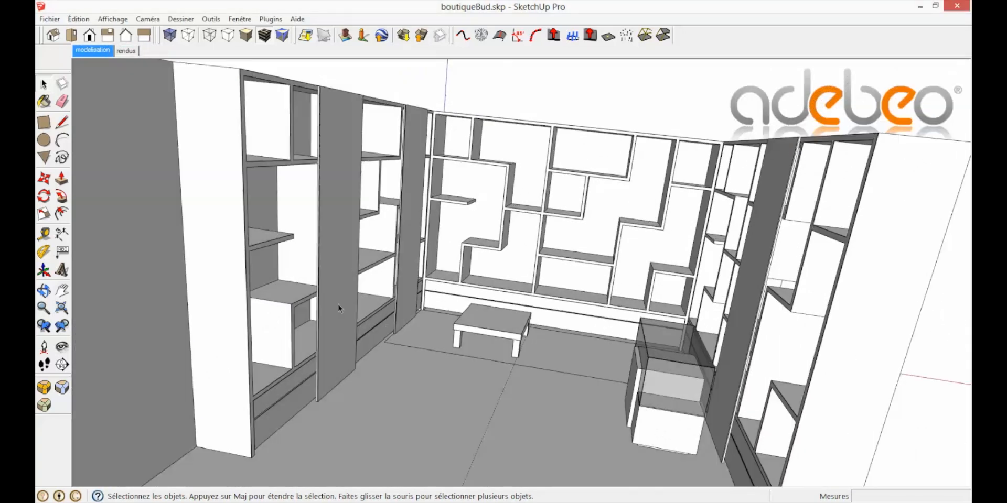
{"action": "scroll", "coordinate": [564, 112], "scroll_direction": "up", "scroll_amount": 10}
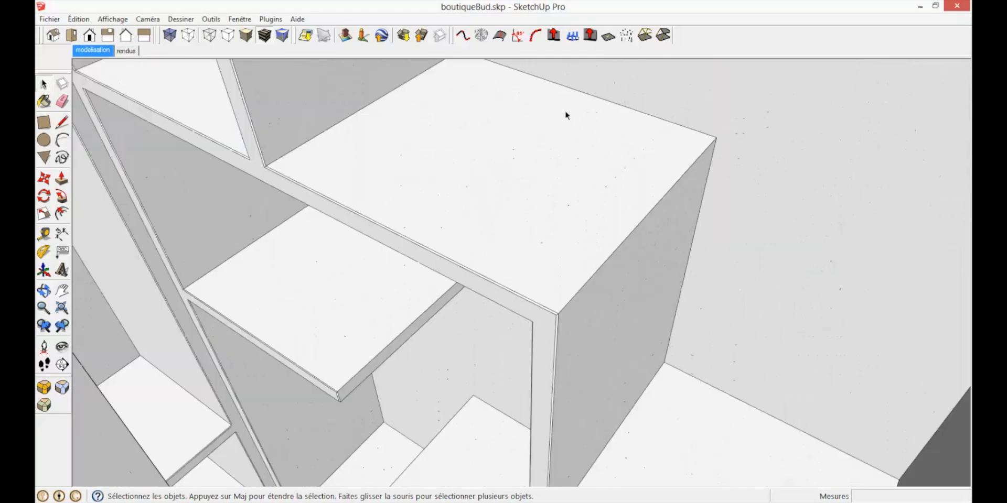
{"action": "middle_click_drag", "start_coordinate": [503, 155], "coordinate": [533, 217]}
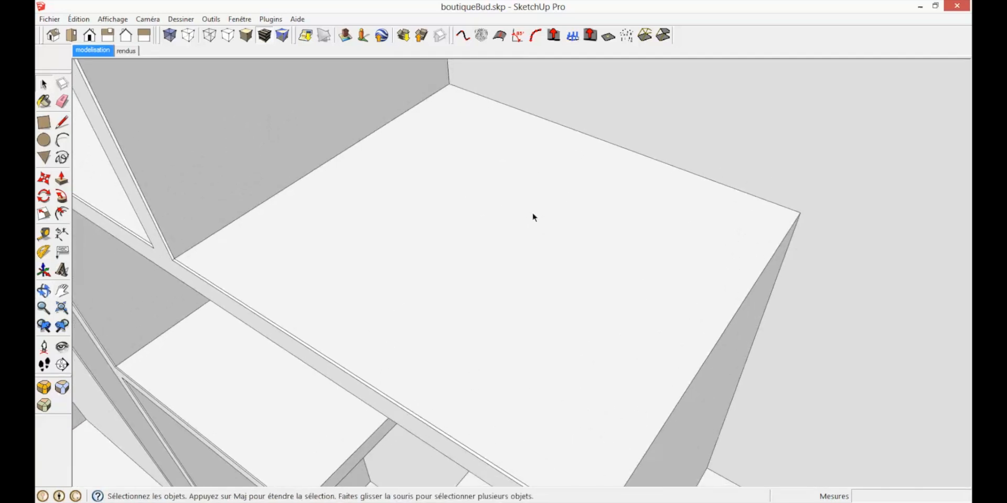
{"action": "left_click", "coordinate": [46, 142]}
{"action": "left_click", "coordinate": [542, 290]}
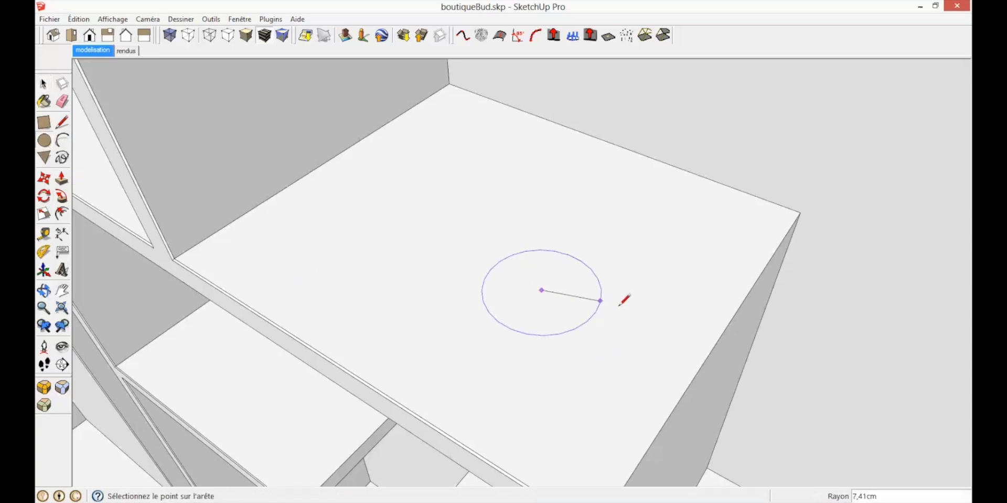
{"action": "left_click", "coordinate": [652, 334]}
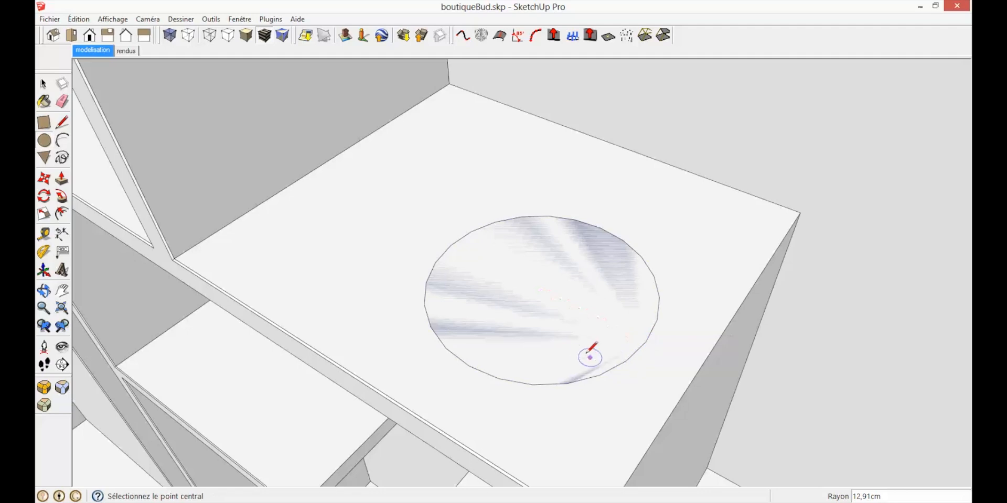
Draw a tall vertical rectangular face with the Line tool, rising from the circle's centre and extending partway toward its rim.
{"action": "middle_click_drag", "start_coordinate": [583, 352], "coordinate": [614, 183]}
{"action": "left_click", "coordinate": [67, 125]}
{"action": "left_click", "coordinate": [543, 287]}
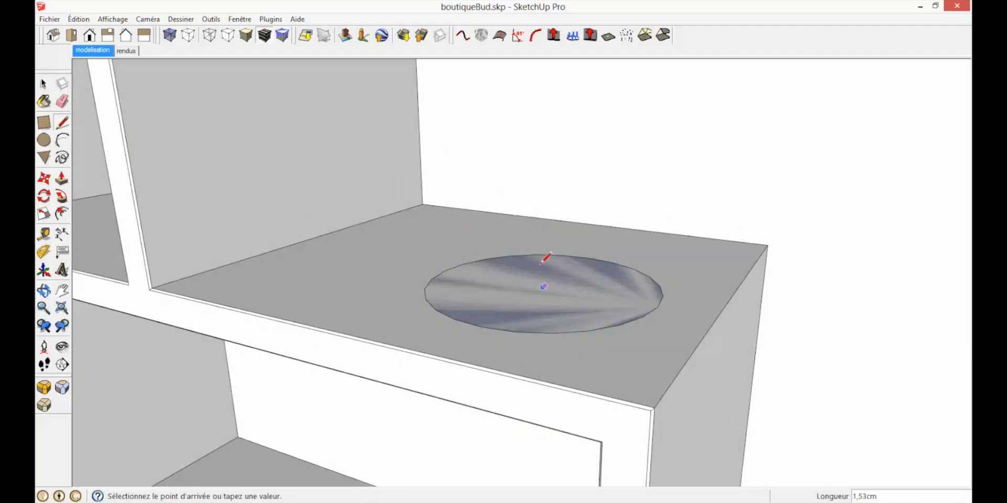
{"action": "middle_click_drag", "start_coordinate": [555, 106], "coordinate": [566, 48]}
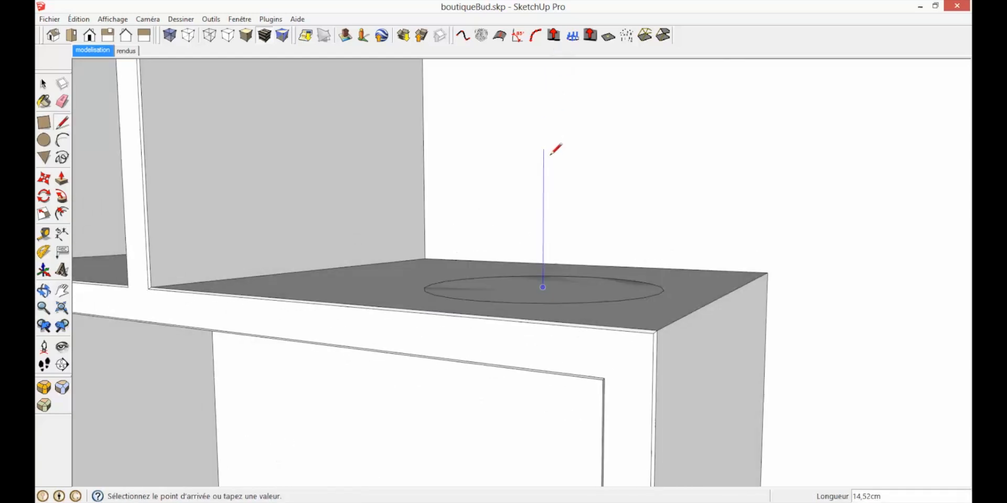
{"action": "middle_click_drag", "start_coordinate": [557, 153], "coordinate": [576, 253]}
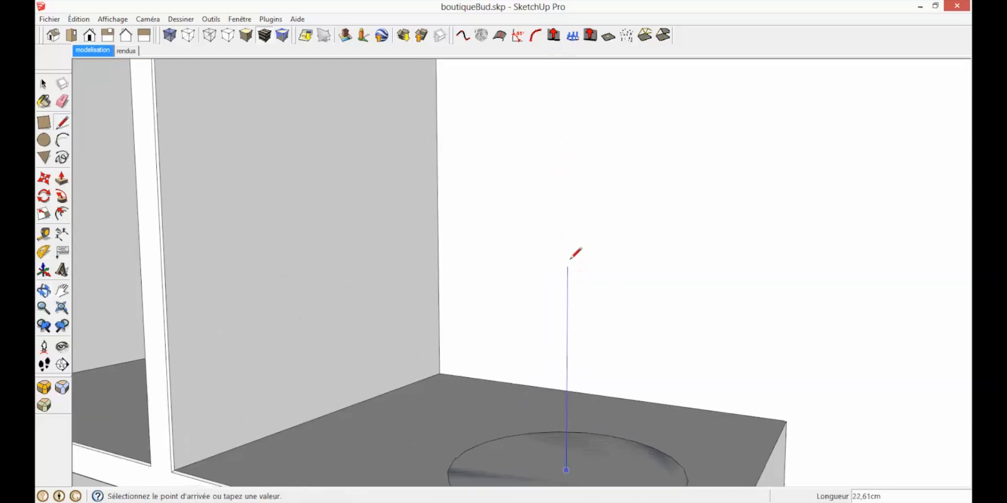
{"action": "left_click", "coordinate": [570, 190]}
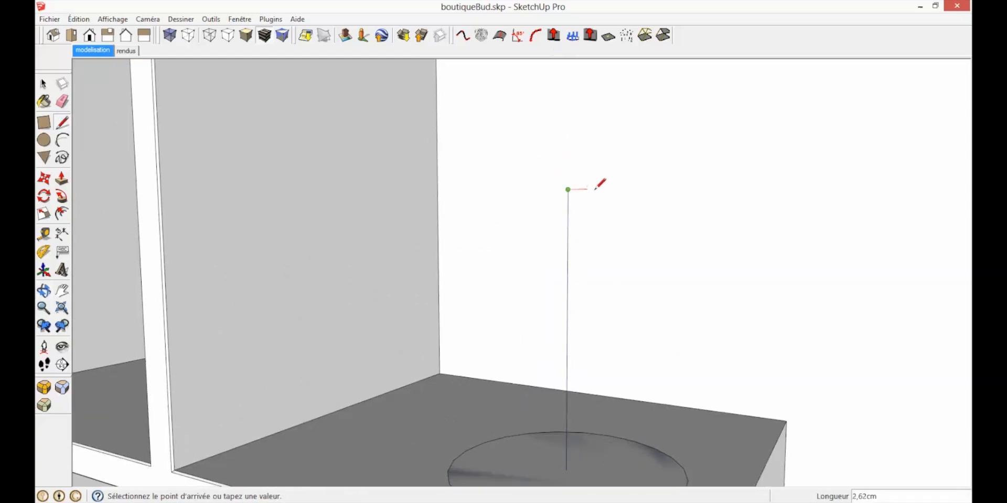
{"action": "left_click", "coordinate": [656, 189]}
{"action": "middle_click_drag", "start_coordinate": [645, 299], "coordinate": [649, 290]}
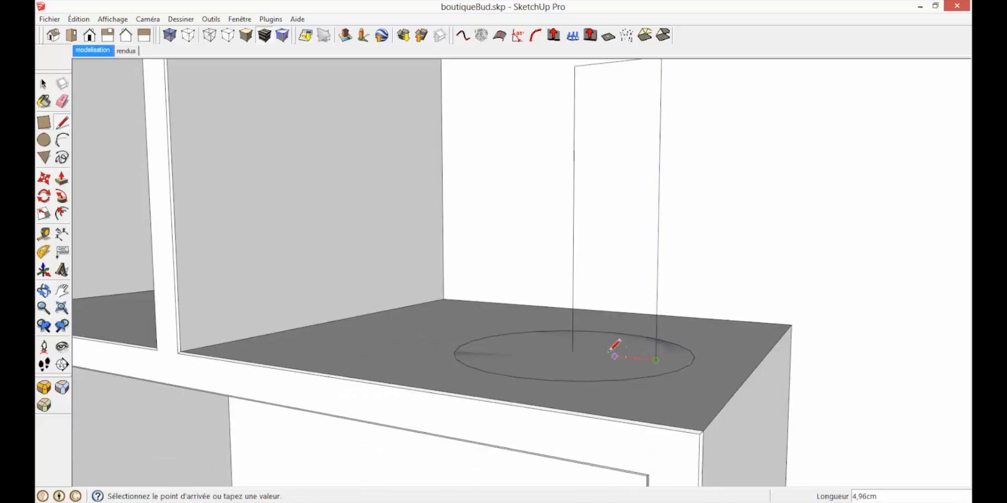
{"action": "left_click", "coordinate": [572, 351]}
Reverse the orientation of the tall vertical face standing on the circle.
{"action": "mouse_move", "coordinate": [573, 348]}
{"action": "middle_mouse_down"}
{"action": "mouse_move", "coordinate": [734, 396]}
{"action": "mouse_move", "coordinate": [551, 216]}
{"action": "mouse_move", "coordinate": [526, 407]}
{"action": "mouse_move", "coordinate": [594, 311]}
{"action": "middle_mouse_up"}
{"action": "scroll", "coordinate": [615, 323], "scroll_direction": "up", "scroll_amount": 1}
{"action": "right_click", "coordinate": [617, 324]}
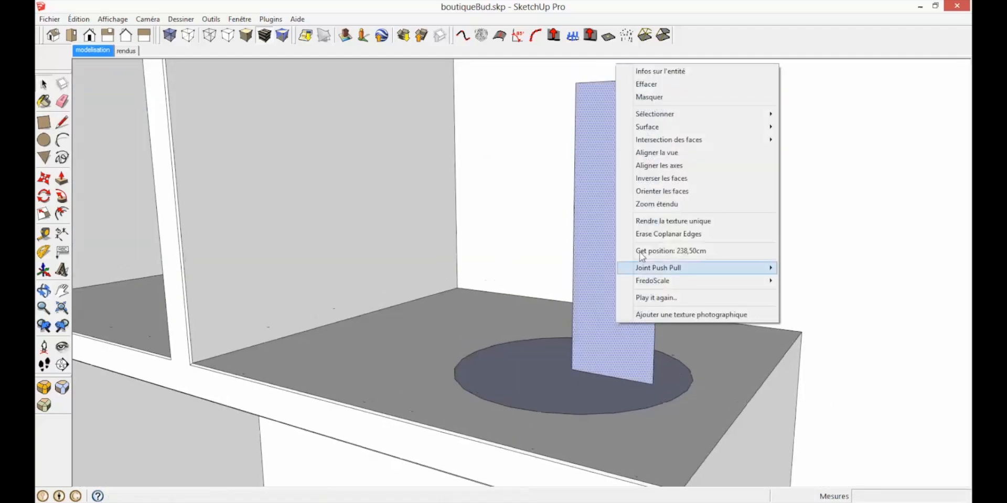
{"action": "left_click", "coordinate": [660, 179]}
Draw a thin rectangle along the vertical face's base and a small square in its outer lower corner.
{"action": "scroll", "coordinate": [598, 357], "scroll_direction": "up", "scroll_amount": 4}
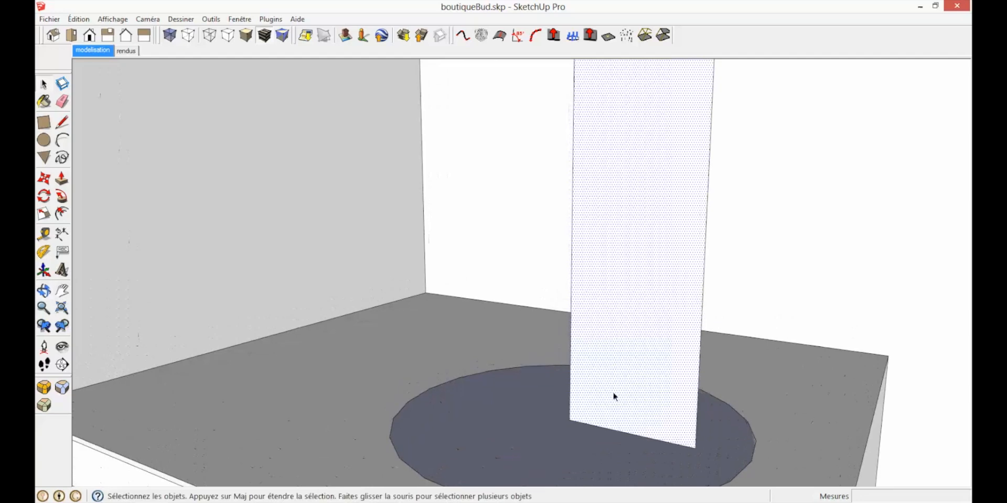
{"action": "left_click", "coordinate": [44, 122]}
{"action": "middle_click_drag", "start_coordinate": [523, 392], "coordinate": [635, 413]}
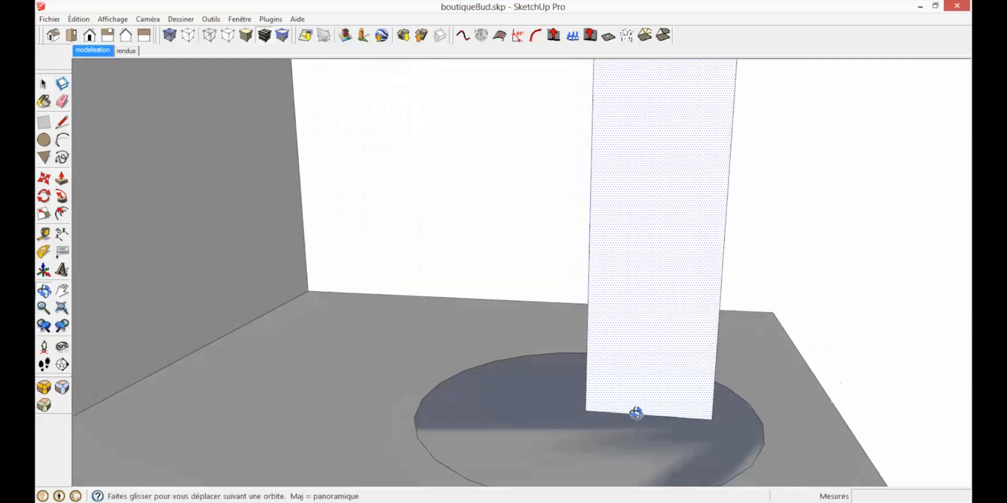
{"action": "scroll", "coordinate": [633, 404], "scroll_direction": "up", "scroll_amount": 3}
{"action": "scroll", "coordinate": [635, 401], "scroll_direction": "up", "scroll_amount": 3}
{"action": "left_click", "coordinate": [511, 419]}
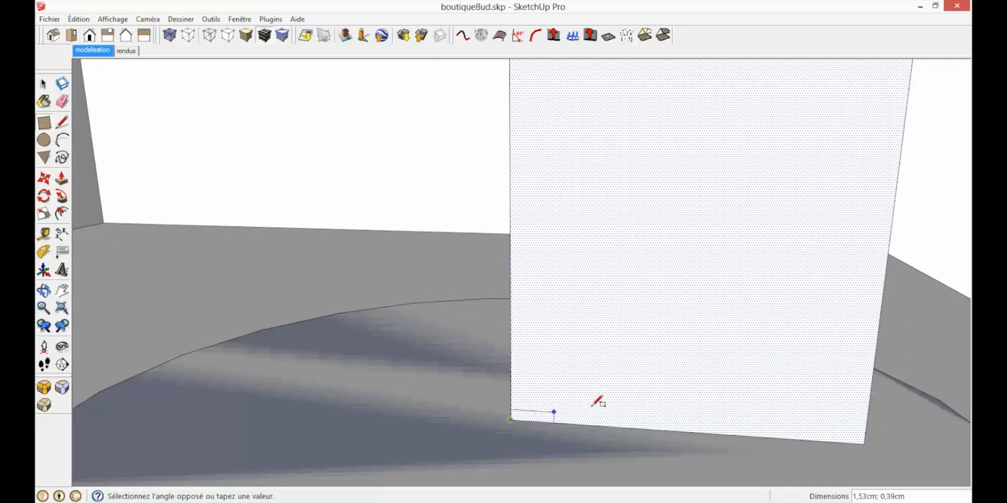
{"action": "left_click", "coordinate": [869, 402]}
{"action": "left_click", "coordinate": [864, 444]}
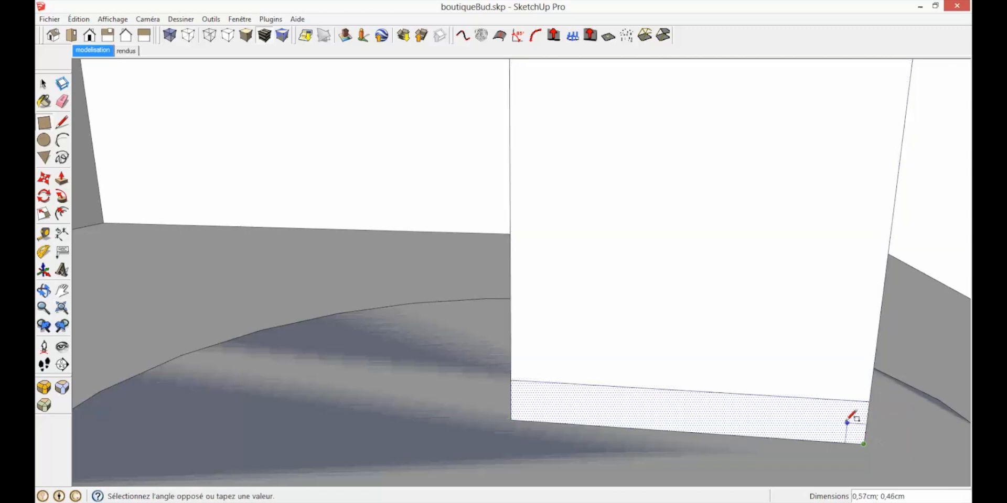
{"action": "left_click", "coordinate": [829, 395]}
Draw a narrow rectangular strip along the face's centre edge, from the base strip up to the face's upper edge.
{"action": "middle_click_drag", "start_coordinate": [749, 407], "coordinate": [616, 264]}
{"action": "left_click", "coordinate": [596, 417]}
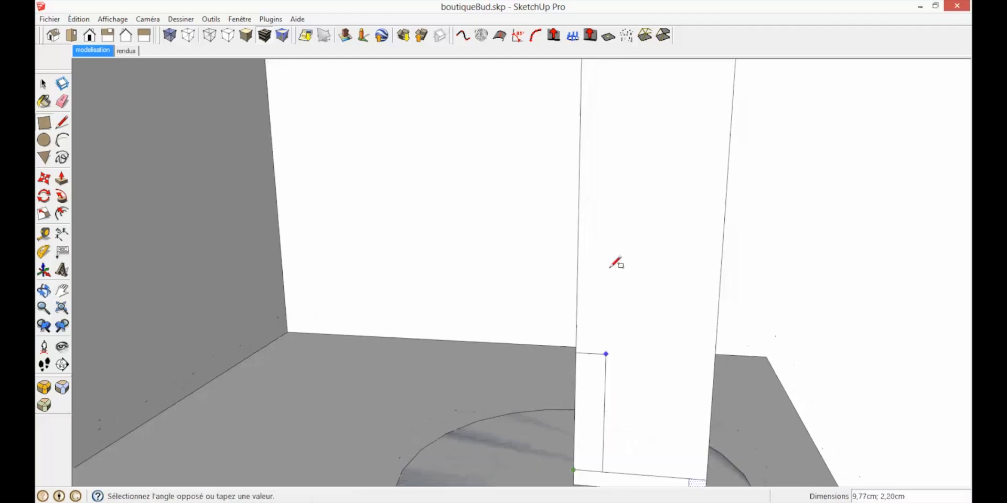
{"action": "scroll", "coordinate": [612, 262], "scroll_direction": "down", "scroll_amount": 3}
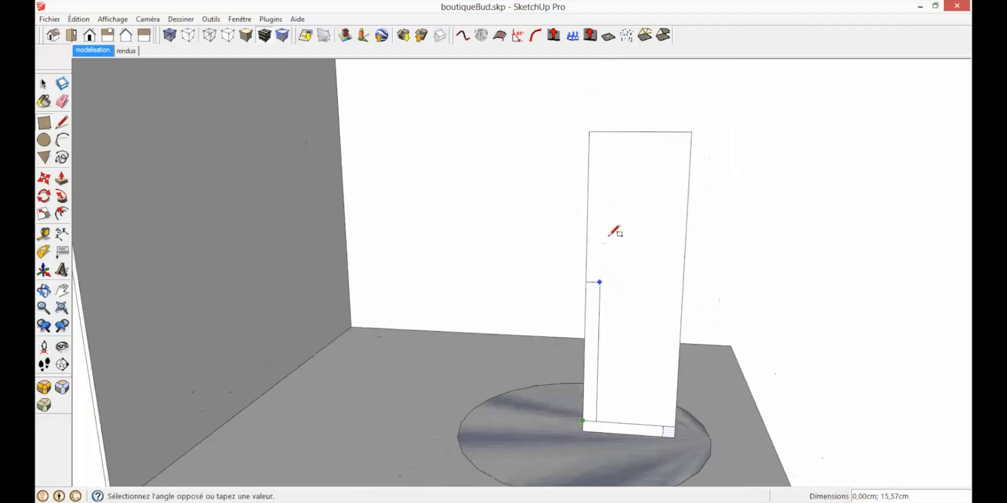
{"action": "left_click", "coordinate": [601, 131]}
Draw a rectangle above the base strip, spanning from the corner square's inner corner to the narrow vertical strip.
{"action": "scroll", "coordinate": [629, 360], "scroll_direction": "up", "scroll_amount": 3}
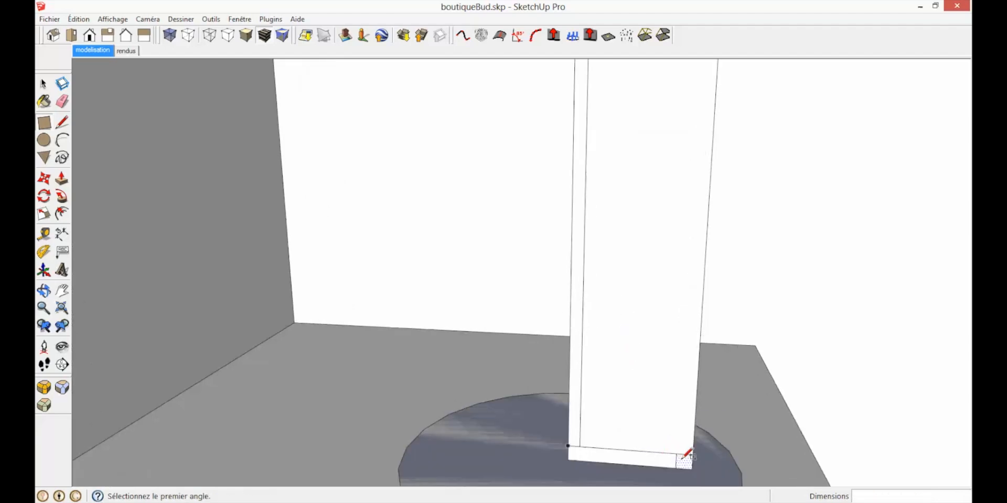
{"action": "left_click", "coordinate": [677, 453]}
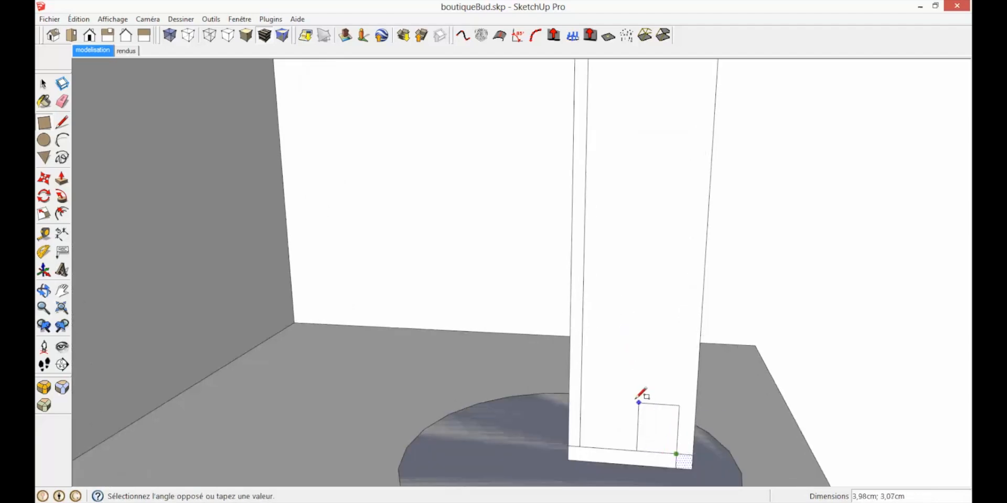
{"action": "left_click", "coordinate": [584, 358]}
{"action": "scroll", "coordinate": [612, 424], "scroll_direction": "down", "scroll_amount": 4}
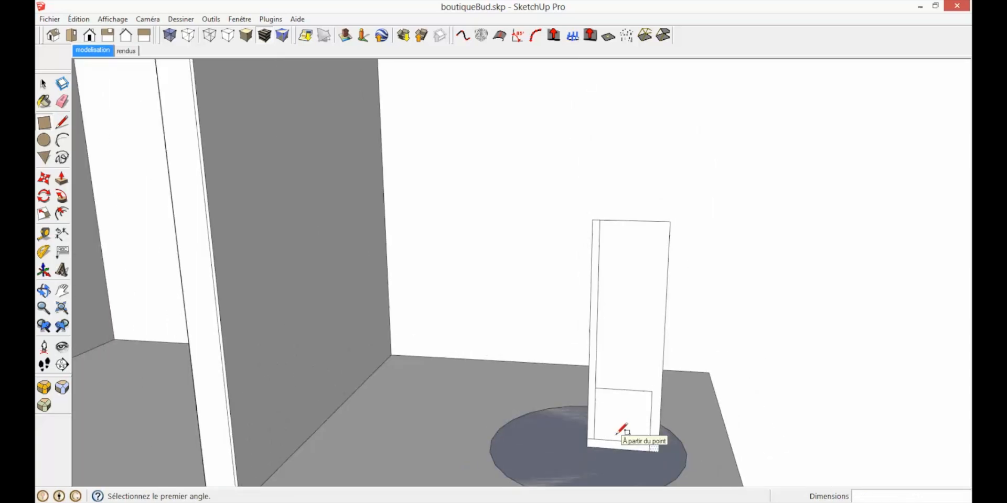
{"action": "scroll", "coordinate": [617, 438], "scroll_direction": "up", "scroll_amount": 5}
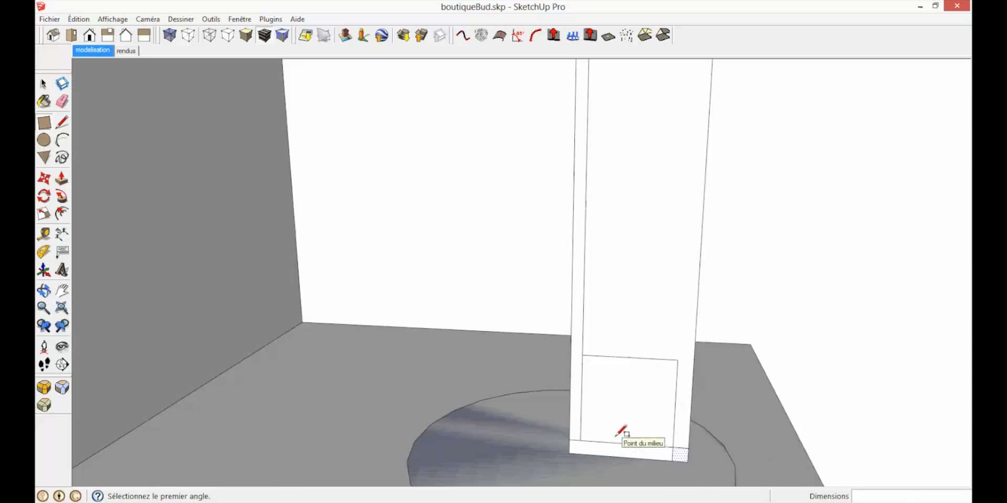
Move the upper end of the narrow strip's inner line toward the centre edge to taper the strip.
{"action": "scroll", "coordinate": [601, 401], "scroll_direction": "down", "scroll_amount": 3}
{"action": "middle_click_drag", "start_coordinate": [591, 243], "coordinate": [571, 349], "text": "shift"}
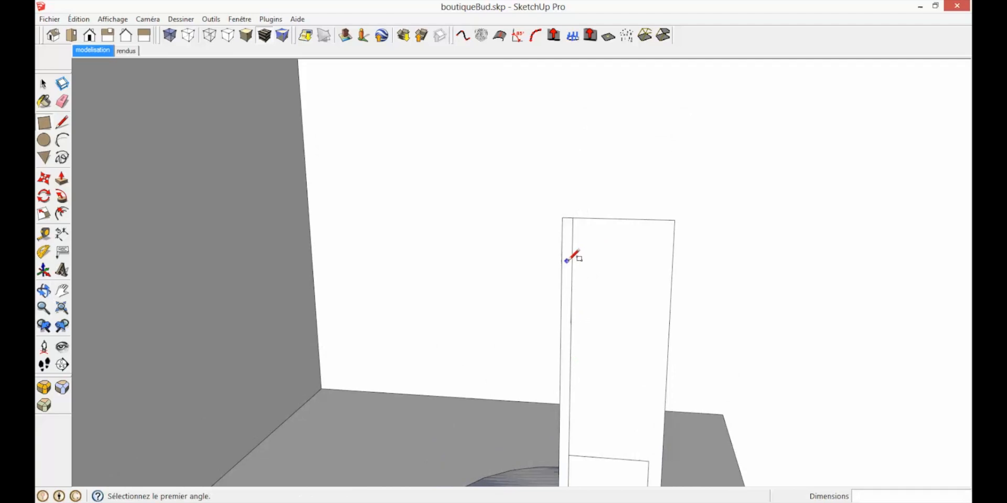
{"action": "key", "text": "m"}
{"action": "scroll", "coordinate": [571, 231], "scroll_direction": "up", "scroll_amount": 5}
{"action": "left_click", "coordinate": [577, 199]}
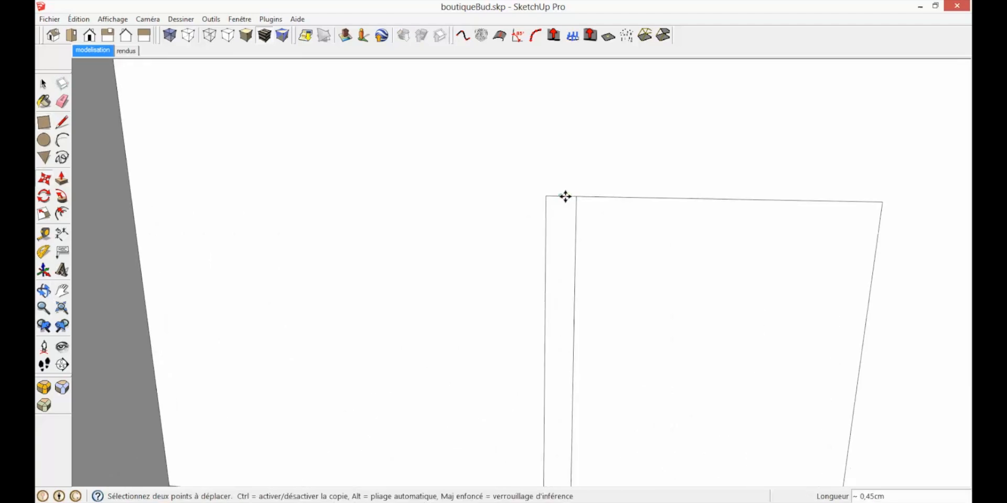
{"action": "key", "text": "space"}
{"action": "key", "text": "m"}
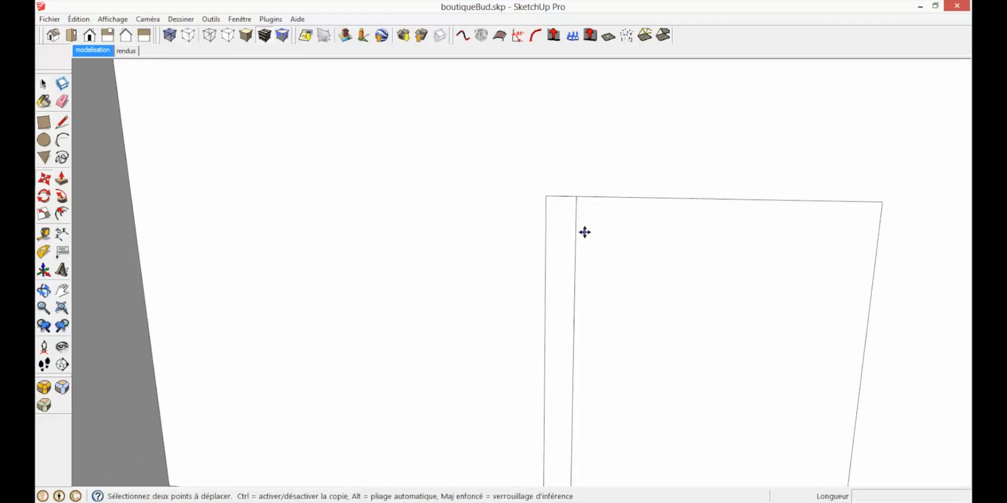
{"action": "left_click", "coordinate": [577, 198]}
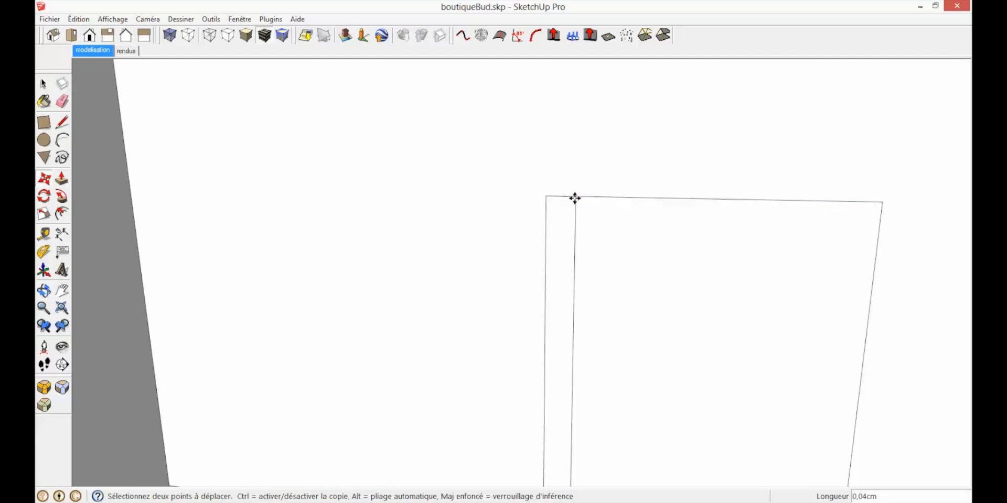
Erase the base strip's upper line and the lower part of the vertical strip's line, keeping the corner square.
{"action": "mouse_move", "coordinate": [562, 196]}
{"action": "middle_mouse_down"}
{"action": "mouse_move", "coordinate": [582, 315]}
{"action": "mouse_move", "coordinate": [621, 375]}
{"action": "mouse_move", "coordinate": [611, 341]}
{"action": "middle_mouse_up"}
{"action": "scroll", "coordinate": [611, 341], "scroll_direction": "up", "scroll_amount": 6}
{"action": "key", "text": "e"}
{"action": "mouse_move", "coordinate": [524, 375]}
{"action": "left_mouse_down"}
{"action": "mouse_move", "coordinate": [485, 353]}
{"action": "mouse_move", "coordinate": [489, 382]}
{"action": "left_mouse_up"}
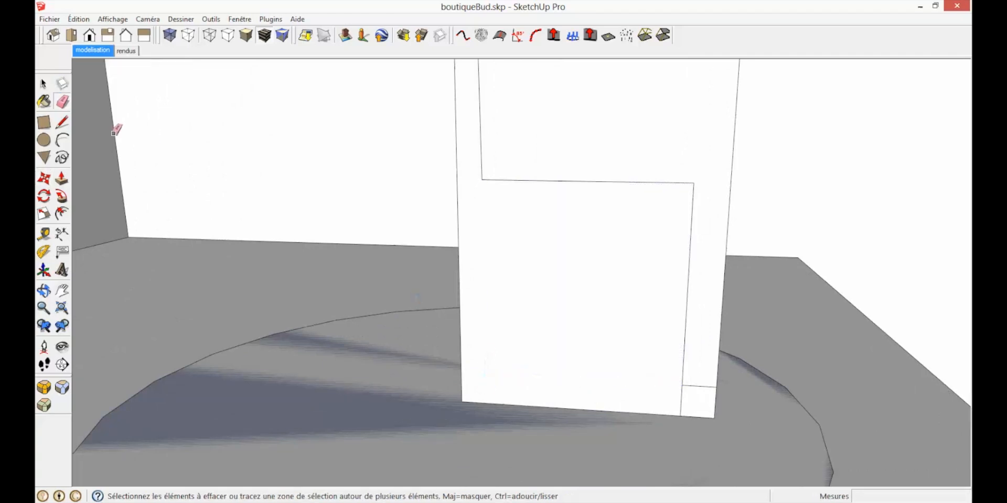
Draw an outward arc with about 0.34 cm bulge across the corner square, from its inner upper corner to the outer lower corner.
{"action": "left_click", "coordinate": [61, 140]}
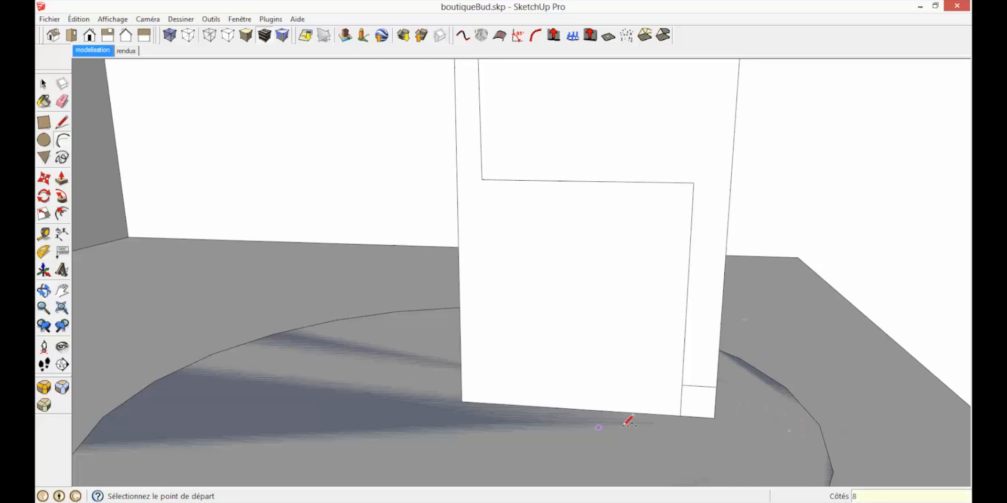
{"action": "scroll", "coordinate": [628, 422], "scroll_direction": "up", "scroll_amount": 5}
{"action": "left_click", "coordinate": [693, 360]}
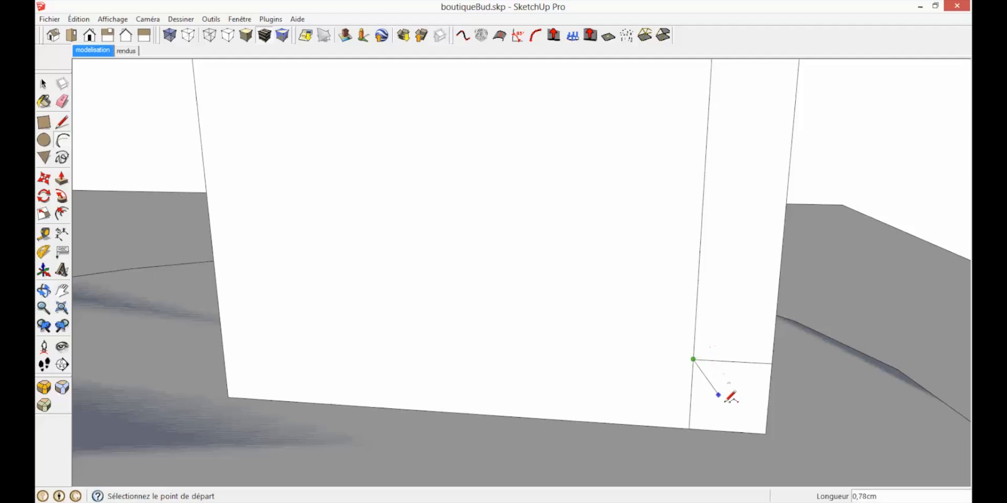
{"action": "left_click", "coordinate": [765, 433]}
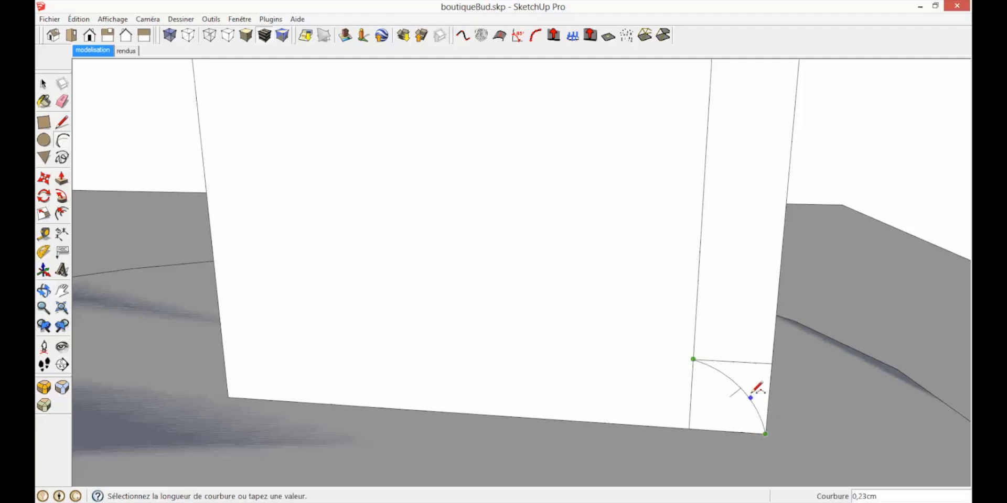
{"action": "left_click", "coordinate": [751, 389]}
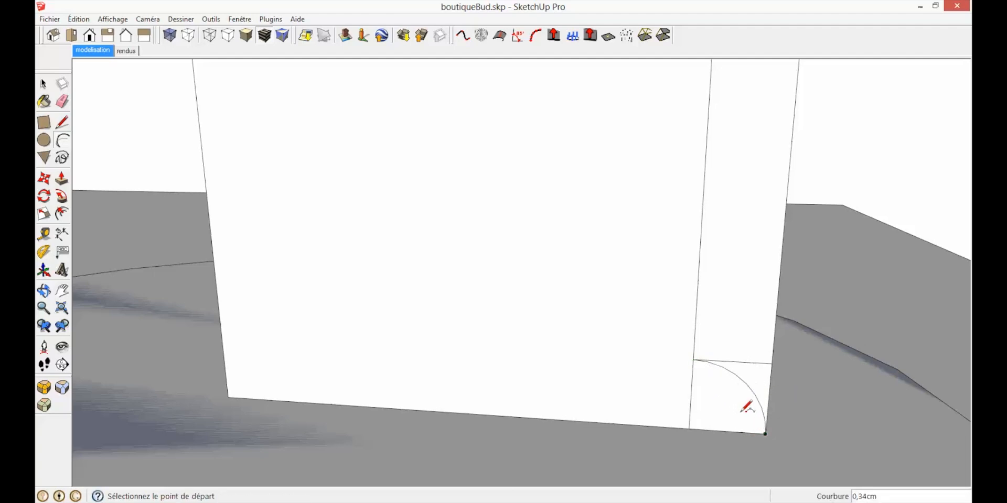
Erase the corner square's leftover straight edges and the upper and outer sides of the rectangle above the base.
{"action": "key", "text": "e"}
{"action": "left_click", "coordinate": [744, 361]}
{"action": "left_click", "coordinate": [690, 396]}
{"action": "mouse_move", "coordinate": [690, 396]}
{"action": "middle_mouse_down"}
{"action": "mouse_move", "coordinate": [683, 418]}
{"action": "mouse_move", "coordinate": [676, 337]}
{"action": "middle_mouse_up"}
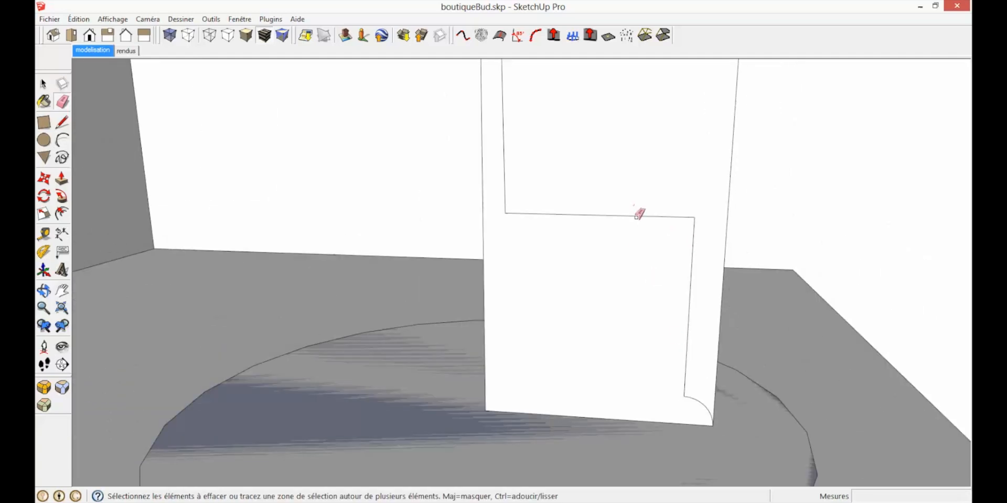
{"action": "mouse_move", "coordinate": [516, 207]}
{"action": "left_mouse_down"}
{"action": "mouse_move", "coordinate": [606, 217]}
{"action": "mouse_move", "coordinate": [645, 242]}
{"action": "left_mouse_up"}
{"action": "left_click", "coordinate": [691, 277]}
Draw a concave arc with about 2.06 cm bulge from the small corner arc to the vertical line's lower end, tangent at that line.
{"action": "left_click", "coordinate": [62, 122]}
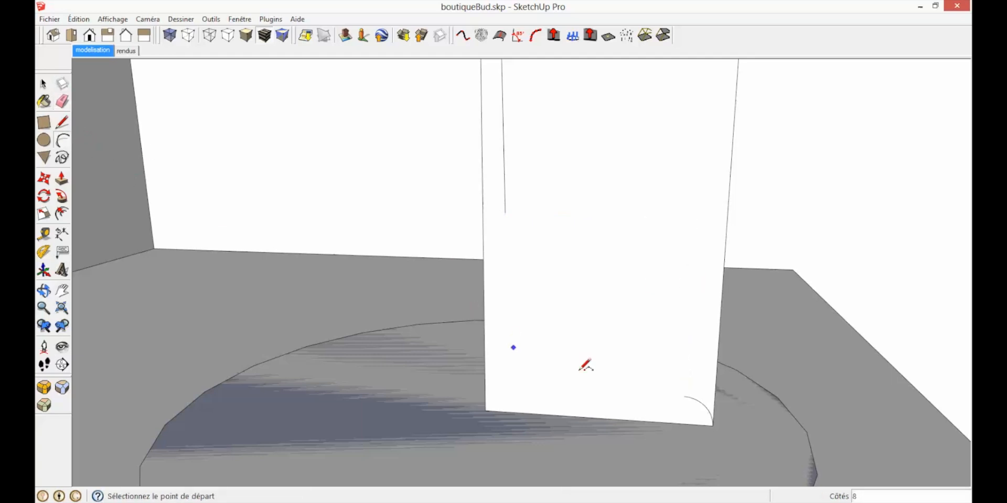
{"action": "left_click", "coordinate": [683, 396]}
{"action": "left_click", "coordinate": [504, 213]}
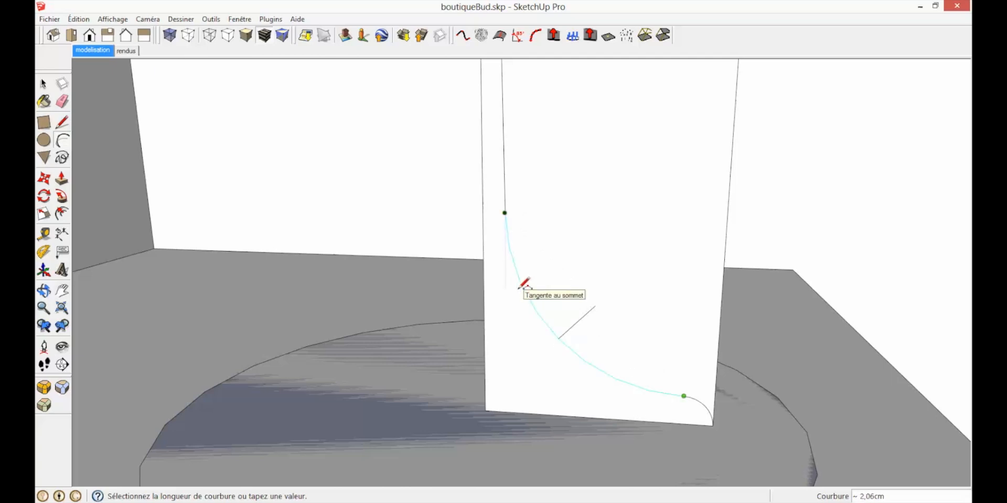
{"action": "left_click", "coordinate": [524, 285]}
Set the large concave arc's segment count to 12 in its entity information.
{"action": "key", "text": "space"}
{"action": "left_click", "coordinate": [555, 338]}
{"action": "right_click", "coordinate": [554, 337]}
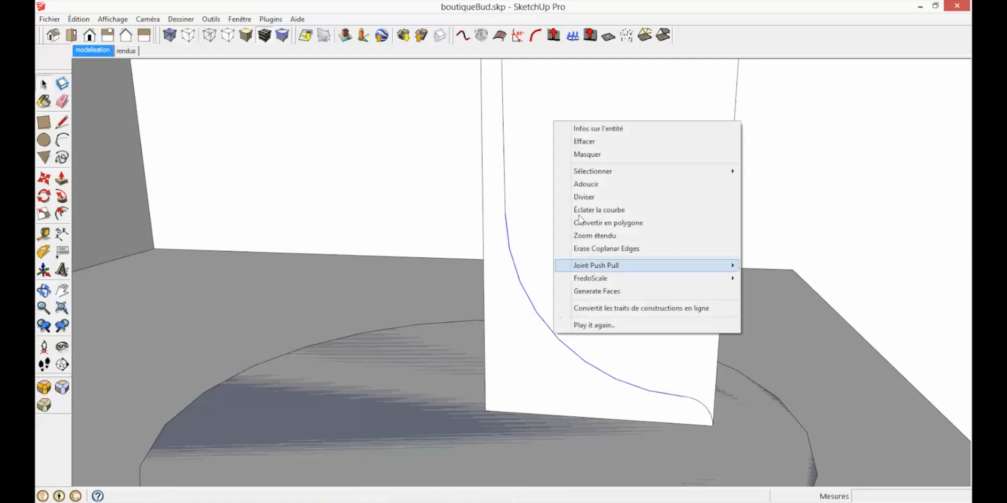
{"action": "left_click", "coordinate": [593, 128]}
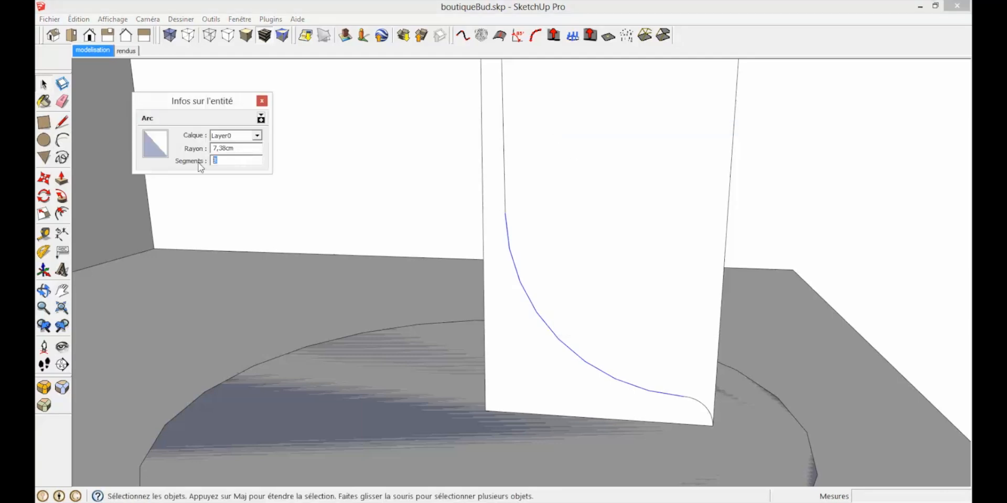
{"action": "left_click", "coordinate": [211, 166]}
{"action": "type", "text": "12"}
{"action": "key", "text": "Return"}
{"action": "left_click", "coordinate": [262, 101]}
Erase the face's outer vertical and upper edges beyond the curve, leaving only the slender stem-and-foot profile.
{"action": "scroll", "coordinate": [513, 364], "scroll_direction": "down", "scroll_amount": 5}
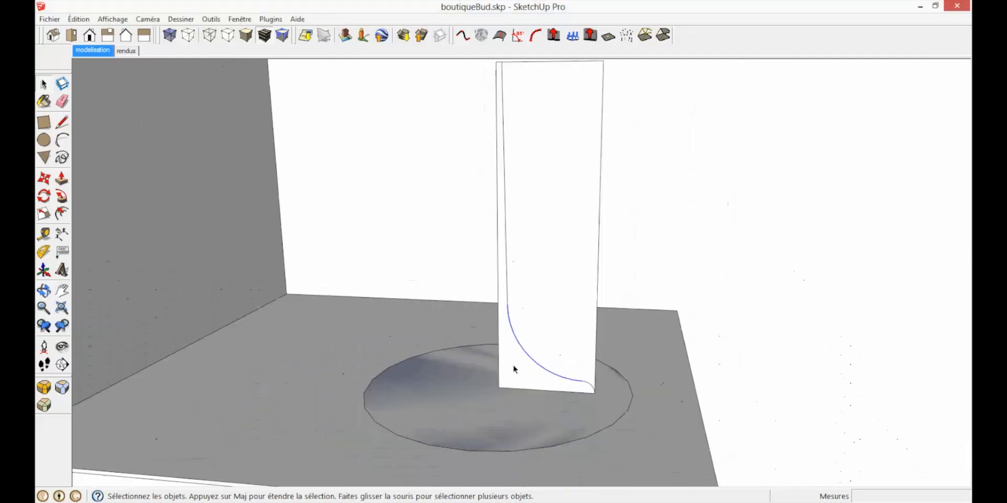
{"action": "key", "text": "e"}
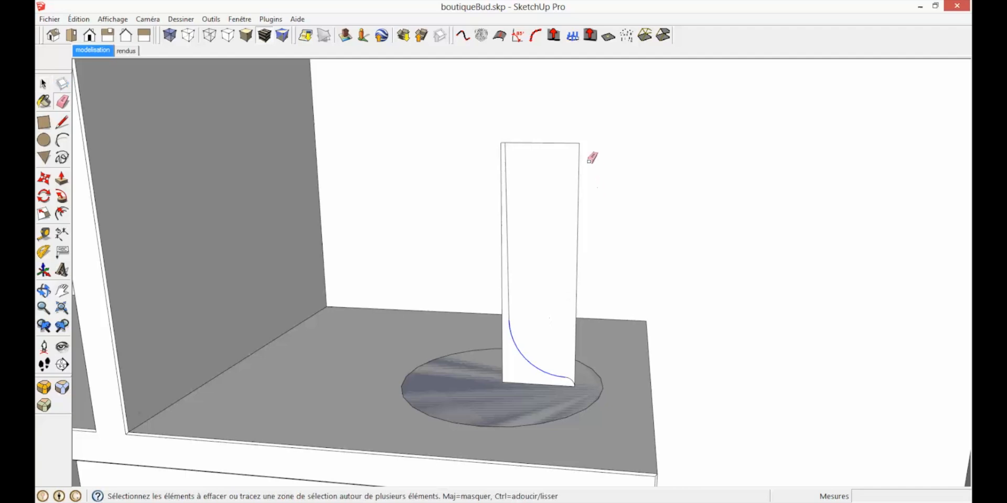
{"action": "left_click_drag", "start_coordinate": [591, 157], "coordinate": [571, 137]}
{"action": "scroll", "coordinate": [526, 393], "scroll_direction": "up", "scroll_amount": 2}
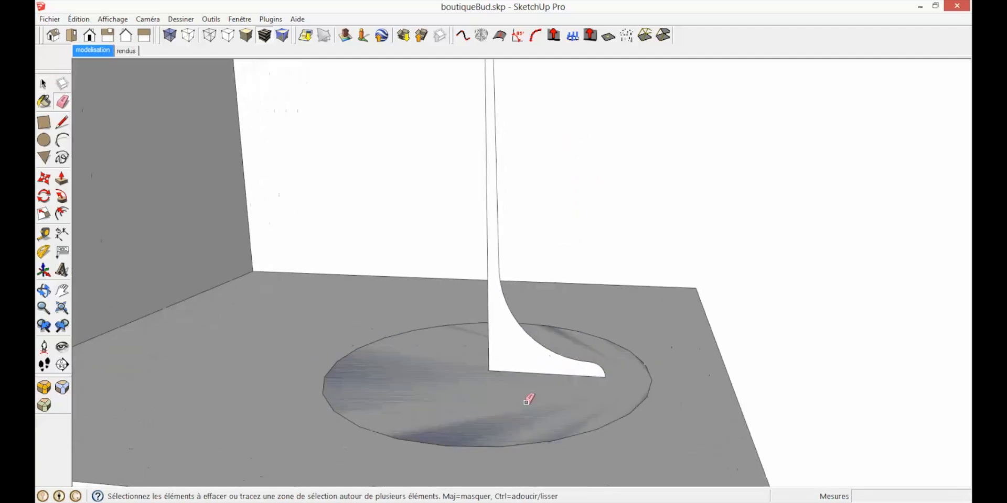
Sweep the stem-and-foot profile around the circle with Follow Me, then delete the leftover path circle.
{"action": "left_click", "coordinate": [44, 83]}
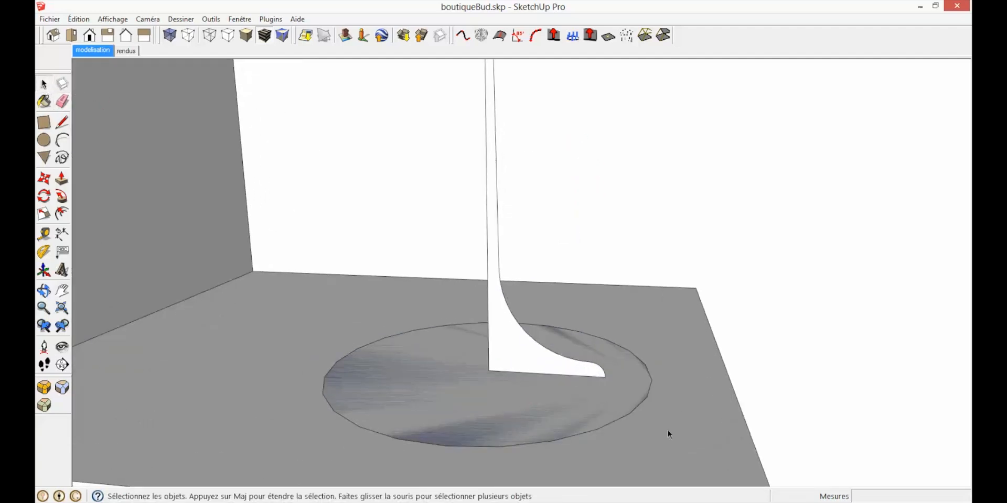
{"action": "left_click", "coordinate": [589, 433]}
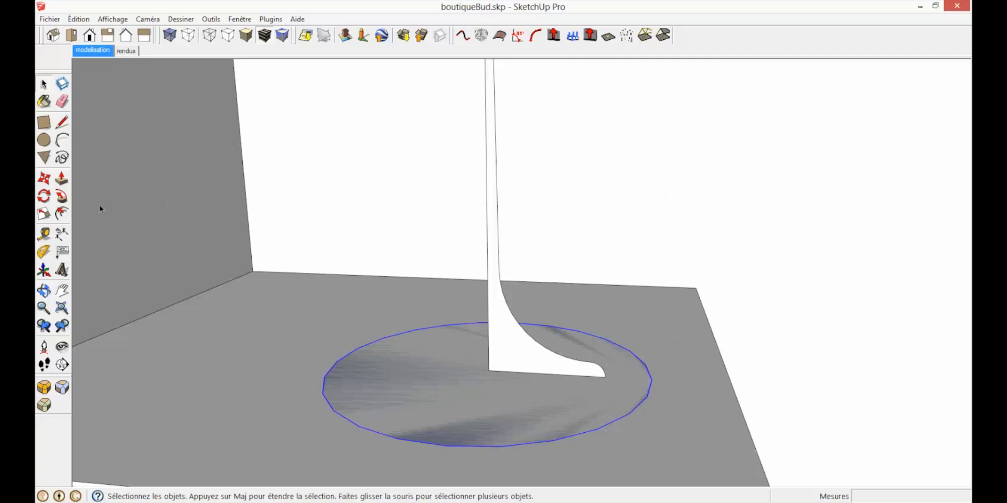
{"action": "left_click", "coordinate": [62, 197]}
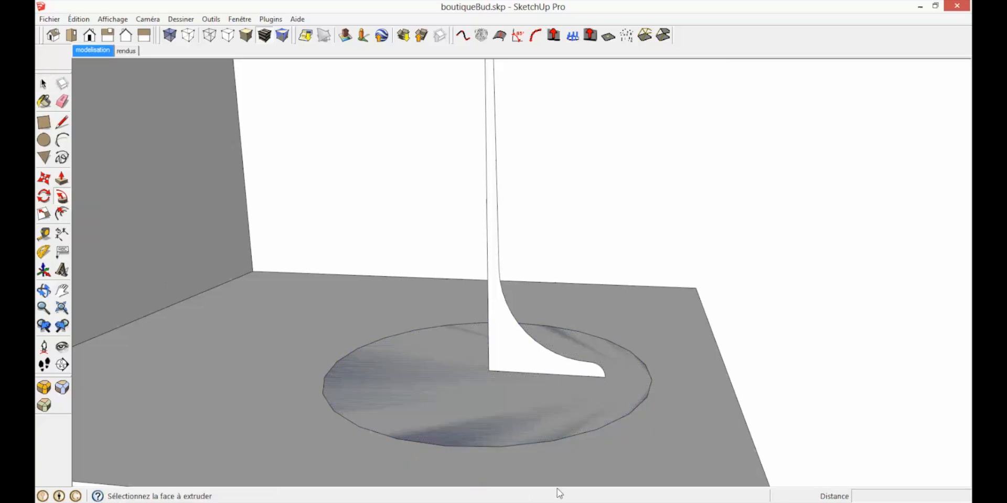
{"action": "left_click_drag", "start_coordinate": [527, 362], "coordinate": [528, 418]}
{"action": "middle_click_drag", "start_coordinate": [528, 418], "coordinate": [529, 440]}
{"action": "scroll", "coordinate": [526, 427], "scroll_direction": "down", "scroll_amount": 3}
{"action": "scroll", "coordinate": [527, 431], "scroll_direction": "up", "scroll_amount": 3}
{"action": "key", "text": "space"}
{"action": "left_click", "coordinate": [561, 423]}
{"action": "key", "text": "Delete"}
Reverse the faces of the entire round-footed stand and turn it into a component named "socle - rond".
{"action": "left_click", "coordinate": [525, 399]}
{"action": "double_click", "coordinate": [525, 399]}
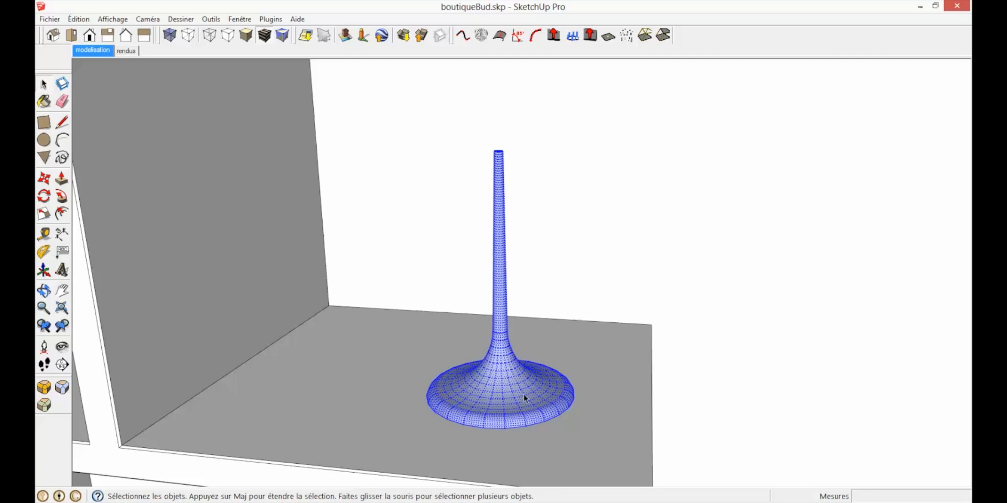
{"action": "right_click", "coordinate": [518, 397]}
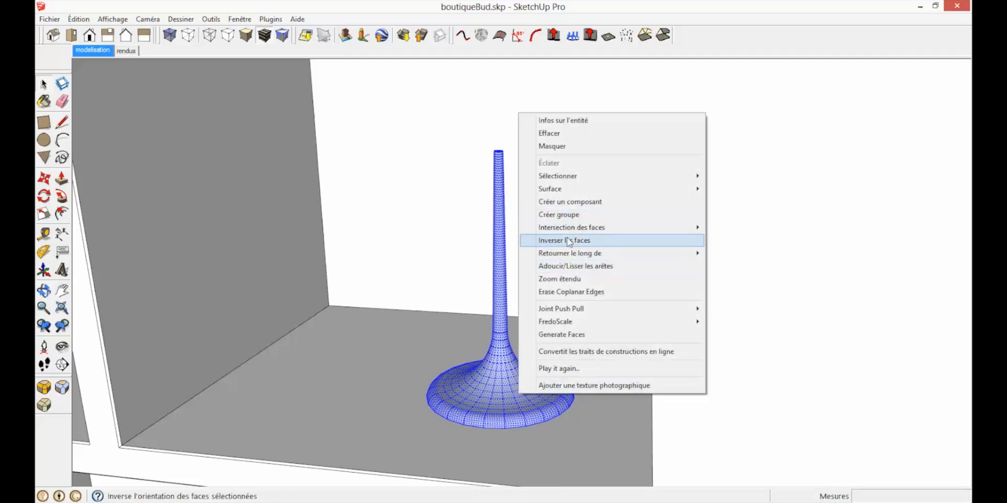
{"action": "left_click", "coordinate": [569, 240]}
{"action": "right_click", "coordinate": [510, 383]}
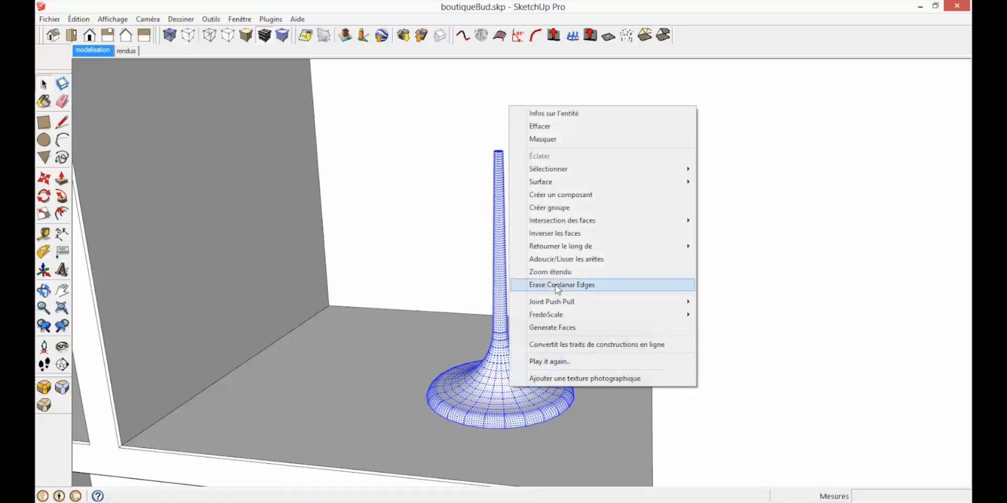
{"action": "left_click", "coordinate": [566, 195]}
{"action": "type", "text": "socle - rond"}
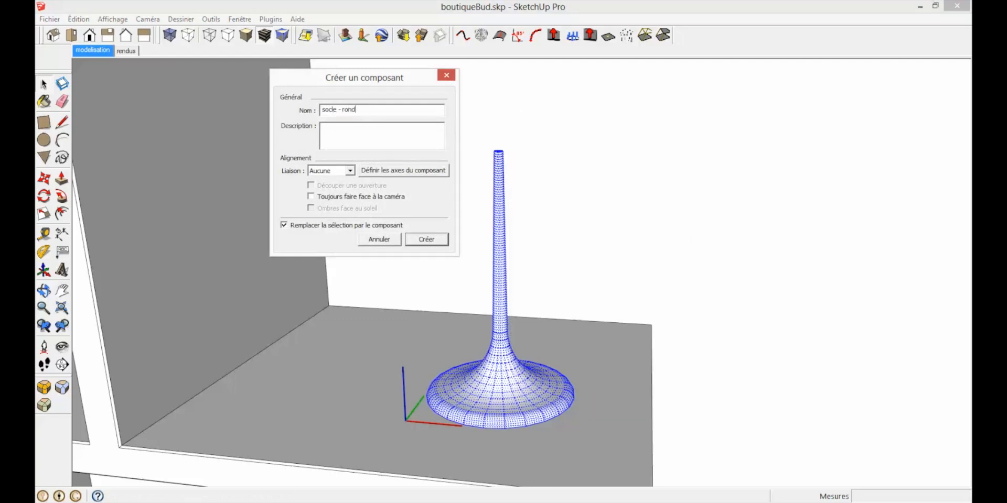
{"action": "left_click", "coordinate": [423, 238]}
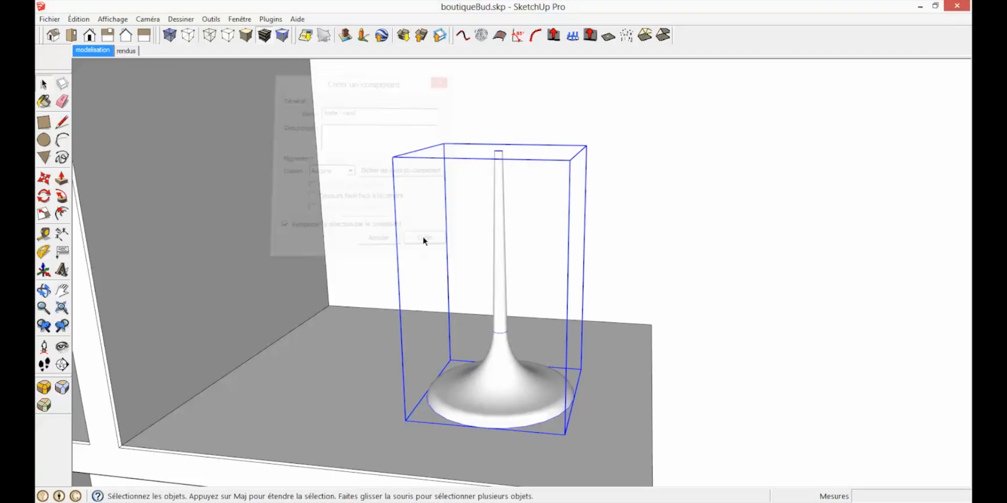
Draw a rectangle about 20.4 by 11 cm on the shelf beside the round stand and extrude it up about 1.23 cm.
{"action": "left_click", "coordinate": [44, 122]}
{"action": "left_click", "coordinate": [194, 428]}
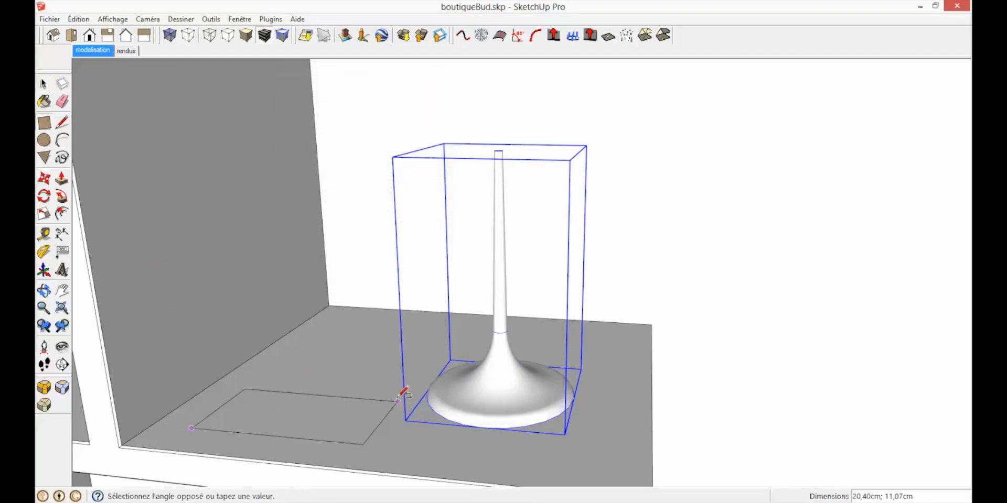
{"action": "left_click", "coordinate": [399, 403]}
{"action": "key", "text": "p"}
{"action": "left_click", "coordinate": [362, 420]}
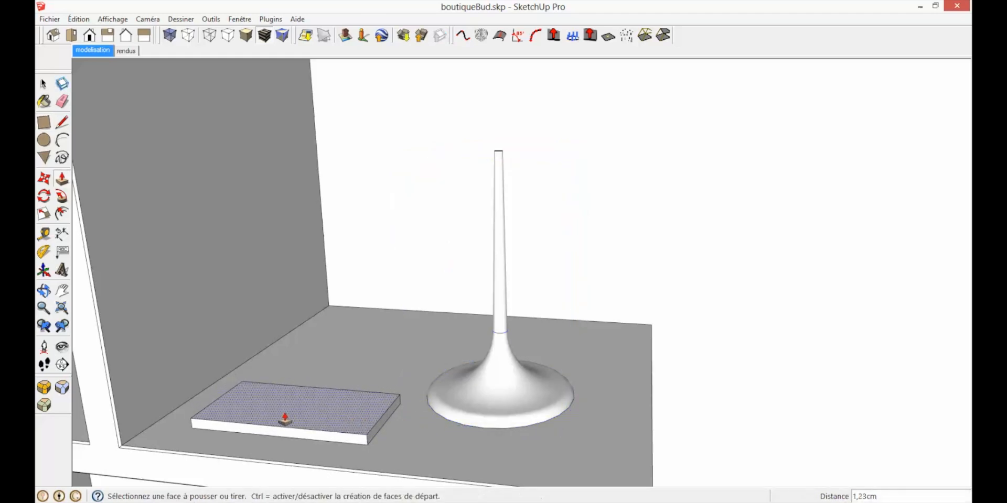
{"action": "key", "text": "space"}
Draw a narrow rectangle across the middle of the slab's upper face, its length running along the slab's depth.
{"action": "scroll", "coordinate": [304, 399], "scroll_direction": "up", "scroll_amount": 5}
{"action": "key", "text": "r"}
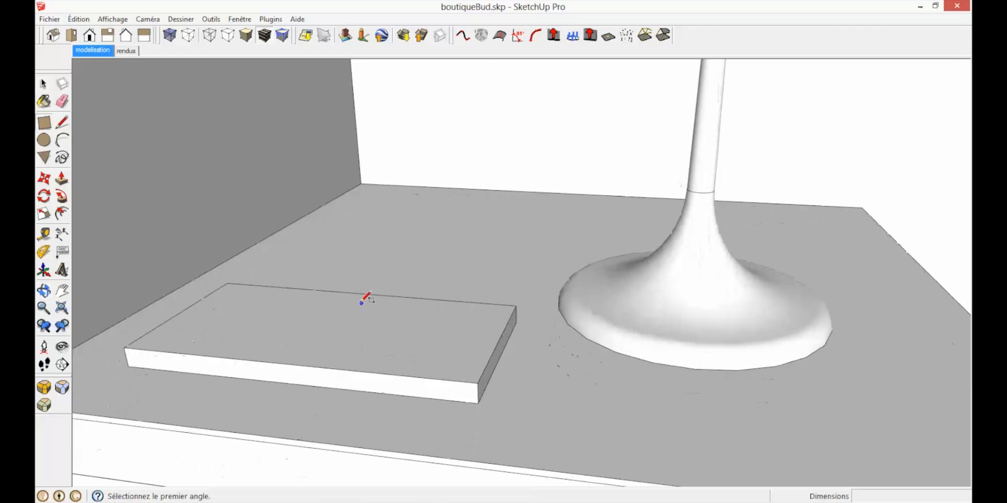
{"action": "left_click", "coordinate": [333, 303]}
{"action": "left_click", "coordinate": [312, 342]}
Move the narrow rectangle so that it is centred on the slab, aligning it with the midpoints of the slab's edges.
{"action": "key", "text": "space"}
{"action": "left_click", "coordinate": [314, 333]}
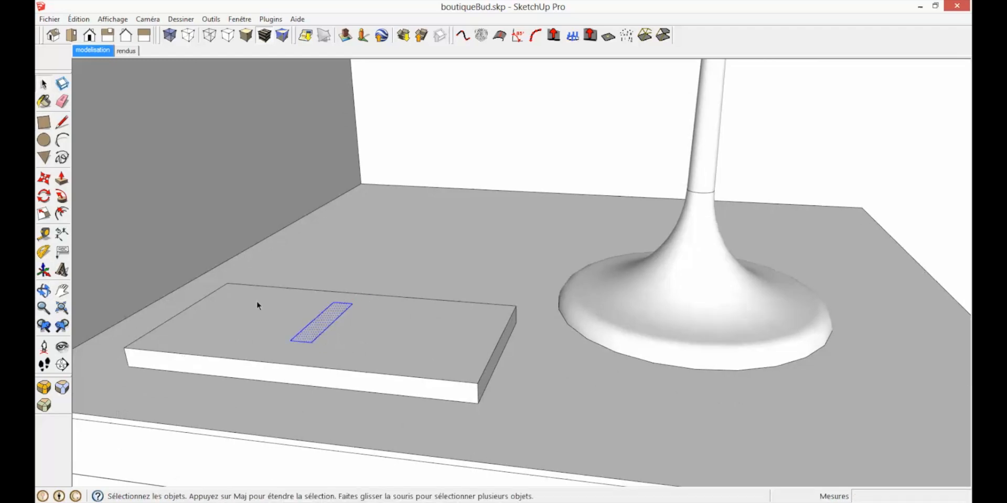
{"action": "left_click", "coordinate": [45, 180]}
{"action": "scroll", "coordinate": [344, 283], "scroll_direction": "up", "scroll_amount": 6}
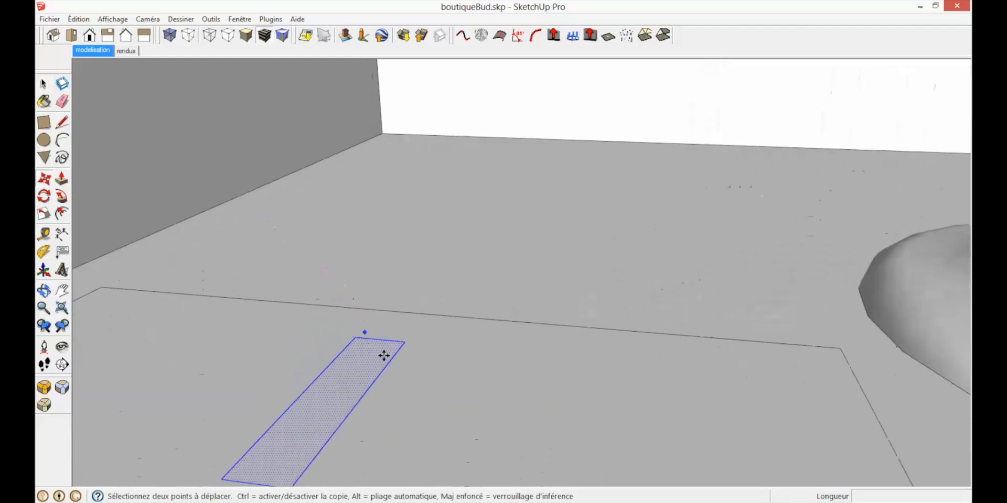
{"action": "left_click", "coordinate": [380, 341]}
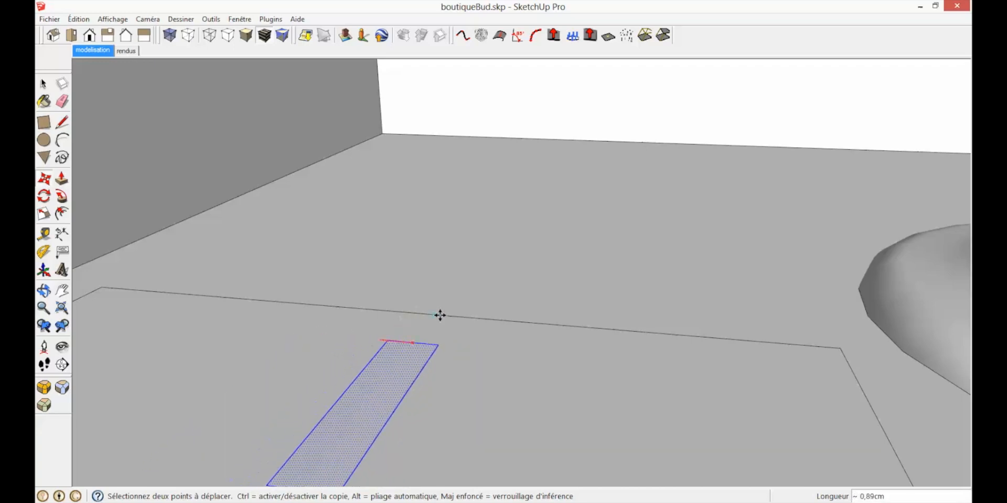
{"action": "left_click", "coordinate": [434, 314]}
{"action": "middle_click_drag", "start_coordinate": [441, 413], "coordinate": [295, 406]}
{"action": "scroll", "coordinate": [369, 334], "scroll_direction": "up", "scroll_amount": 3}
{"action": "left_click", "coordinate": [405, 338]}
{"action": "left_click", "coordinate": [413, 329]}
{"action": "scroll", "coordinate": [407, 360], "scroll_direction": "down", "scroll_amount": 3}
Extrude the narrow rectangle up about 12.2 cm and shift its upper front edge back so the upright's front slants.
{"action": "key", "text": "p"}
{"action": "left_click", "coordinate": [402, 349]}
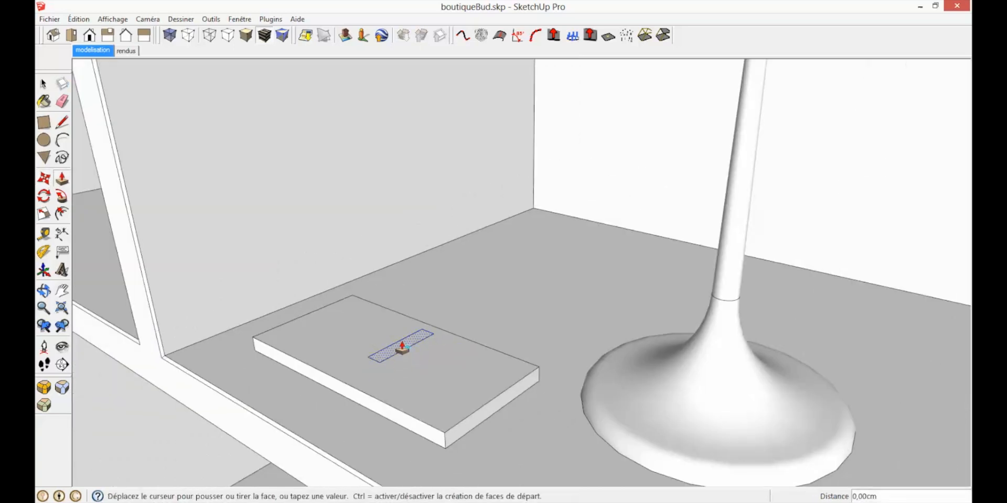
{"action": "left_click", "coordinate": [396, 207]}
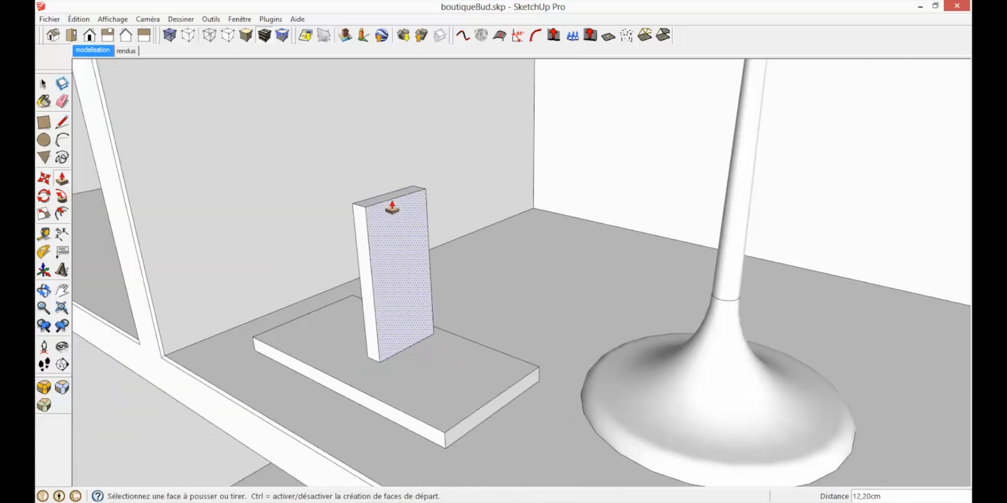
{"action": "key", "text": "space"}
{"action": "key", "text": "m"}
{"action": "left_click", "coordinate": [362, 208]}
{"action": "key", "text": "space"}
Thin the slanted upright by pushing its two broad side faces inward by the same amount.
{"action": "middle_click_drag", "start_coordinate": [393, 331], "coordinate": [494, 361]}
{"action": "scroll", "coordinate": [426, 373], "scroll_direction": "up", "scroll_amount": 2}
{"action": "key", "text": "p"}
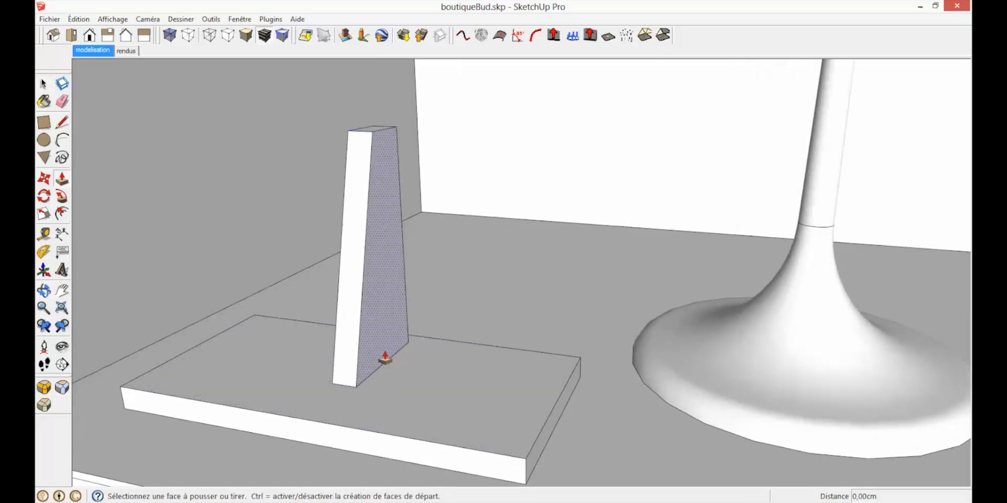
{"action": "left_click", "coordinate": [383, 358]}
{"action": "left_click", "coordinate": [373, 356]}
{"action": "middle_click_drag", "start_coordinate": [375, 367], "coordinate": [572, 397]}
{"action": "double_click", "coordinate": [372, 365]}
{"action": "scroll", "coordinate": [373, 385], "scroll_direction": "down", "scroll_amount": 3}
{"action": "mouse_move", "coordinate": [389, 409]}
{"action": "middle_mouse_down"}
{"action": "mouse_move", "coordinate": [334, 413]}
{"action": "mouse_move", "coordinate": [262, 372]}
{"action": "middle_mouse_up"}
Push each broad side face of the upright inward again by about 0.36 cm for a slimmer support.
{"action": "key", "text": "space"}
{"action": "scroll", "coordinate": [398, 343], "scroll_direction": "up", "scroll_amount": 3}
{"action": "key", "text": "p"}
{"action": "left_click_drag", "start_coordinate": [416, 362], "coordinate": [411, 361]}
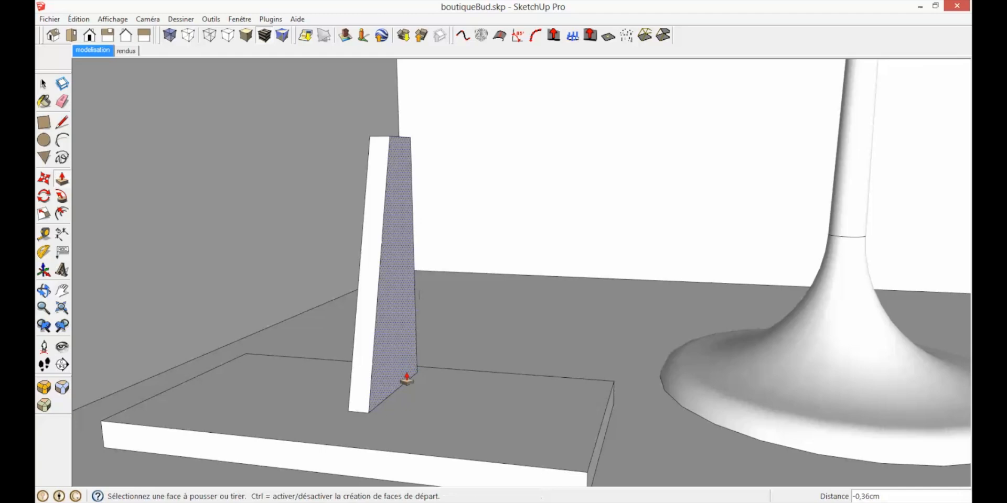
{"action": "left_click", "coordinate": [407, 379]}
{"action": "middle_click_drag", "start_coordinate": [234, 425], "coordinate": [409, 396]}
{"action": "double_click", "coordinate": [404, 393]}
{"action": "scroll", "coordinate": [399, 401], "scroll_direction": "down", "scroll_amount": 4}
Turn the slab and its upright into a component named "socle carre".
{"action": "key", "text": "space"}
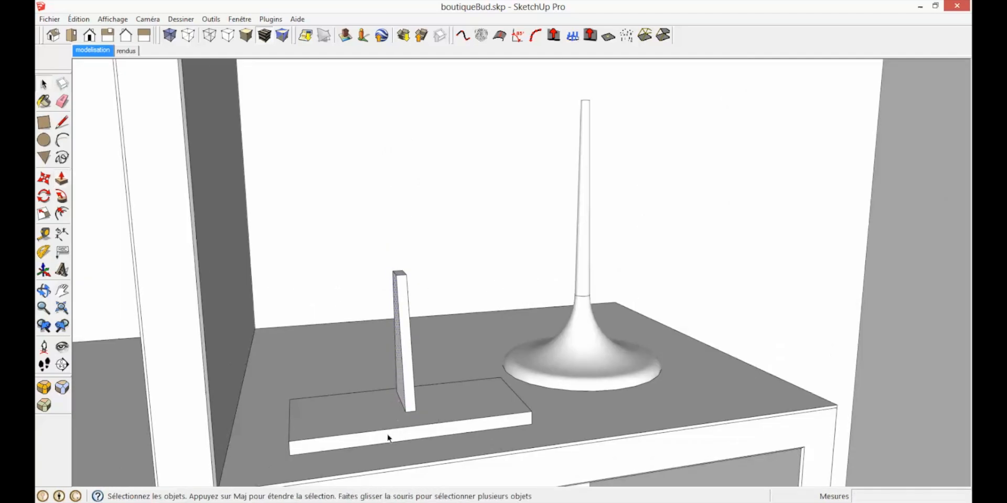
{"action": "triple_click", "coordinate": [375, 430]}
{"action": "right_click", "coordinate": [372, 425]}
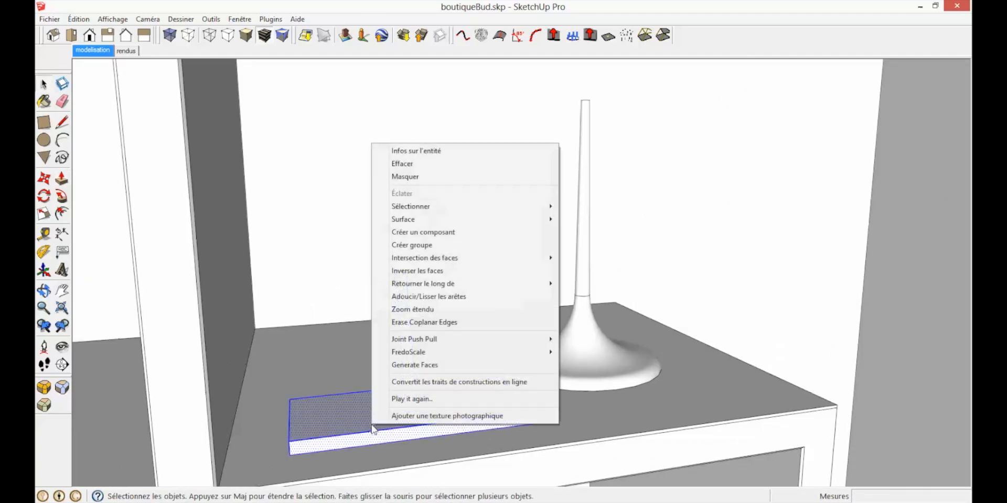
{"action": "left_click", "coordinate": [426, 232]}
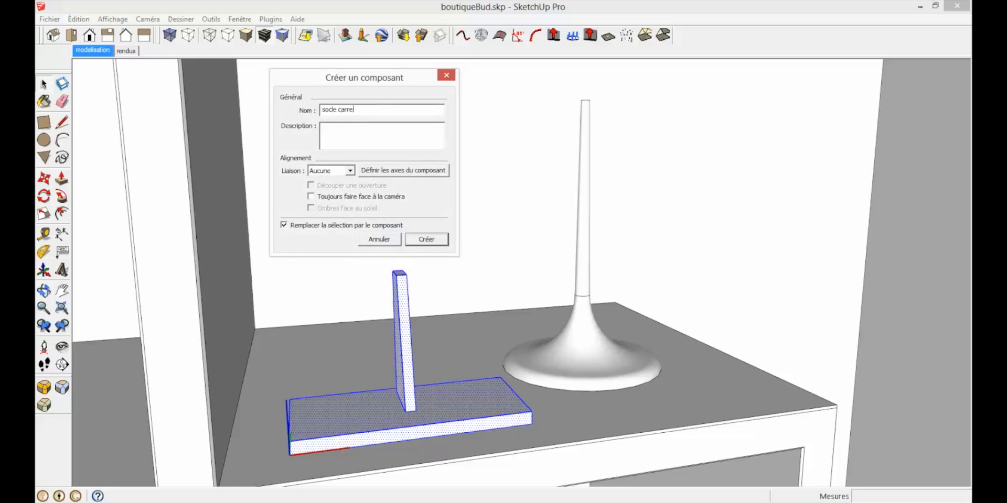
{"action": "left_click", "coordinate": [423, 240]}
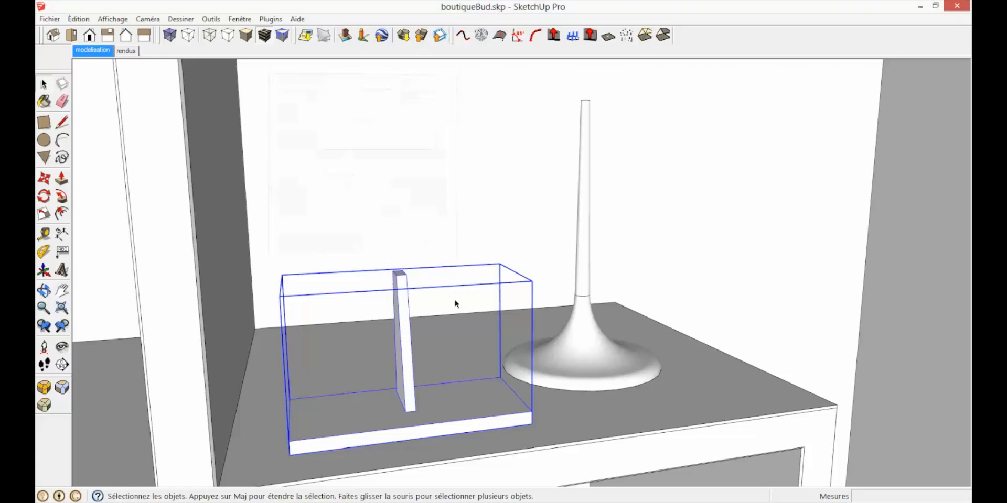
Open the rectangular stand component and select its geometry, leaving out the base's underside and lower edges.
{"action": "double_click", "coordinate": [415, 426]}
{"action": "middle_click_drag", "start_coordinate": [425, 424], "coordinate": [566, 370]}
{"action": "scroll", "coordinate": [420, 411], "scroll_direction": "up", "scroll_amount": 3}
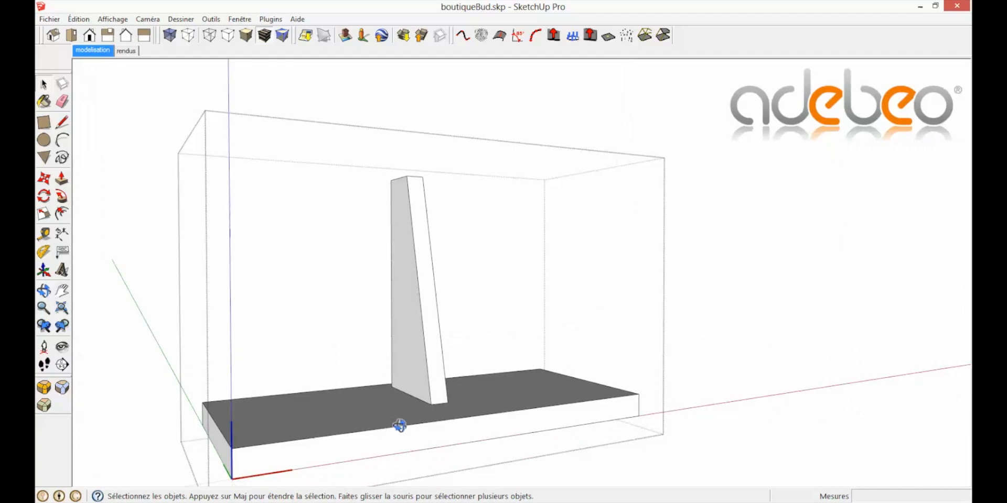
{"action": "triple_click", "coordinate": [336, 425]}
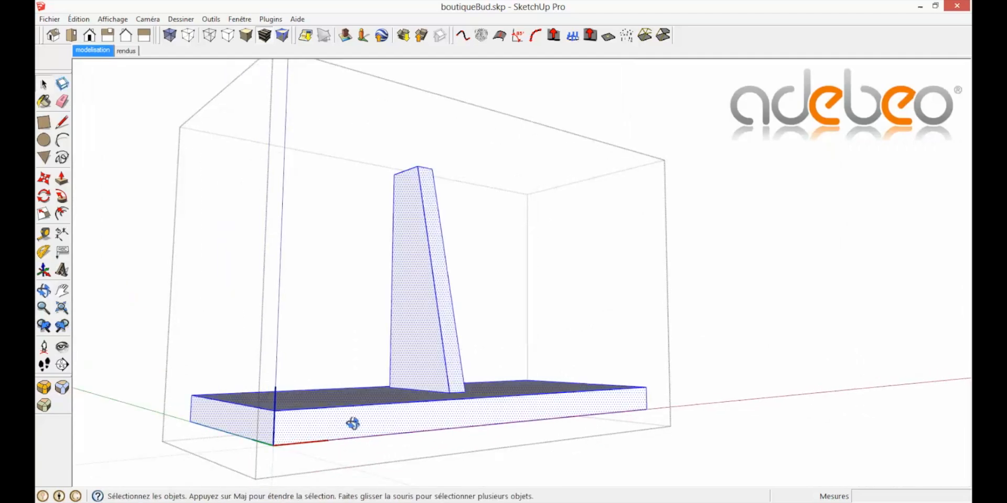
{"action": "middle_click_drag", "start_coordinate": [352, 424], "coordinate": [362, 318]}
{"action": "left_click", "coordinate": [346, 378], "text": "shift"}
{"action": "left_click", "coordinate": [309, 298], "text": "shift"}
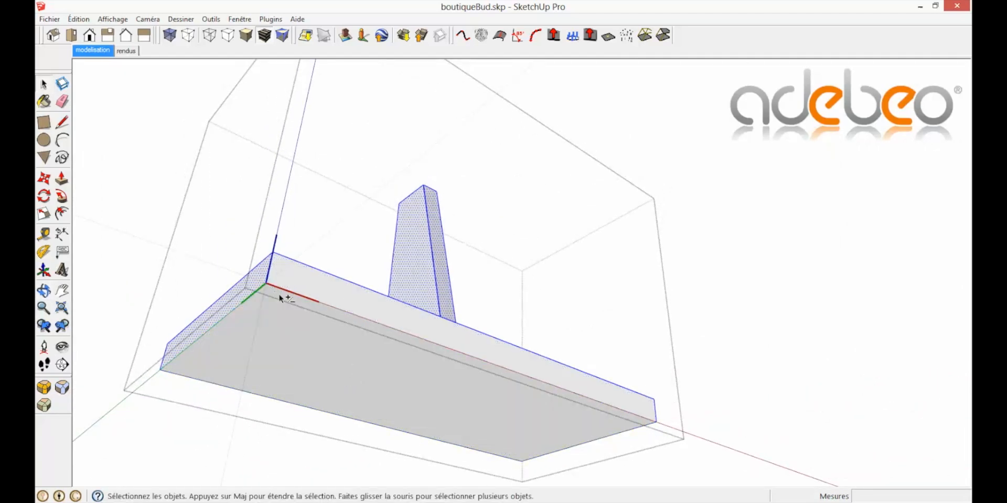
{"action": "left_click", "coordinate": [243, 293], "text": "shift"}
{"action": "middle_click_drag", "start_coordinate": [576, 437], "coordinate": [221, 462]}
{"action": "middle_click_drag", "start_coordinate": [527, 435], "coordinate": [195, 402]}
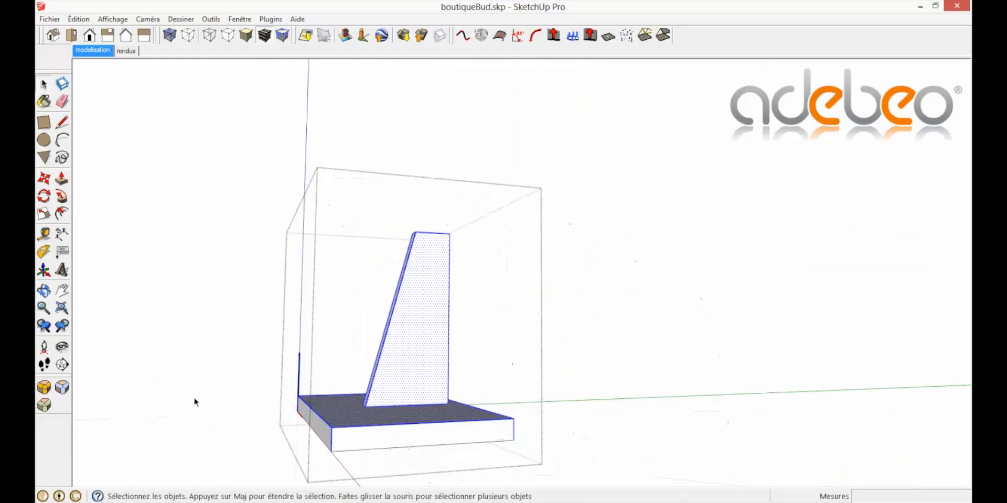
Bevel the stand's selected edges with a 0.10 cm offset and leave the component's editing mode.
{"action": "left_click", "coordinate": [62, 388]}
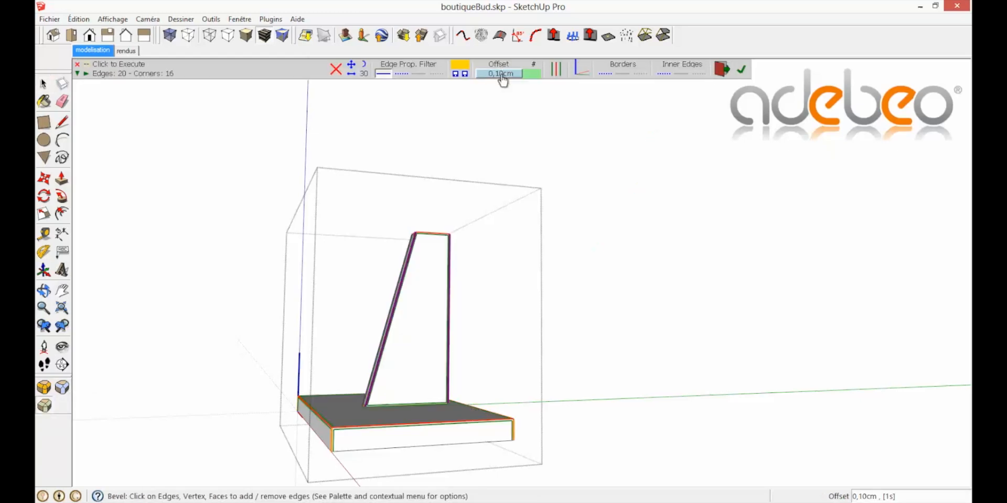
{"action": "left_click", "coordinate": [742, 69]}
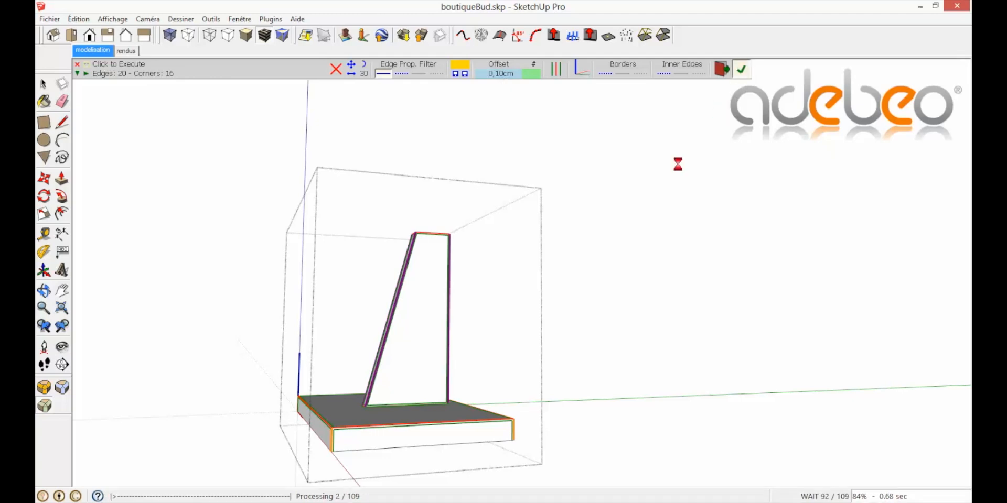
{"action": "left_click", "coordinate": [48, 89]}
{"action": "middle_click_drag", "start_coordinate": [376, 483], "coordinate": [562, 455]}
{"action": "left_click", "coordinate": [365, 387]}
Move the rectangular stand about 44.46 cm along the shelf into the neighbouring smaller compartment.
{"action": "scroll", "coordinate": [448, 396], "scroll_direction": "down", "scroll_amount": 6}
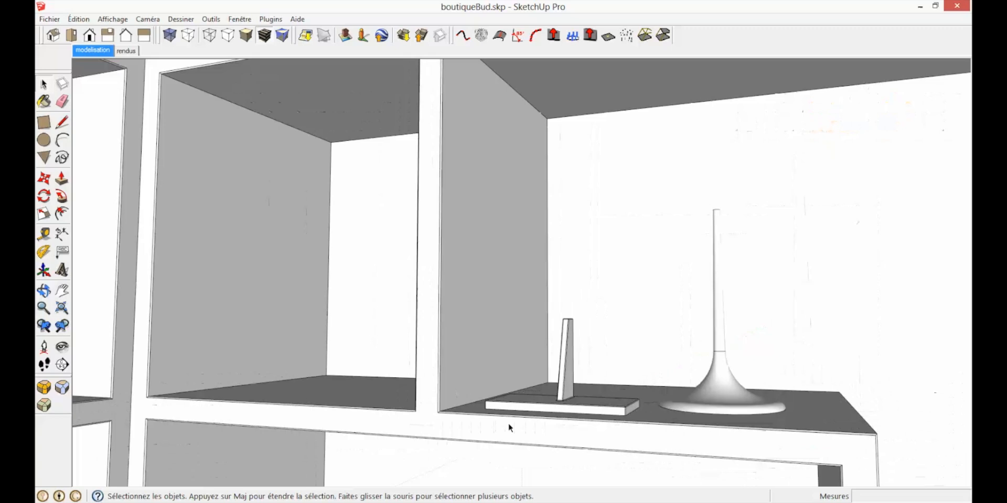
{"action": "left_click", "coordinate": [559, 422]}
{"action": "scroll", "coordinate": [559, 423], "scroll_direction": "up", "scroll_amount": 5}
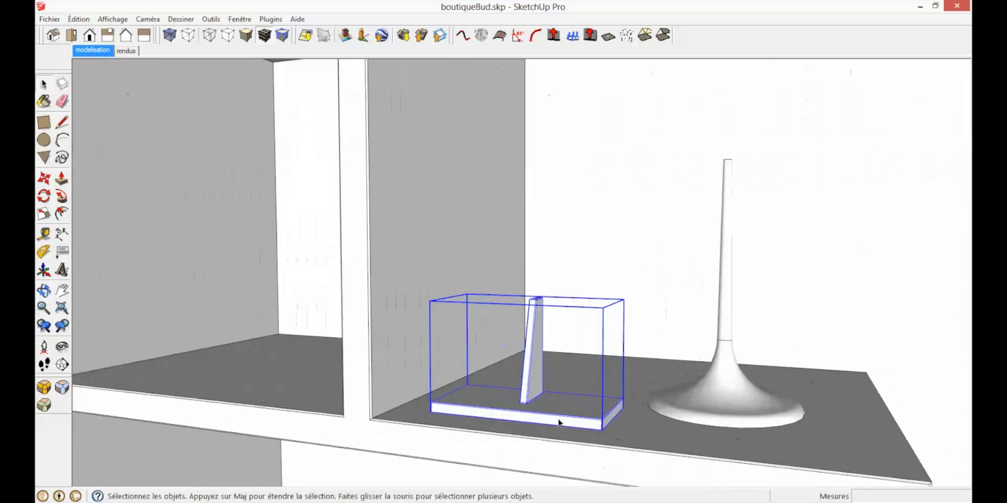
{"action": "key", "text": "m"}
{"action": "left_click", "coordinate": [620, 435]}
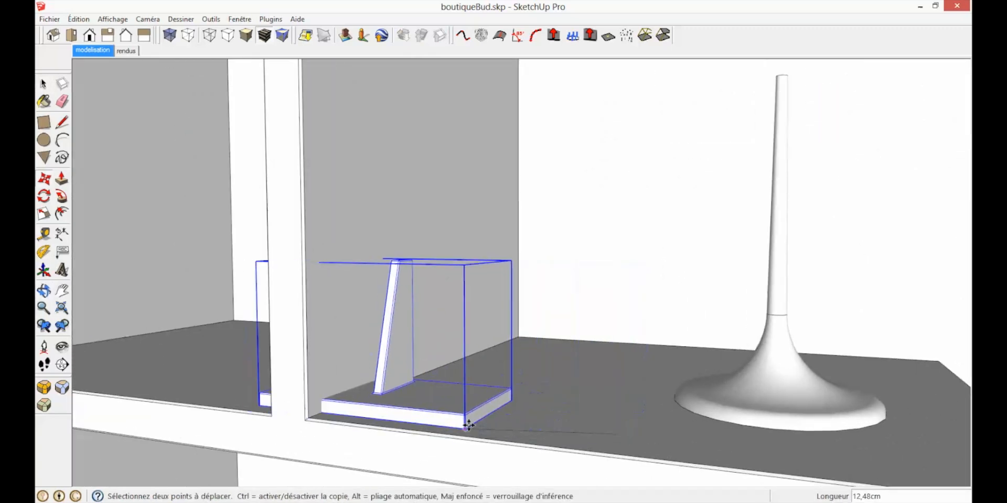
{"action": "middle_click_drag", "start_coordinate": [467, 423], "coordinate": [788, 459], "text": "shift"}
{"action": "left_click", "coordinate": [466, 397]}
{"action": "key", "text": "space"}
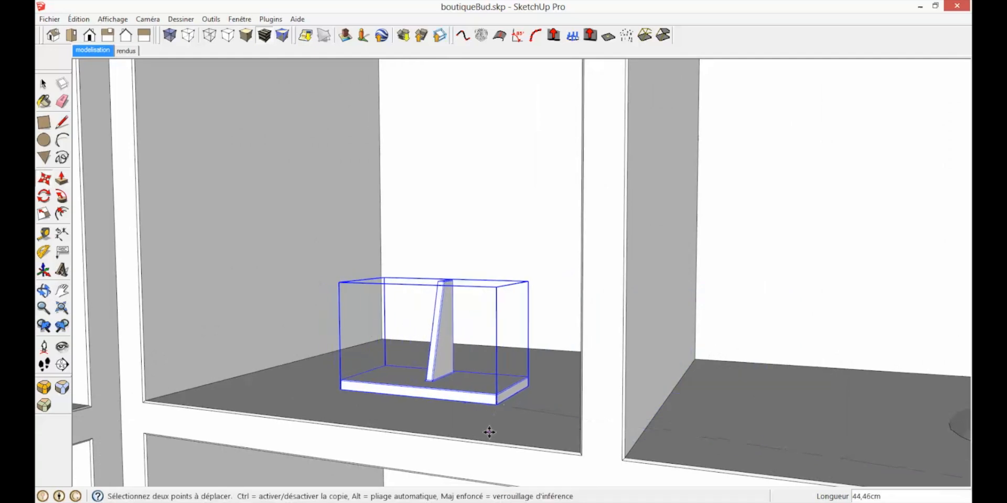
Select the round-footed stand in the upper shelf compartment.
{"action": "scroll", "coordinate": [491, 435], "scroll_direction": "down", "scroll_amount": 5}
{"action": "middle_click_drag", "start_coordinate": [617, 458], "coordinate": [614, 339], "text": "shift"}
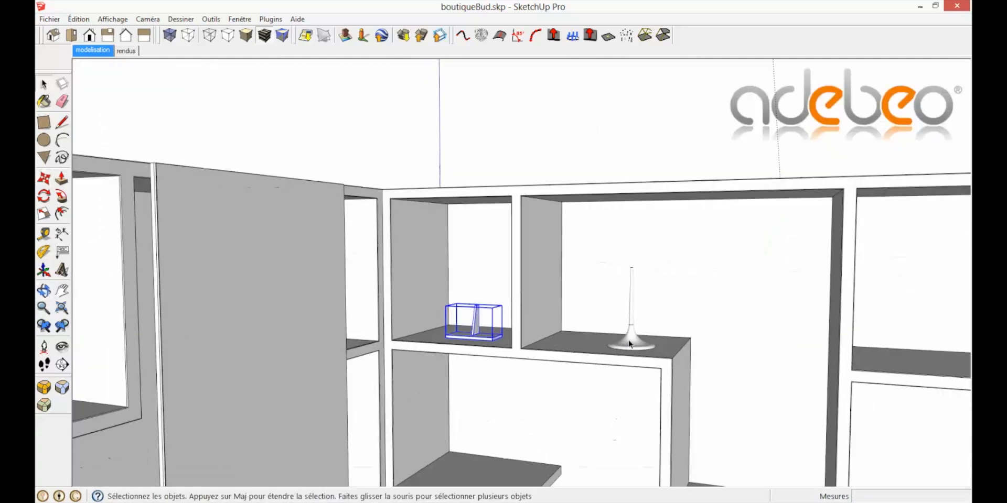
{"action": "scroll", "coordinate": [630, 343], "scroll_direction": "down", "scroll_amount": 5}
{"action": "middle_click_drag", "start_coordinate": [644, 385], "coordinate": [623, 277], "text": "shift"}
{"action": "scroll", "coordinate": [636, 324], "scroll_direction": "up", "scroll_amount": 3}
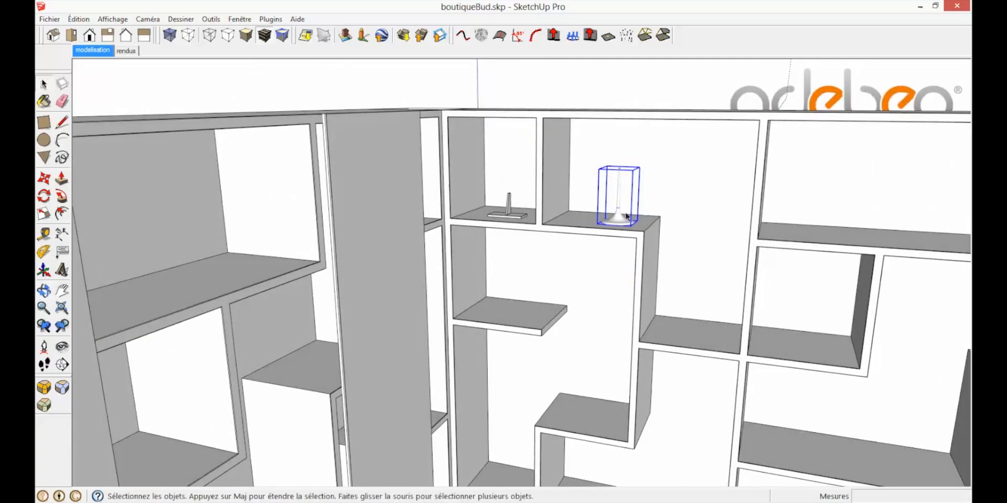
{"action": "scroll", "coordinate": [625, 217], "scroll_direction": "up", "scroll_amount": 2}
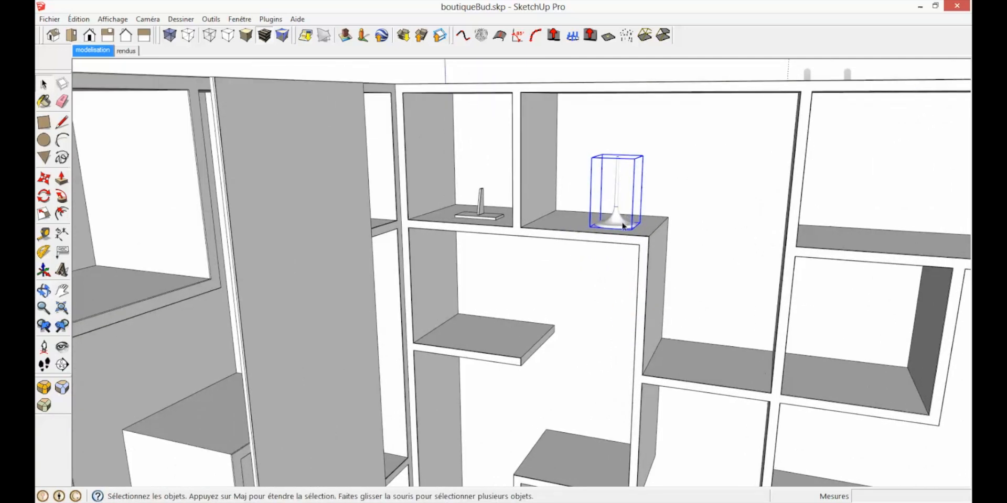